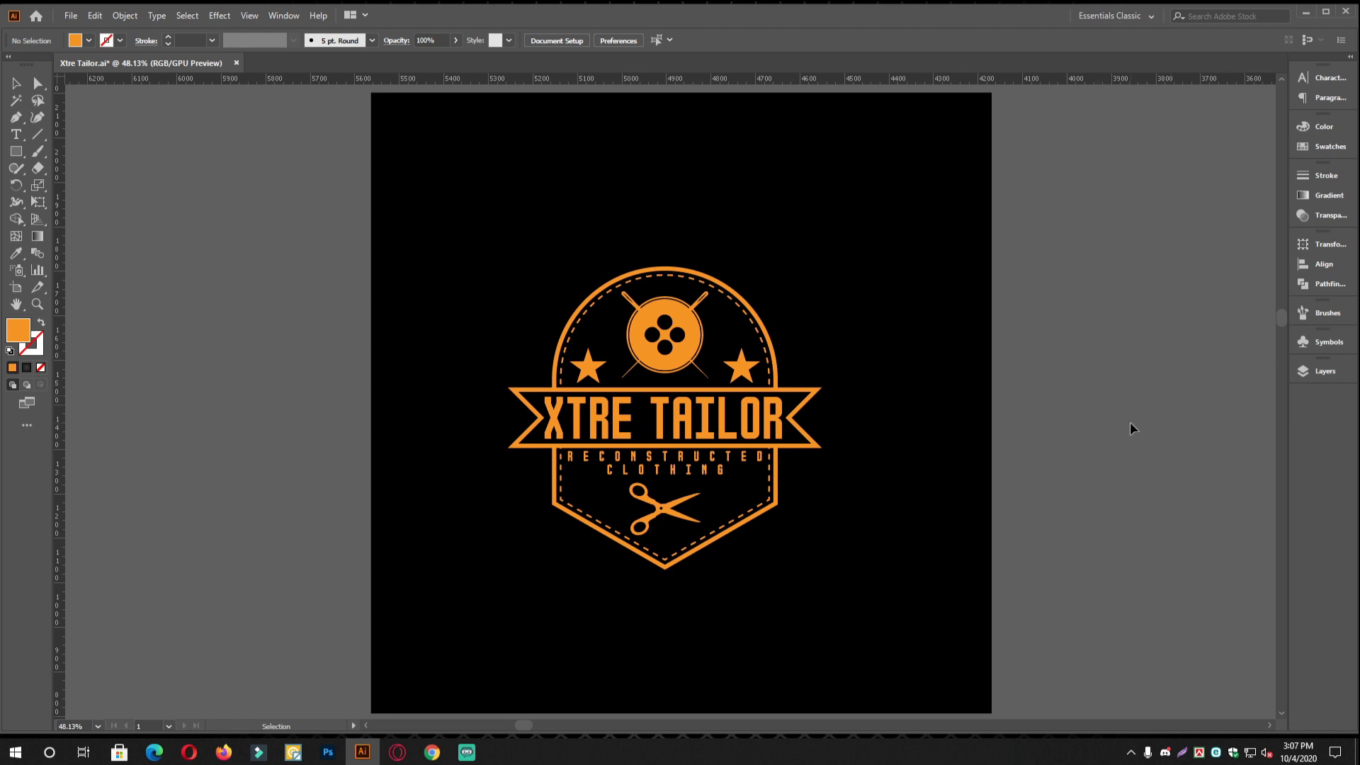
Draw a hexagon about 645 px wide beside the artboard and rotate it so one corner points straight up
left_click_drag(604, 393, 902, 391)
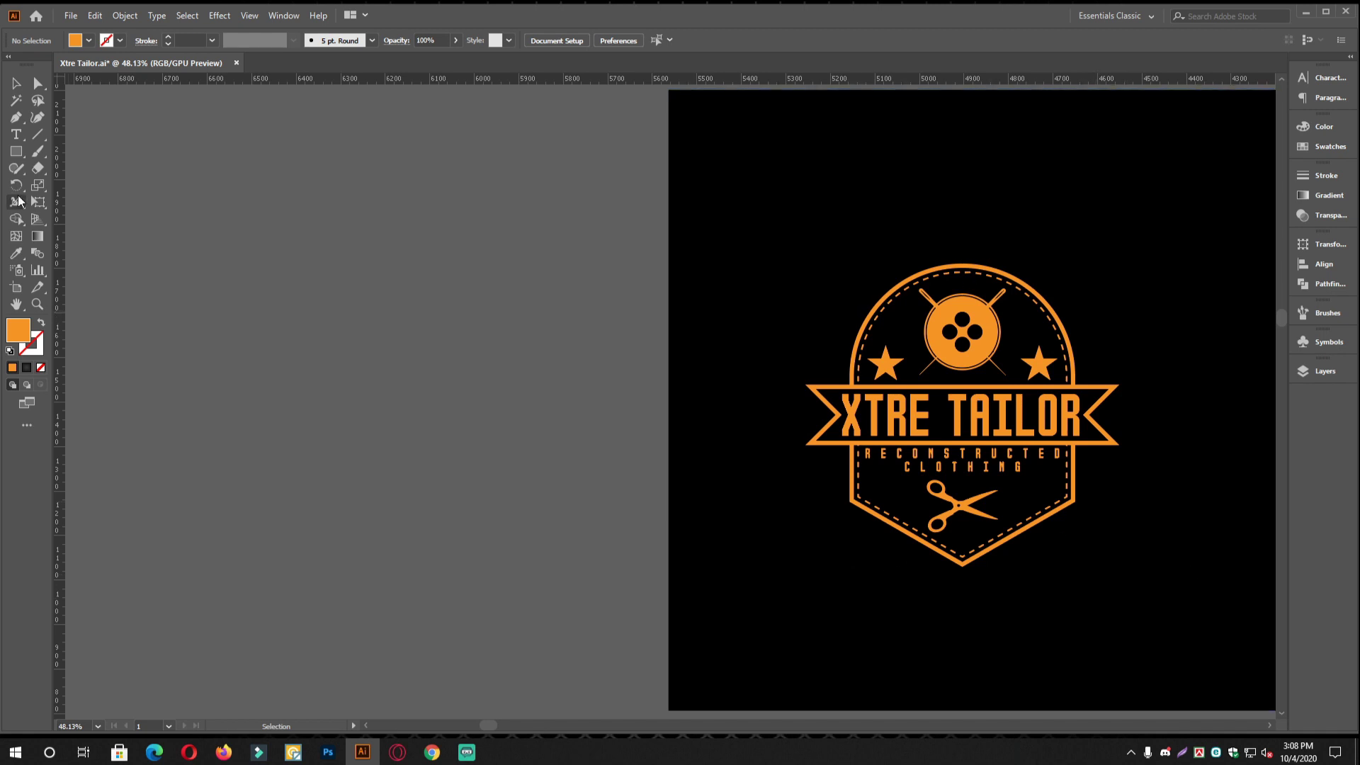
left_click(15, 151)
left_click(112, 202)
left_click_drag(365, 331, 418, 476)
scroll(389, 340, "up", 1)
left_click(17, 83)
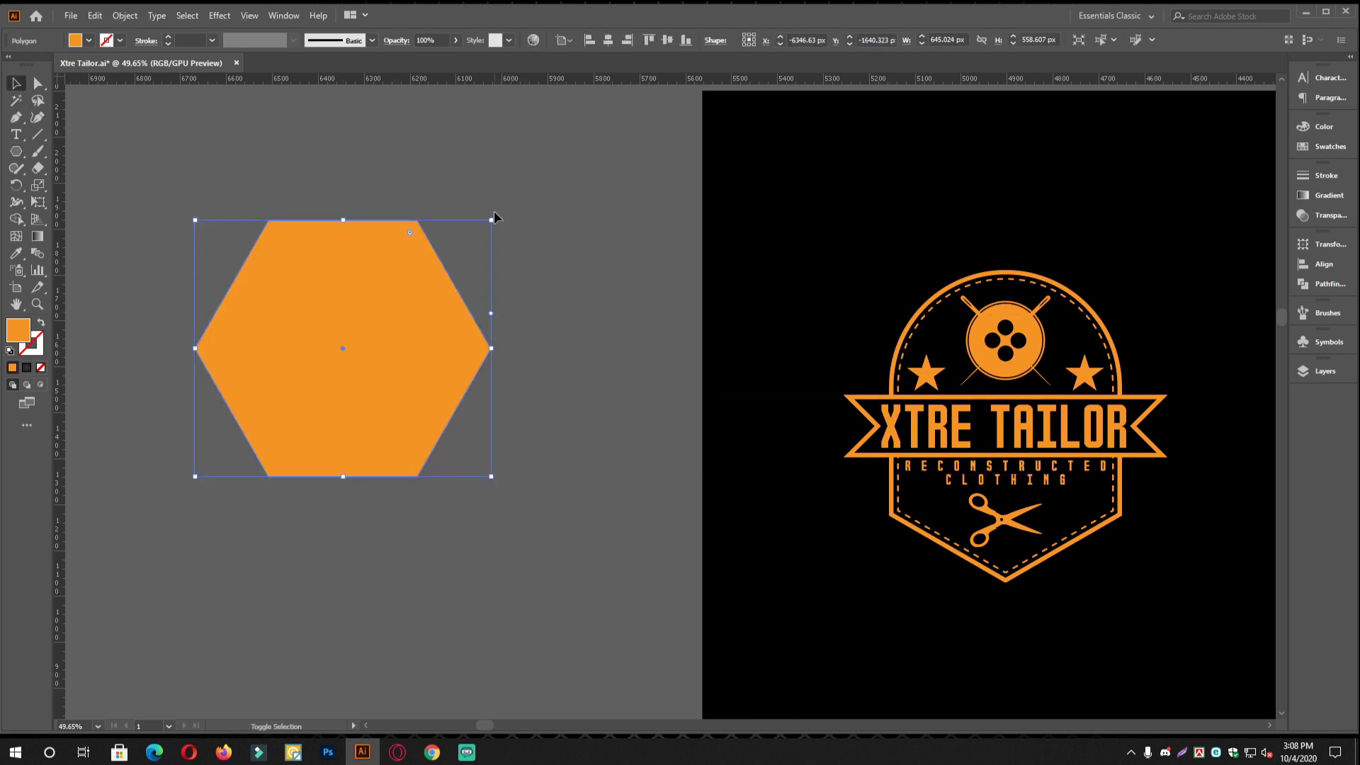
left_click_drag(519, 225, 552, 468)
left_click(551, 465)
Draw a circle about 473 px in diameter outward from the hexagon's centre
left_click_drag(381, 305, 451, 378)
mouse_move(452, 379)
left_mouse_down()
mouse_move(479, 364)
mouse_move(469, 371)
left_mouse_up()
left_click_drag(408, 366, 428, 392)
left_click_drag(425, 446, 430, 425)
left_click_drag(14, 154, 90, 185)
left_click_drag(421, 385, 432, 384)
left_click_drag(432, 384, 491, 401)
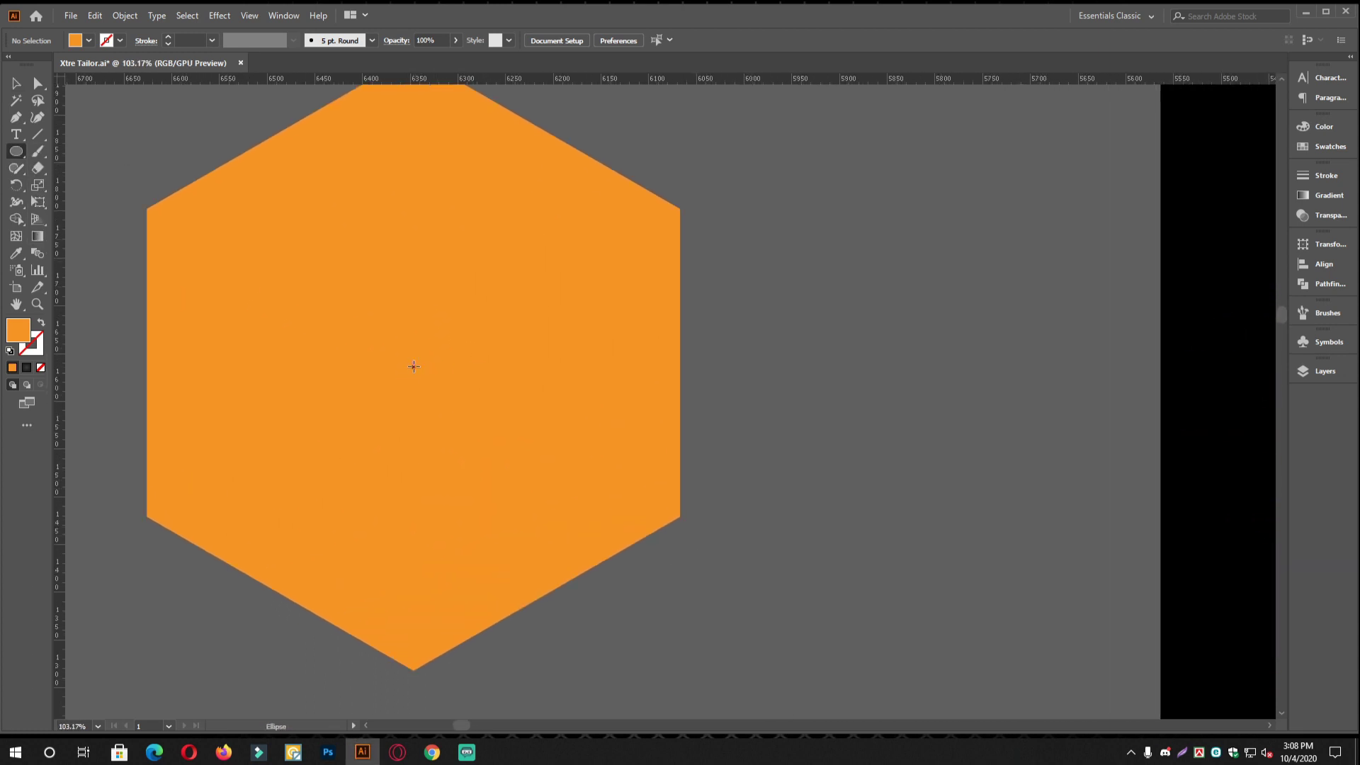
left_click_drag(414, 362, 666, 547)
Enlarge the circle from its centre to match the hexagon's width, about 559 px
left_click(14, 87)
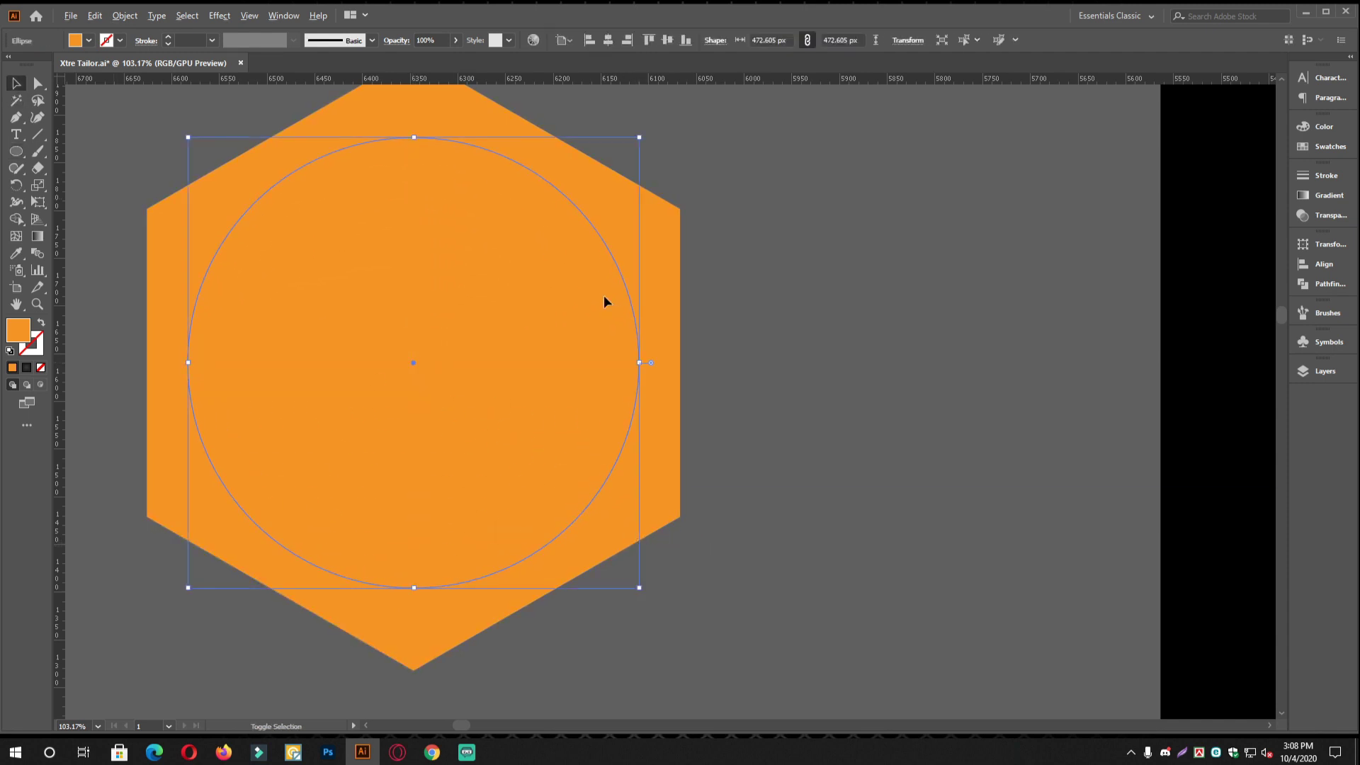
left_click_drag(640, 361, 676, 370)
left_click_drag(762, 358, 682, 461)
left_click(832, 465)
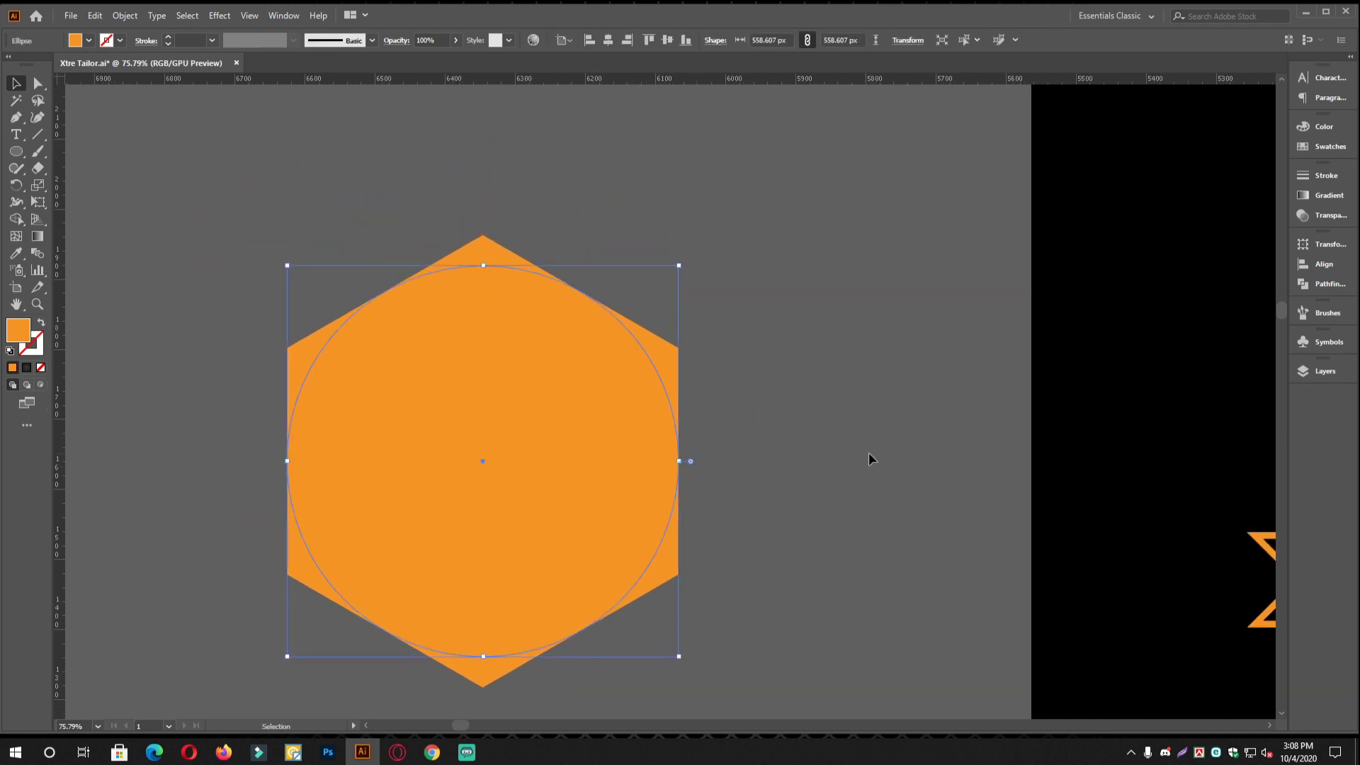
Give the hexagon and circle the default white fill and black stroke
scroll(701, 358, "up", 1)
key("ctrl+a")
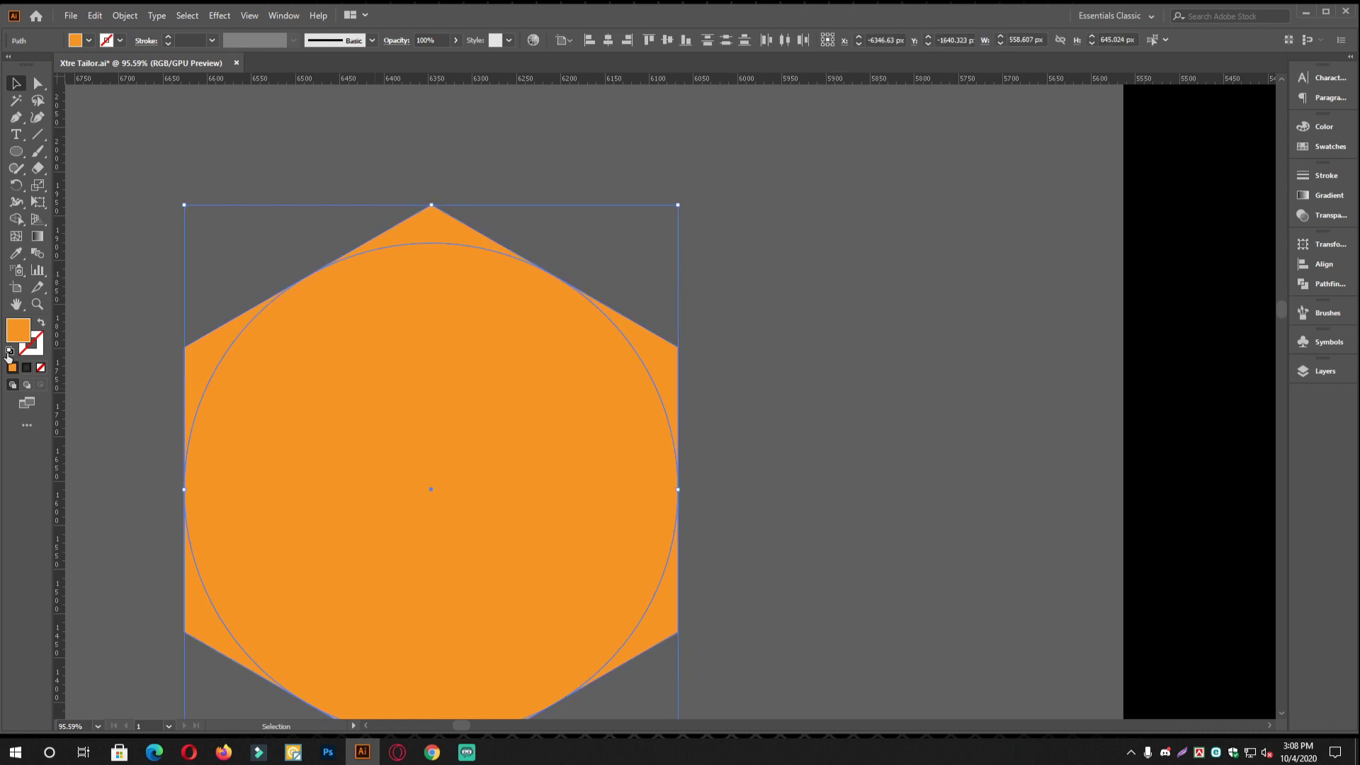
left_click(10, 351)
left_click(143, 288)
Place a horizontal guide through the hexagon's upper side corner
scroll(496, 345, "up", 1)
left_click_drag(568, 350, 550, 407)
scroll(684, 405, "up", 4)
mouse_move(693, 399)
left_mouse_down()
mouse_move(652, 454)
mouse_move(538, 432)
left_mouse_up()
left_click_drag(539, 432, 758, 334)
left_click_drag(642, 307, 676, 309)
left_click_drag(846, 406, 771, 431)
left_click_drag(783, 79, 747, 396)
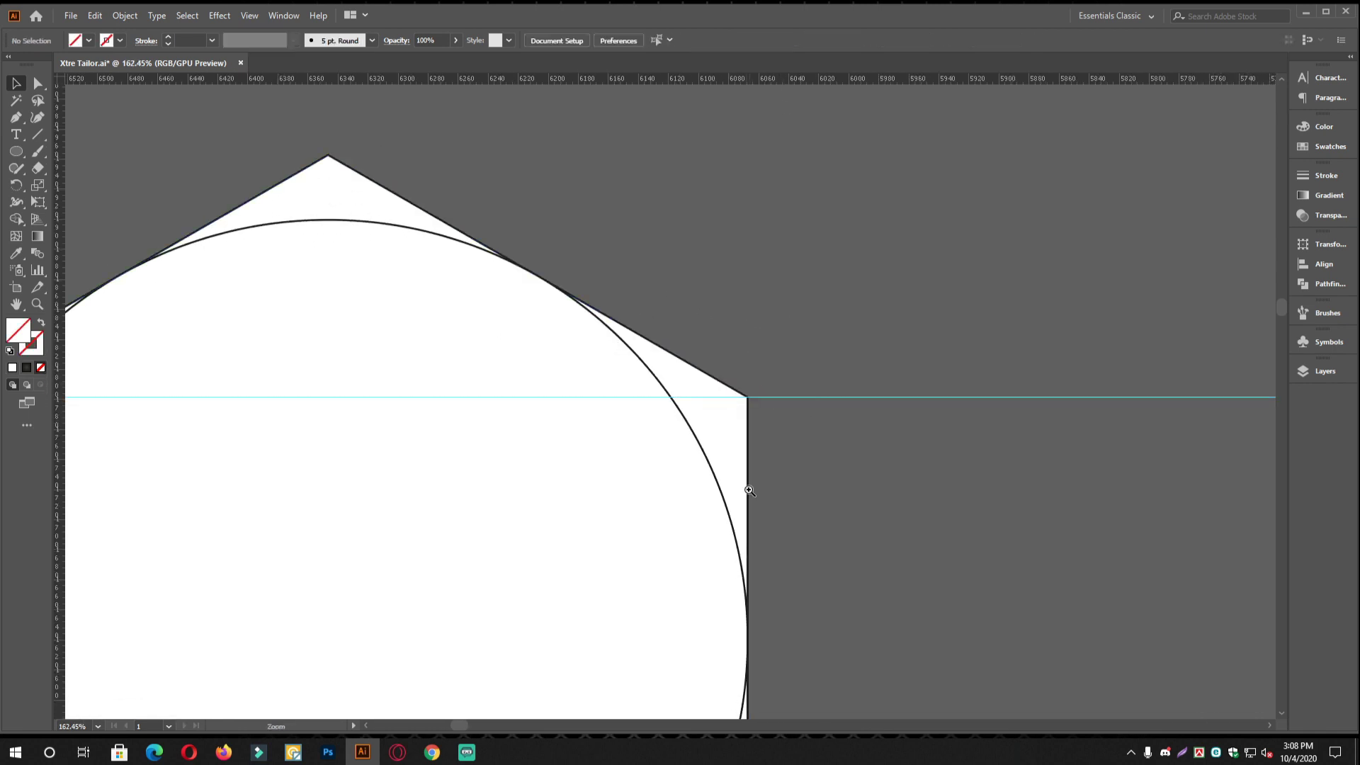
Move the circle straight up so its centre sits on the horizontal guide
scroll(748, 490, "down", 4)
scroll(665, 298, "up", 3)
scroll(701, 373, "up", 1)
left_click_drag(647, 470, 647, 305)
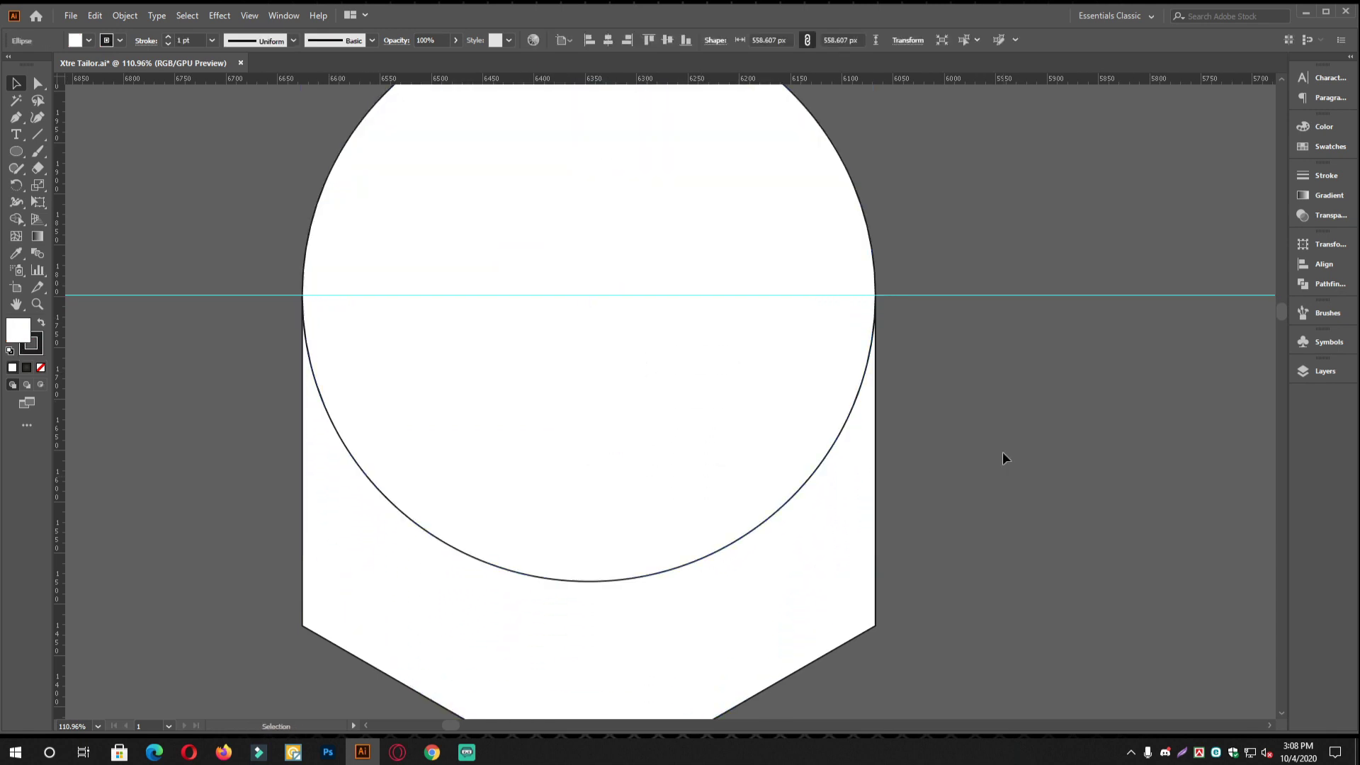
left_click(1002, 459)
Unite the circle and hexagon into a single badge shape with Pathfinder
scroll(861, 462, "down", 5)
left_click_drag(766, 425, 590, 404)
left_click_drag(779, 558, 419, 405)
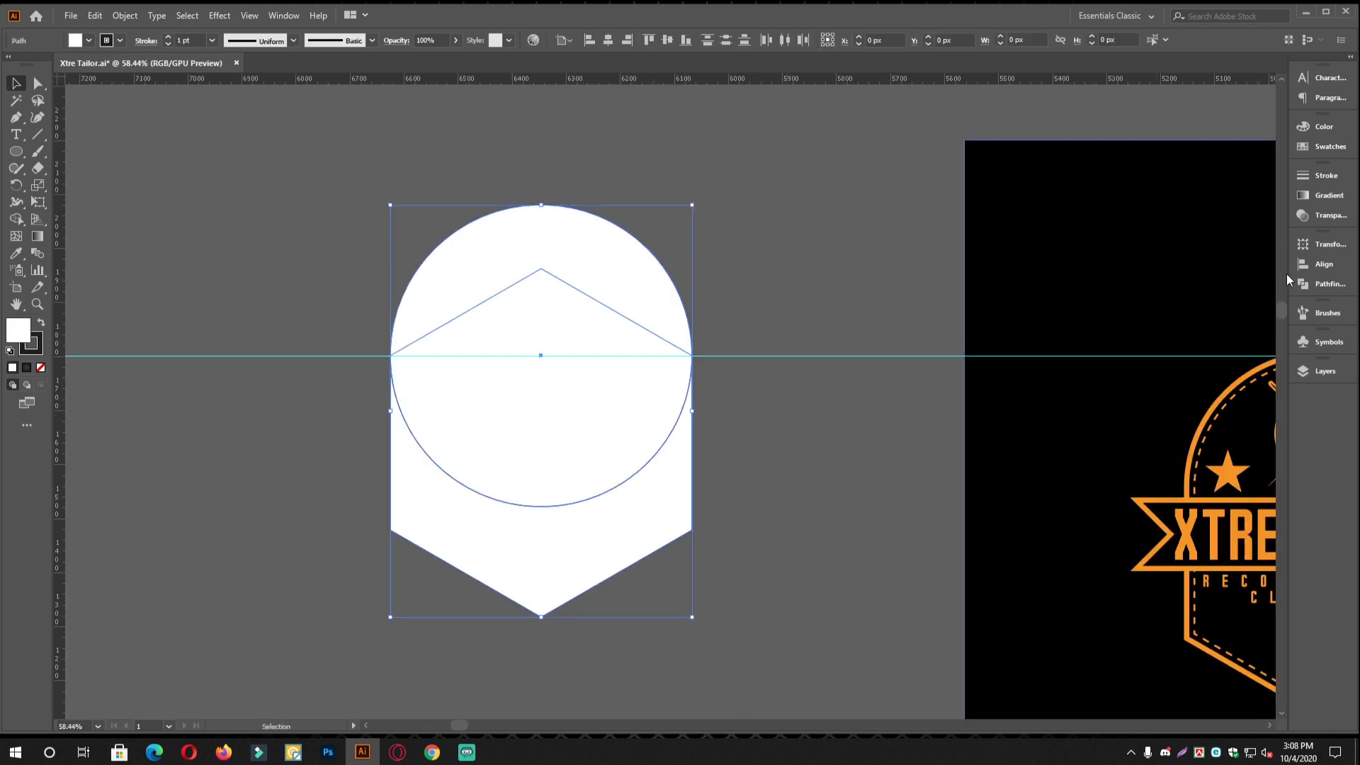
left_click(1306, 265)
left_click(1301, 285)
left_click(1138, 277)
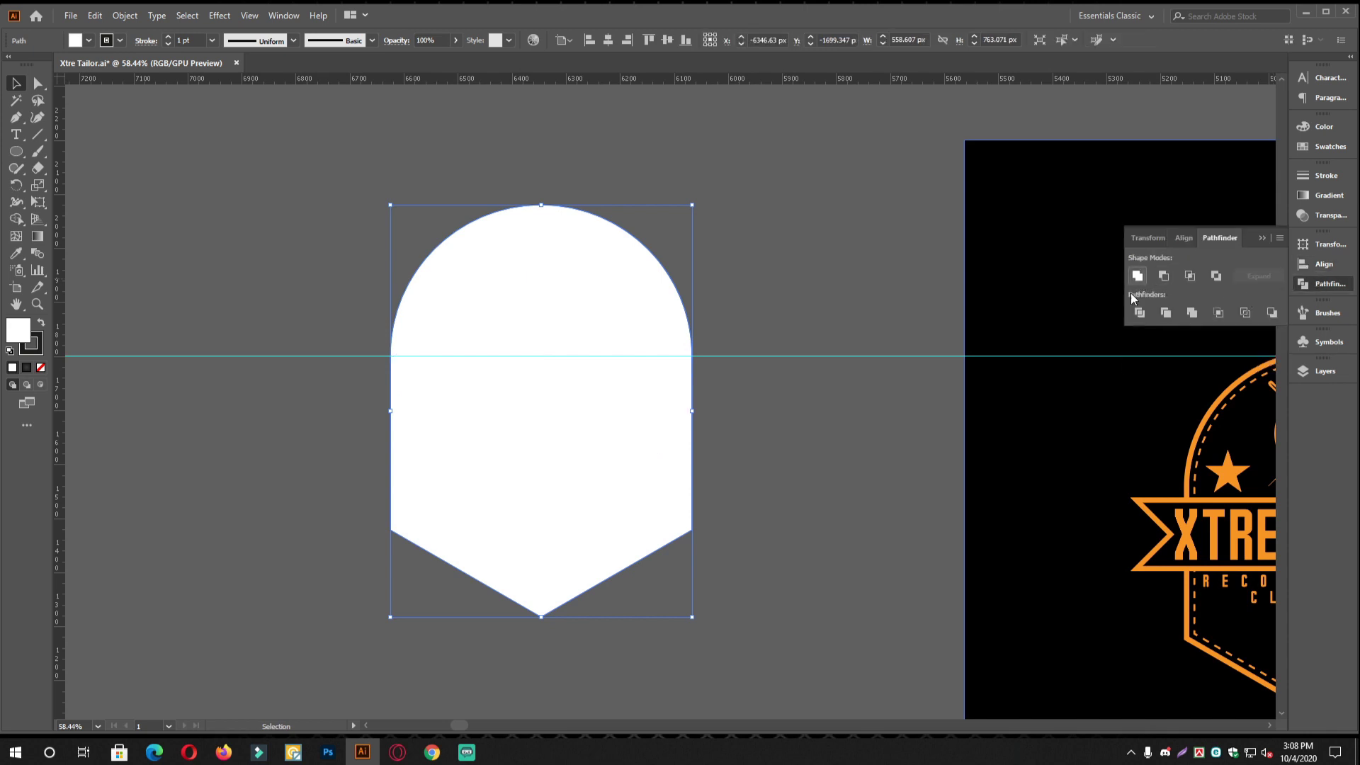
key("ctrl+shift+a")
Delete the horizontal guide crossing the badge shape
scroll(591, 492, "down", 3)
left_click_drag(673, 323, 753, 534)
key("Delete")
Remove the fill from the badge shape while keeping its black stroke
key("ctrl+space")
left_click_drag(670, 465, 778, 481)
left_click_drag(641, 448, 634, 393)
left_click_drag(725, 382, 626, 511)
left_click_drag(624, 513, 629, 451)
left_click(40, 367)
left_click(504, 382)
Offset the badge outline by 10 px with miter joins and a miter limit of 4, previewing the result
left_click_drag(507, 385, 618, 454)
left_click_drag(711, 479, 633, 474)
left_click_drag(633, 475, 500, 458)
key("v")
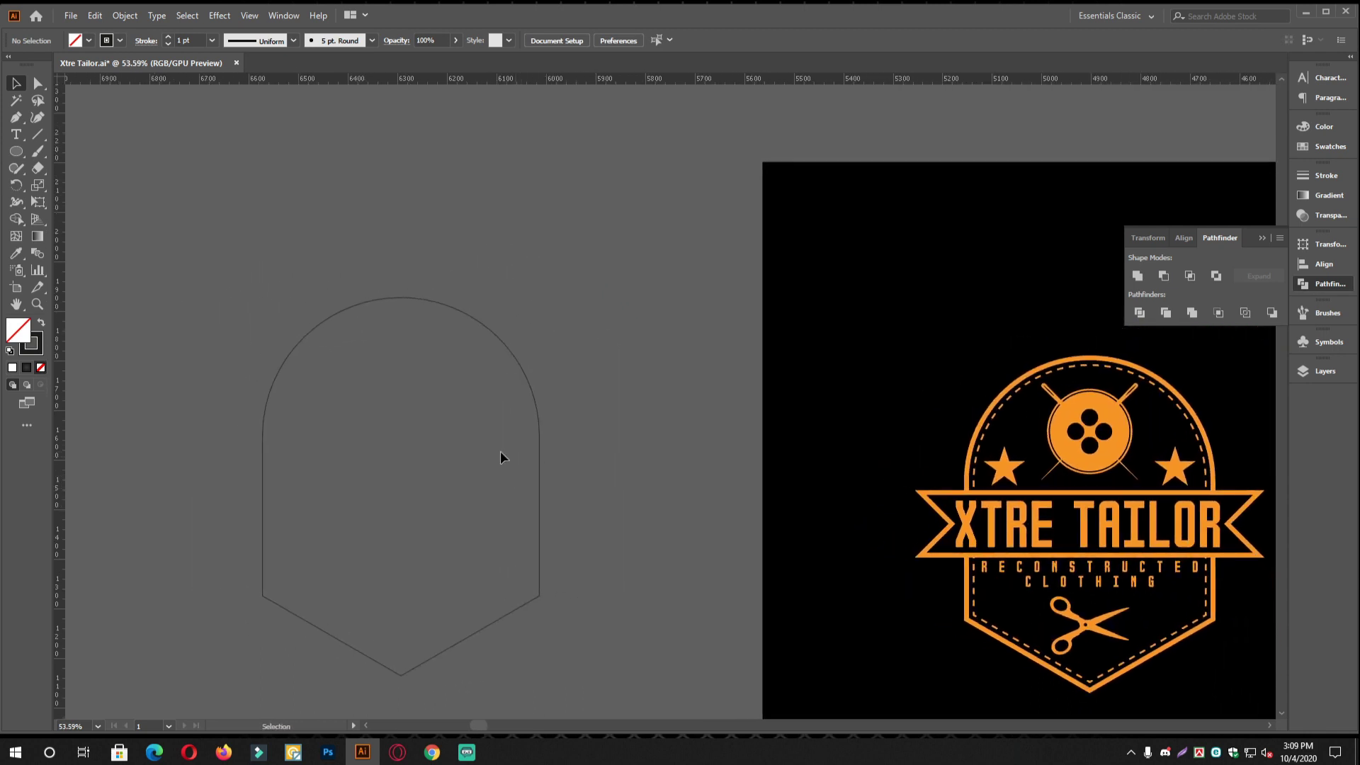
left_click_drag(562, 524, 563, 526)
left_click(124, 15)
mouse_move(264, 354)
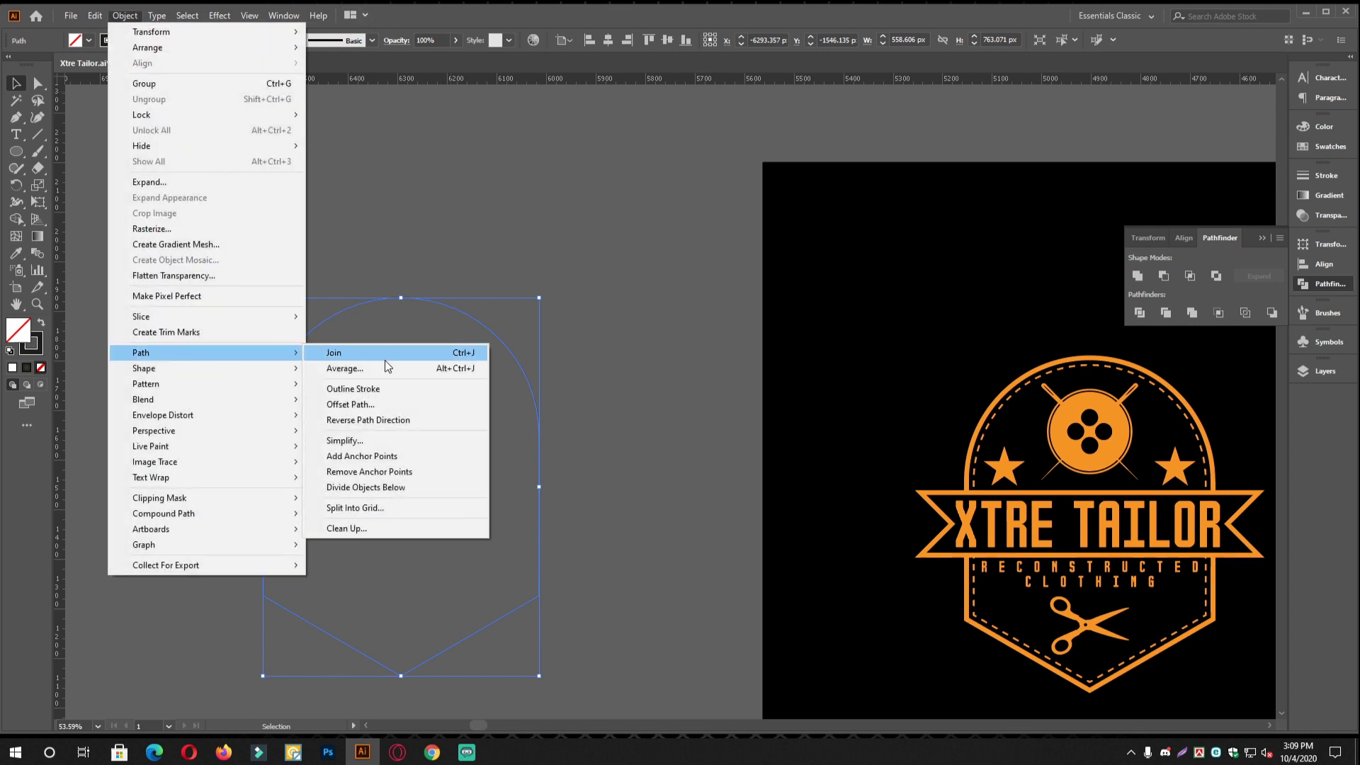
left_click(359, 414)
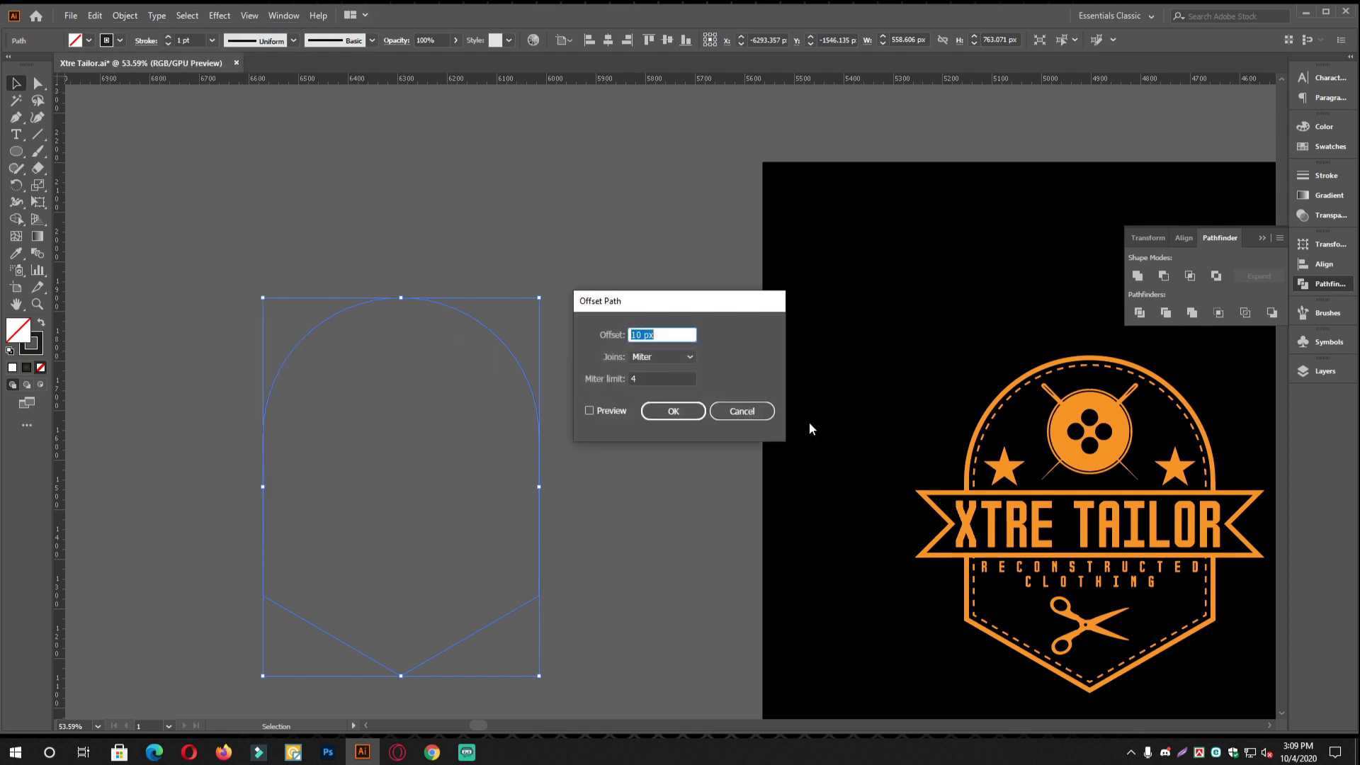
left_click(612, 411)
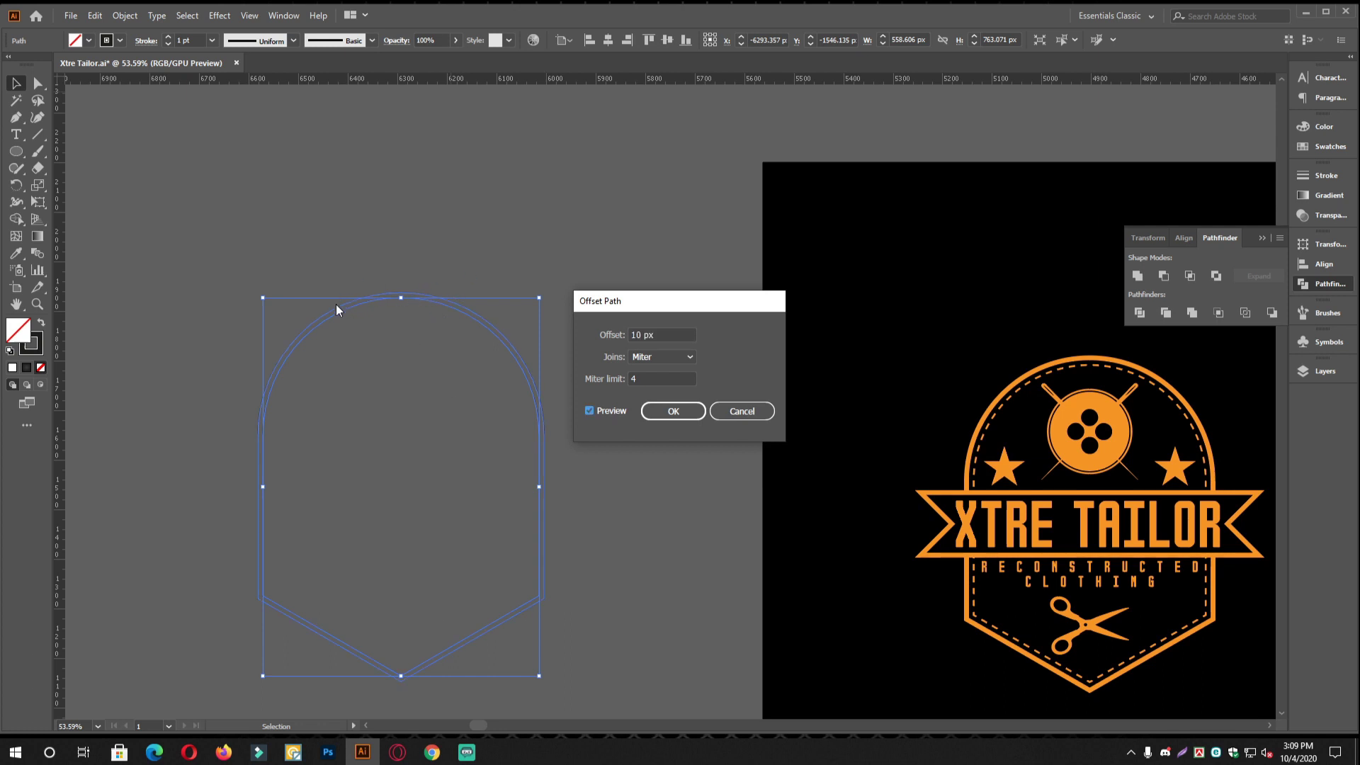
left_click(677, 418)
left_click(593, 446)
Align the stroke of the outer badge outline to the outside of its path
scroll(592, 446, "up", 6)
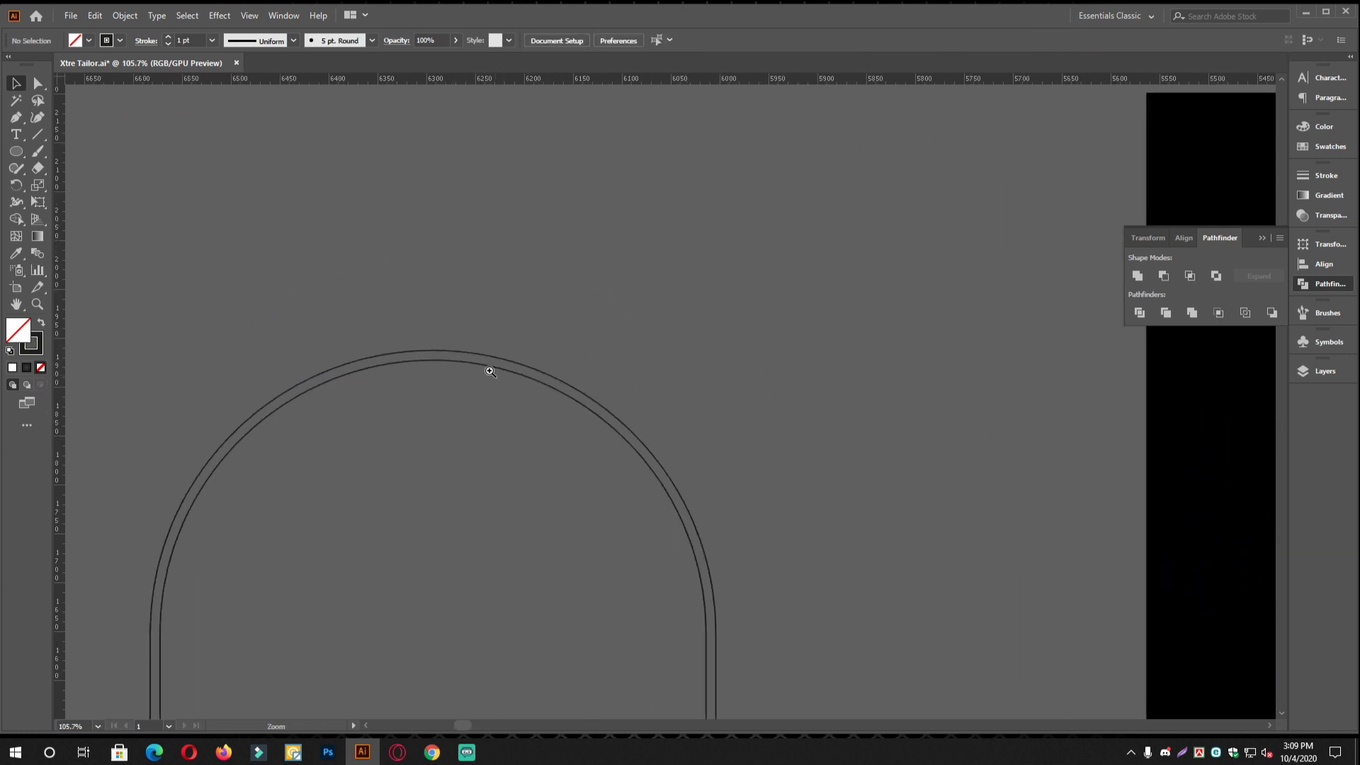
scroll(457, 330, "up", 3)
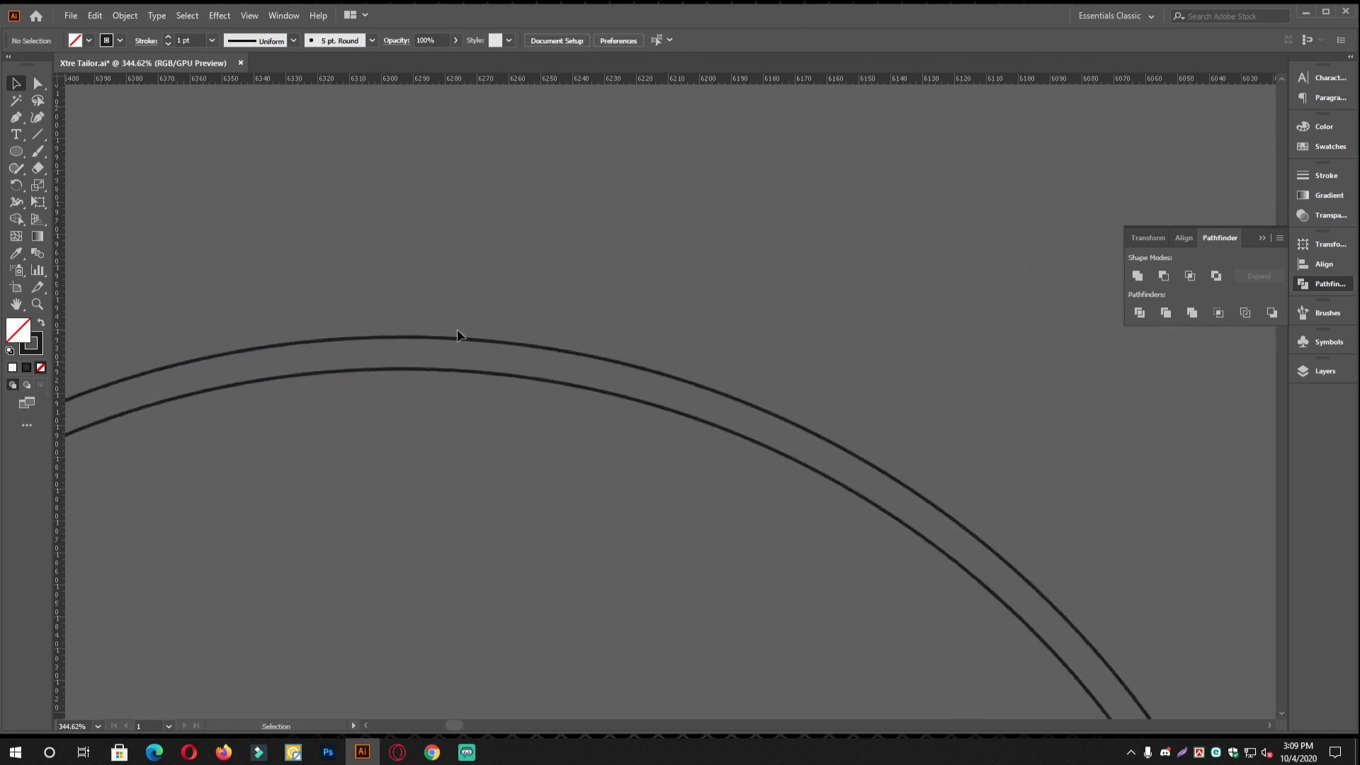
left_click(400, 339)
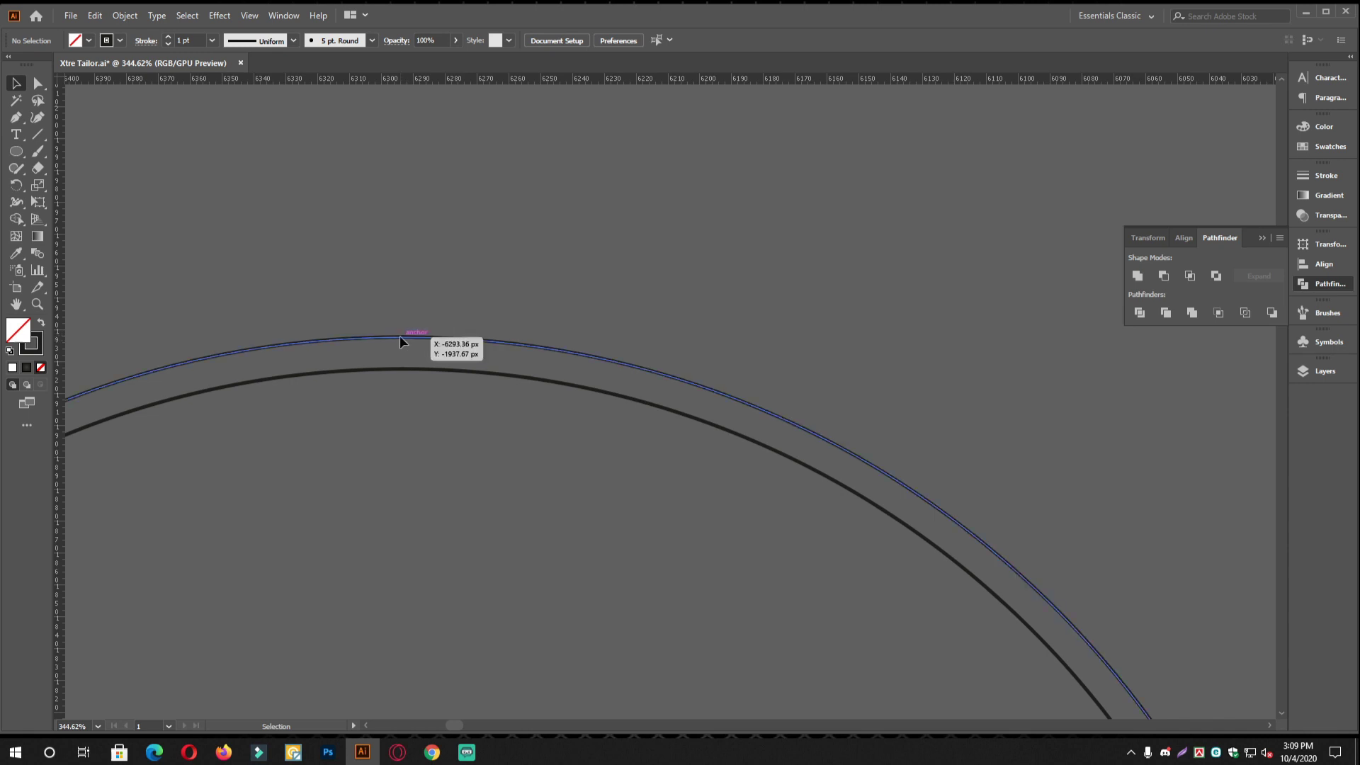
scroll(399, 334, "down", 5)
scroll(786, 418, "down", 3)
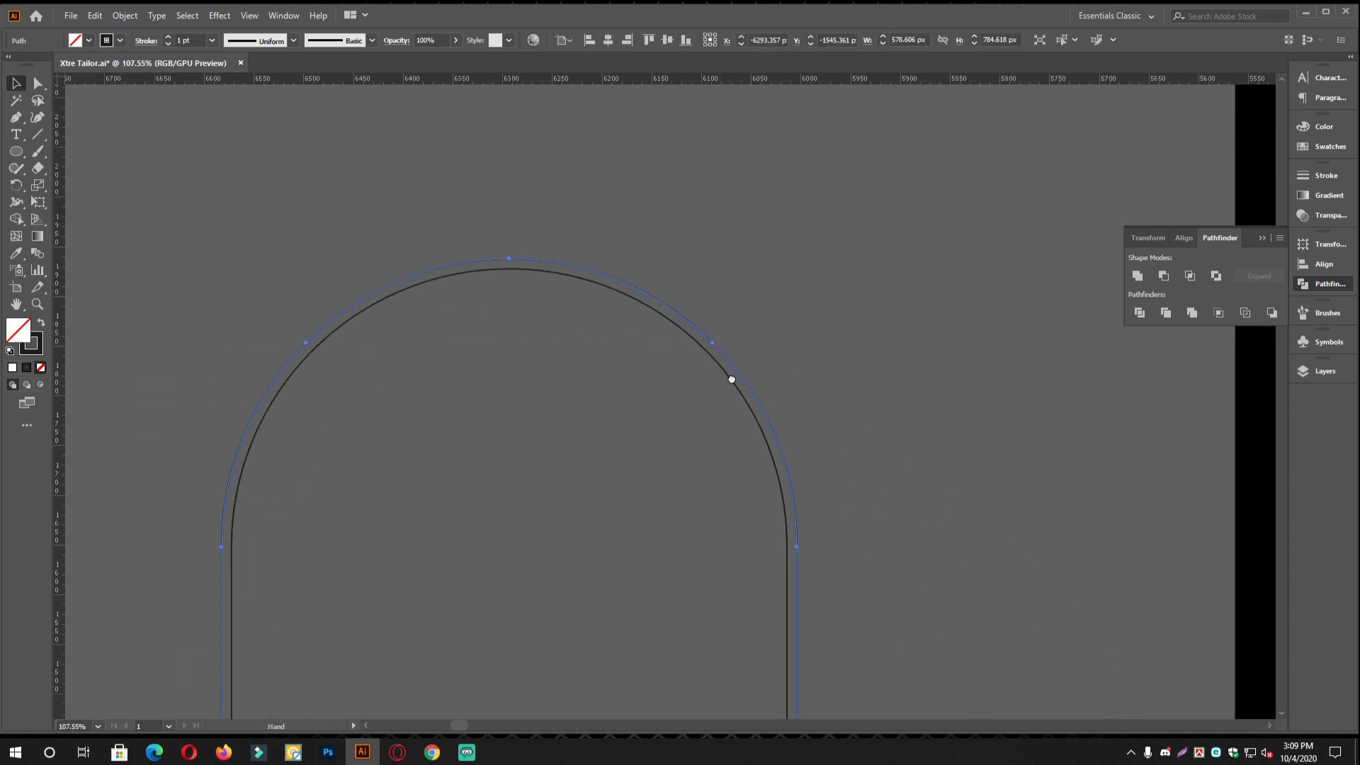
scroll(779, 379, "down", 2)
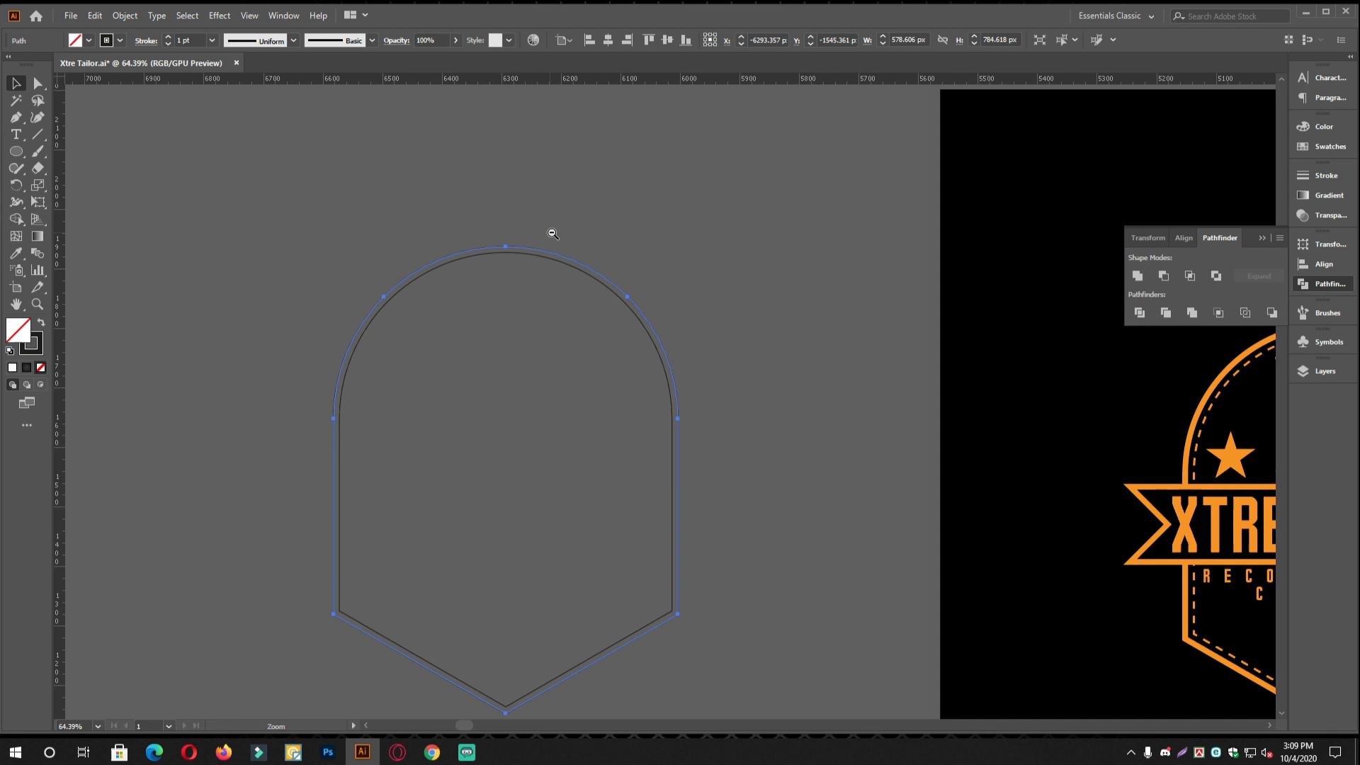
scroll(549, 231, "up", 4)
scroll(652, 298, "down", 4)
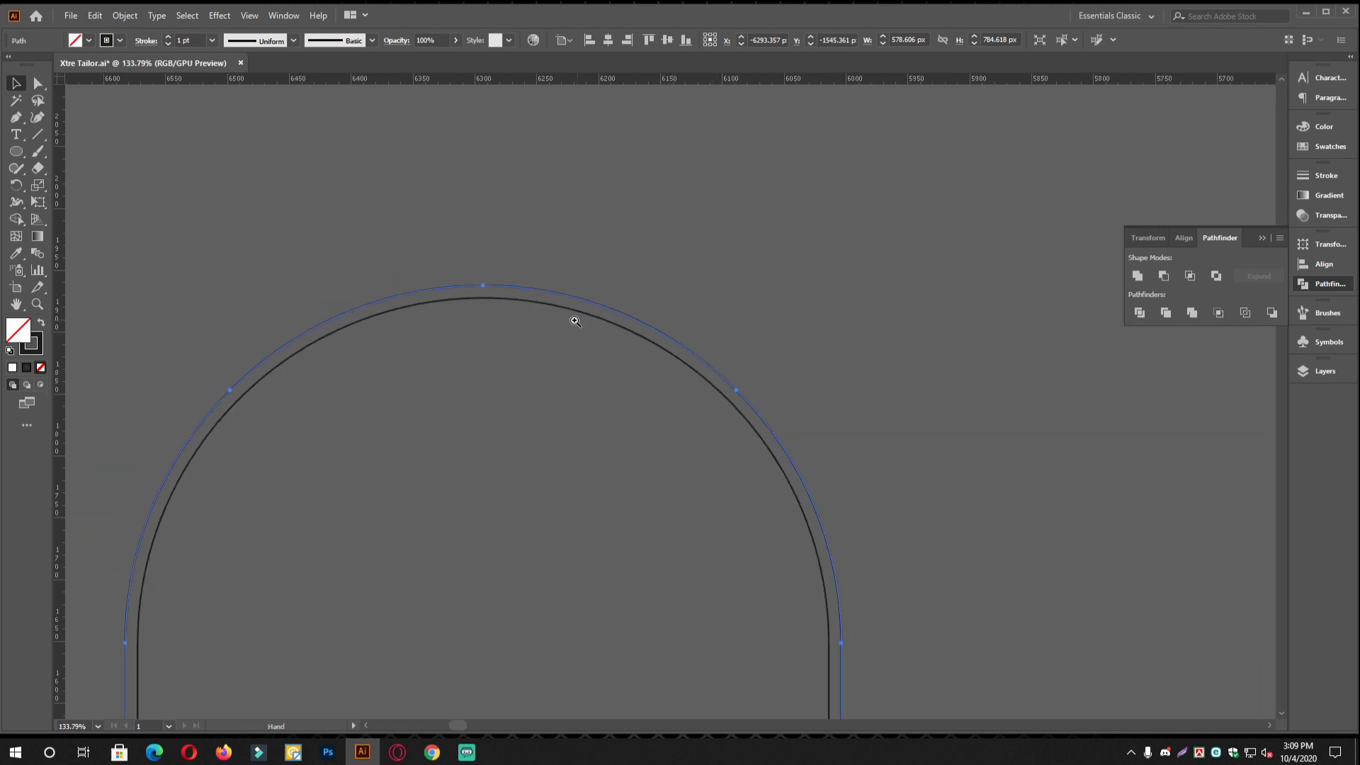
scroll(628, 366, "up", 5)
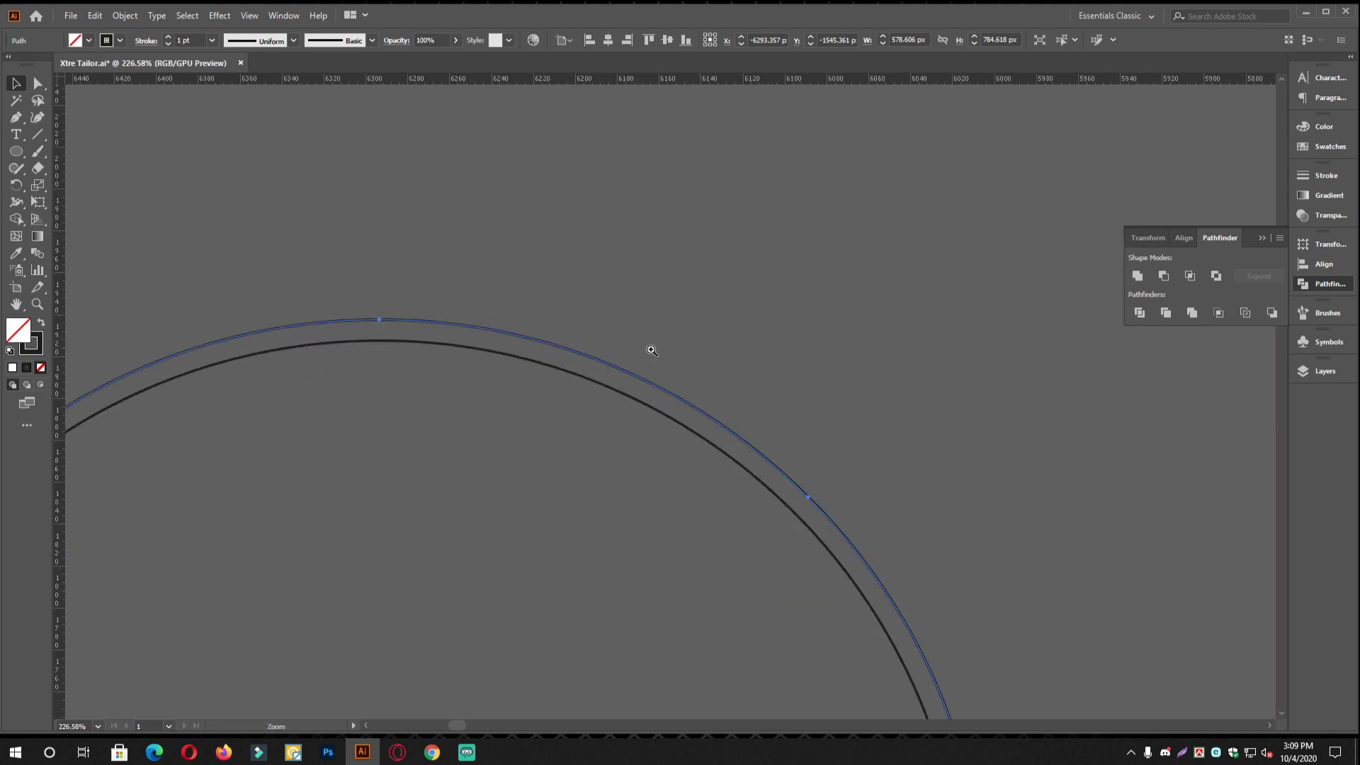
left_click(1303, 178)
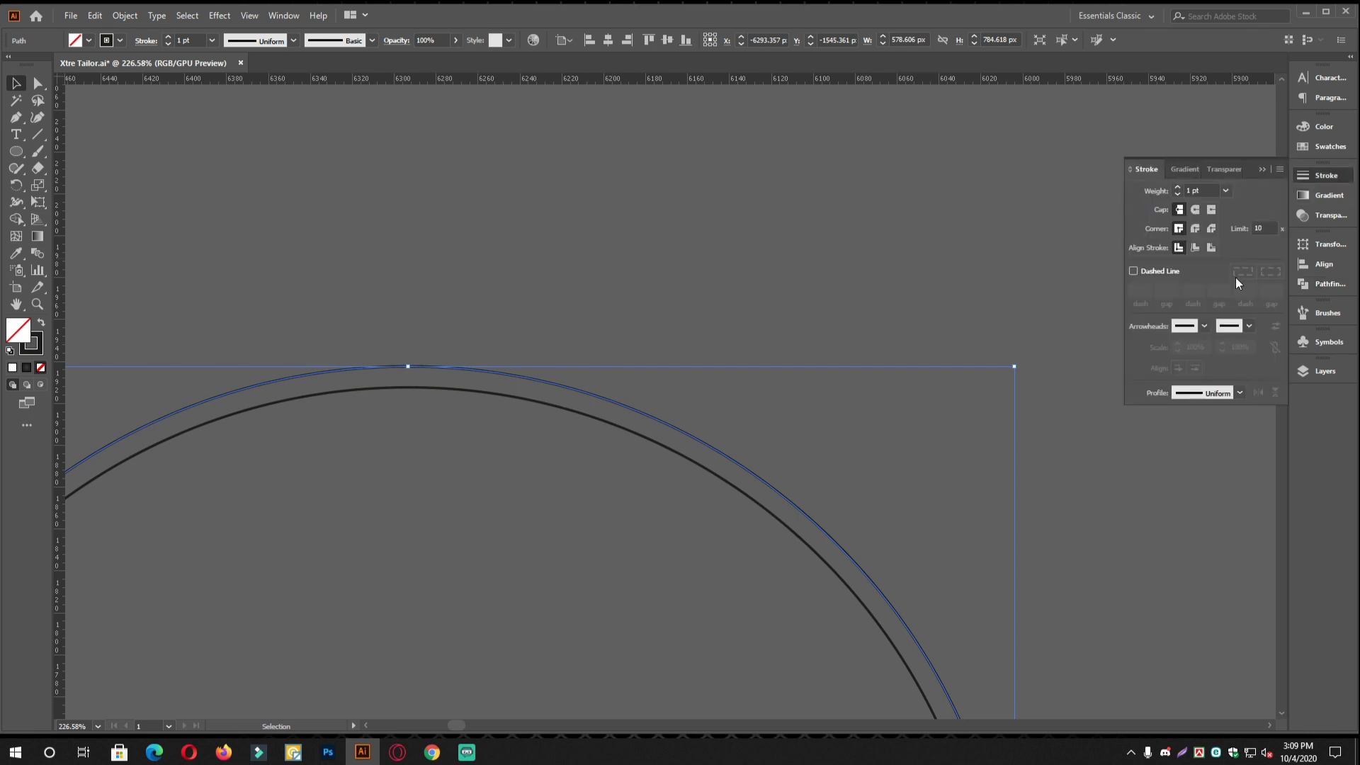
left_click(1212, 248)
Try a 7 pt stroke weight on the outer badge outline and return it to 1 pt
left_click(1201, 190)
type("7")
key("Return")
key("Up")
type("1")
key("Return")
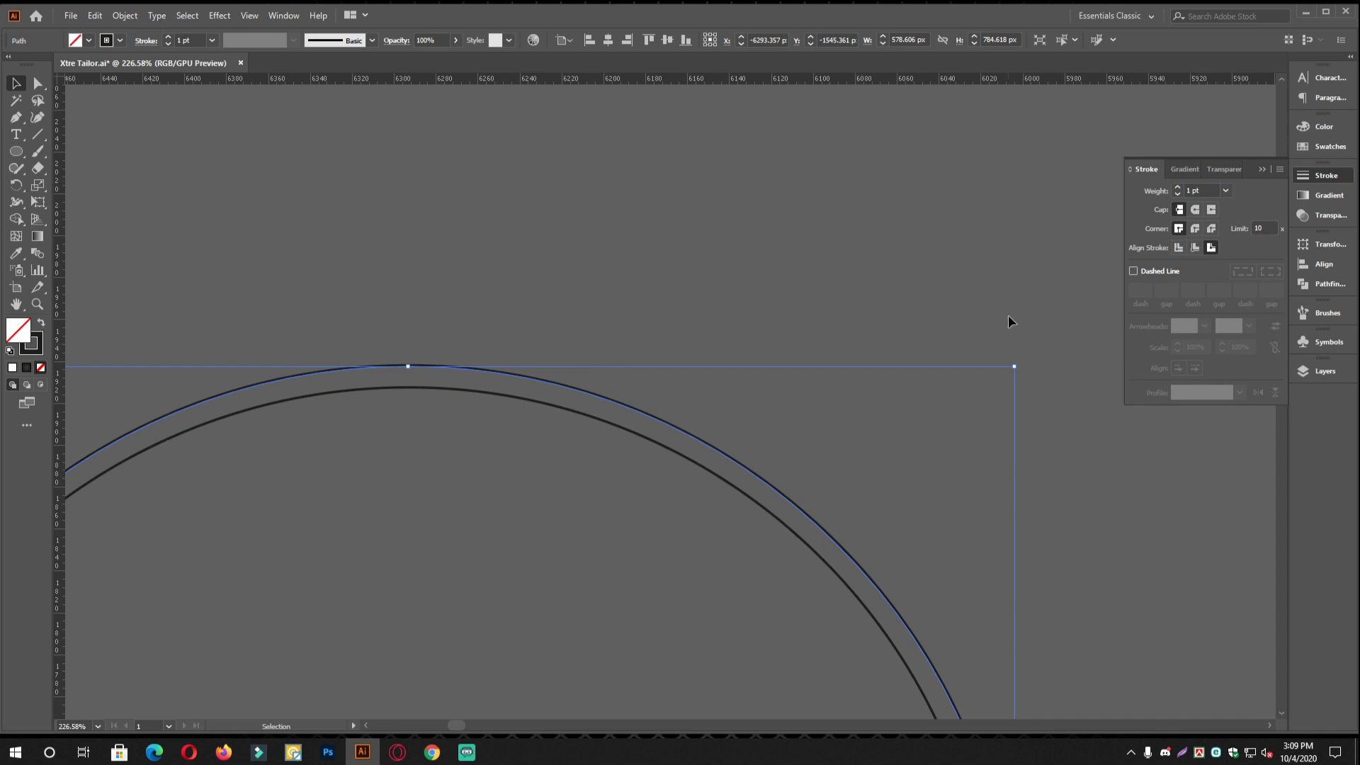
Set the outer badge outline's stroke weight to 8 pt
left_click(1199, 190)
key("Up")
key("Up")
key("Up")
key("Up")
key("Up")
key("Up")
key("Up")
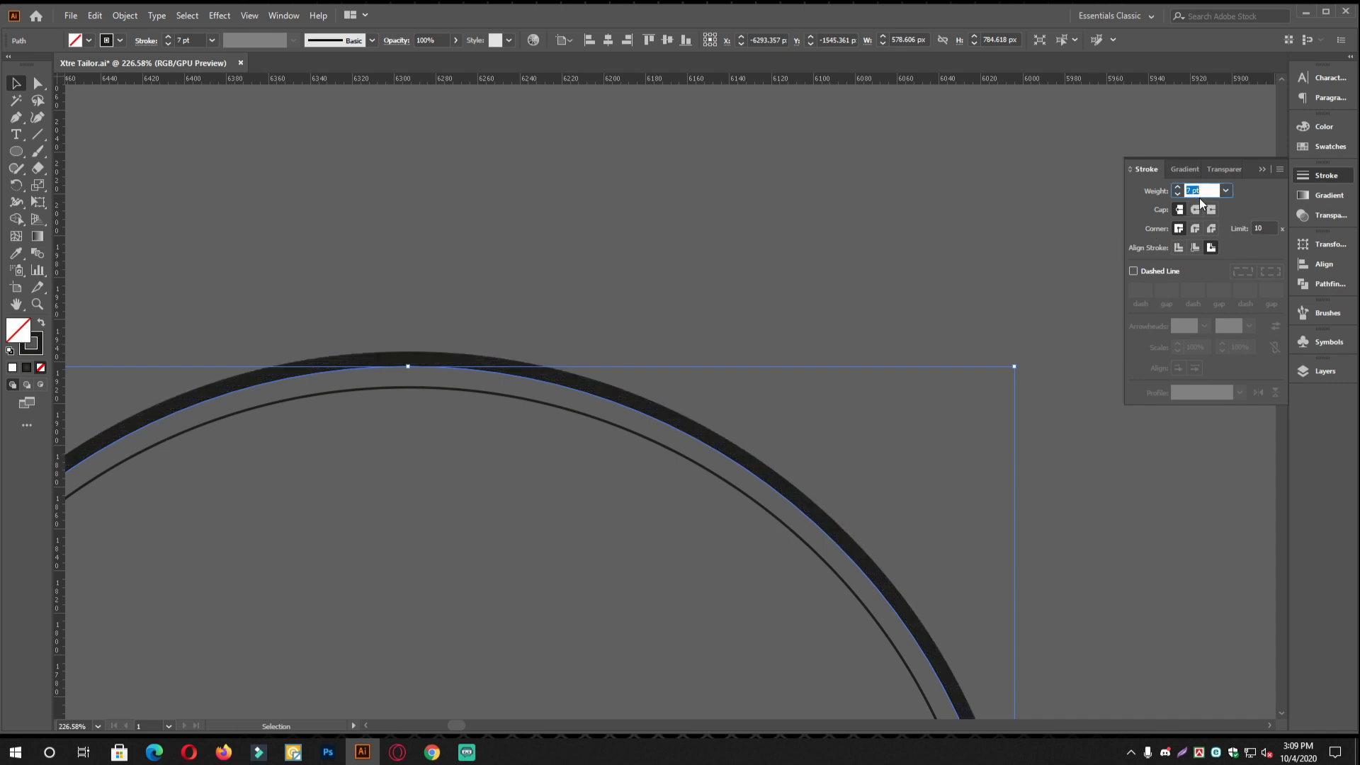
left_click(996, 361)
Set the inner badge outline's stroke weight to 3 pt
left_click_drag(952, 511, 998, 343)
left_click_drag(766, 443, 815, 376)
left_click_drag(814, 375, 732, 264)
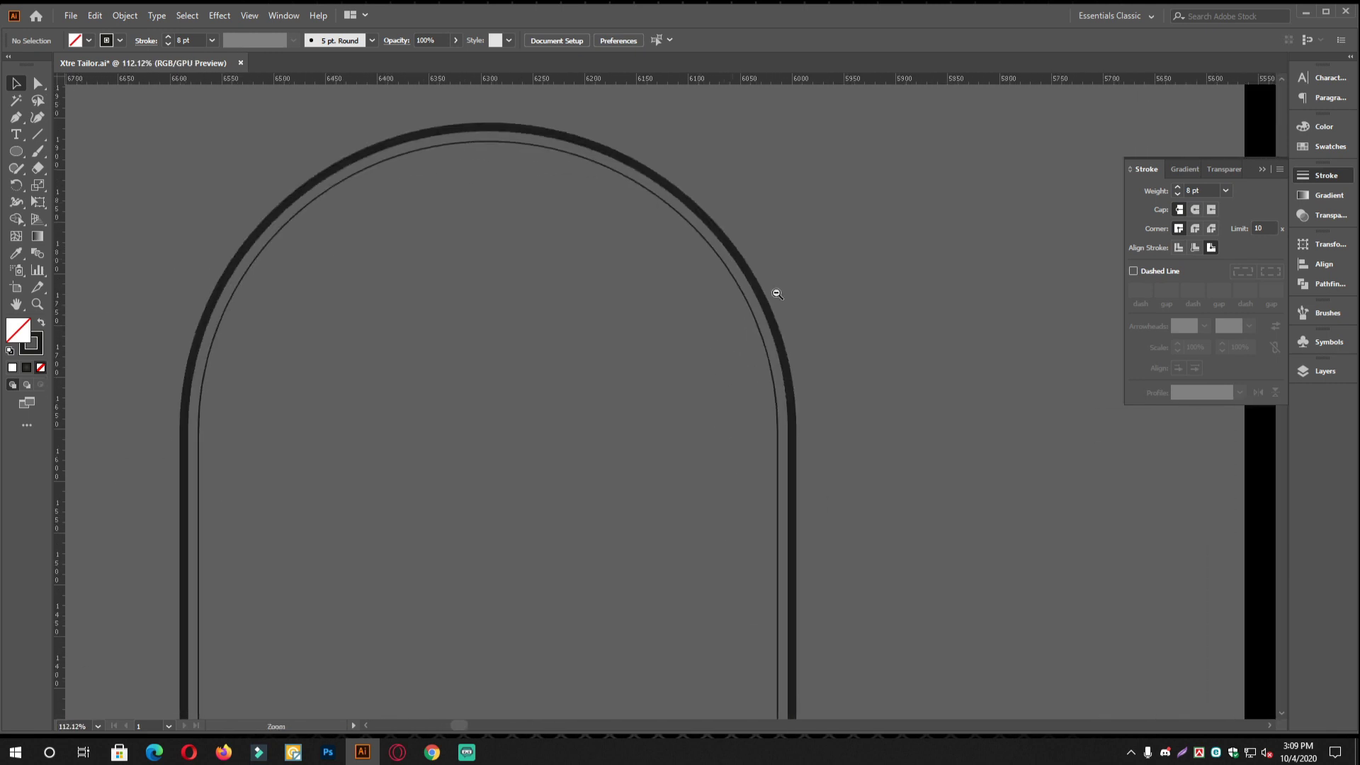
left_click_drag(913, 332, 795, 359)
left_click_drag(588, 234, 663, 259)
key("v")
left_click(665, 252)
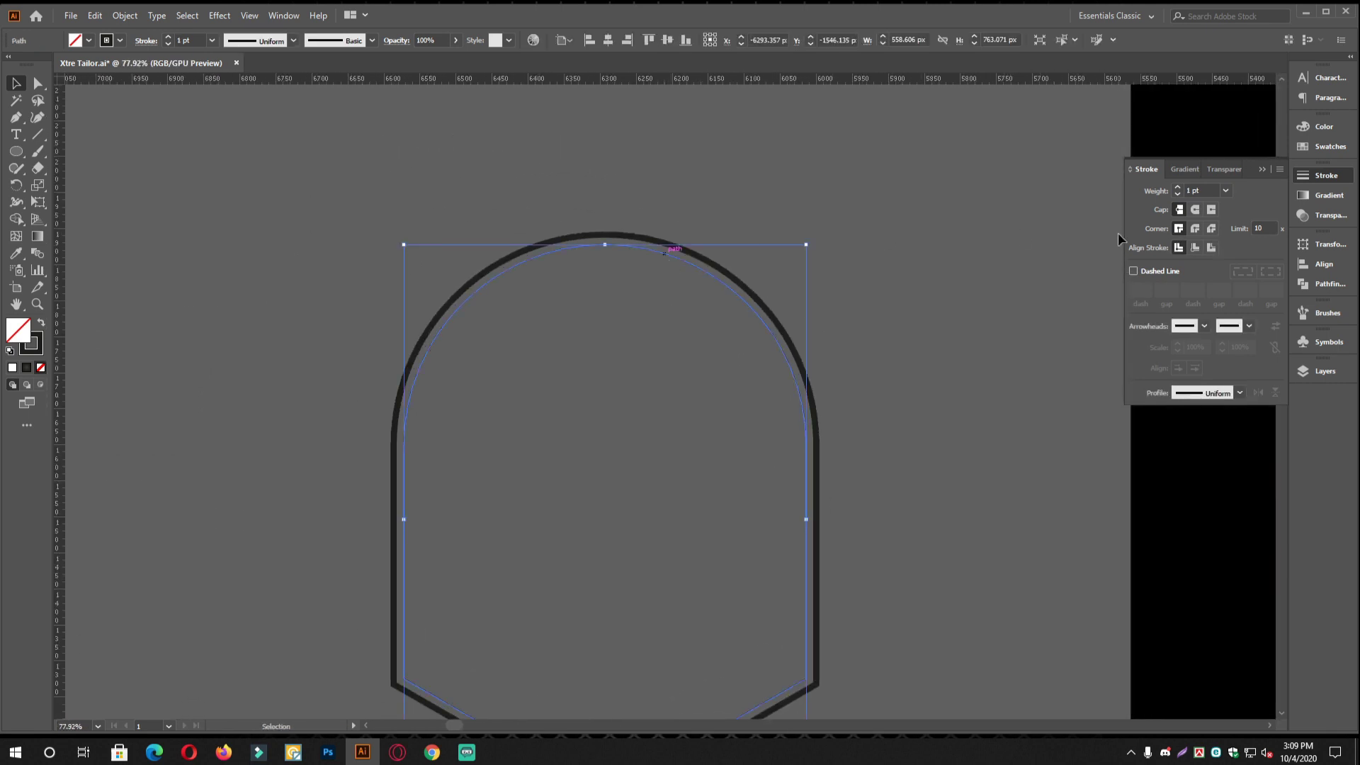
left_click(1196, 191)
key("Up")
key("Up")
left_click(791, 329)
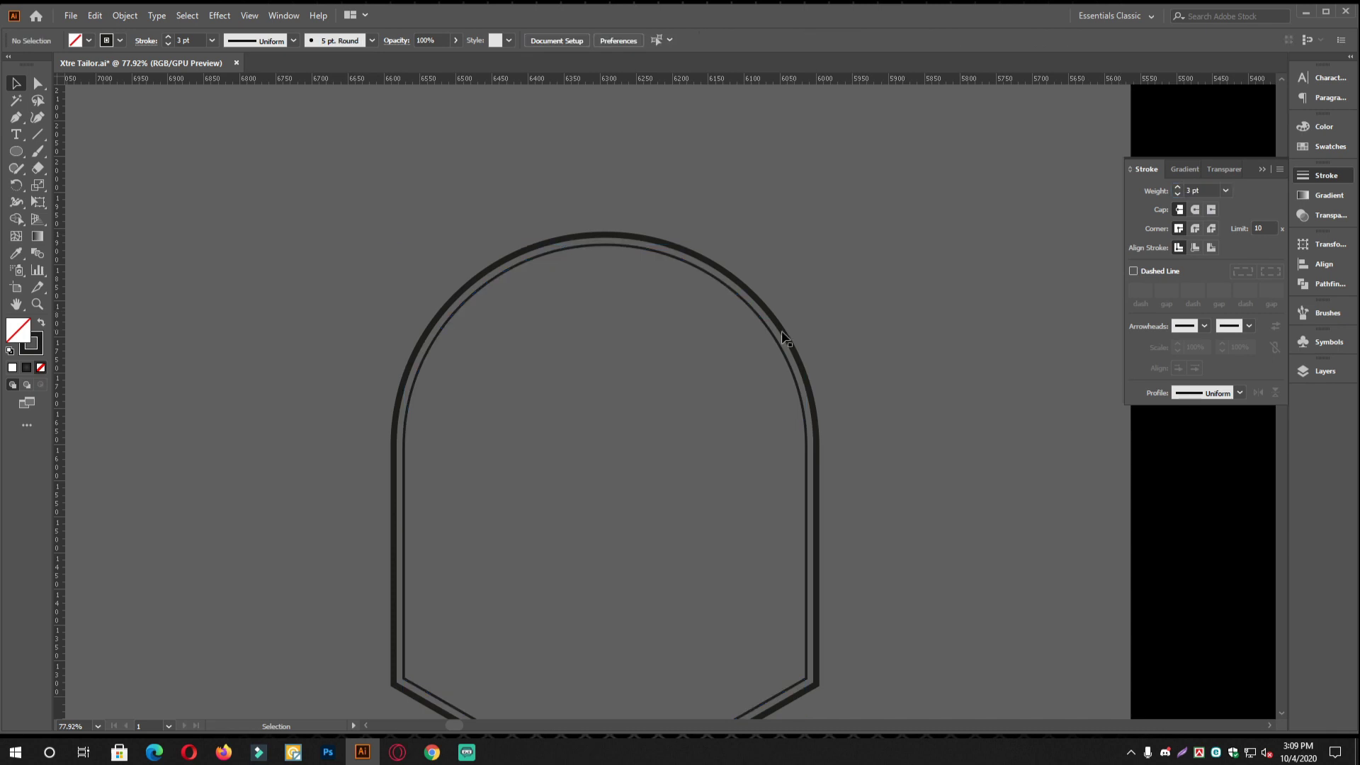
Turn the inner badge outline's stroke into a dashed line
left_click_drag(616, 269, 715, 291)
left_click_drag(696, 245, 779, 413)
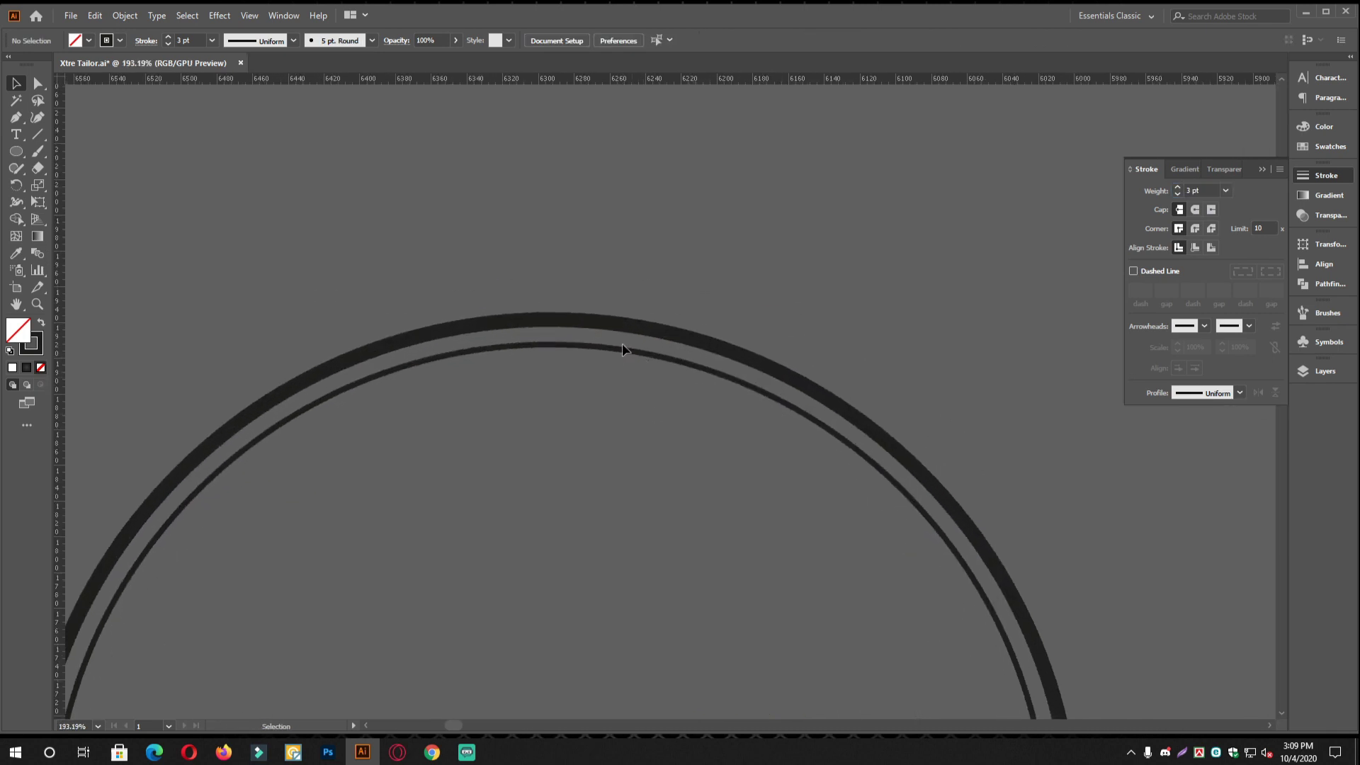
left_click(622, 347)
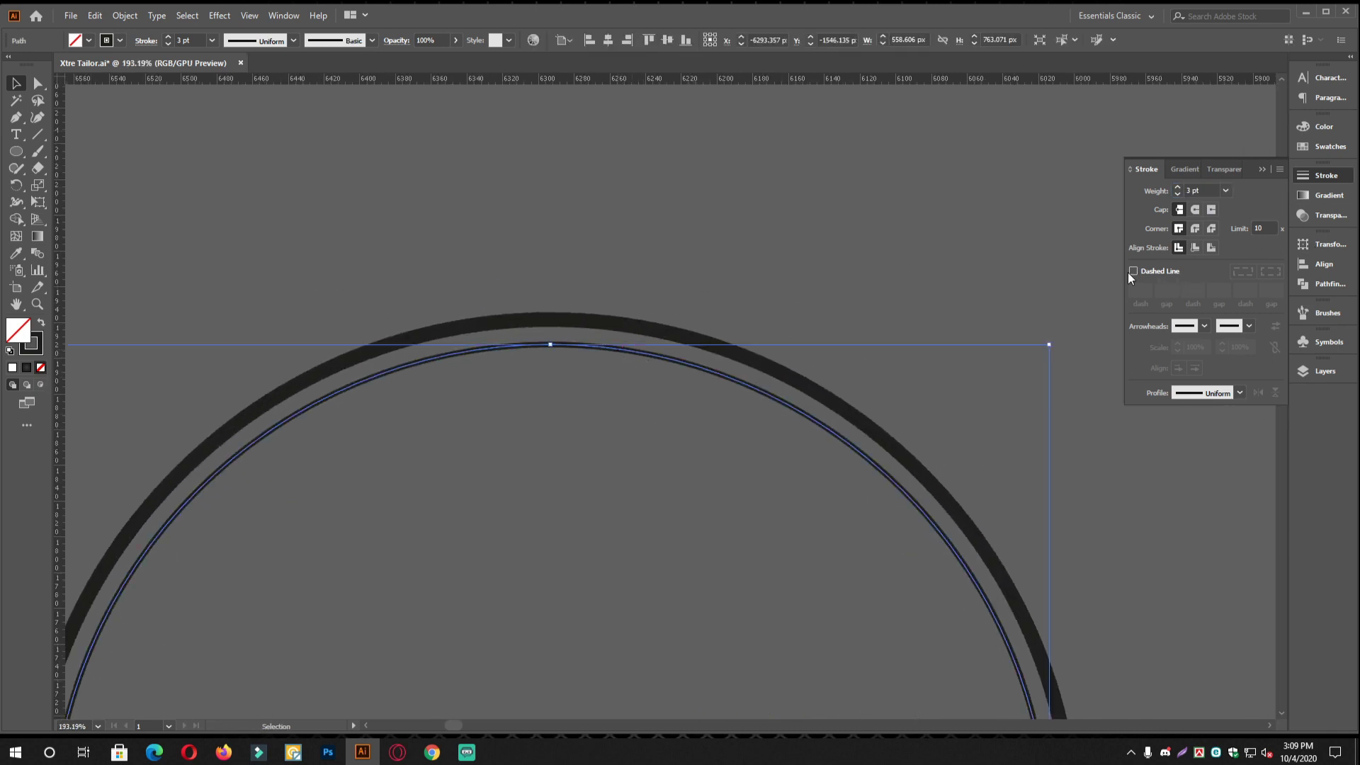
left_click(1165, 270)
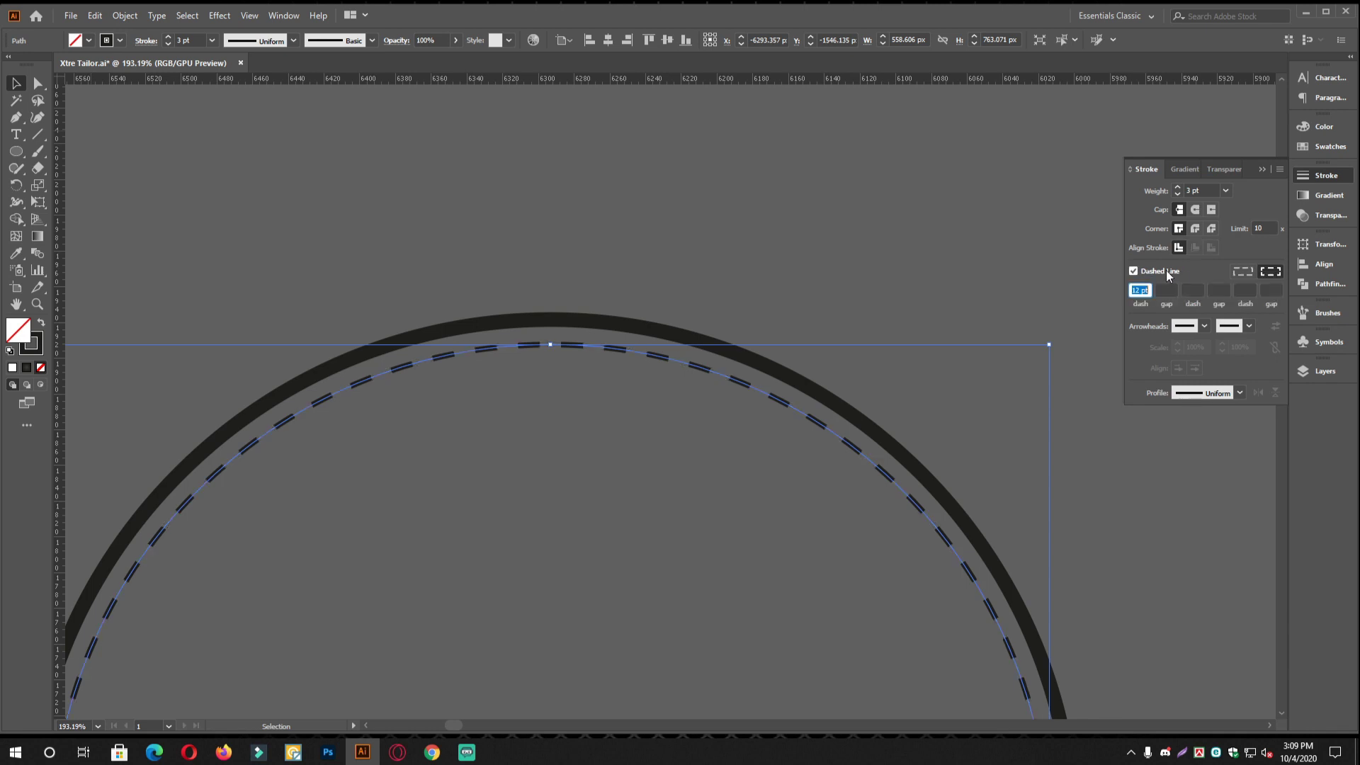
left_click(844, 275)
Examine the dash length and spacing of the inner outline up close and against the whole badge
key("z")
left_click_drag(607, 364, 852, 396)
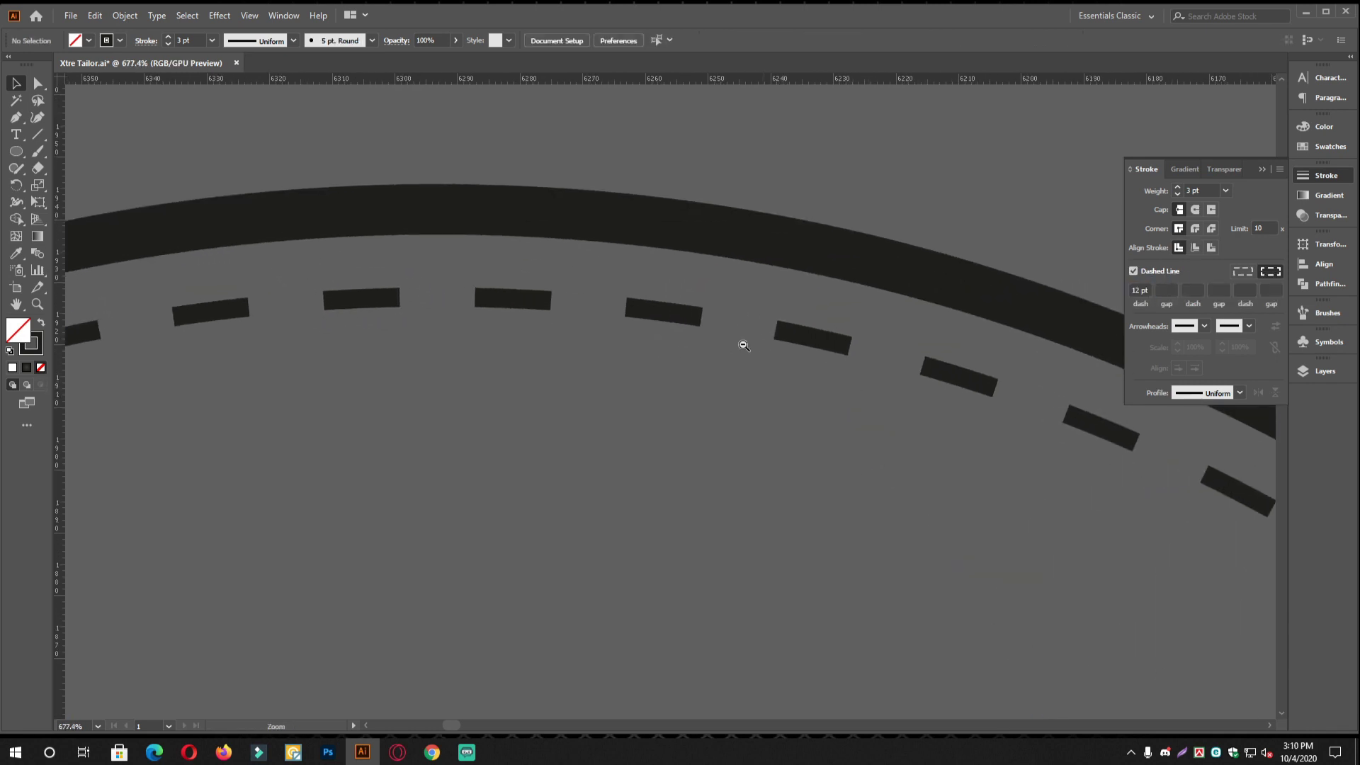
left_click_drag(764, 349, 601, 335)
left_click_drag(932, 363, 483, 348)
left_click_drag(726, 425, 524, 393)
left_click_drag(758, 437, 666, 407)
left_click_drag(683, 429, 705, 429)
left_click_drag(752, 480, 637, 436)
left_click_drag(637, 437, 601, 439)
Set the inner outline's dash length to 10 pt
left_click_drag(378, 252, 446, 282)
left_click(446, 279)
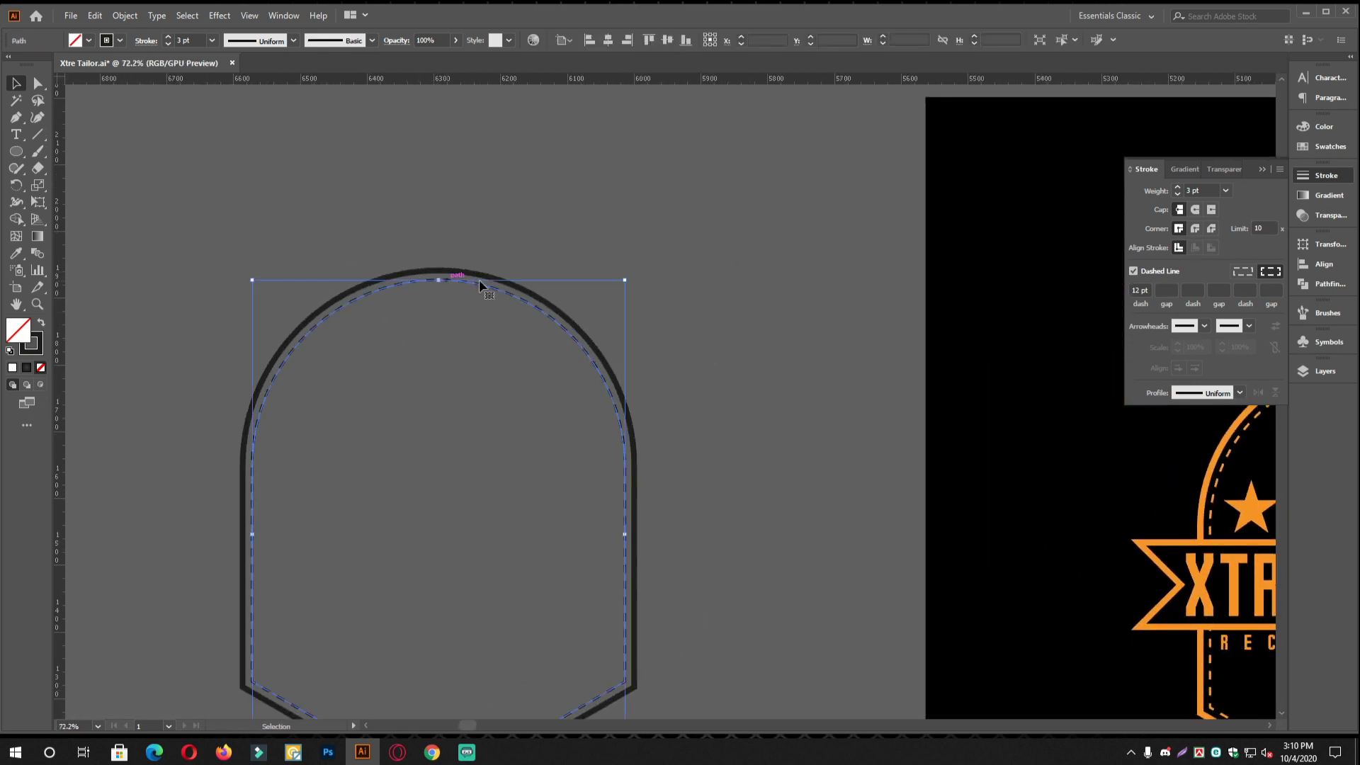
double_click(1141, 291)
type("10")
key("Return")
left_click(750, 344)
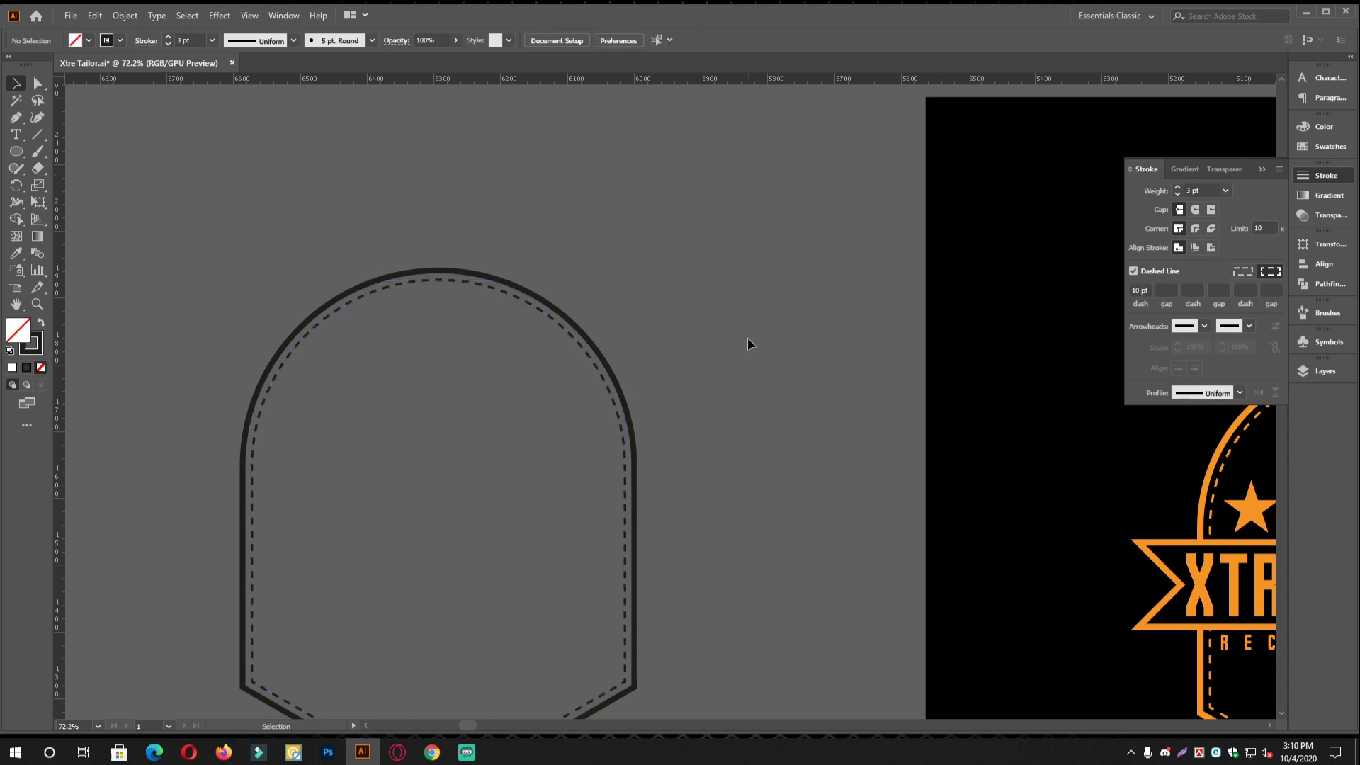
Set the inner outline's dash length to 13 pt
left_click(498, 291)
double_click(1141, 290)
type("13")
key("Return")
left_click(869, 414)
left_click_drag(753, 396, 768, 353)
scroll(574, 397, "up", 1)
left_click_drag(646, 443, 559, 424)
scroll(600, 294, "down", 3)
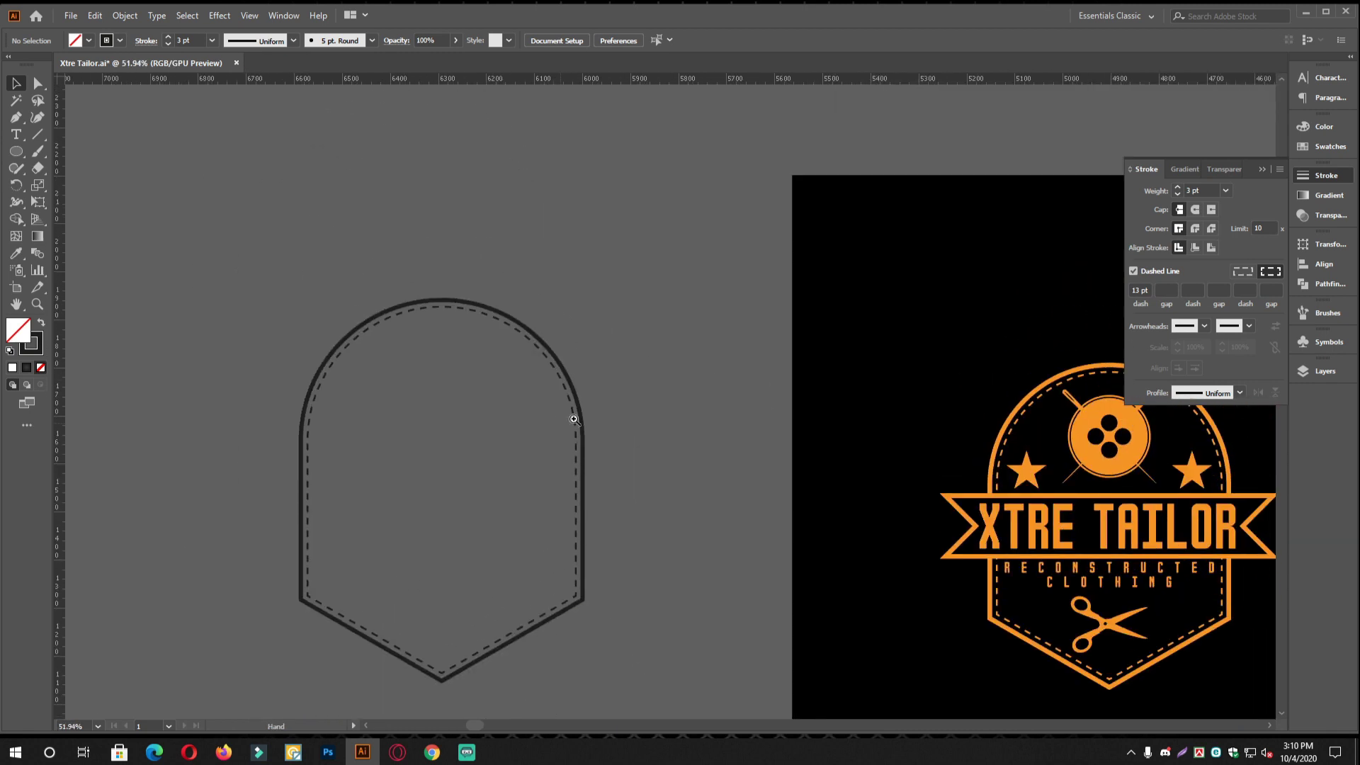
scroll(559, 423, "down", 2)
scroll(661, 423, "up", 2)
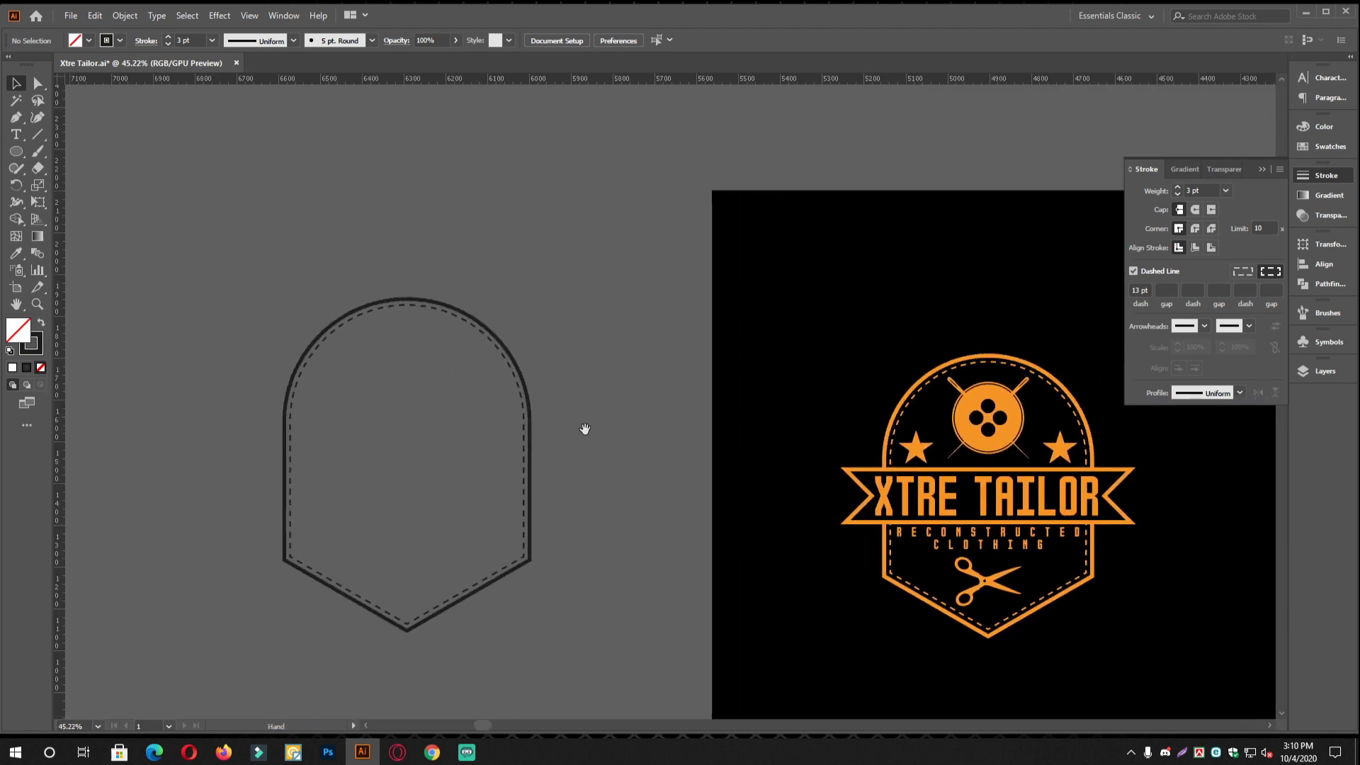
Draw a rectangle about 965 by 182 px across the middle of the badge, with a 1 pt black stroke and no fill
left_click(916, 504)
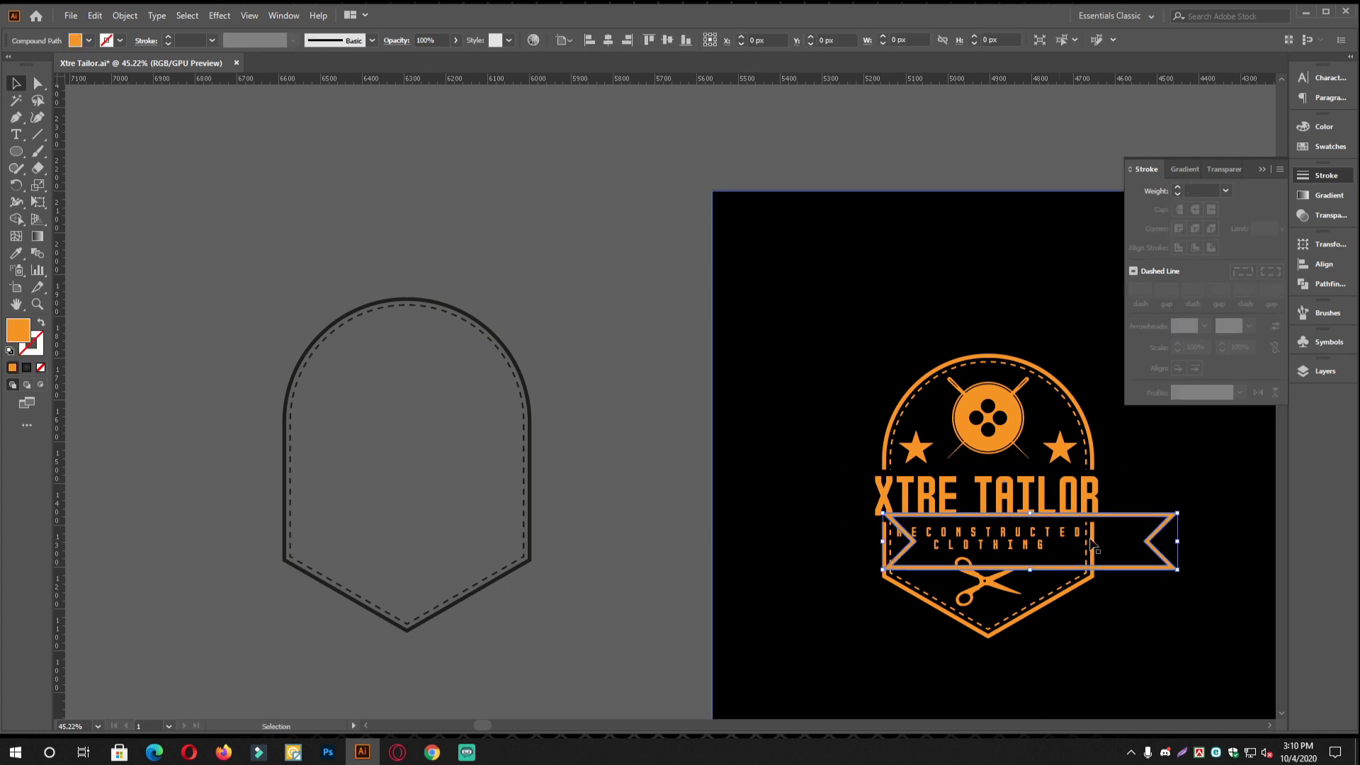
scroll(545, 425, "down", 1)
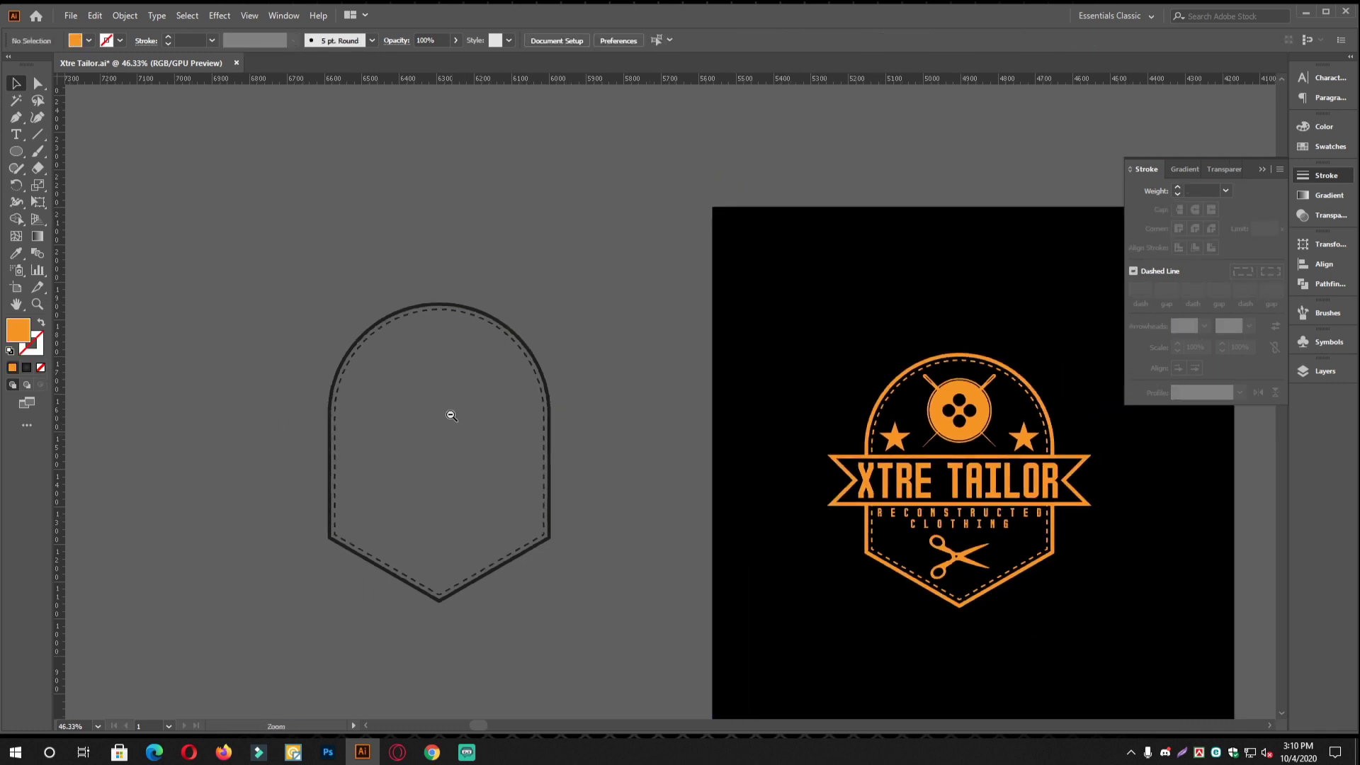
left_click(16, 151)
left_click_drag(18, 152, 71, 151)
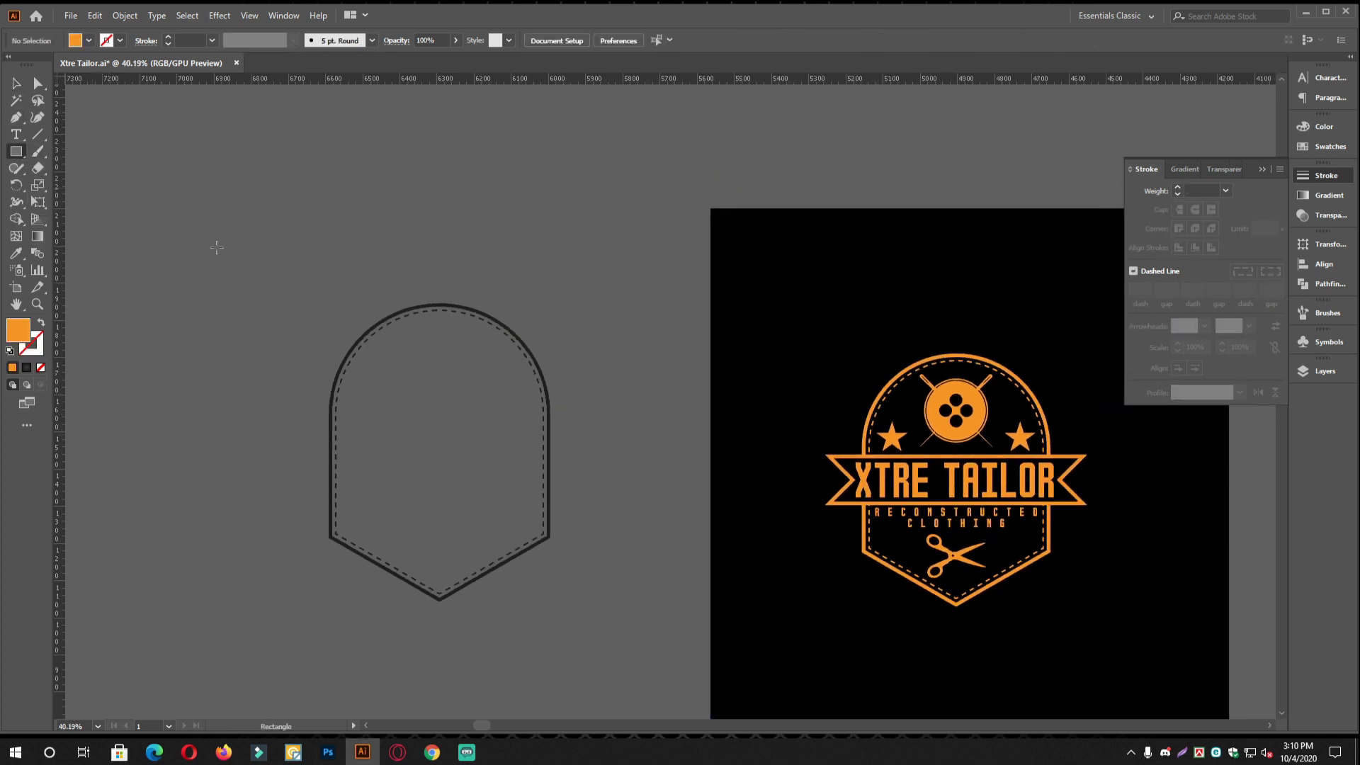
scroll(461, 437, "up", 1)
left_click_drag(550, 457, 545, 437)
left_click_drag(222, 386, 670, 470)
left_click(15, 83)
left_click(10, 351)
left_click(40, 368)
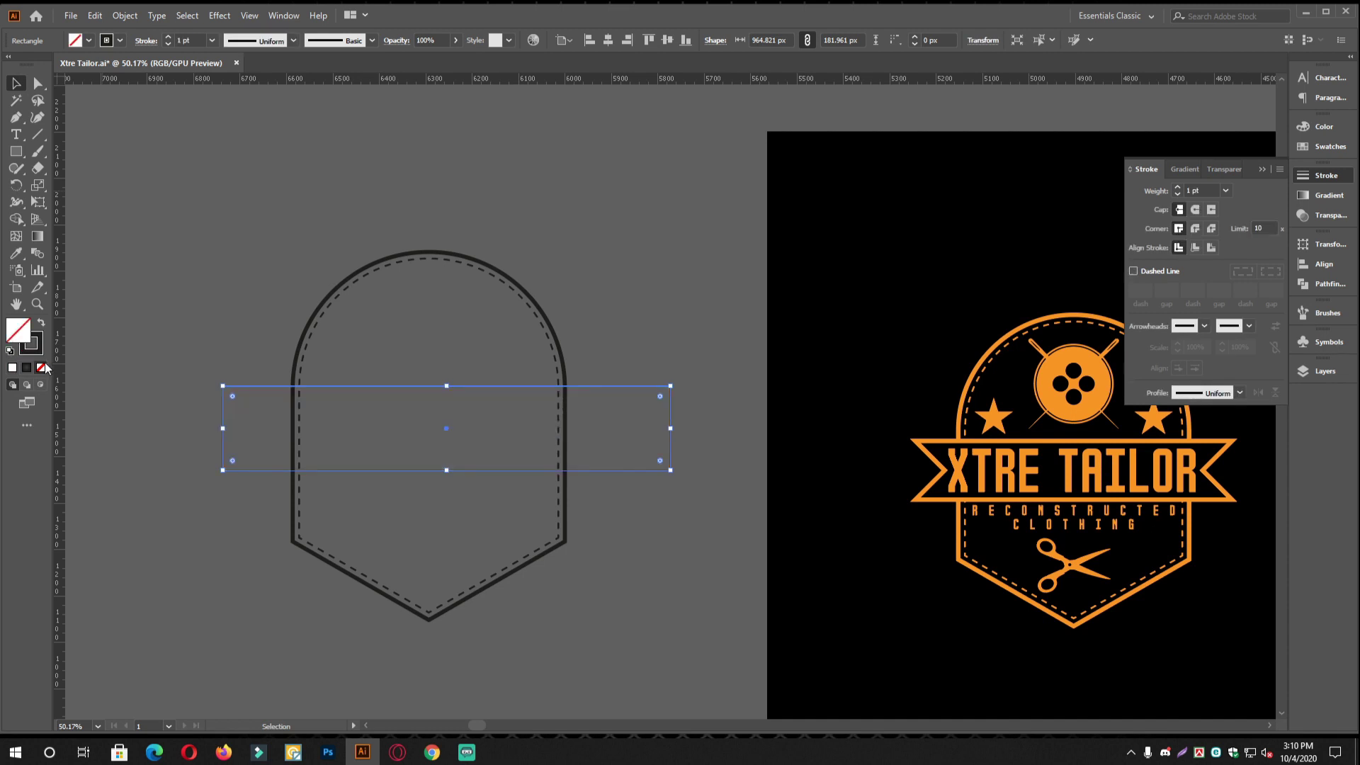
left_click(328, 203)
Centre the ribbon rectangle horizontally and vertically on the badge outlines
scroll(329, 203, "up", 1)
left_click_drag(381, 262, 402, 342)
mouse_move(402, 341)
left_mouse_down("ctrl")
mouse_move(590, 447)
mouse_move(622, 456)
mouse_move(667, 412)
mouse_move(449, 265)
left_mouse_up("ctrl")
key("ctrl+2")
left_click_drag(758, 573, 715, 536)
left_click_drag(715, 537, 612, 281)
left_click_drag(612, 281, 895, 478)
left_click_drag(852, 622, 741, 479)
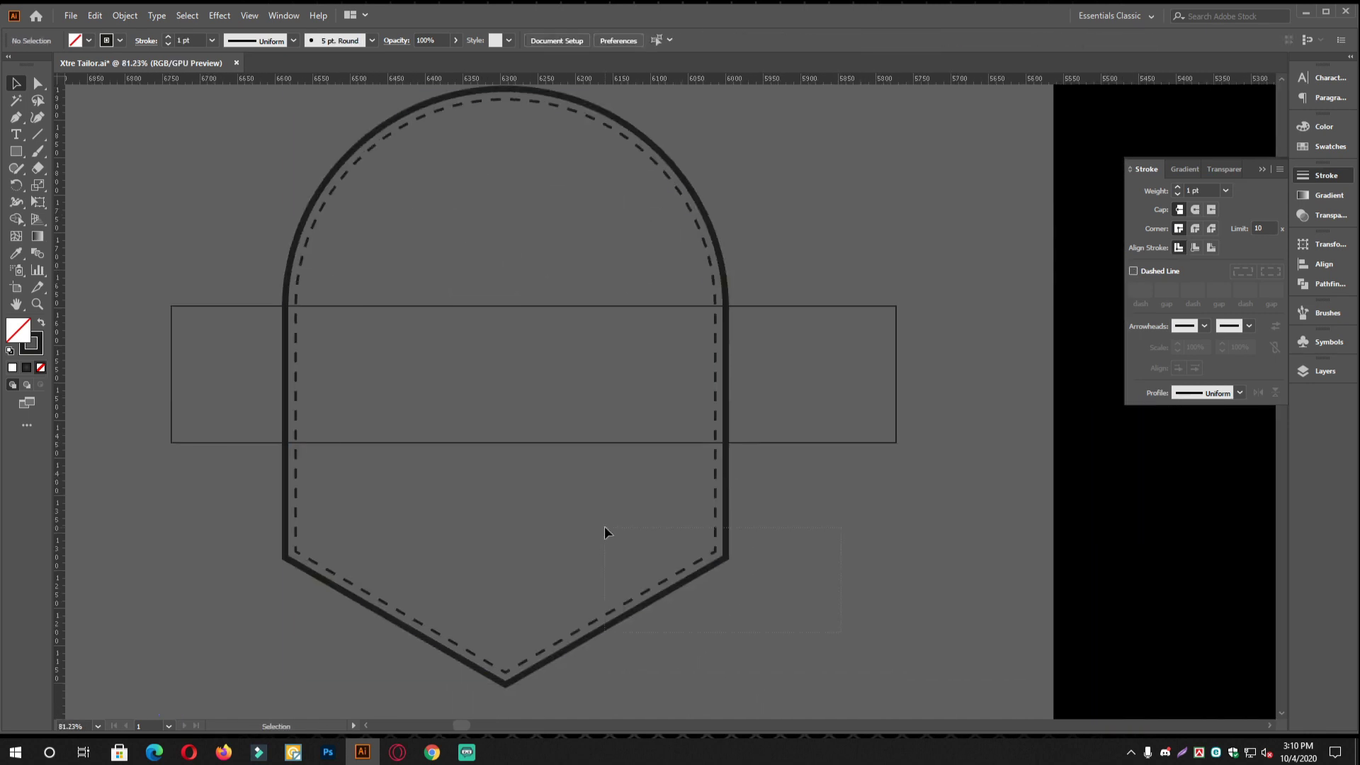
left_click_drag(605, 526, 606, 525)
left_click_drag(835, 566, 665, 414)
left_click_drag(471, 284, 471, 282)
left_click(1322, 265)
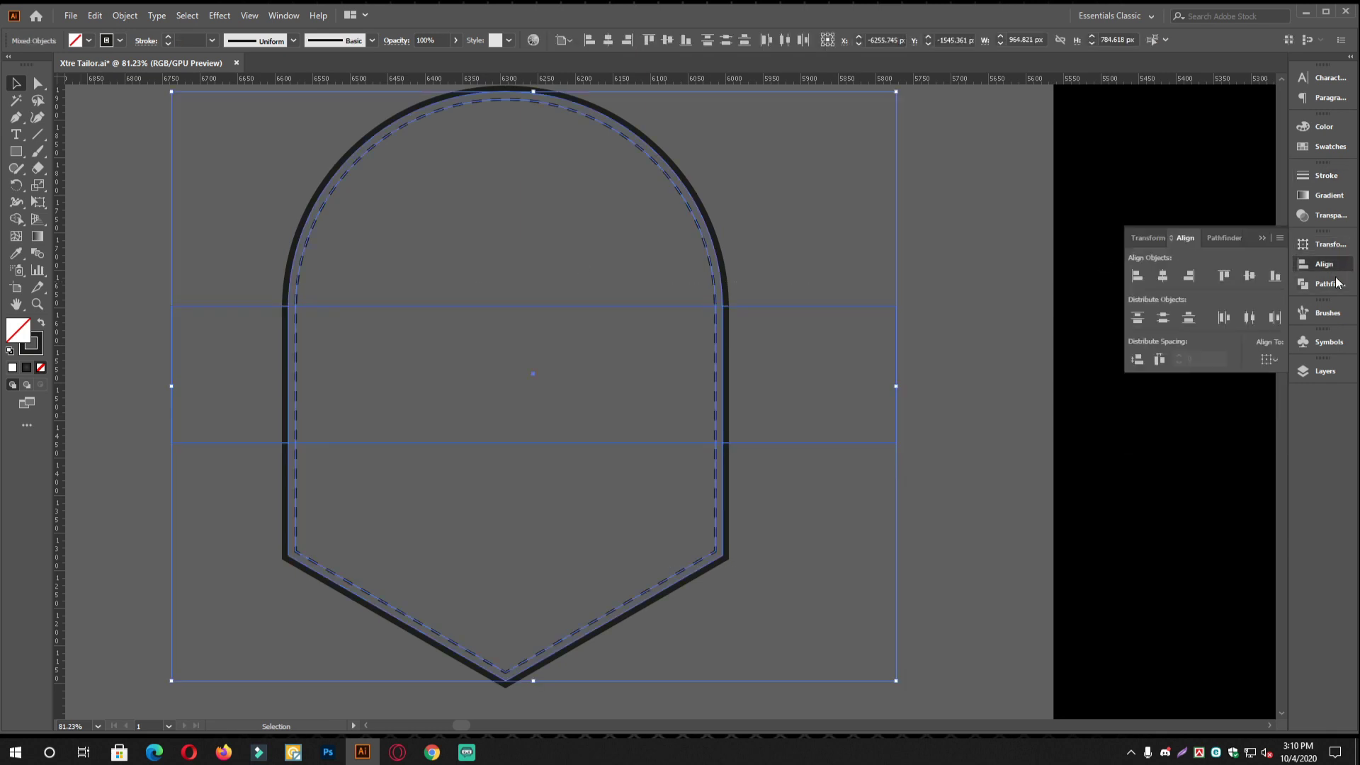
left_click(1160, 280)
key("ctrl+z")
left_click(1268, 359)
left_click(1274, 374)
left_click(1250, 275)
left_click(840, 465)
left_click_drag(864, 402, 697, 433)
left_click_drag(781, 442, 942, 416)
left_click_drag(425, 425, 535, 399)
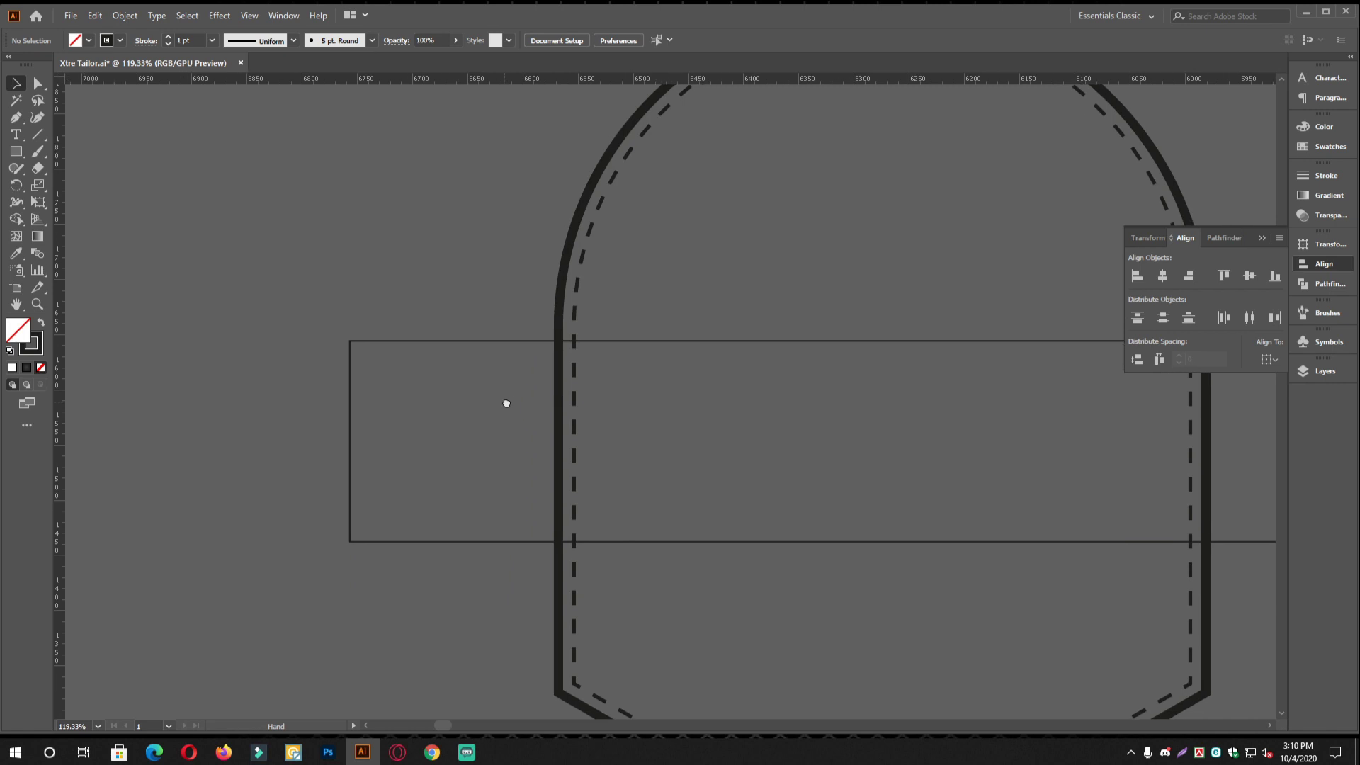
left_click(16, 152)
left_click(324, 443)
left_click(15, 83)
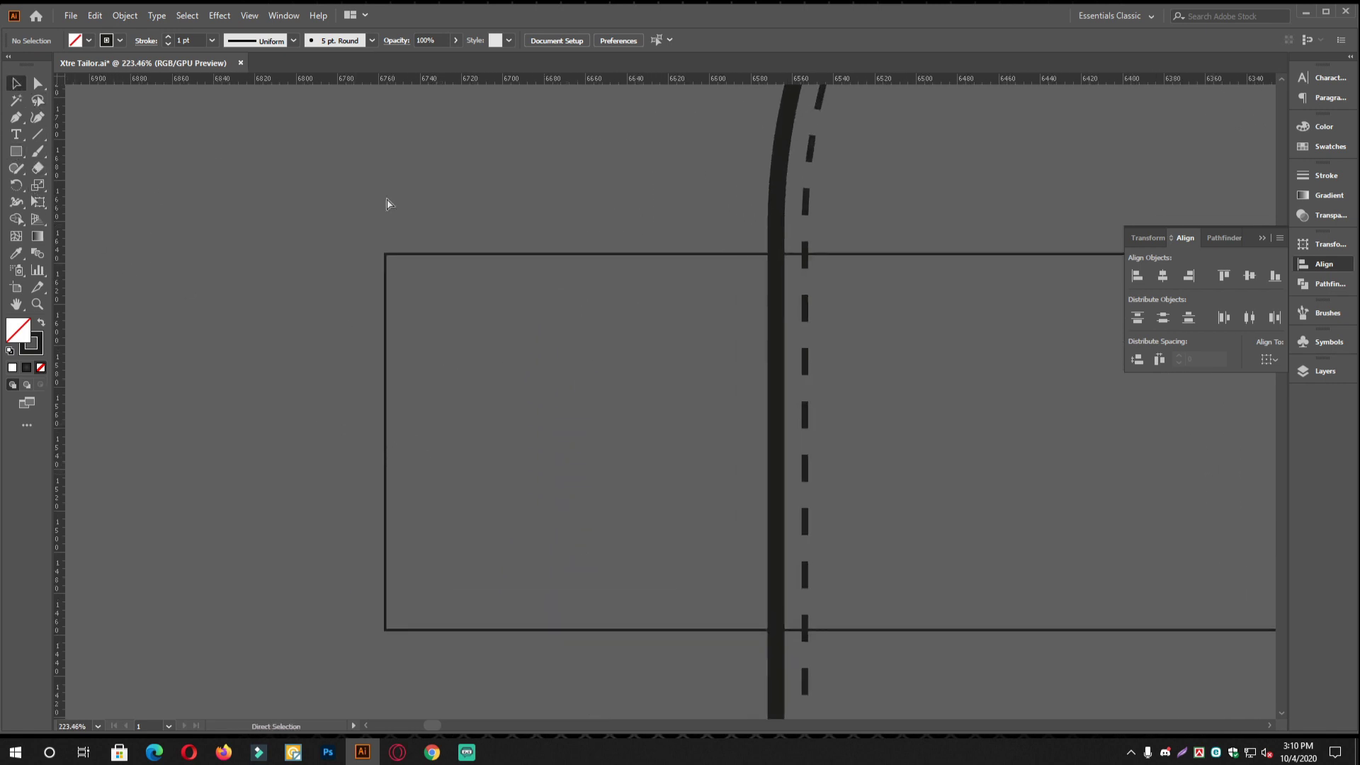
scroll(227, 177, "down", 5)
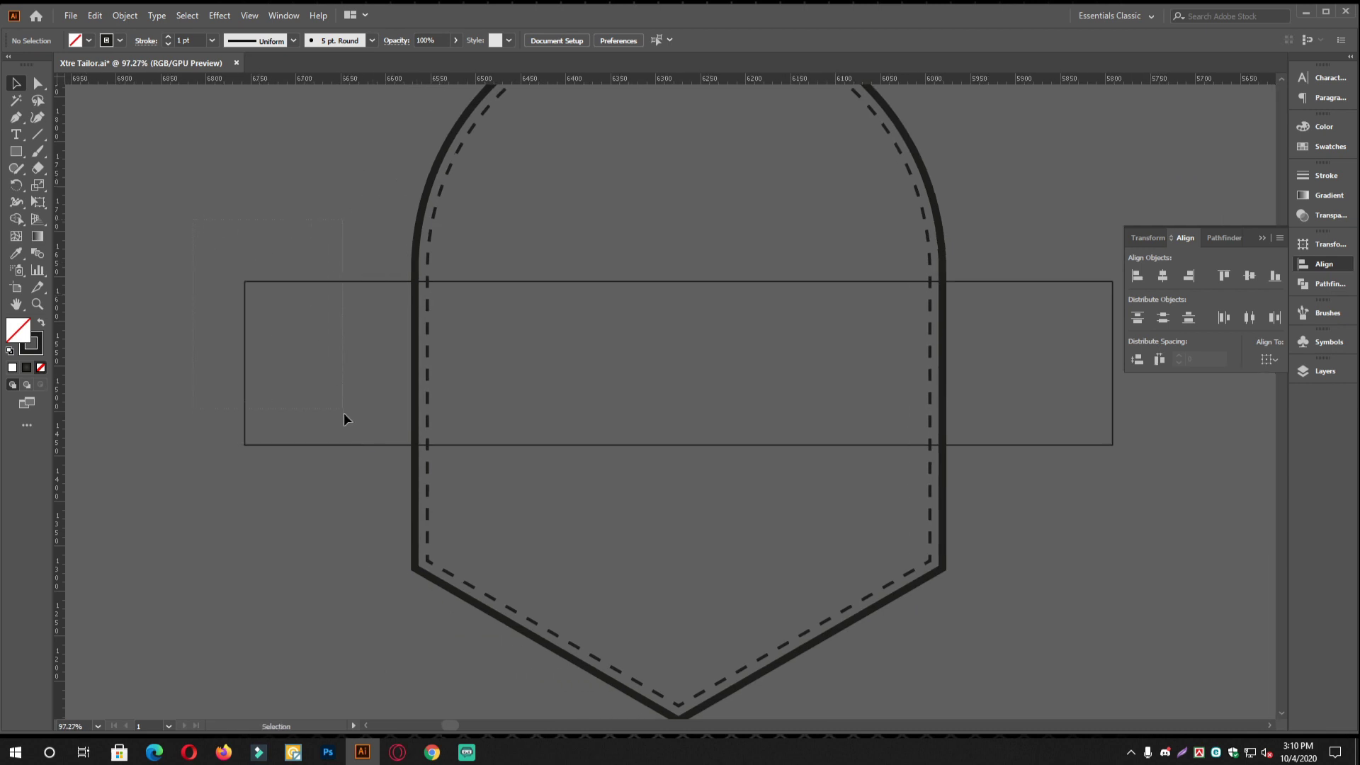
left_click_drag(342, 408, 338, 406)
left_click_drag(711, 84, 694, 303)
left_click_drag(674, 366, 678, 366)
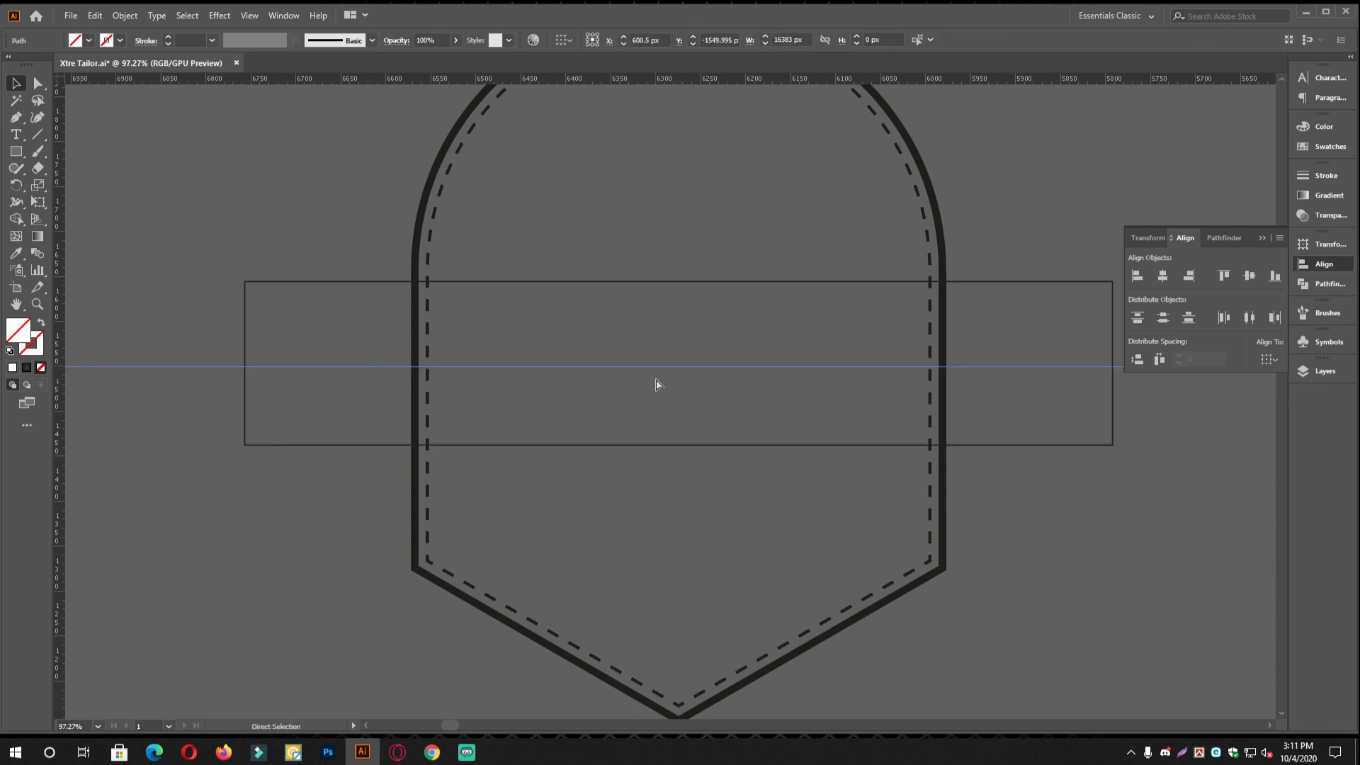
key("ctrl+z")
Place a horizontal guide through the vertical centre of the ribbon rectangle
left_click_drag(604, 81, 679, 363)
left_click_drag(206, 363, 683, 389)
left_click_drag(683, 397, 733, 412)
left_click_drag(494, 427, 511, 429)
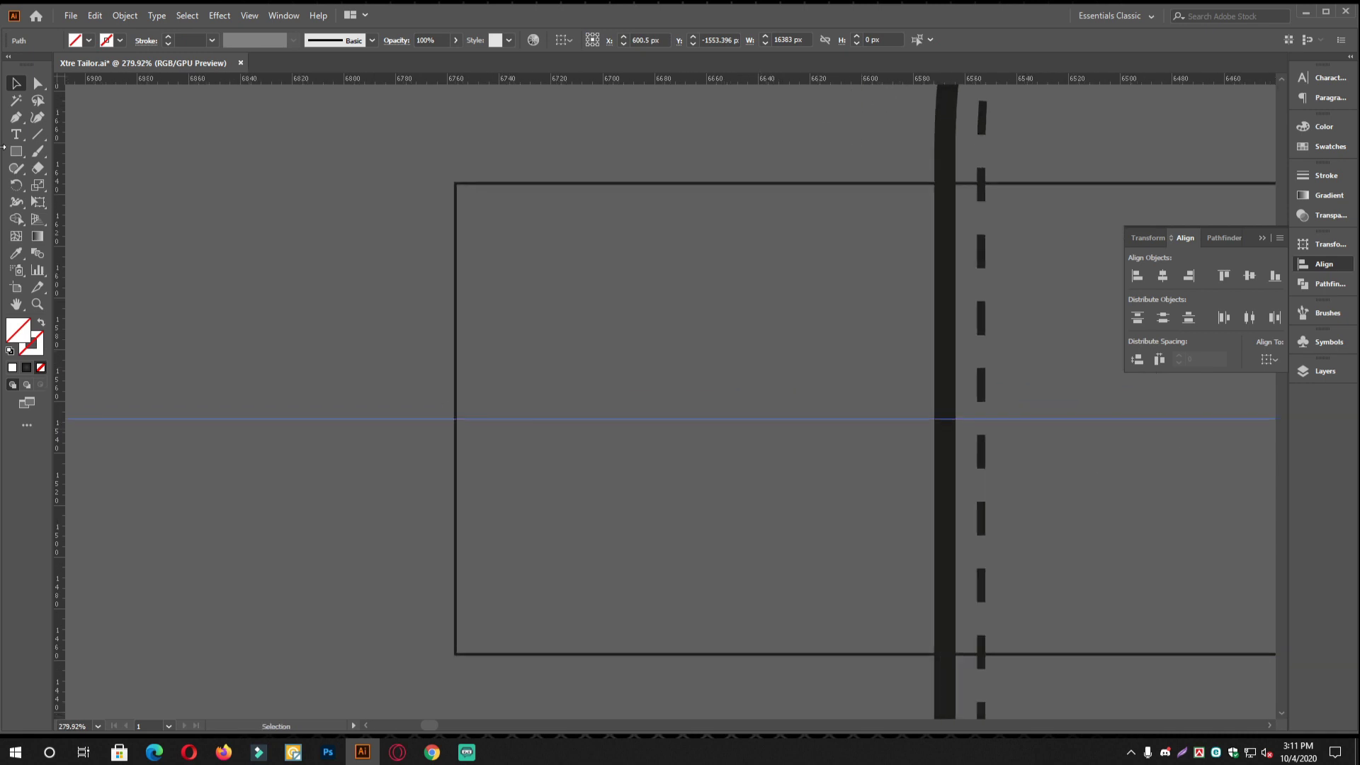
Draw a square about 182 px per side, centred where the guide crosses the ribbon rectangle's left edge
left_click(15, 151)
scroll(496, 425, "up", 2)
scroll(609, 429, "down", 1)
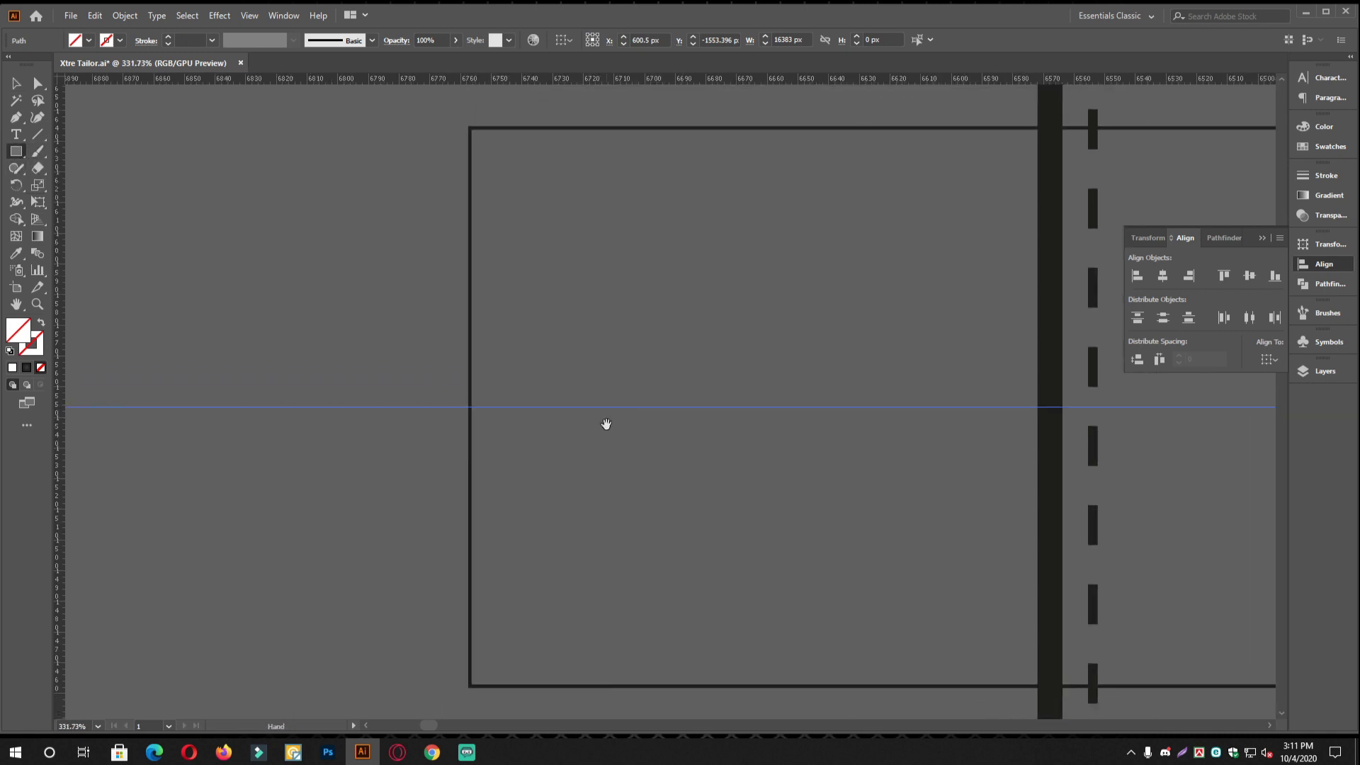
left_click_drag(471, 407, 547, 685)
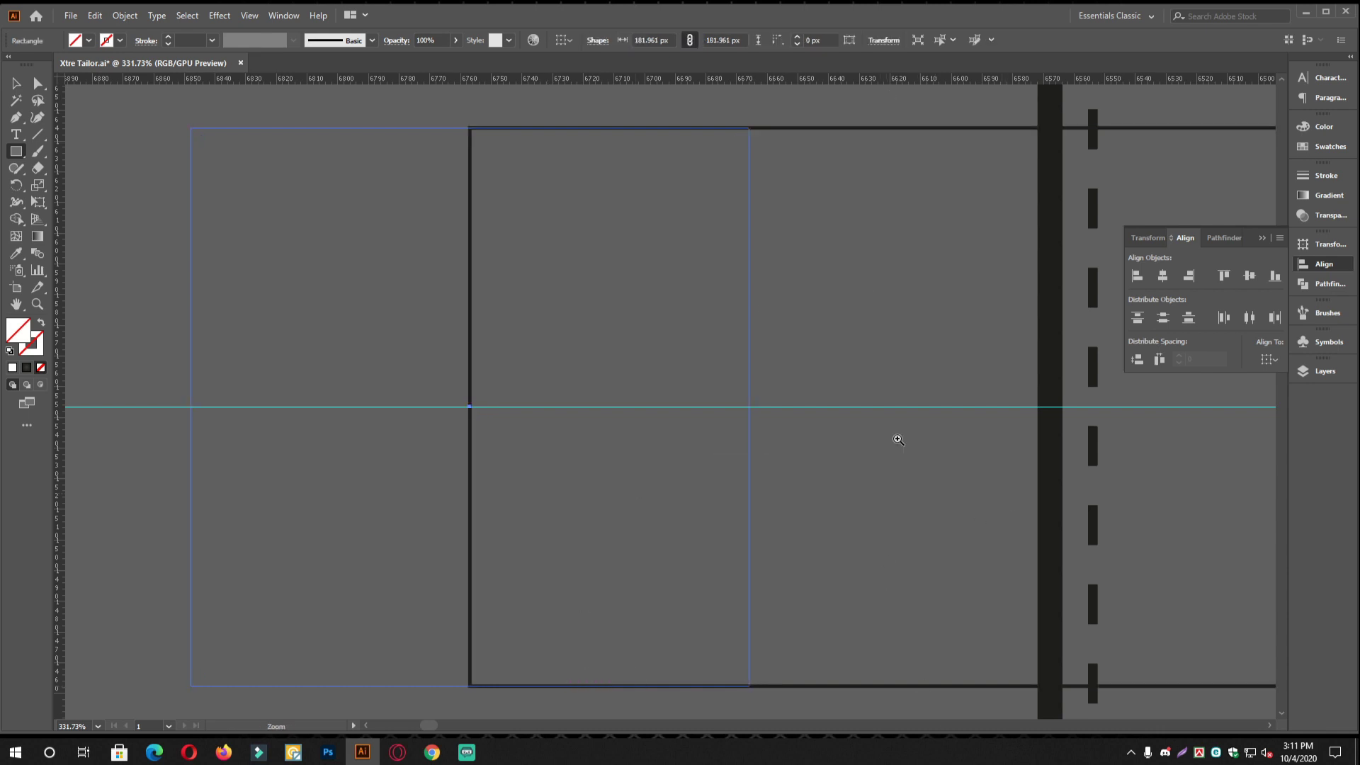
left_click_drag(983, 481, 859, 402)
left_click_drag(859, 401, 485, 411)
left_click_drag(350, 454, 569, 286)
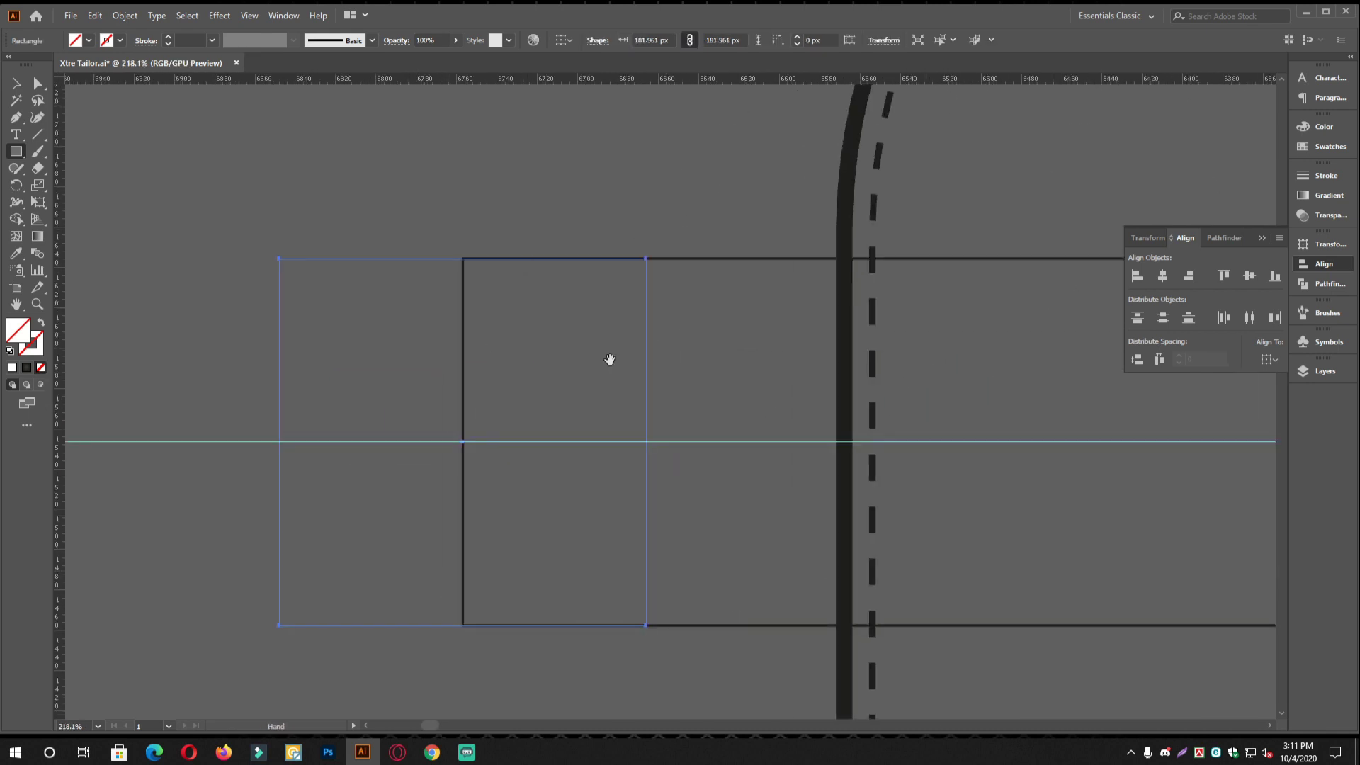
Give the square a 1 pt black stroke and no fill
left_click(25, 84)
left_click_drag(745, 339, 507, 331)
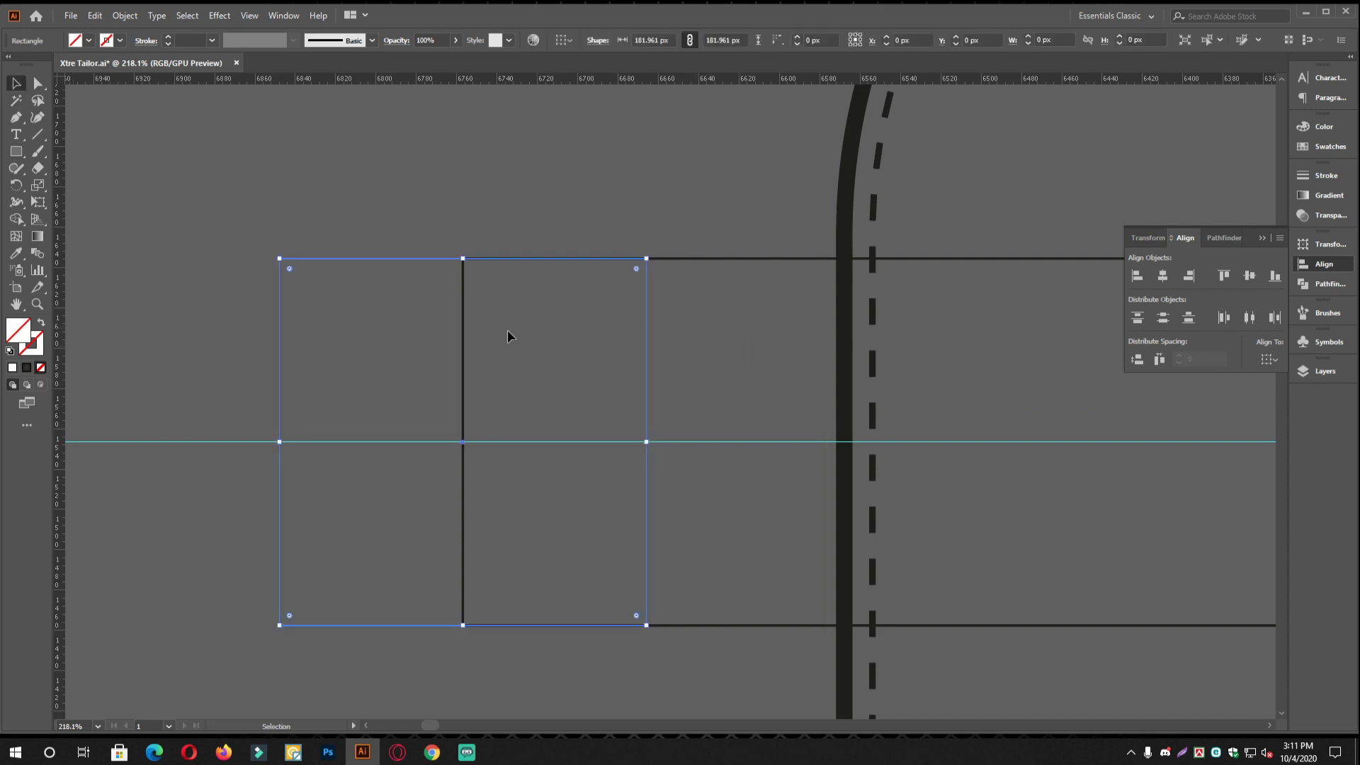
left_click(9, 352)
left_click(40, 368)
Rotate the square 45° into a diamond centred on the guide
scroll(497, 390, "up", 2)
left_click_drag(646, 367, 649, 402)
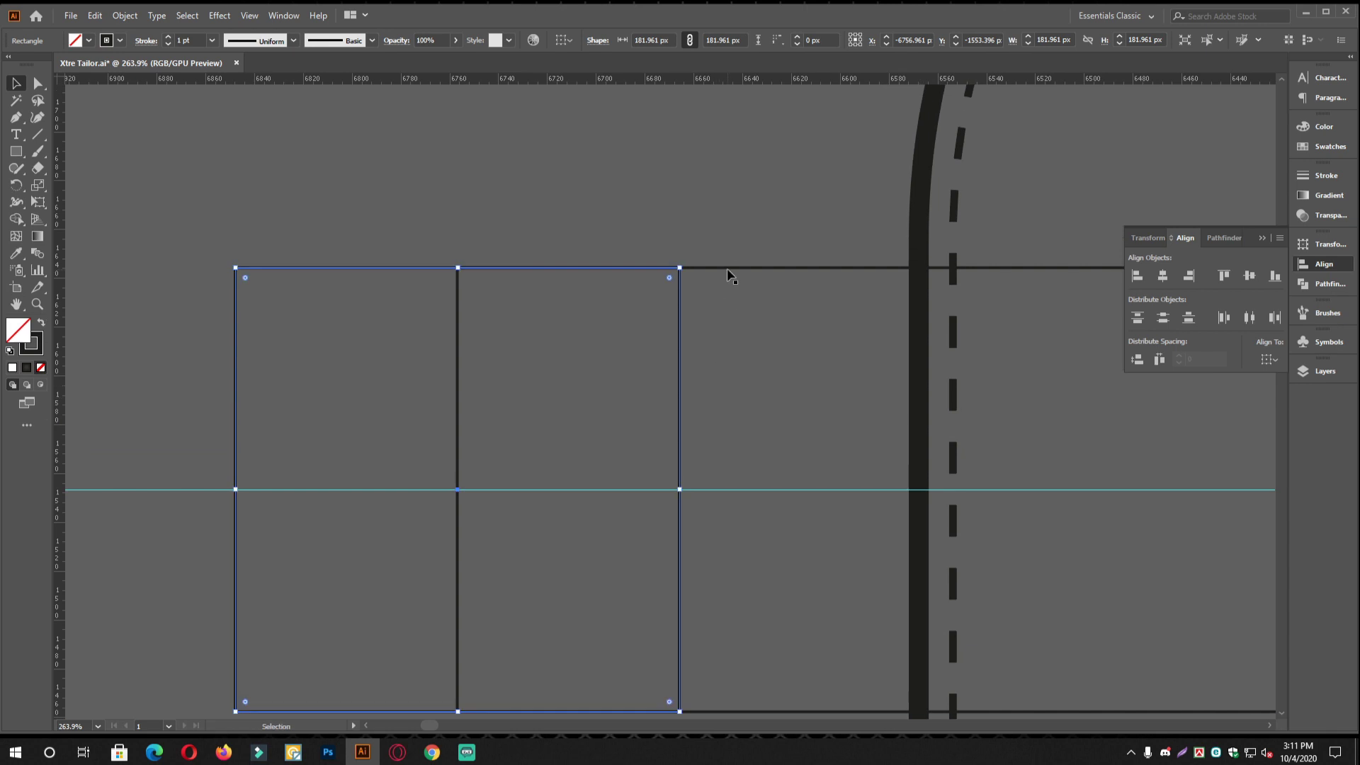
left_click_drag(686, 263, 770, 545)
left_click(827, 558)
left_click_drag(747, 499, 738, 487)
scroll(739, 487, "up", 2)
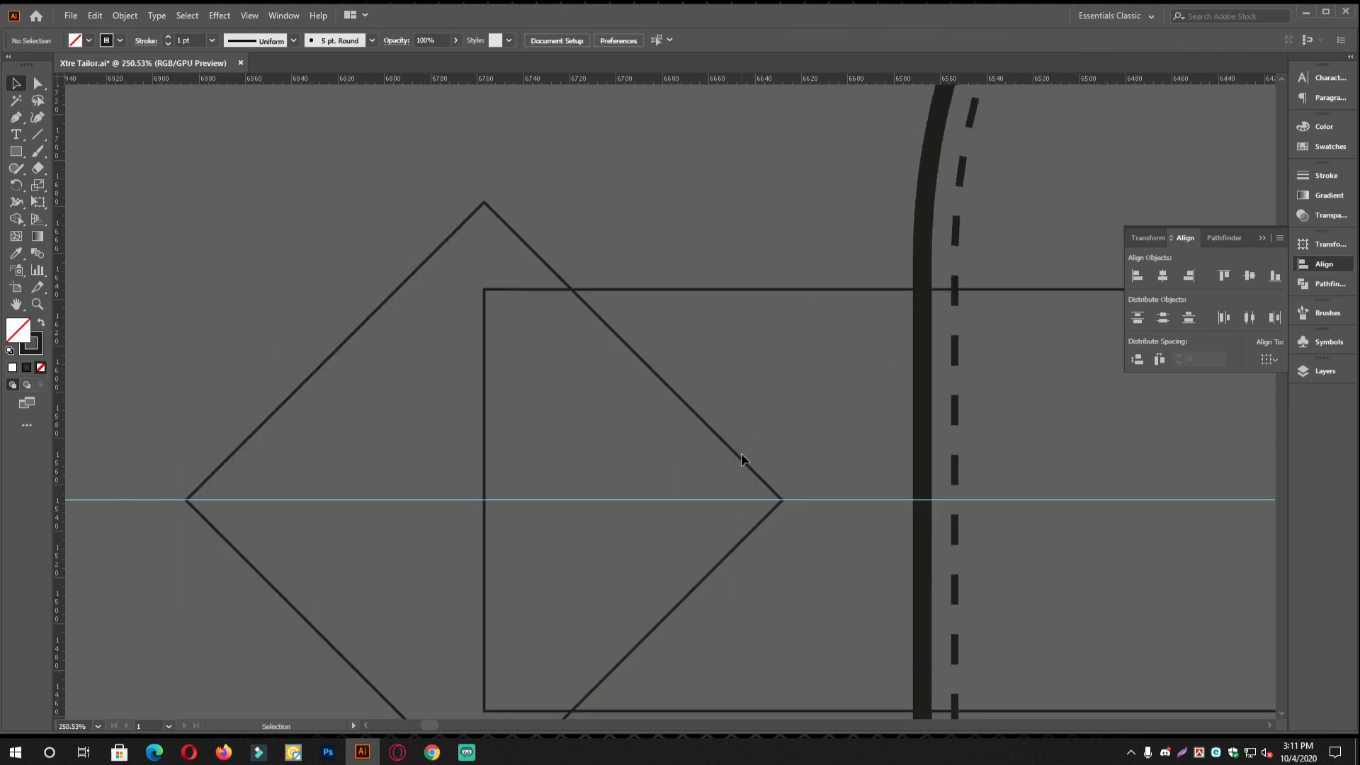
Move the diamond left along the guide so its edge passes close to the ribbon rectangle's upper-left corner
scroll(663, 382, "up", 5)
left_click_drag(749, 425, 507, 419)
scroll(179, 307, "up", 7)
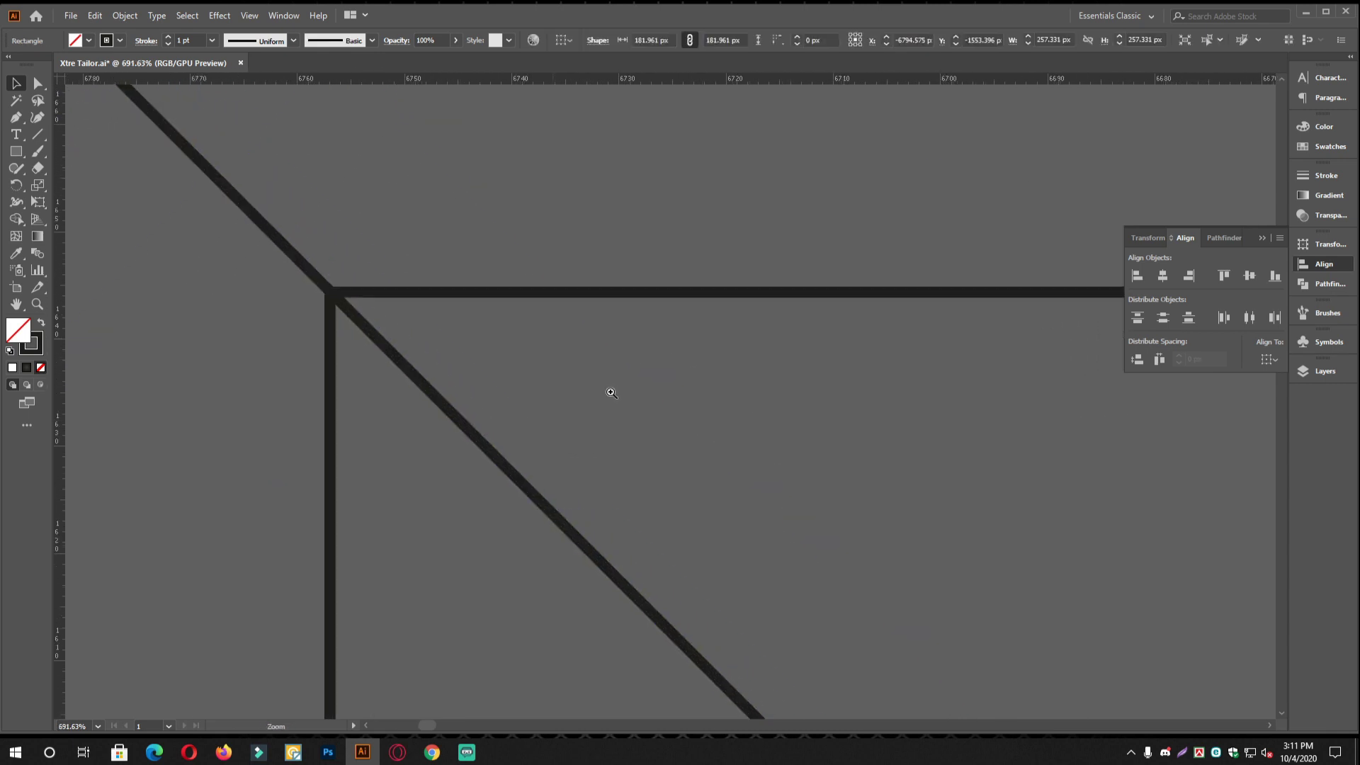
scroll(464, 450, "up", 3)
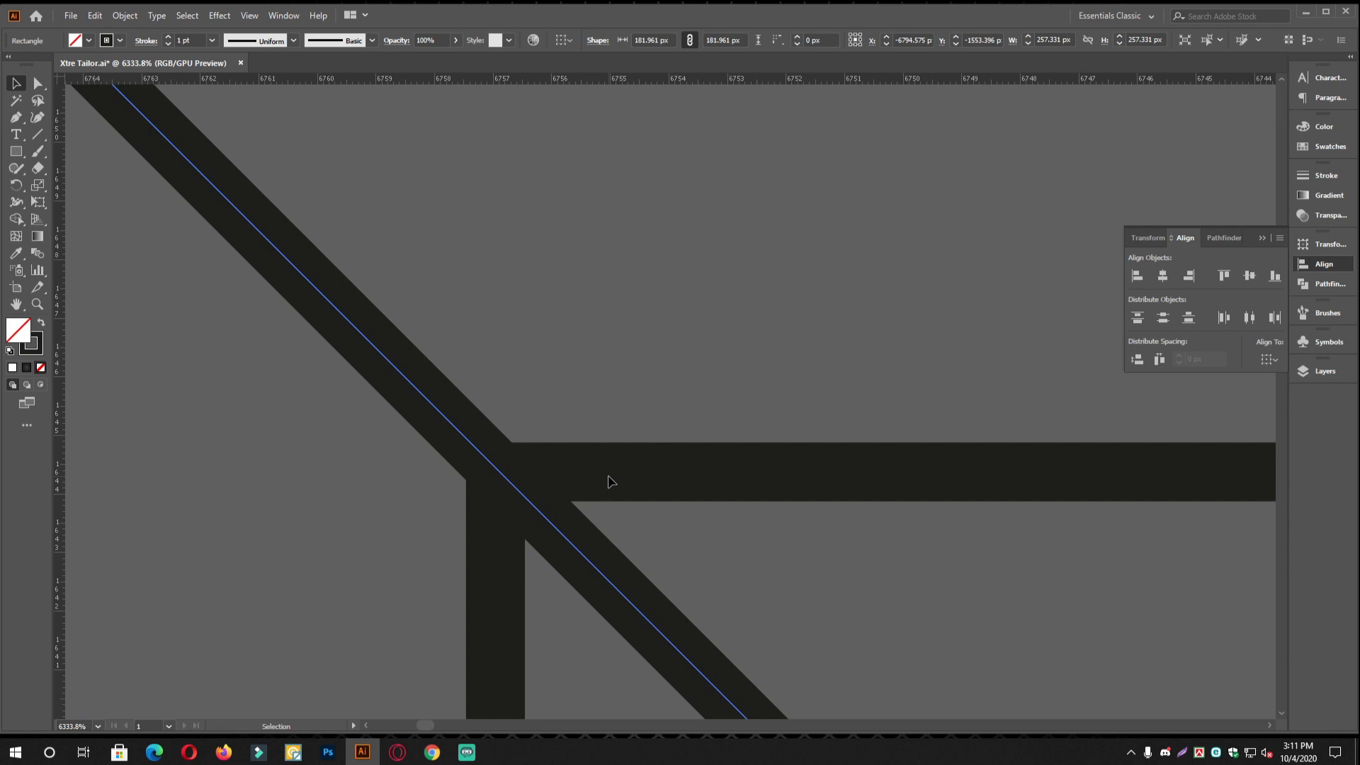
key("Left")
Reduce the keyboard increment in the preferences and nudge the diamond right until its edge meets the rectangle's upper-left corner
key("ctrl+k")
type("0")
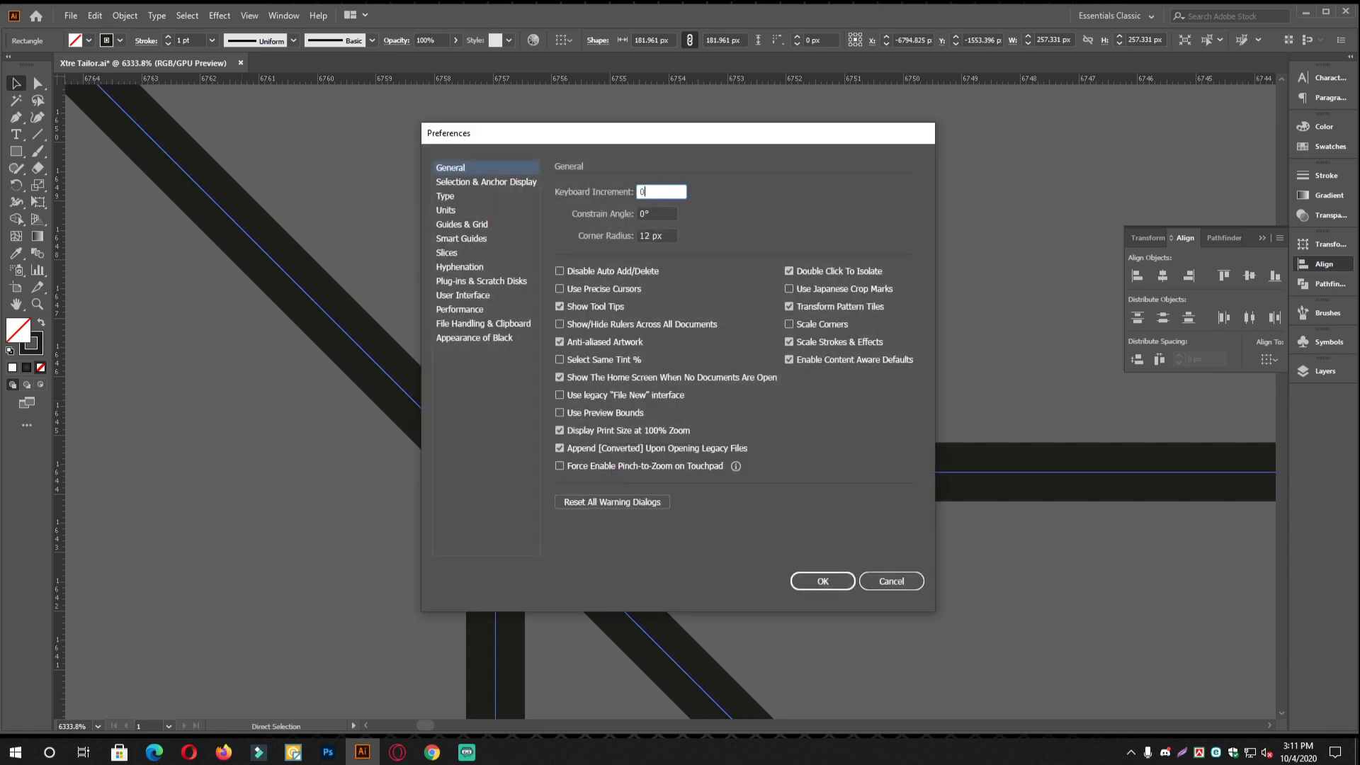
key("Return")
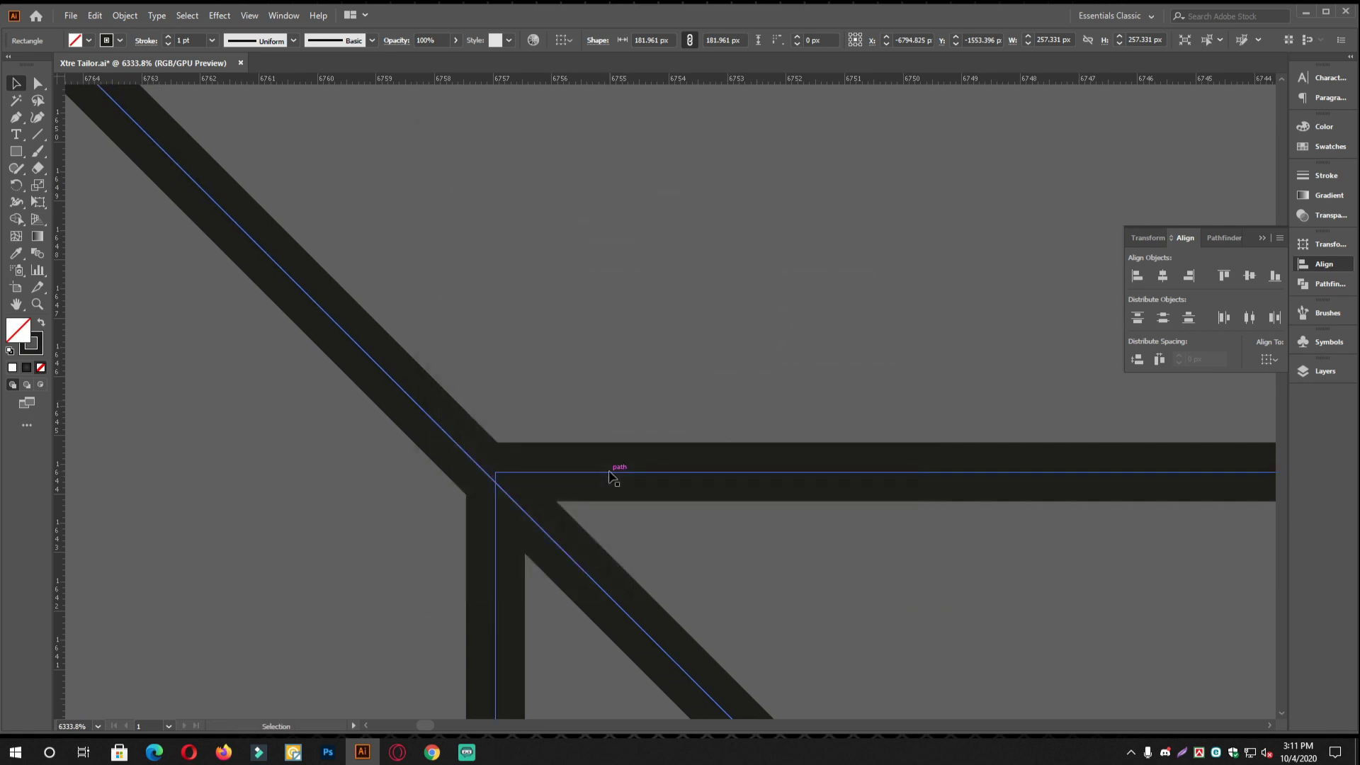
key("Right")
key("Right")
key("Right")
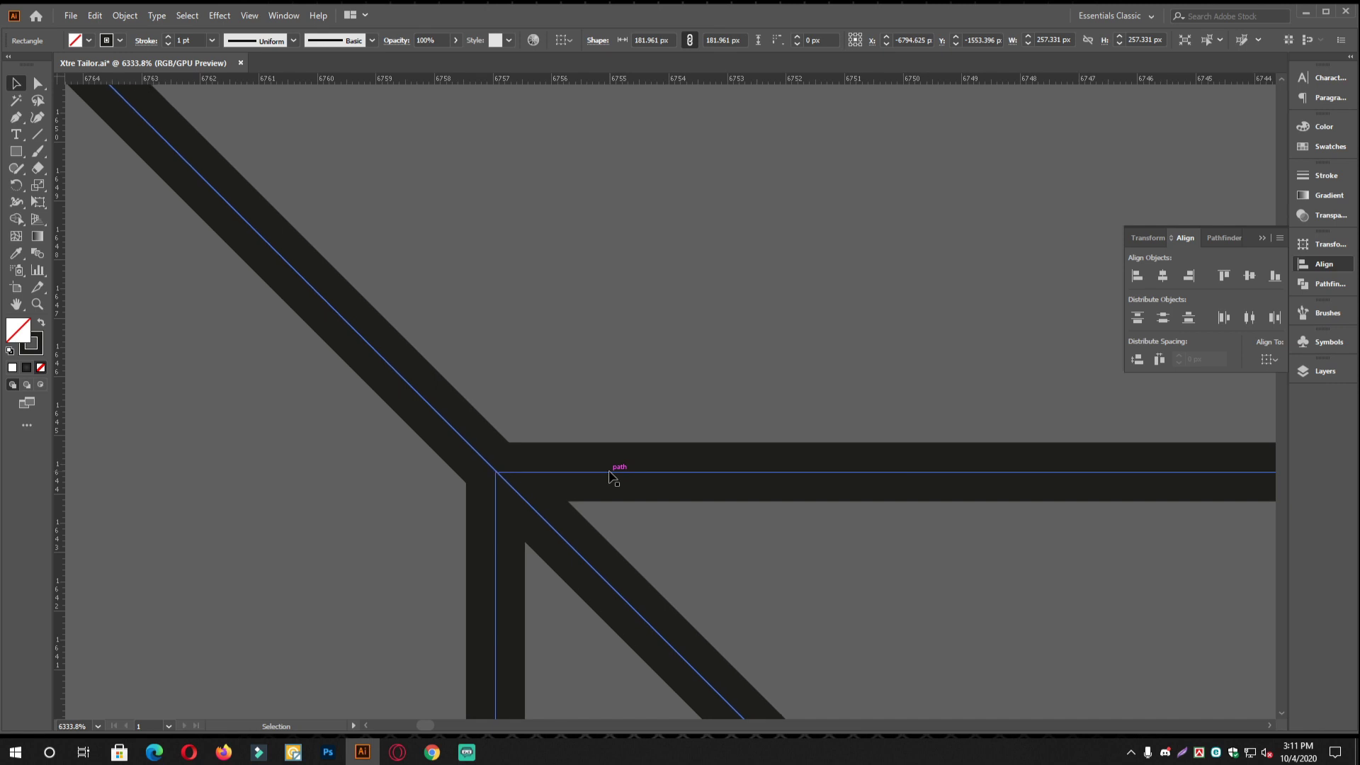
Duplicate the diamond along the guide to the right end of the ribbon rectangle
left_click_drag(610, 472, 425, 472)
left_click_drag(779, 473, 383, 416)
left_click_drag(1005, 495, 457, 429)
left_click(860, 580)
left_click_drag(183, 452, 851, 462)
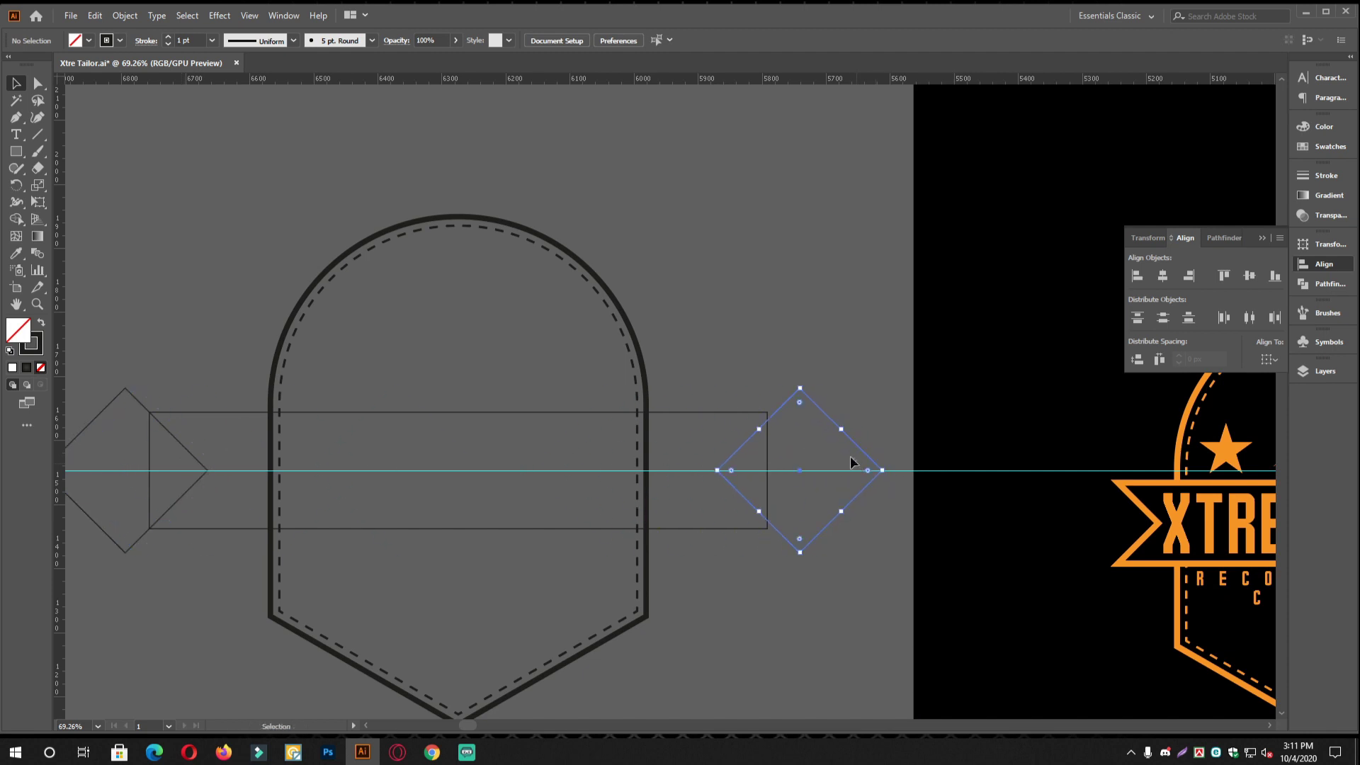
Nudge the duplicate diamond left until its edge meets the rectangle's upper-right corner
scroll(851, 462, "up", 10)
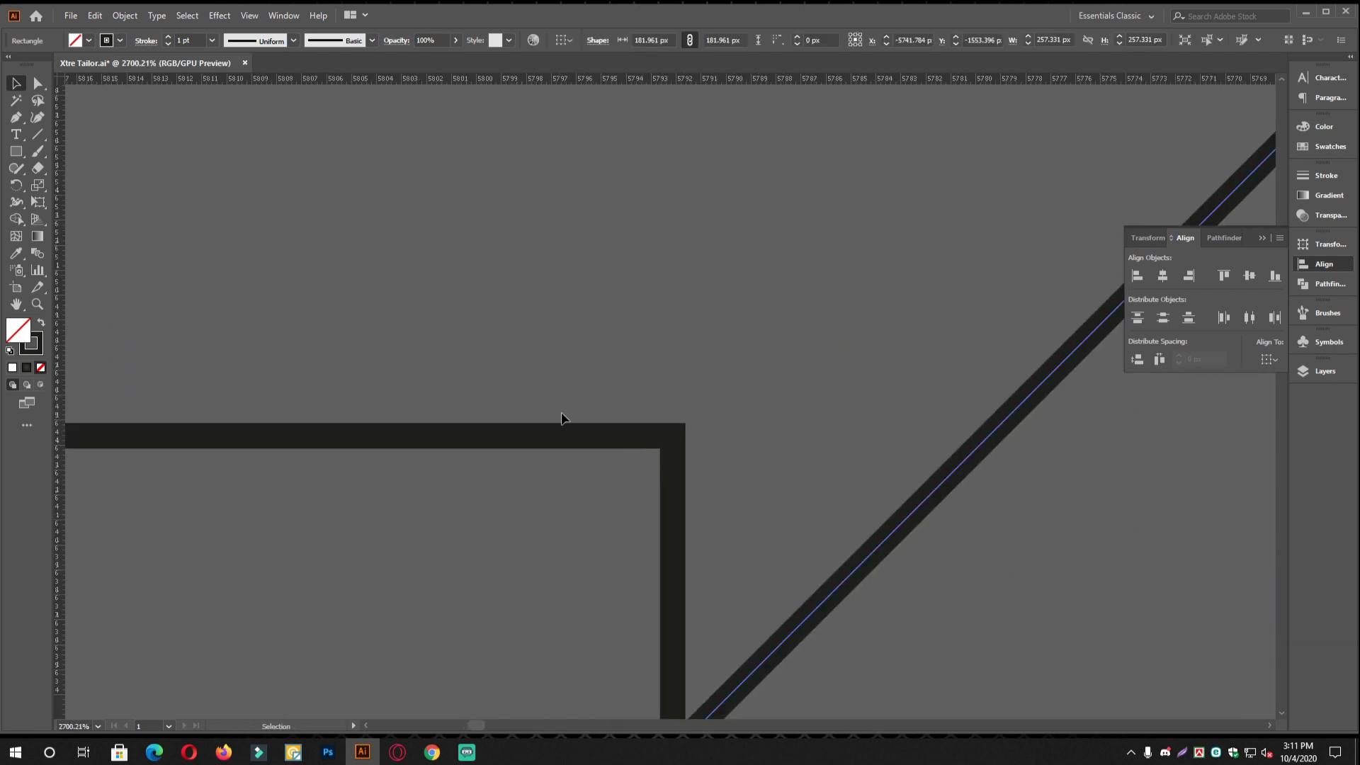
key("Left")
key("Left")
key("Left")
key("Left")
key("Left")
key("Left")
key("Left")
key("Left")
key("Left")
key("Left")
key("Left")
key("Left")
key("Left")
key("Left")
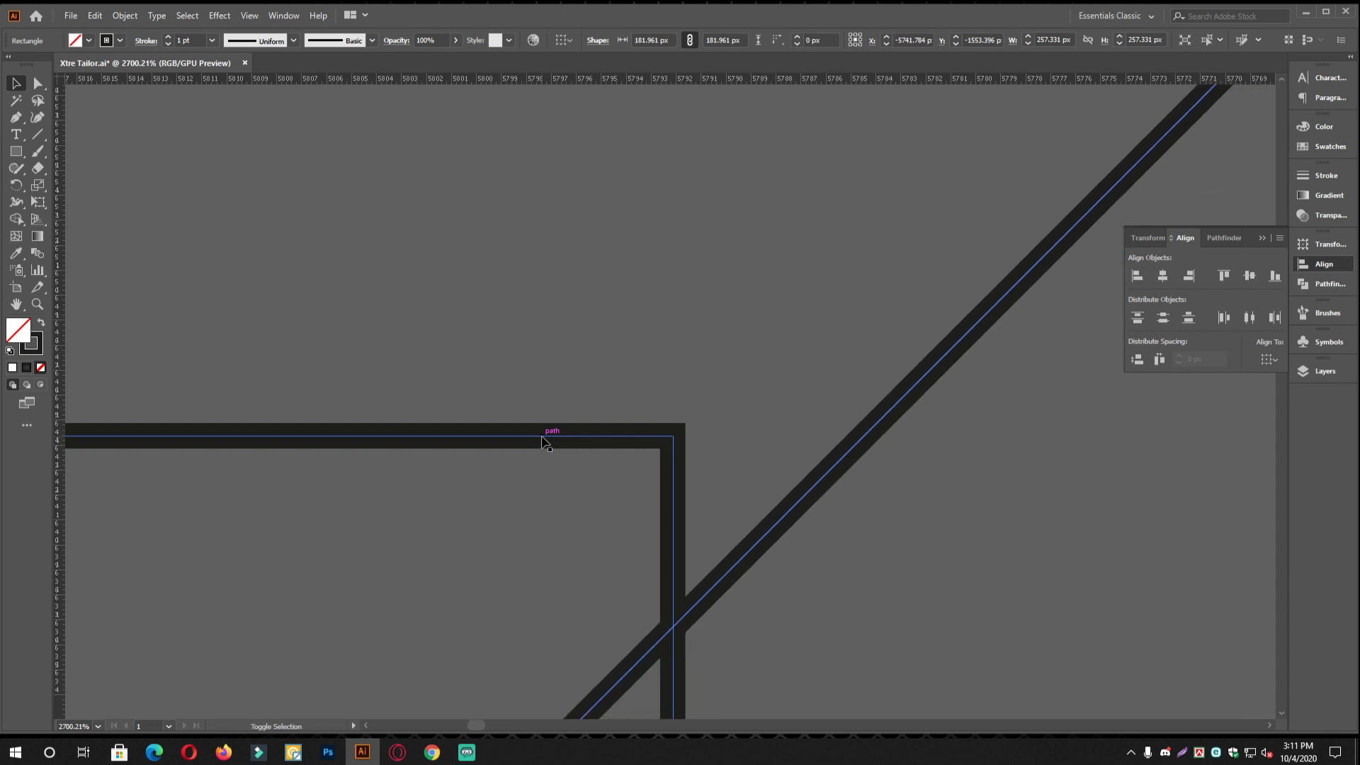
key("Left")
key("Left")
key("Left")
key("Left")
key("Left")
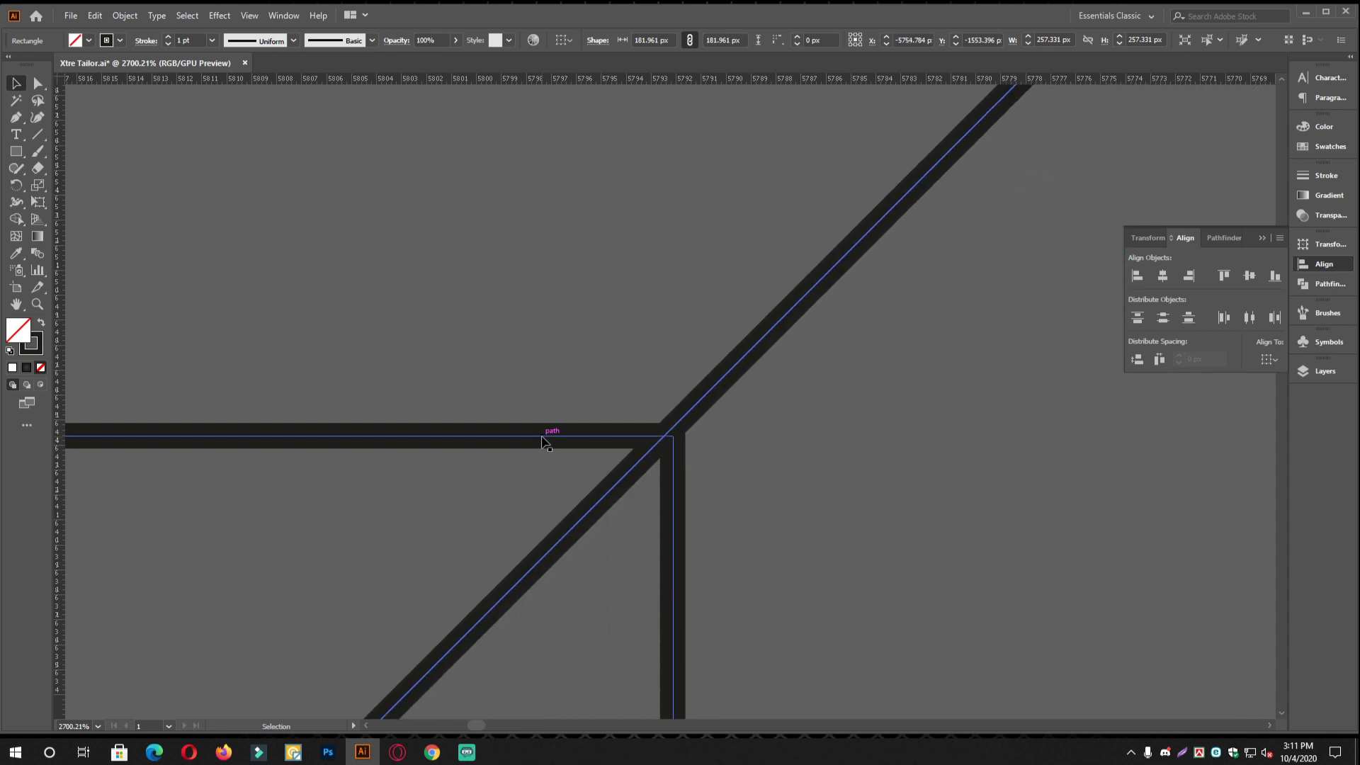
Subtract both diamonds from the ribbon rectangle with Minus Front to cut V-shaped notches in its ends
key("ctrl+alt+space")
left_click_drag(863, 318, 801, 343)
left_click_drag(549, 323, 611, 427)
left_click_drag(949, 409, 983, 462)
left_click(309, 418, "shift")
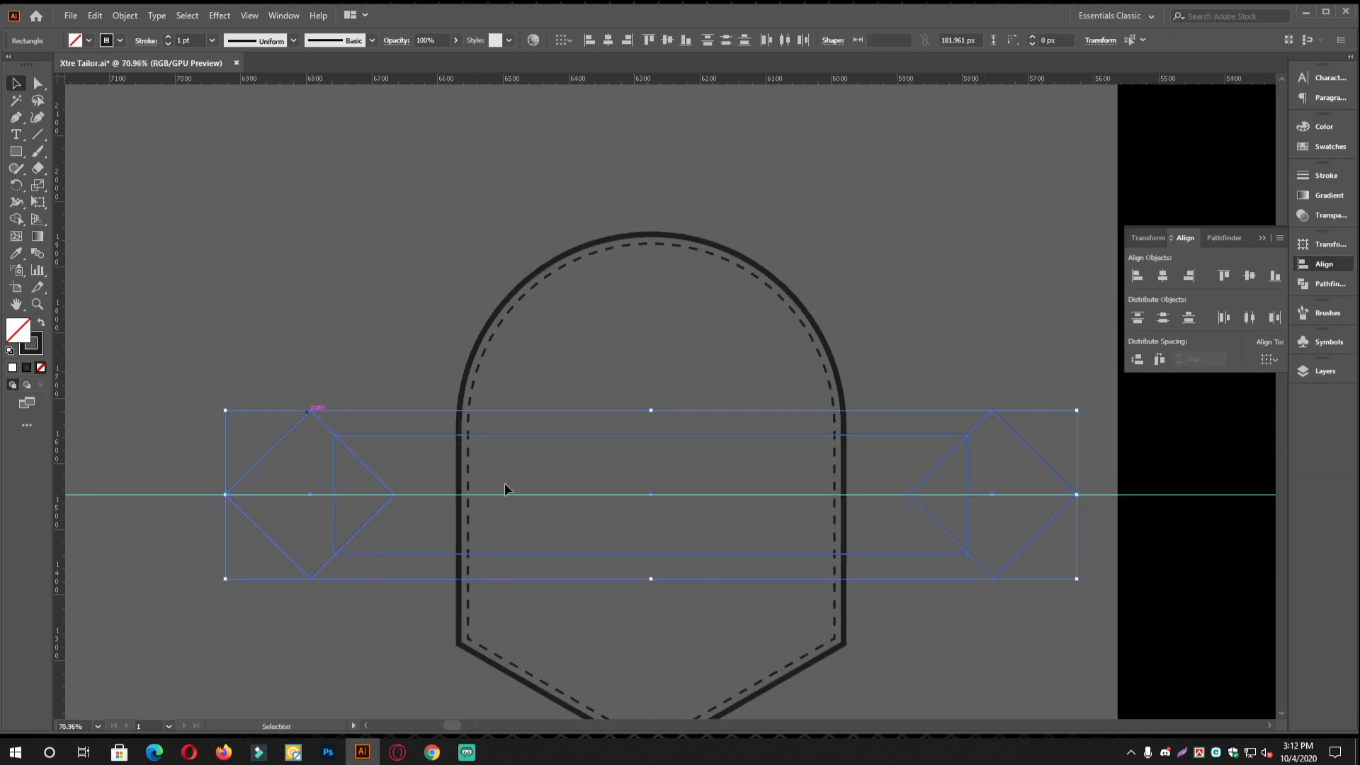
left_click(1330, 286)
left_click(1163, 276)
left_click(933, 338)
left_click_drag(785, 547, 739, 499)
scroll(838, 504, "down", 3)
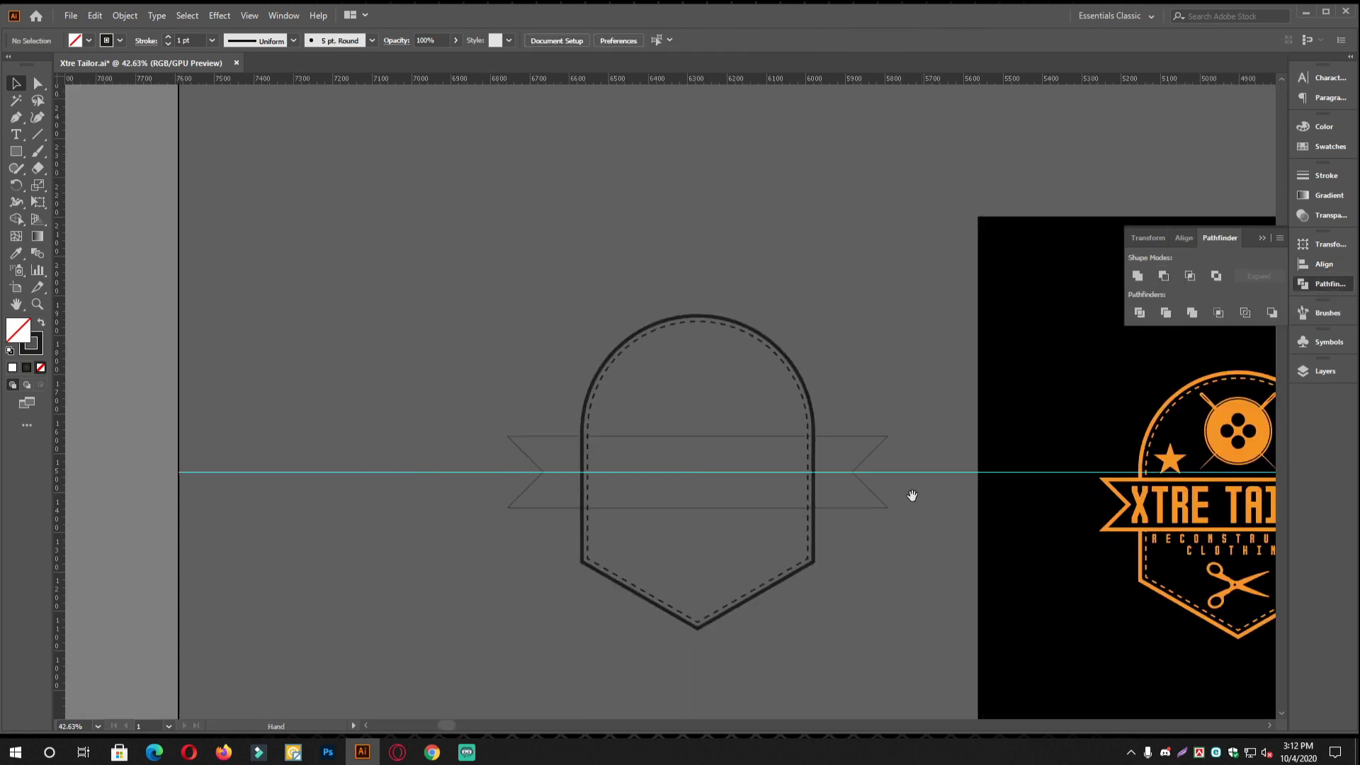
Copy the outer badge outline's 8 pt stroke style onto the ribbon with the Eyedropper
scroll(849, 499, "up", 3)
left_click_drag(628, 494, 583, 472)
scroll(583, 473, "up", 3)
left_click(601, 495)
left_click(16, 253)
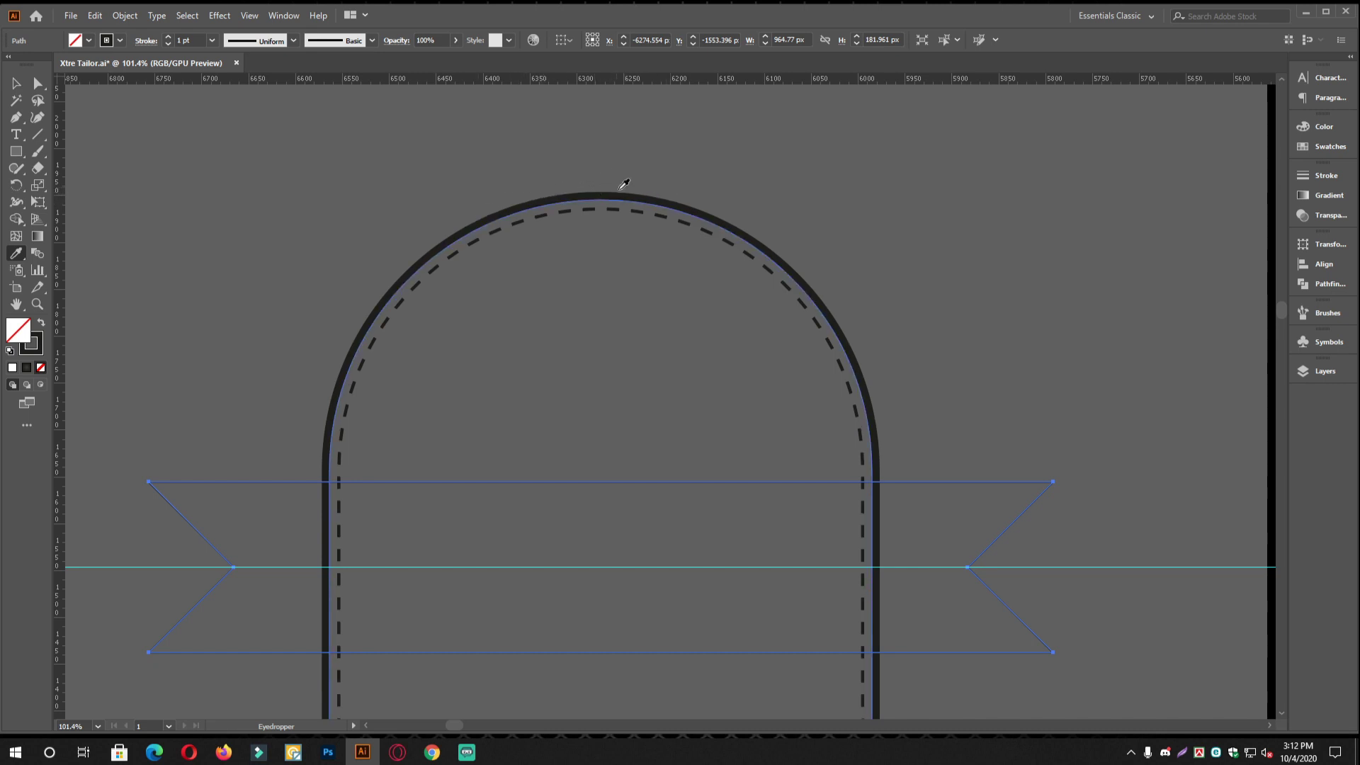
left_click(593, 189)
left_click(19, 85)
left_click_drag(664, 320, 639, 274)
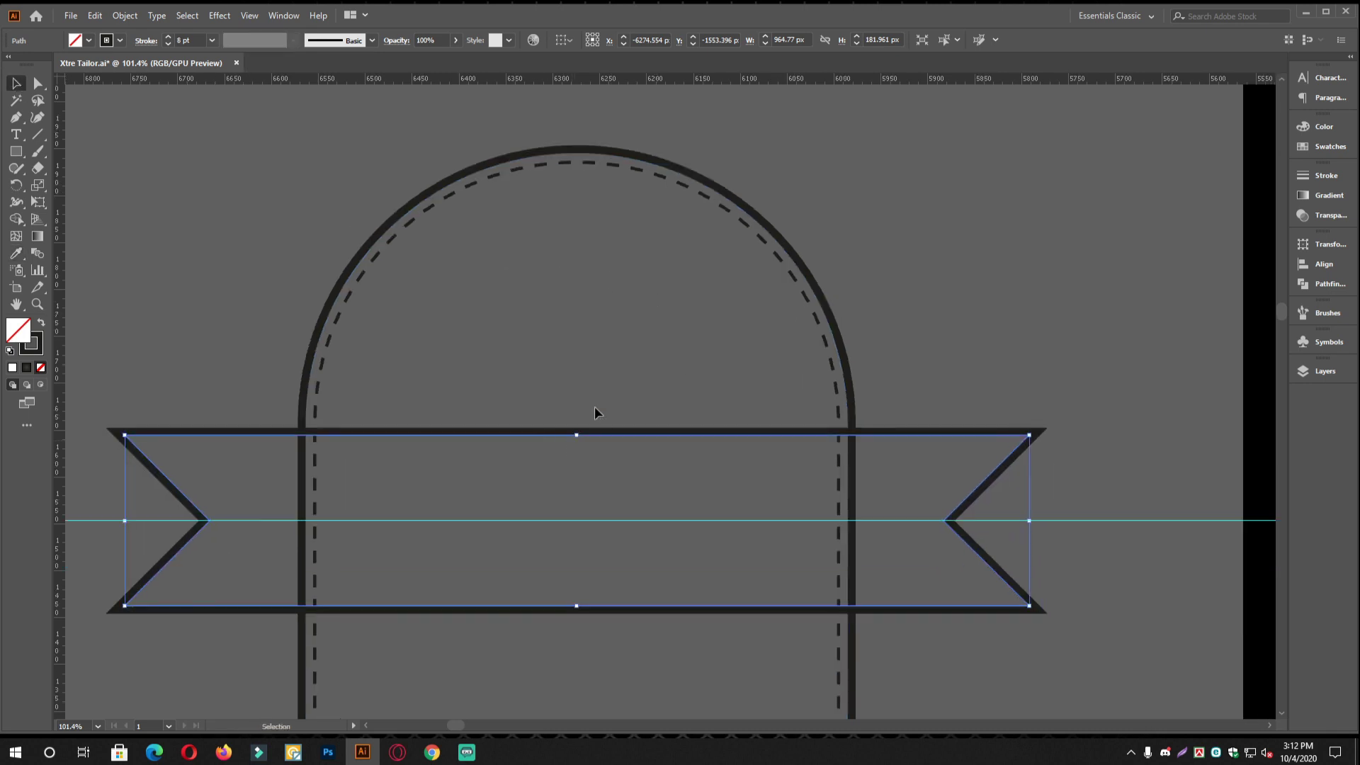
left_click(565, 359)
scroll(652, 373, "down", 1)
scroll(868, 446, "left", 1)
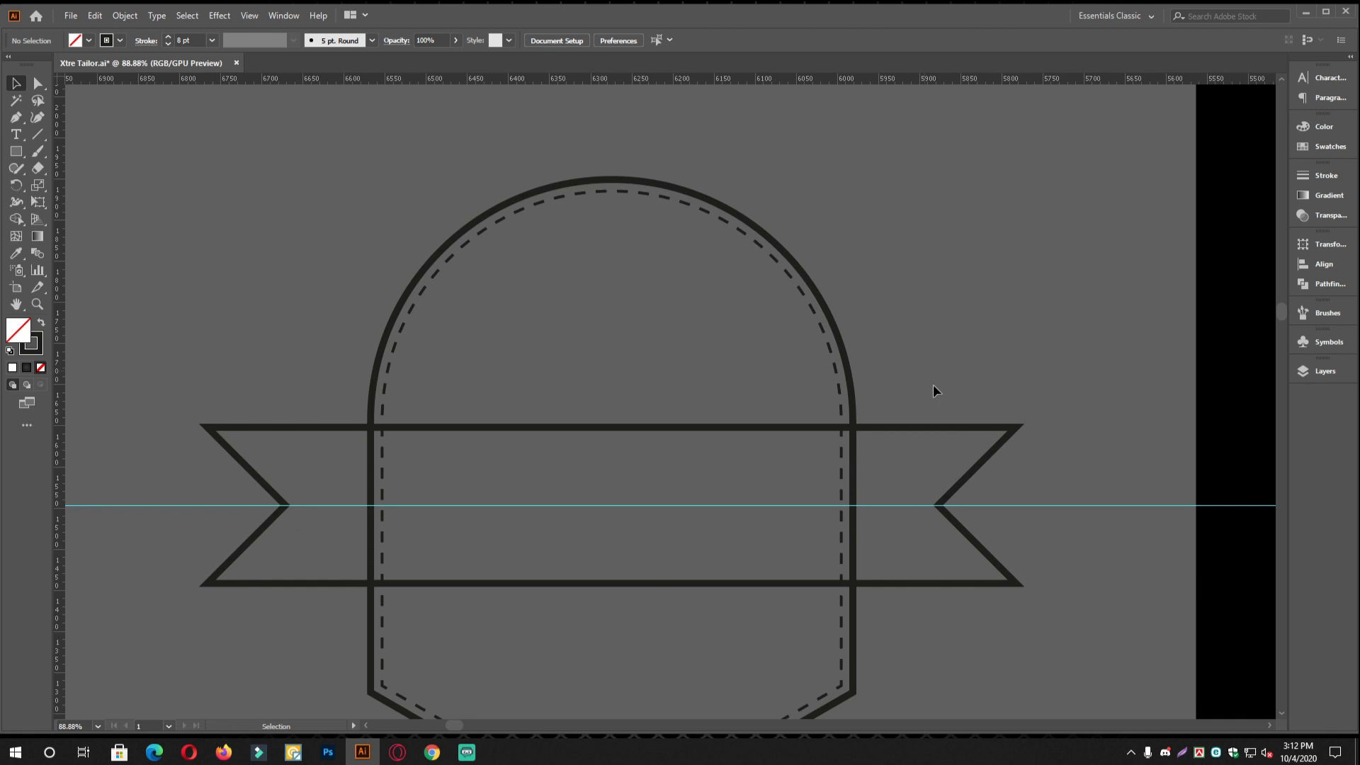
Narrow the ribbon slightly and symmetrically about its centre, keeping its height
left_click(942, 428)
left_click(1322, 176)
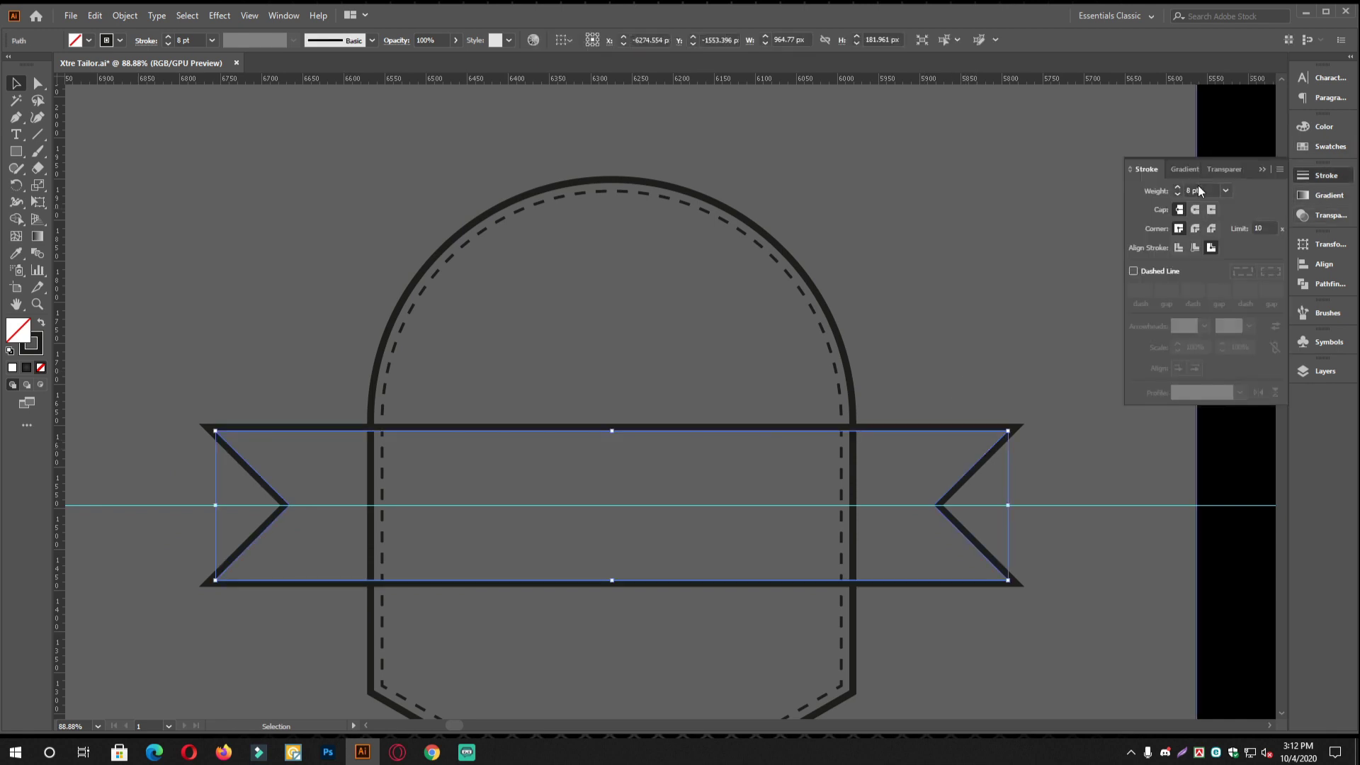
left_click(1042, 431)
scroll(786, 470, "up", 1)
left_click_drag(912, 419, 851, 429)
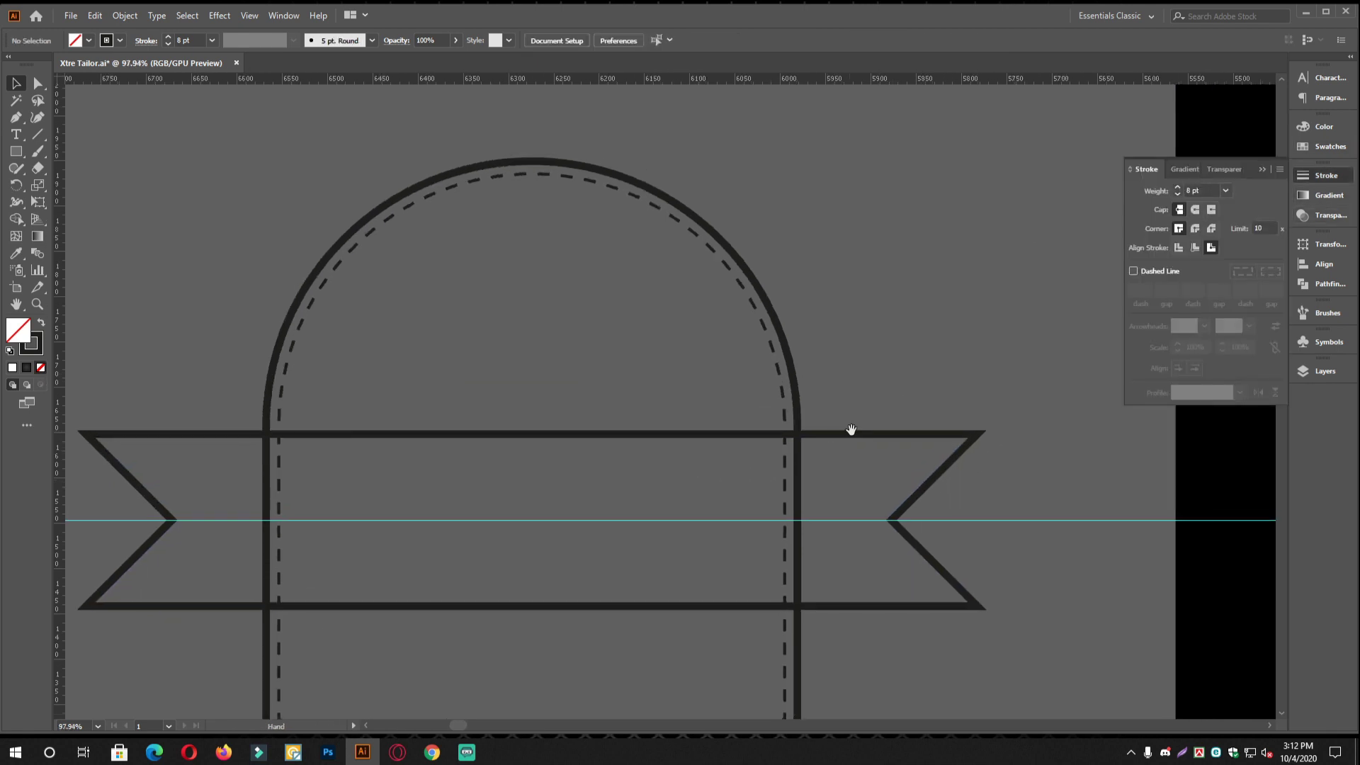
left_click(886, 464)
left_click_drag(977, 520, 921, 518)
left_click(950, 272)
Delete the horizontal guide running through the ribbon
left_click_drag(786, 395, 924, 421)
left_click_drag(1047, 374, 985, 526)
left_click(1000, 508)
key("Delete")
scroll(860, 414, "up", 1)
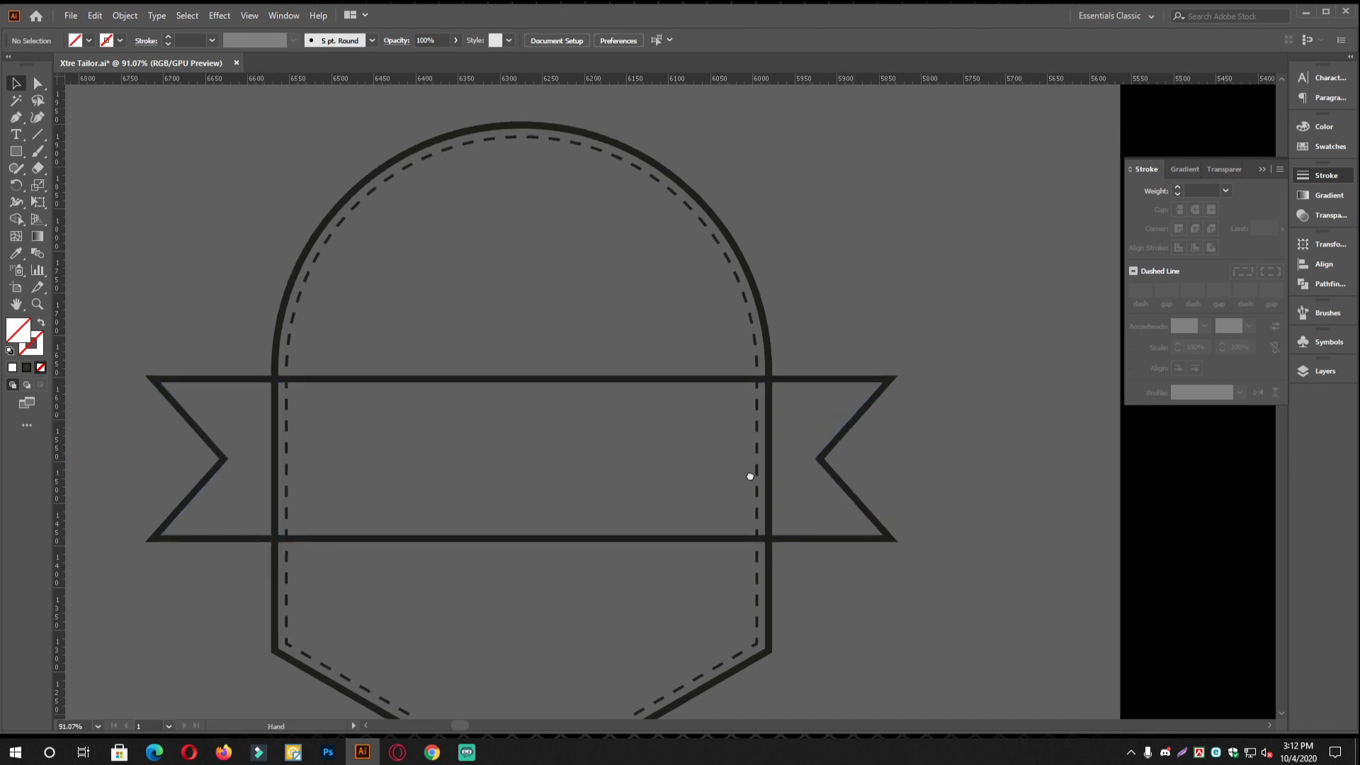
left_click_drag(750, 477, 758, 436)
left_click_drag(599, 413, 610, 413)
left_click_drag(715, 364, 708, 430)
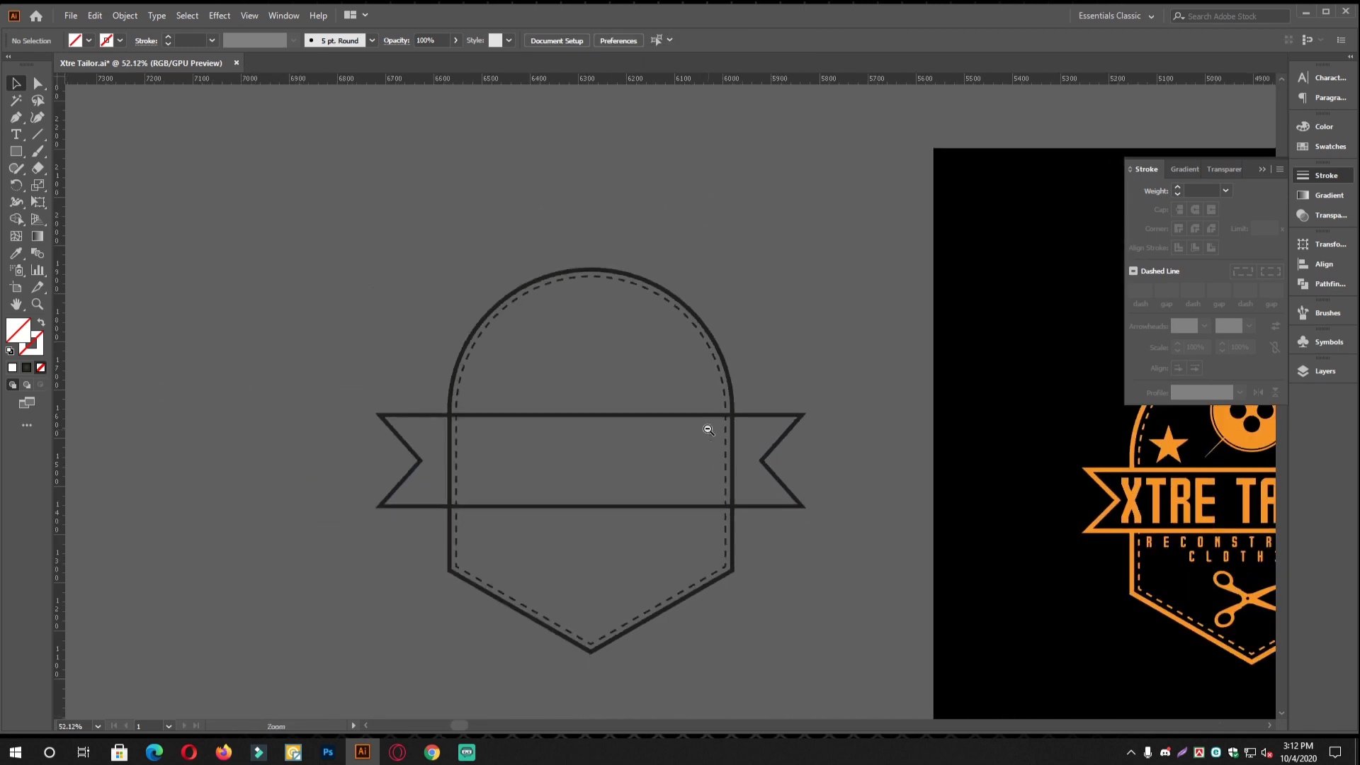
Add XTRE TAILOR as point text in the empty area above the badge frame
scroll(628, 443, "down", 2)
scroll(471, 517, "up", 1)
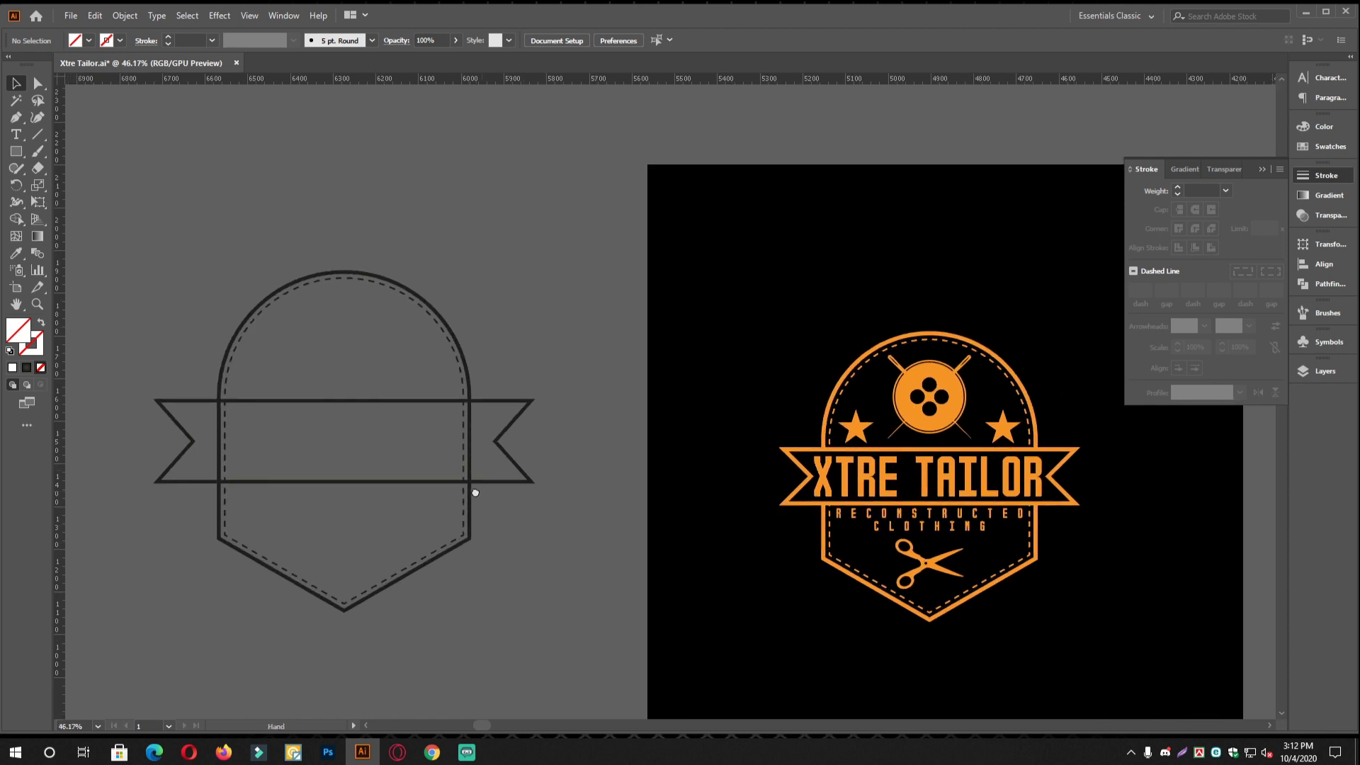
left_click_drag(476, 493, 479, 491)
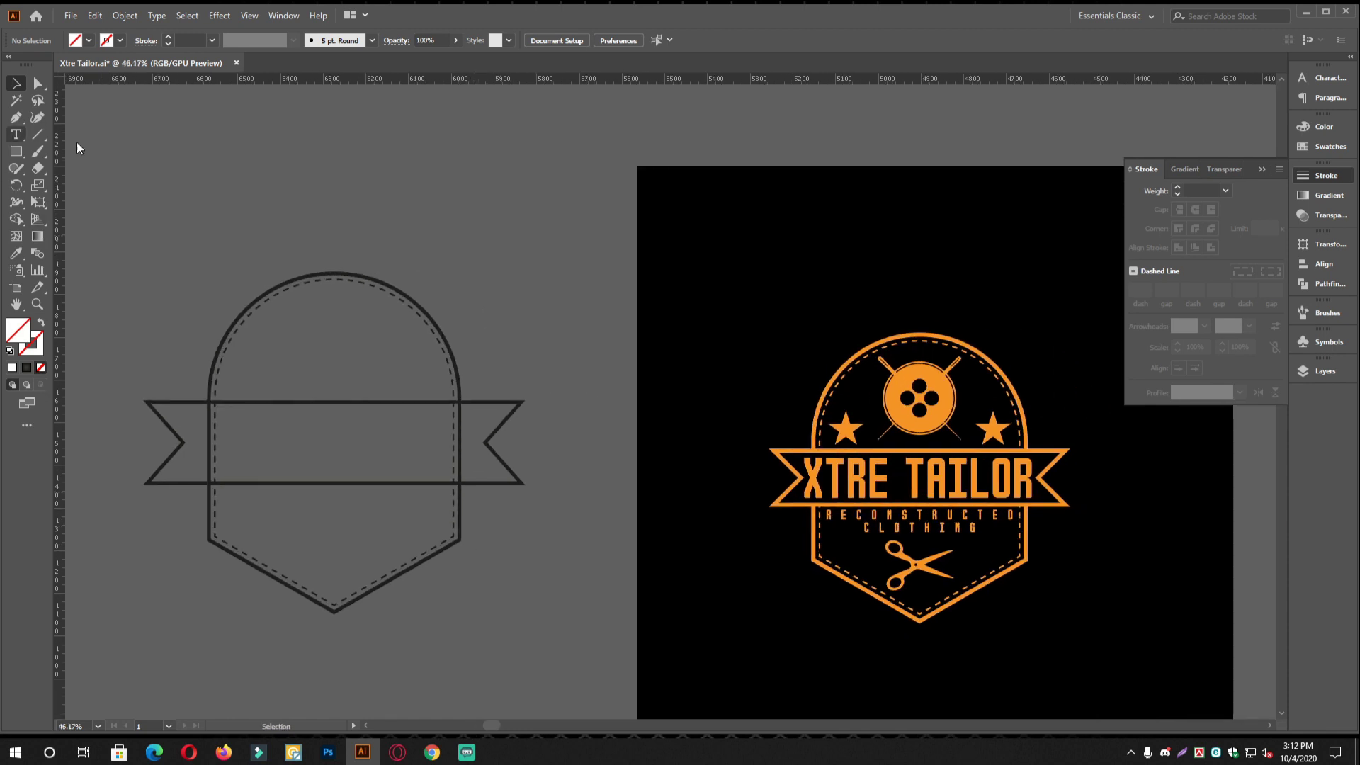
key("t")
left_click_drag(355, 166, 533, 200)
key("ctrl+z")
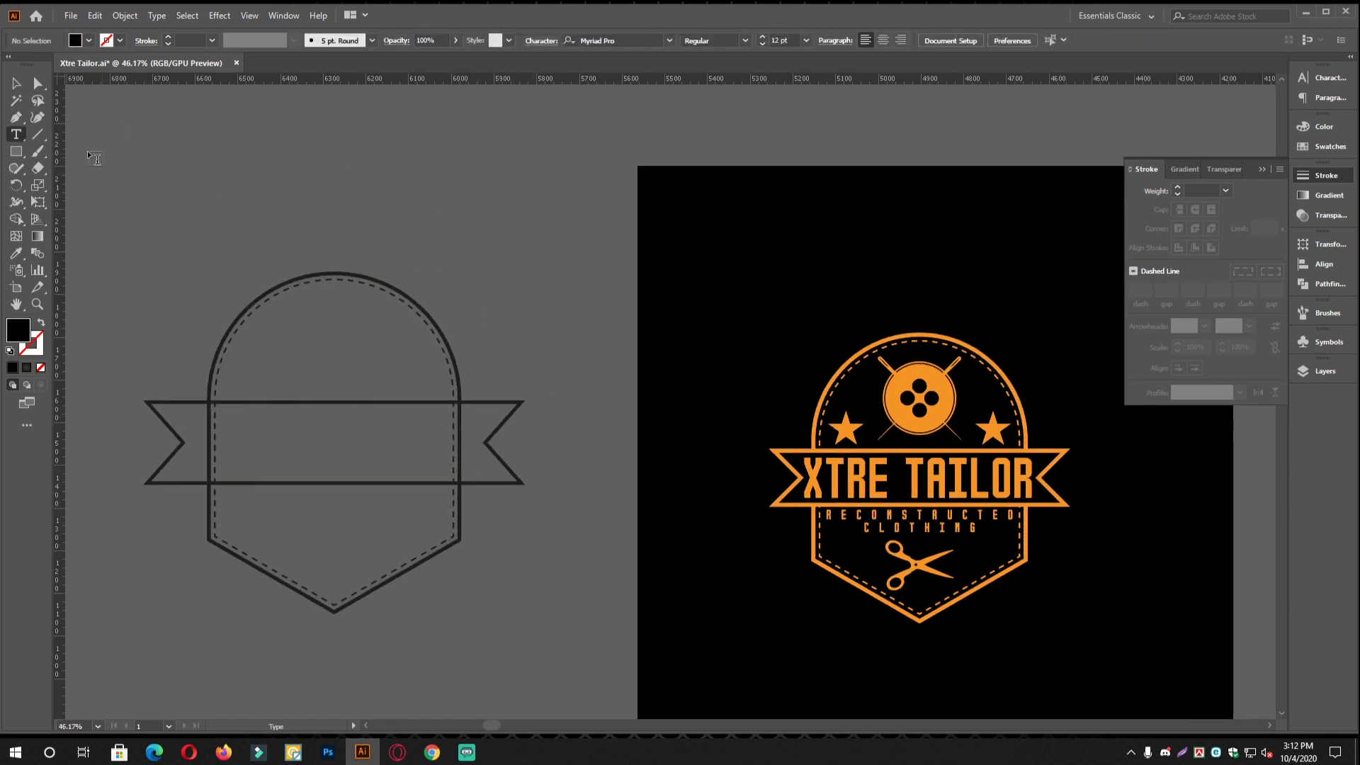
left_click(310, 164)
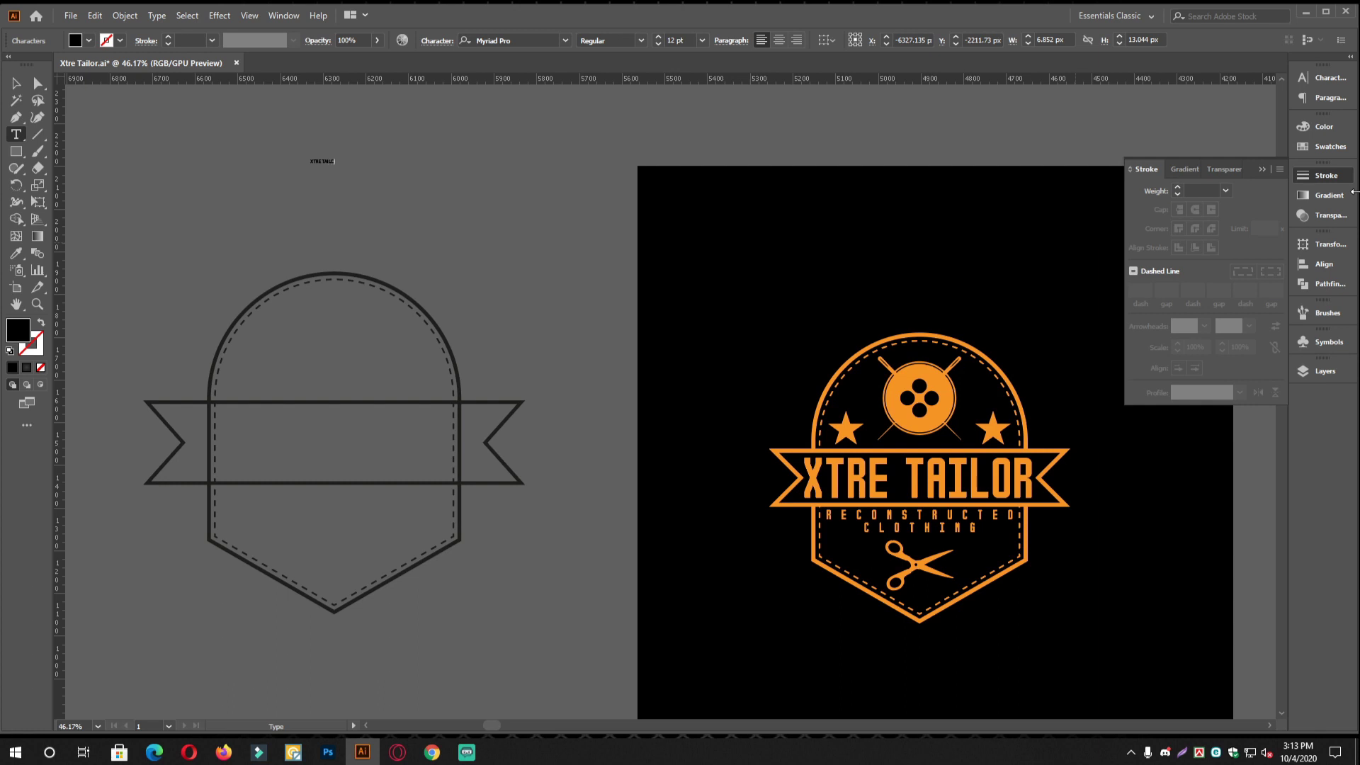
left_click(13, 80)
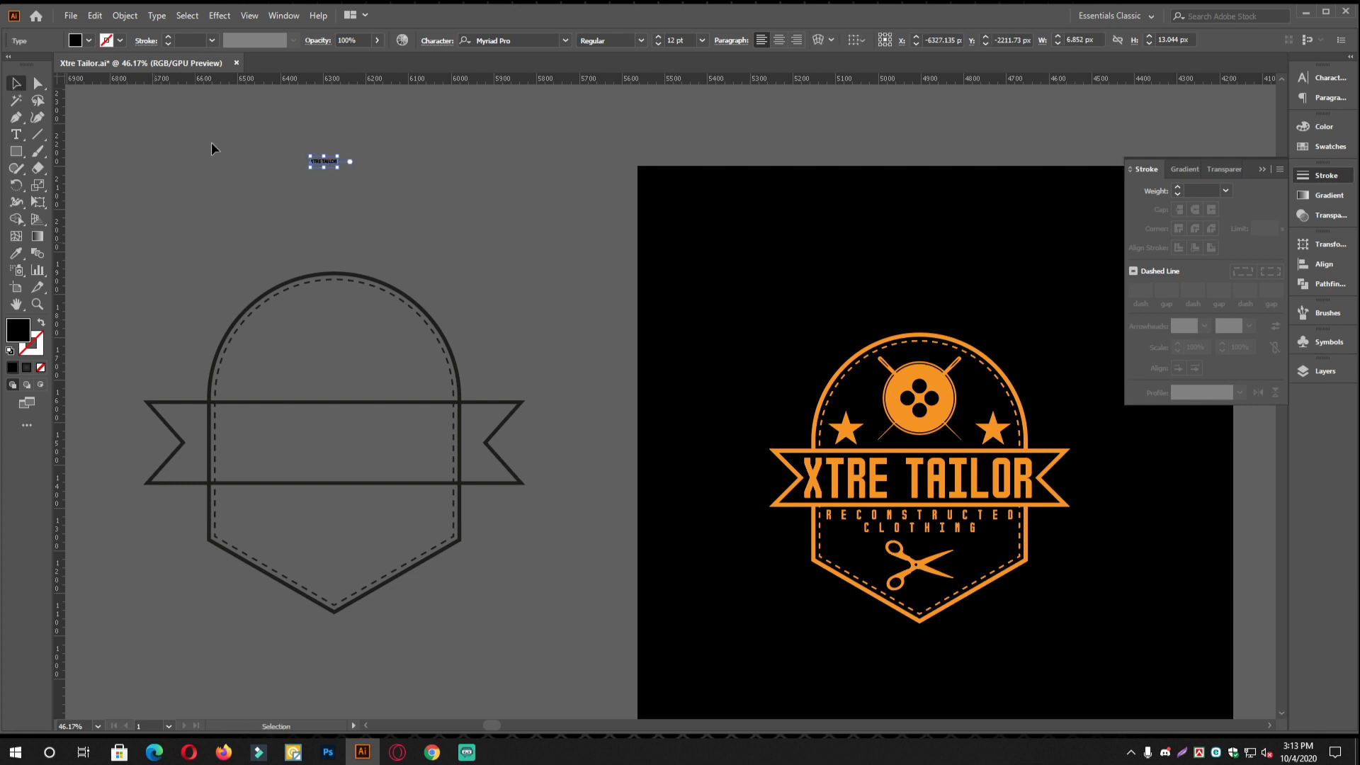
Enlarge the XTRE TAILOR text proportionally to about 132 pt and place it inside the ribbon
left_click_drag(340, 156, 606, 91)
left_click_drag(505, 189, 375, 500)
scroll(375, 500, "up", 3)
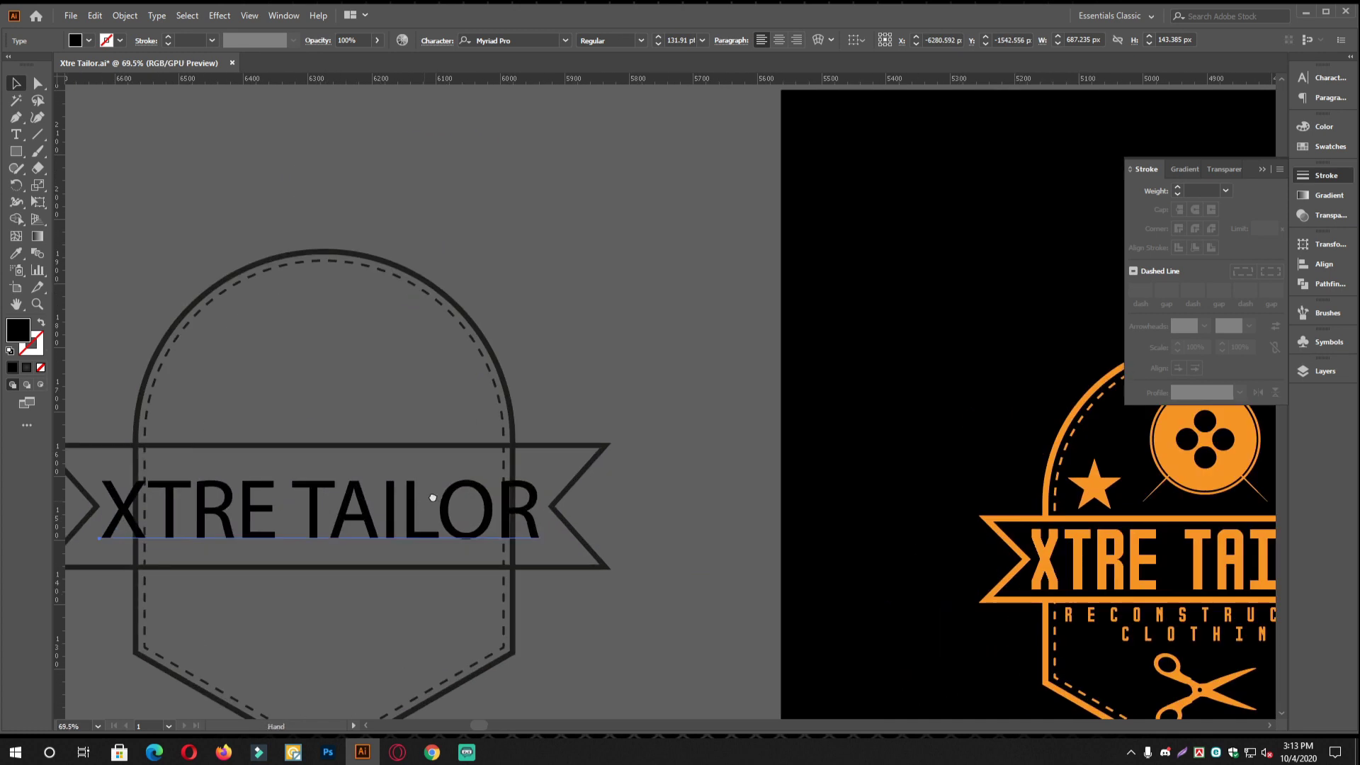
left_click_drag(1011, 549, 979, 517)
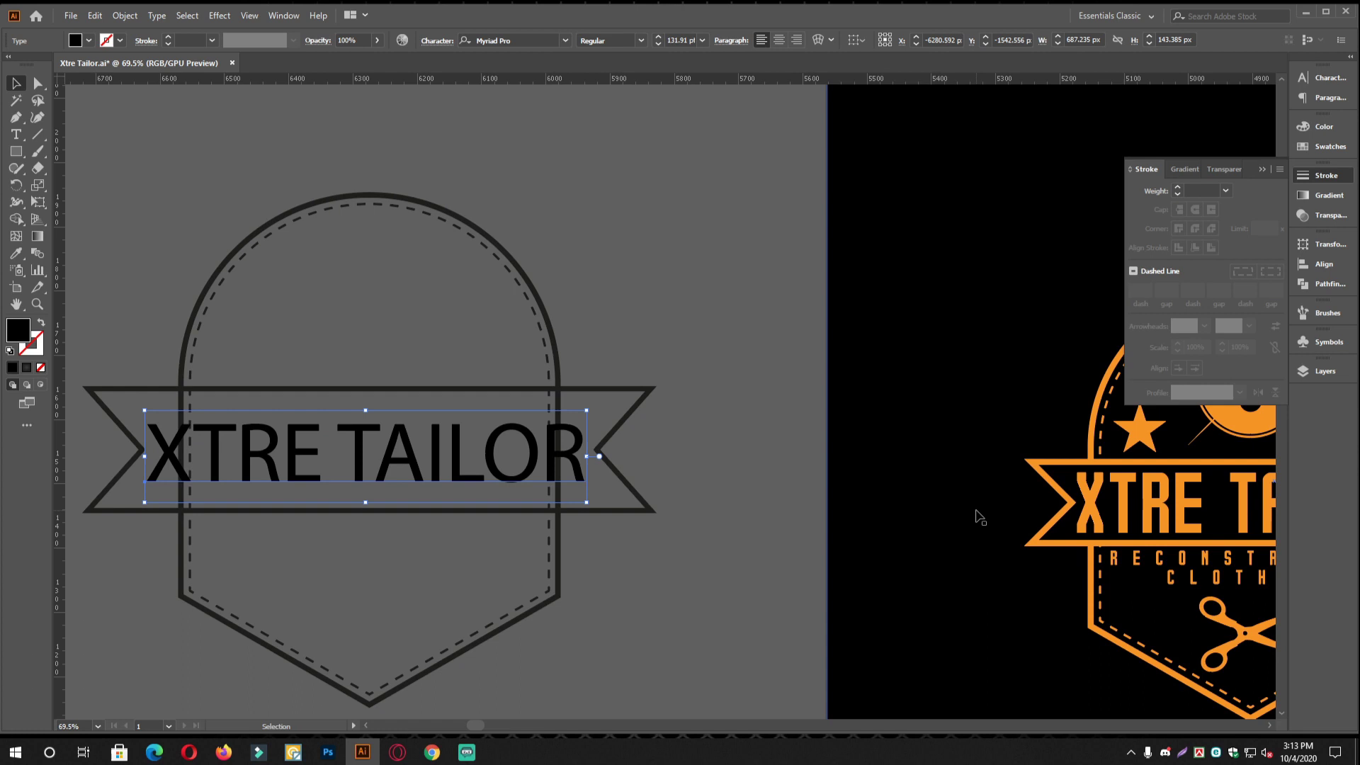
left_click_drag(708, 490, 774, 453)
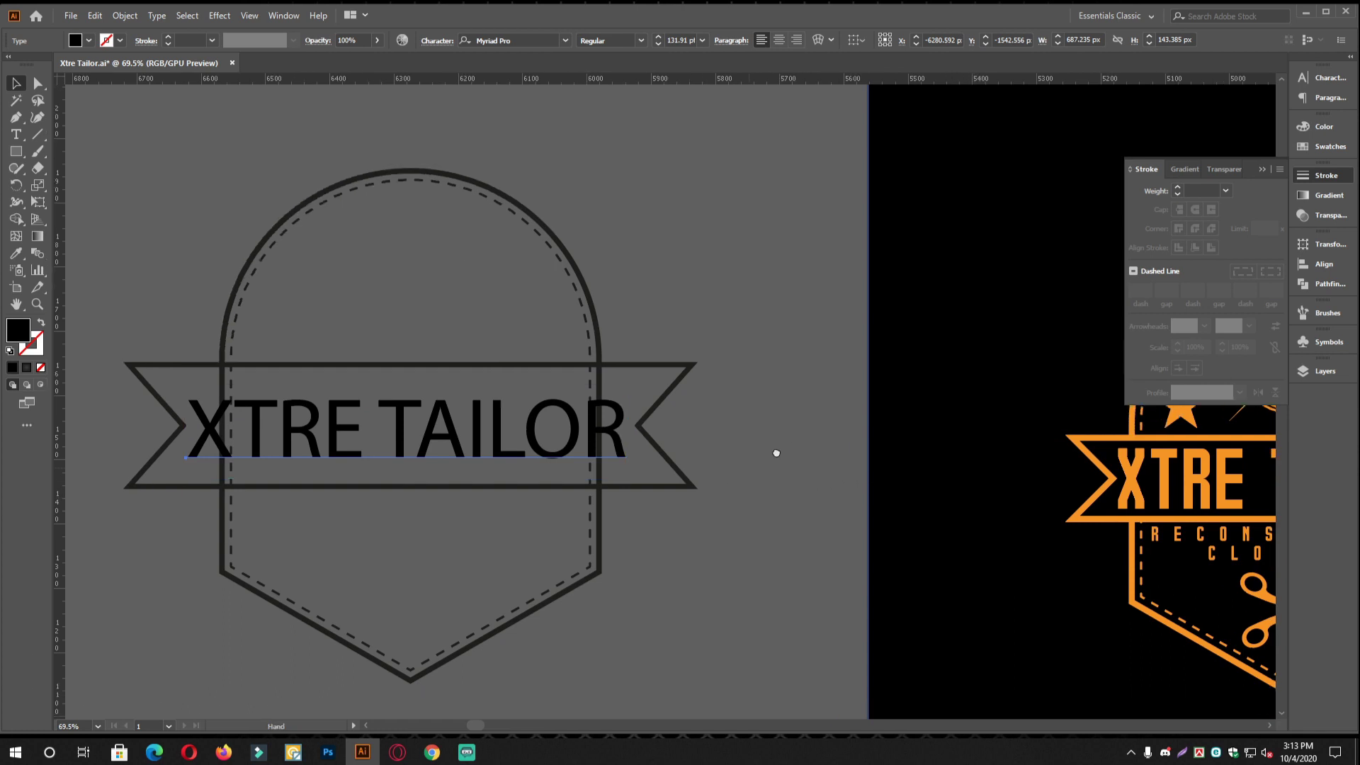
Change the XTRE TAILOR text's font to The Outbox St
left_click(1323, 78)
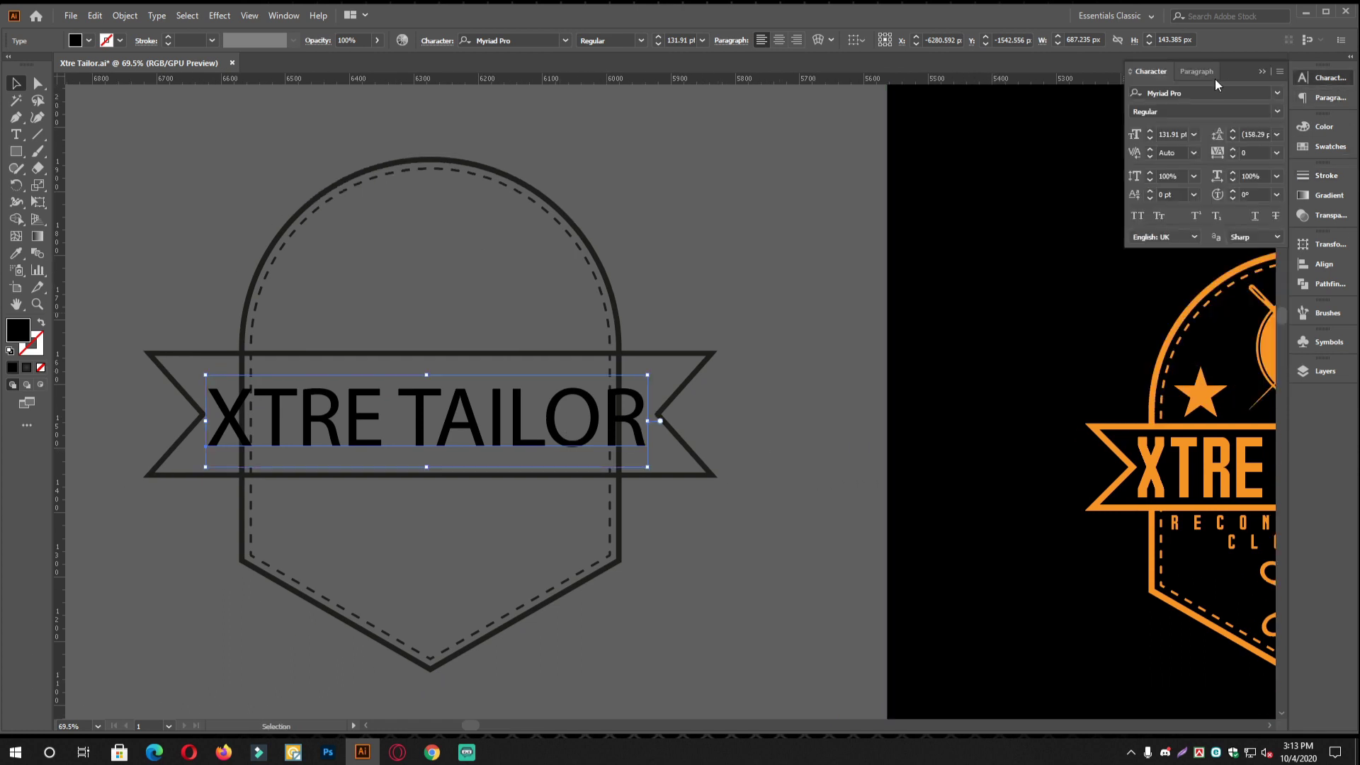
left_click(1221, 95)
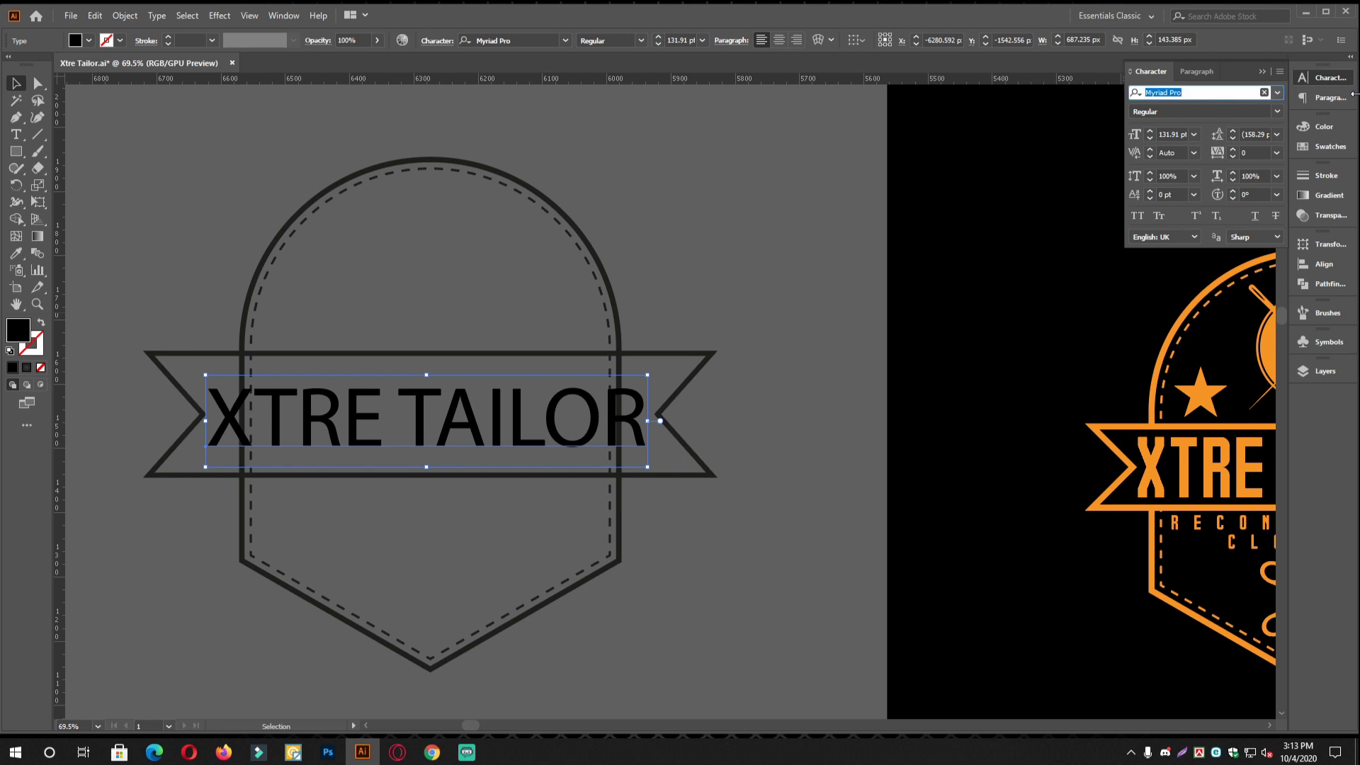
type("The out")
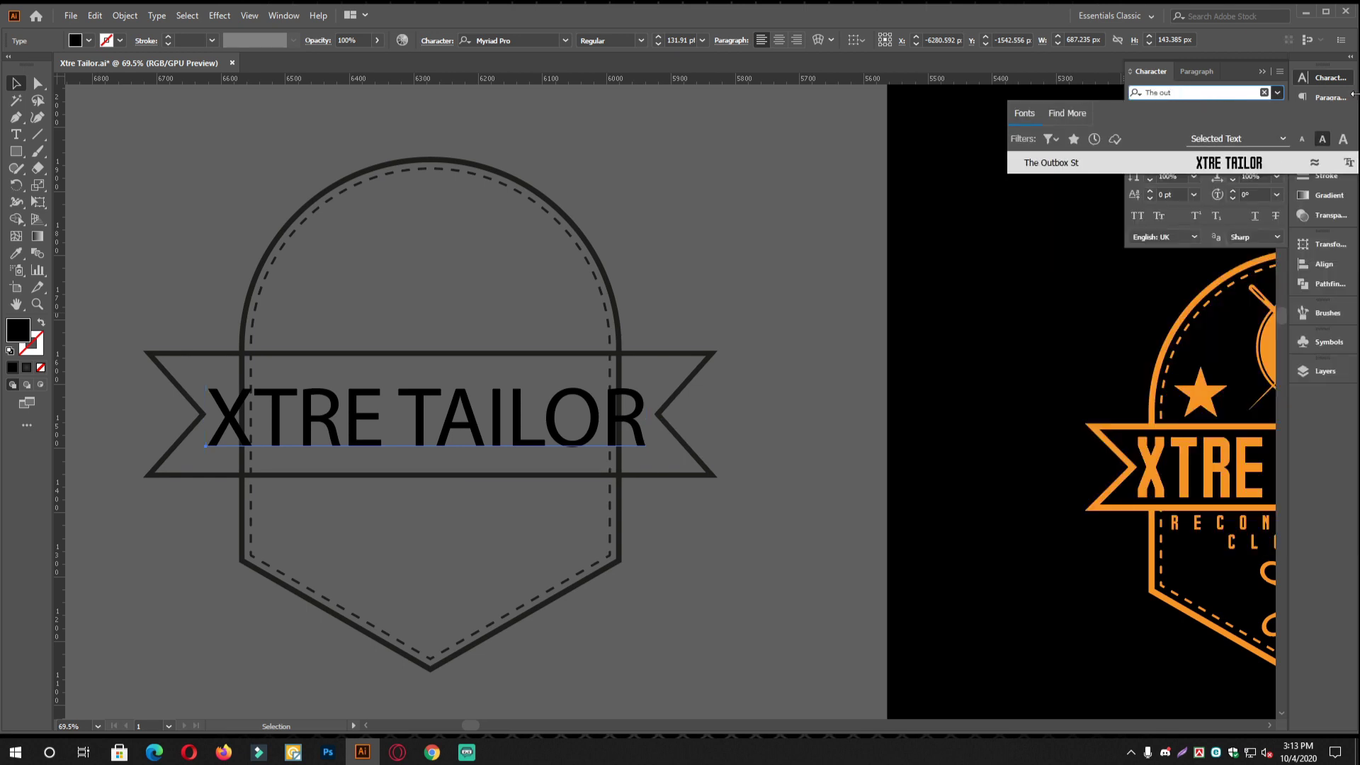
key("Return")
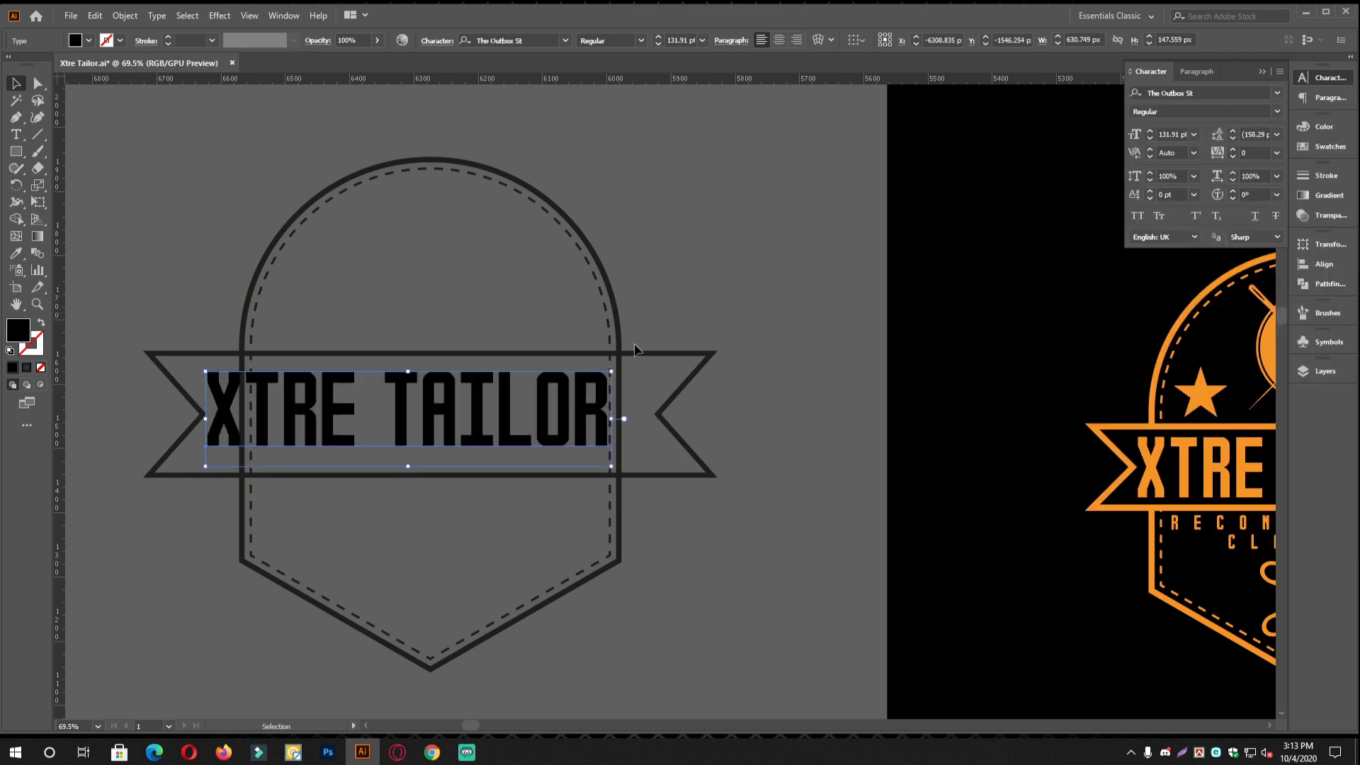
Enlarge the XTRE TAILOR text proportionally to about 150 pt so it spans between the ribbon's two notches
left_click_drag(734, 304, 623, 410)
left_click_drag(421, 425, 498, 450)
scroll(336, 273, "down", 3)
scroll(685, 493, "up", 3)
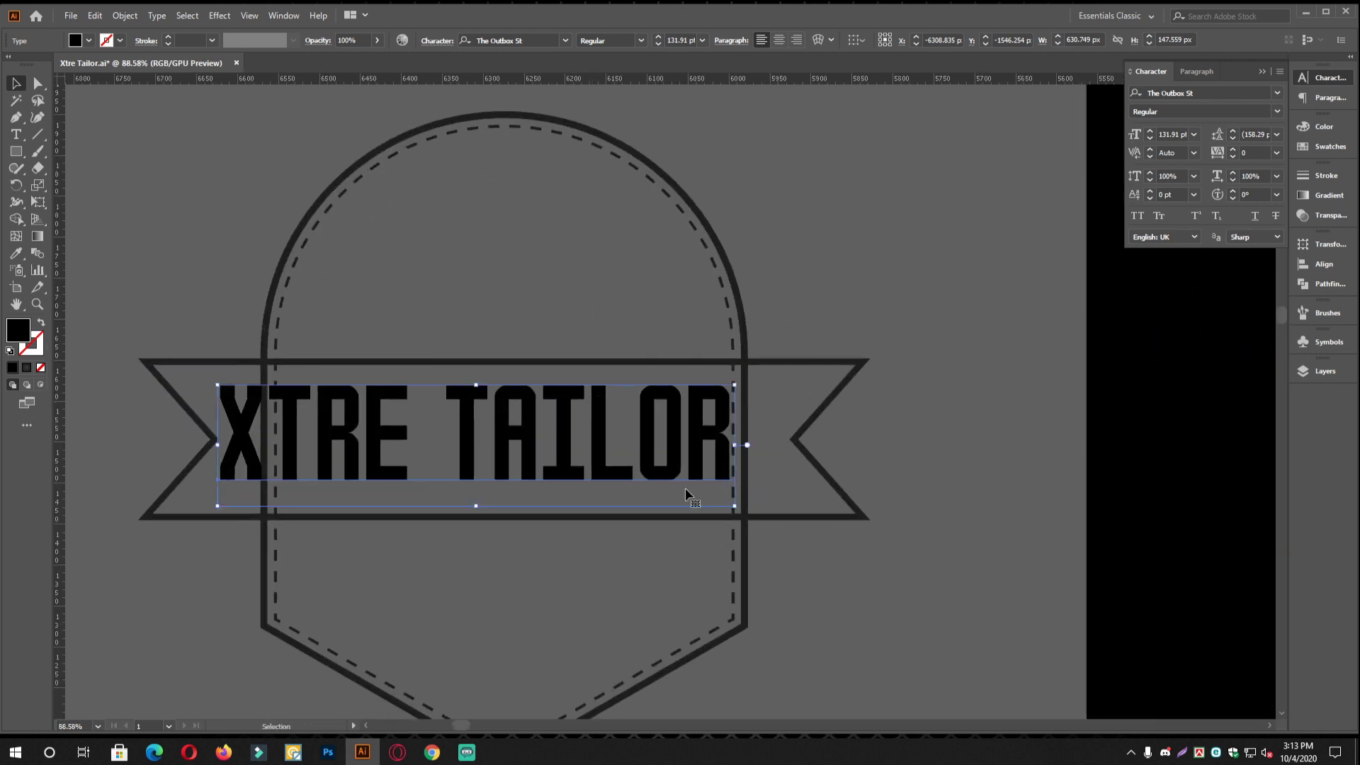
left_click_drag(736, 445, 798, 452)
left_click(999, 425)
scroll(572, 443, "up", 1)
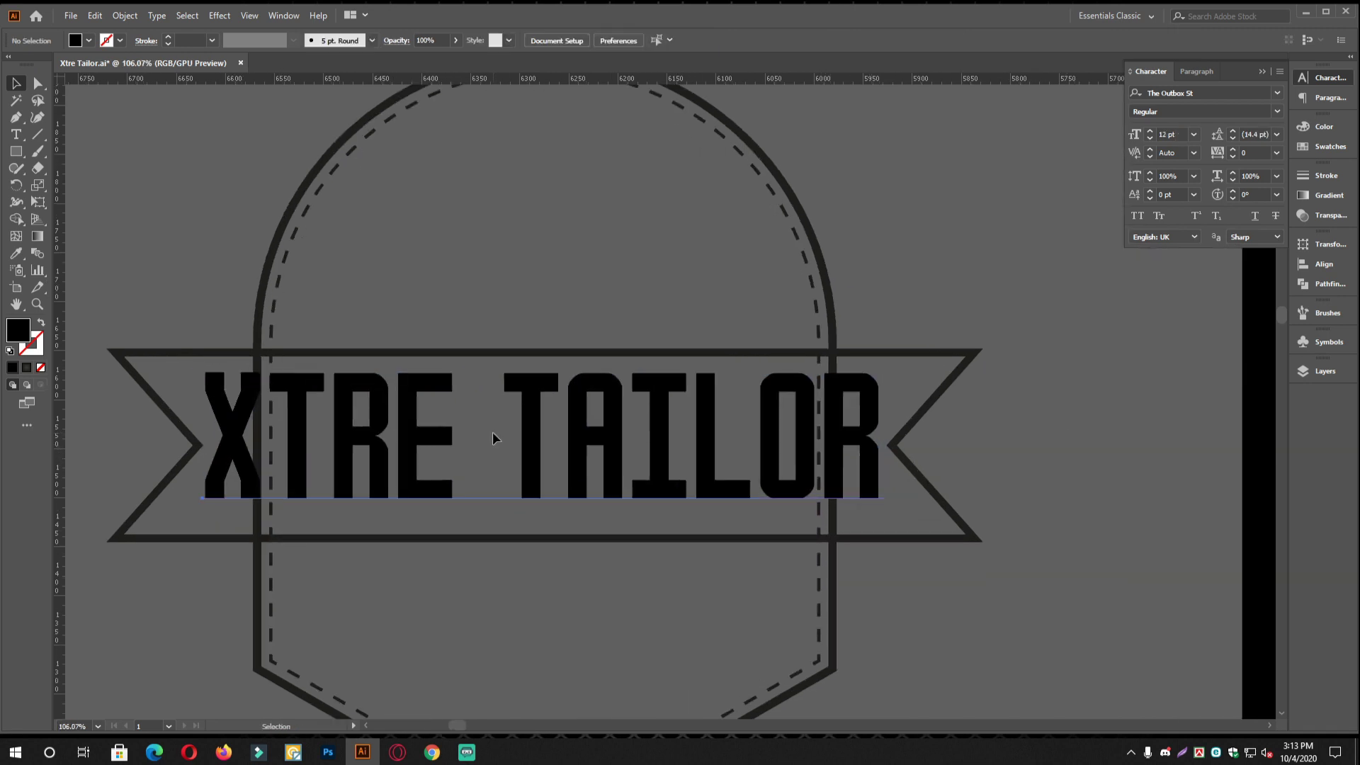
left_click(491, 442)
left_click_drag(549, 383, 559, 381)
left_click(615, 364)
left_click_drag(810, 390, 554, 463)
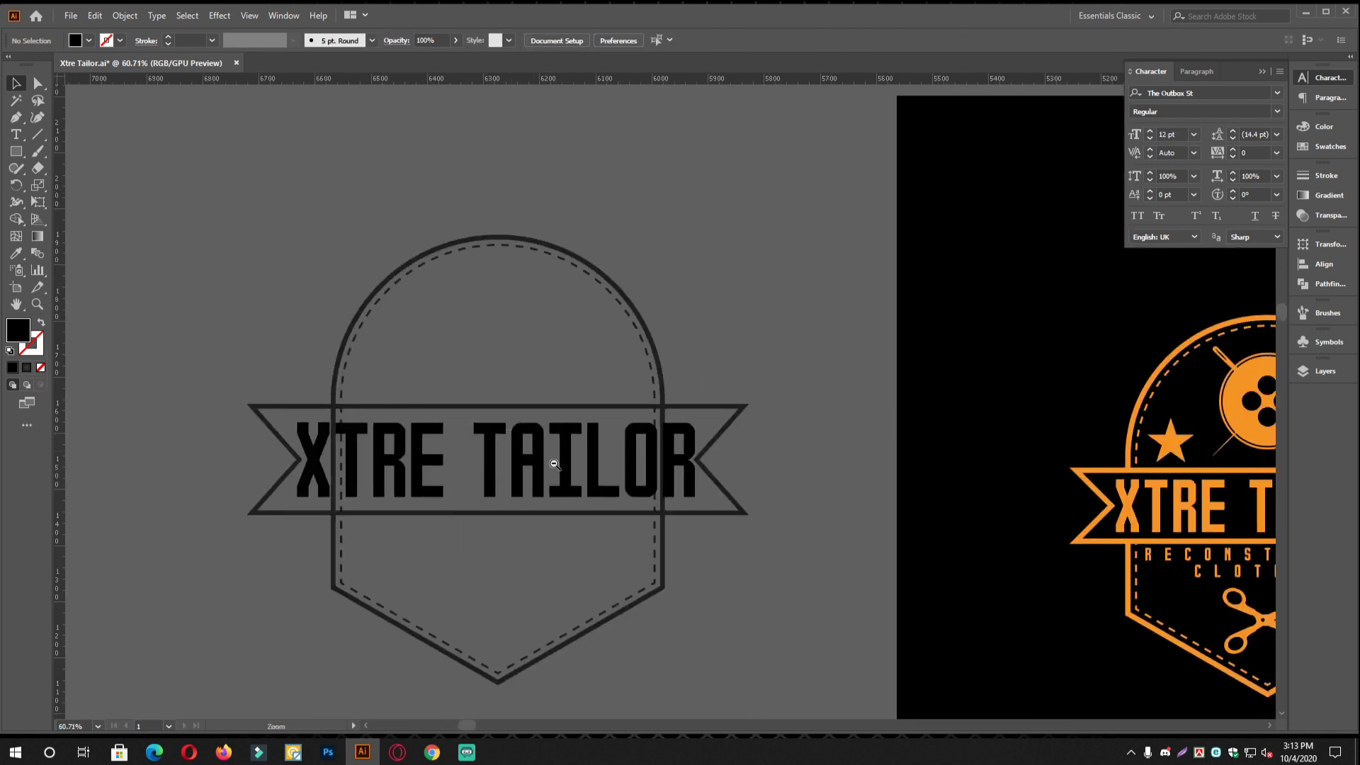
Convert the XTRE TAILOR text to outlines
scroll(554, 464, "up", 1)
left_click(484, 476)
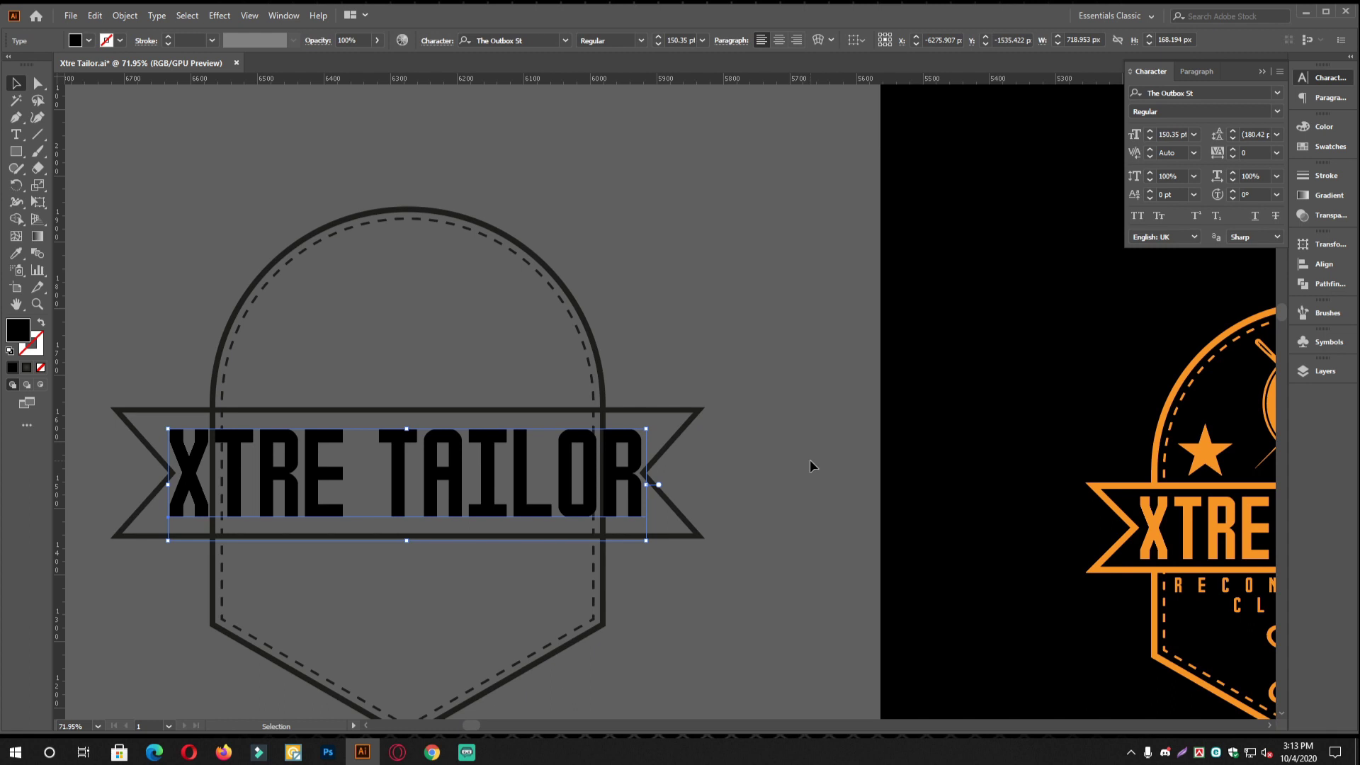
key("ctrl+shift+o")
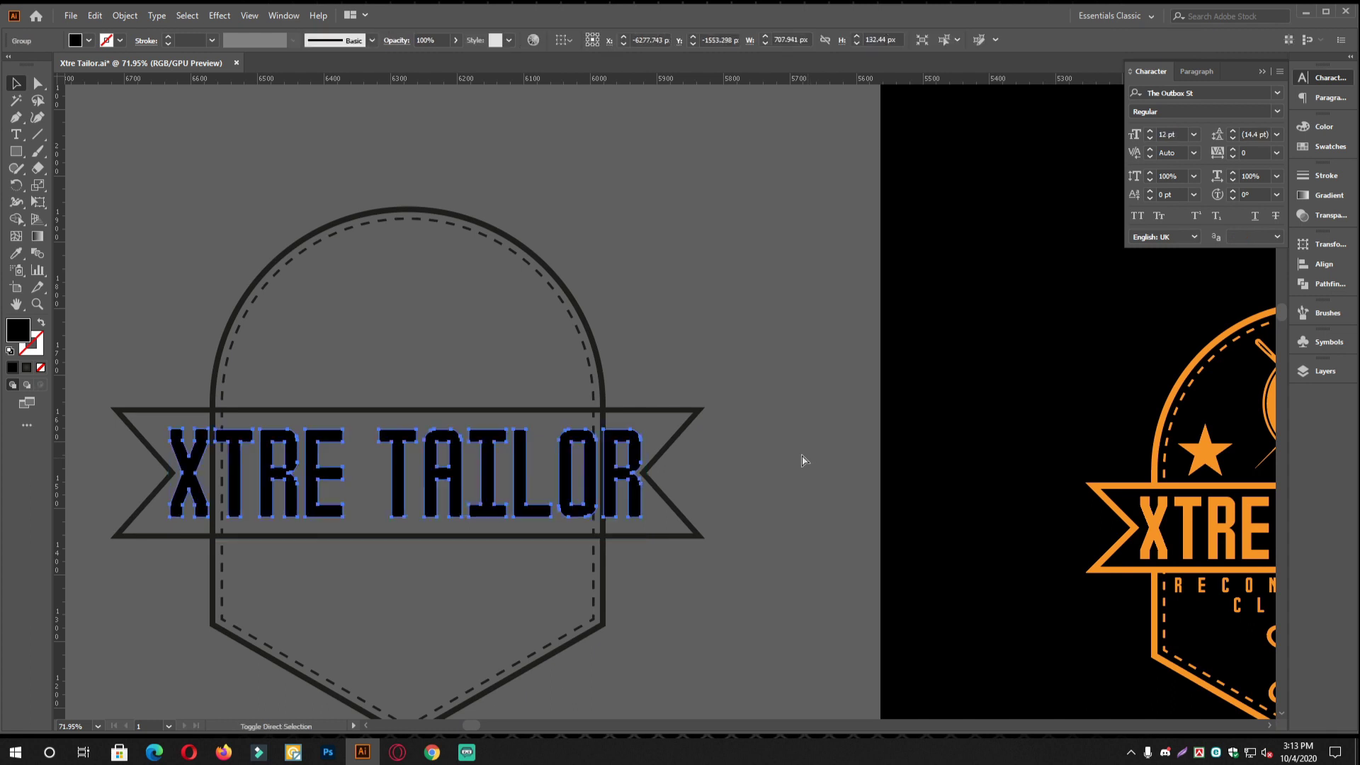
left_click(752, 464)
scroll(427, 471, "up", 1)
Align the XTRE TAILOR lettering and the ribbon to each other's horizontal and vertical centres
left_click(457, 471)
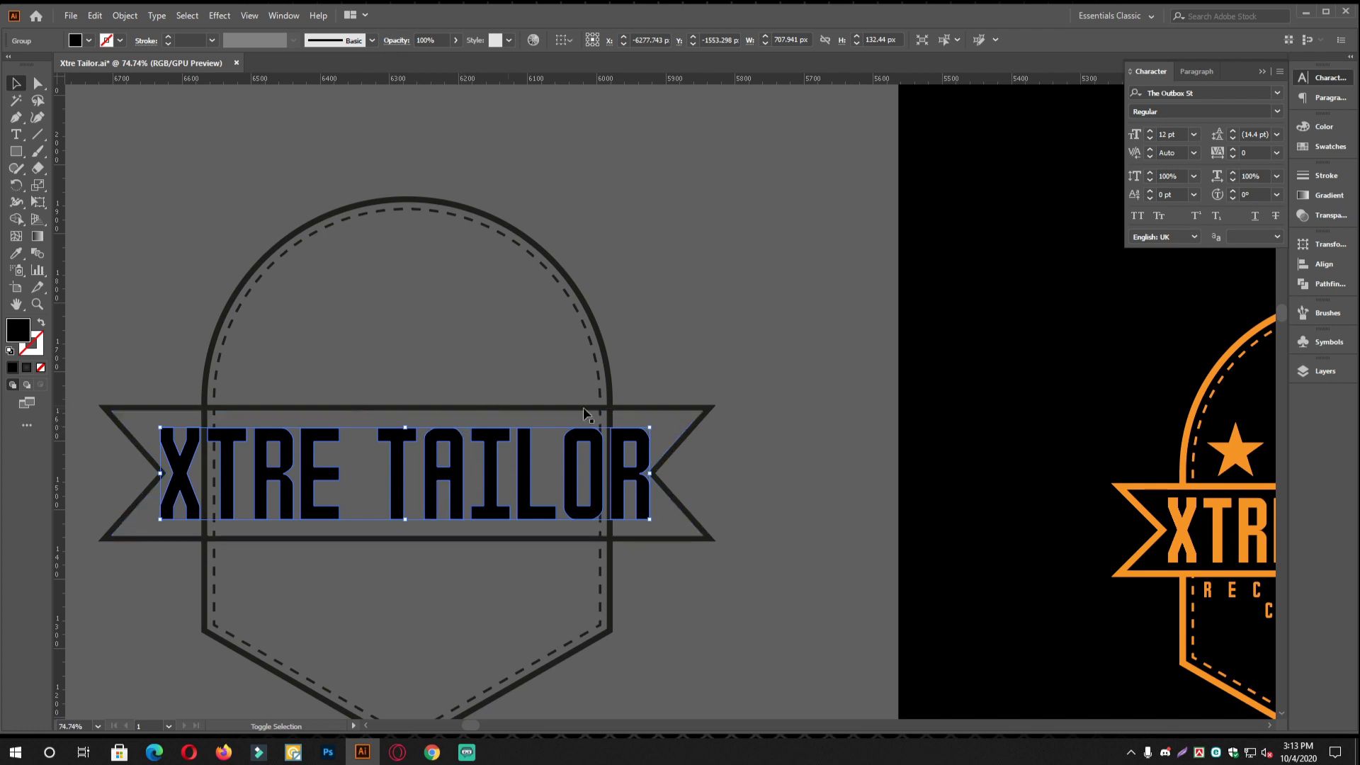
left_click(712, 409, "shift")
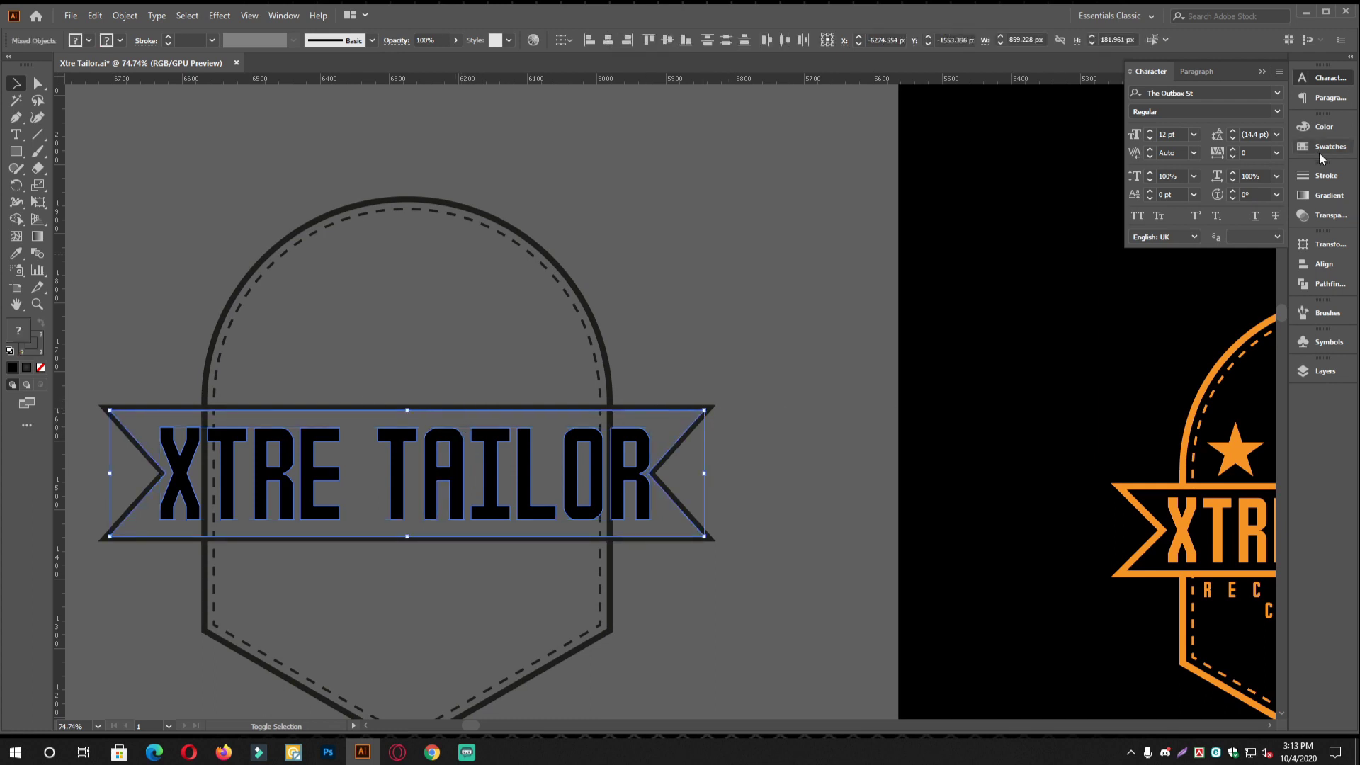
left_click(1322, 264)
left_click(1164, 277)
left_click(1249, 277)
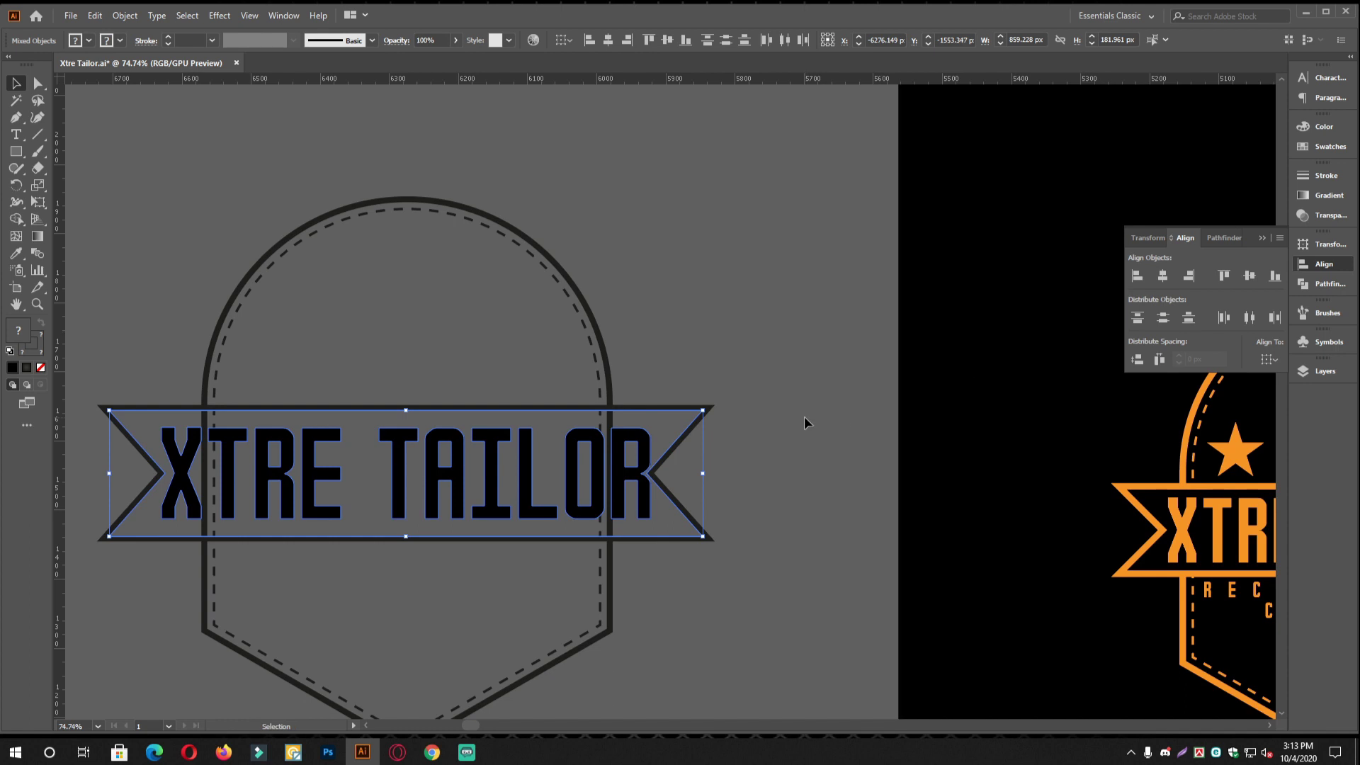
left_click(805, 421)
Group the XTRE TAILOR lettering with the ribbon
scroll(572, 473, "up", 3)
left_click_drag(588, 486, 793, 481)
left_click(705, 478)
left_click_drag(911, 469, 736, 430)
left_click(904, 462)
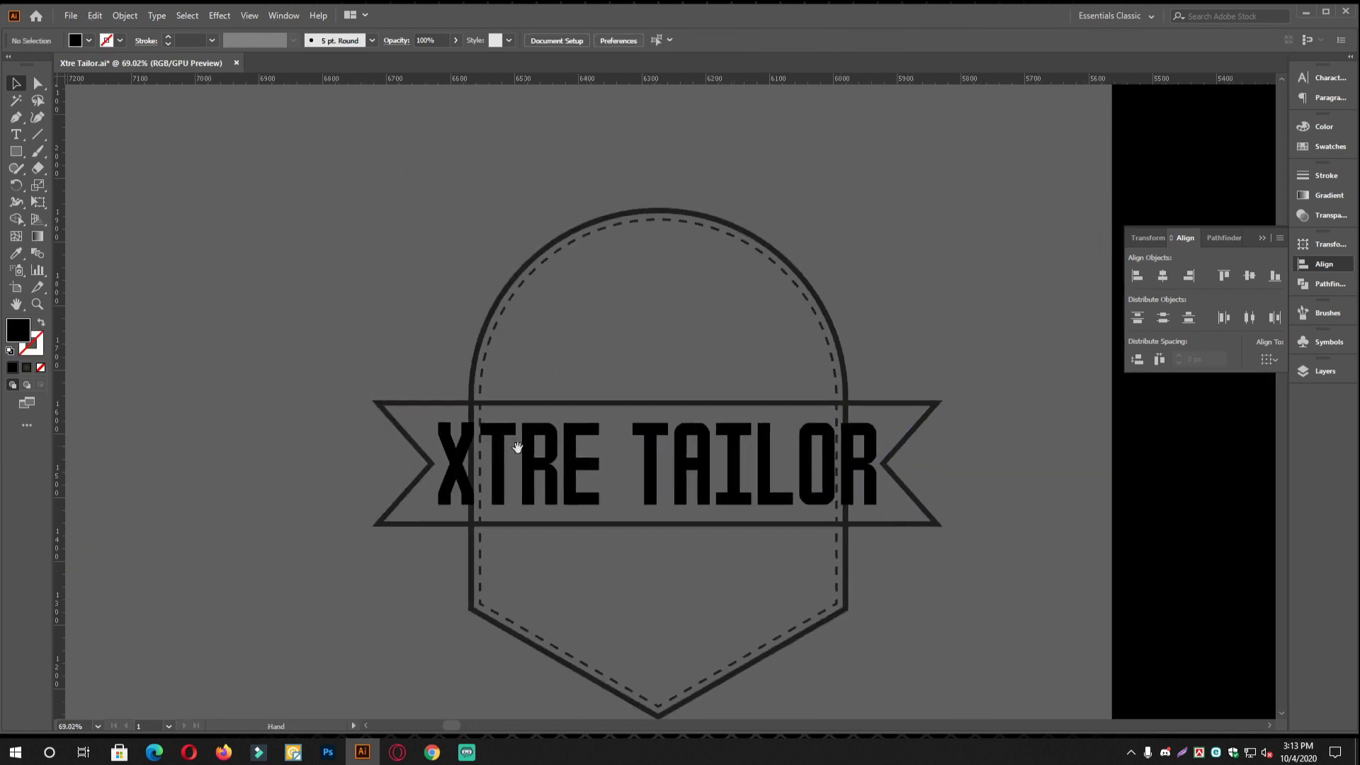
left_click_drag(626, 446, 718, 466)
left_click_drag(759, 540, 759, 540)
left_click(669, 384)
left_click(672, 406)
left_click(736, 466, "shift")
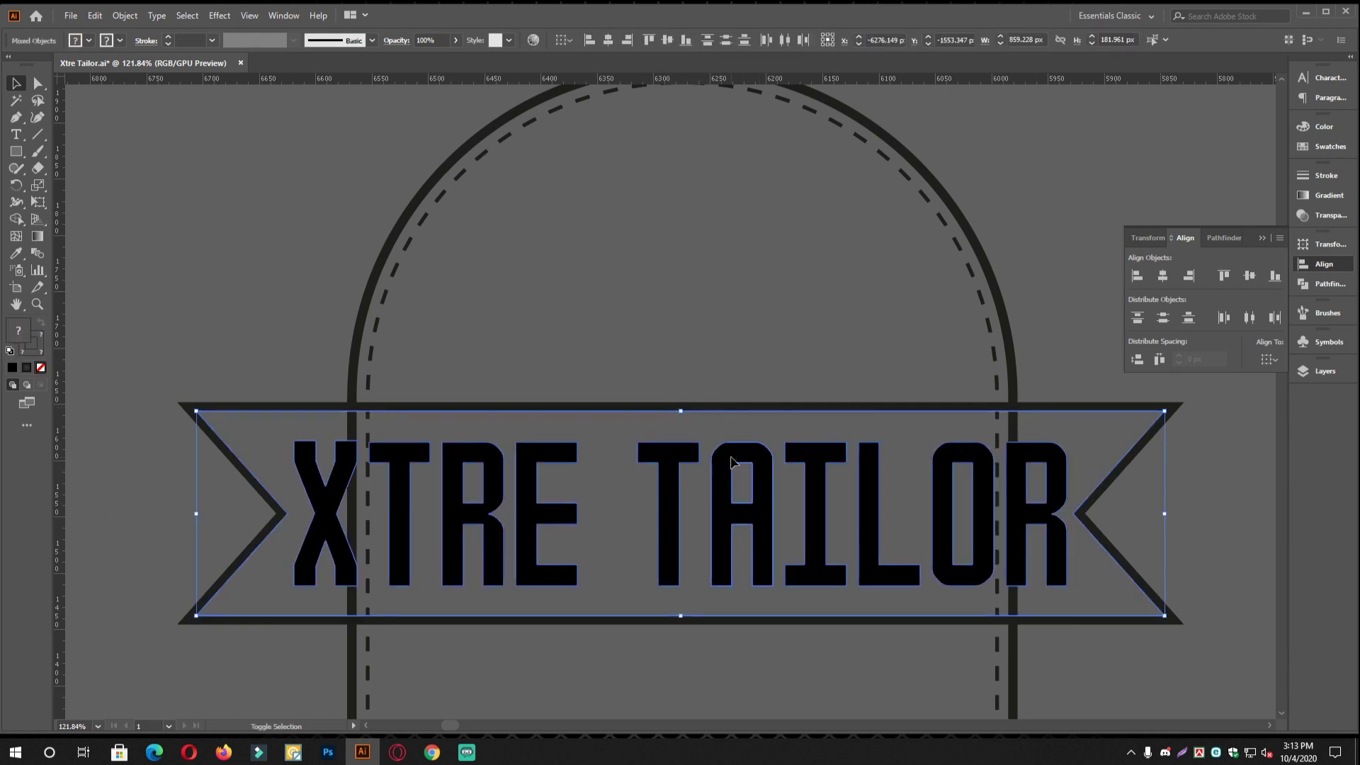
key("ctrl+g")
left_click(867, 389)
left_click_drag(867, 389, 837, 405)
left_click_drag(836, 404, 778, 374)
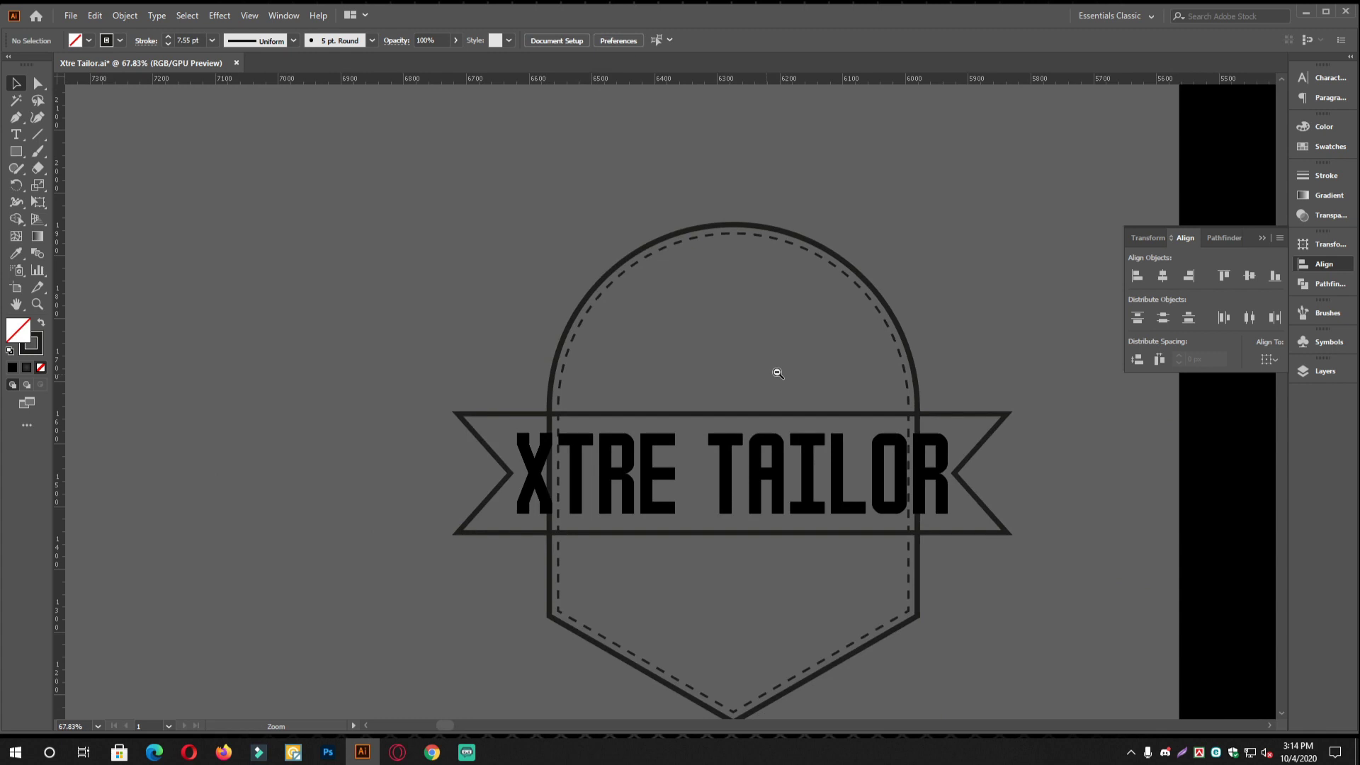
Align the ribbon group and the badge frame on their horizontal centres
left_click(802, 233)
left_click(624, 184)
key("ctrl+a")
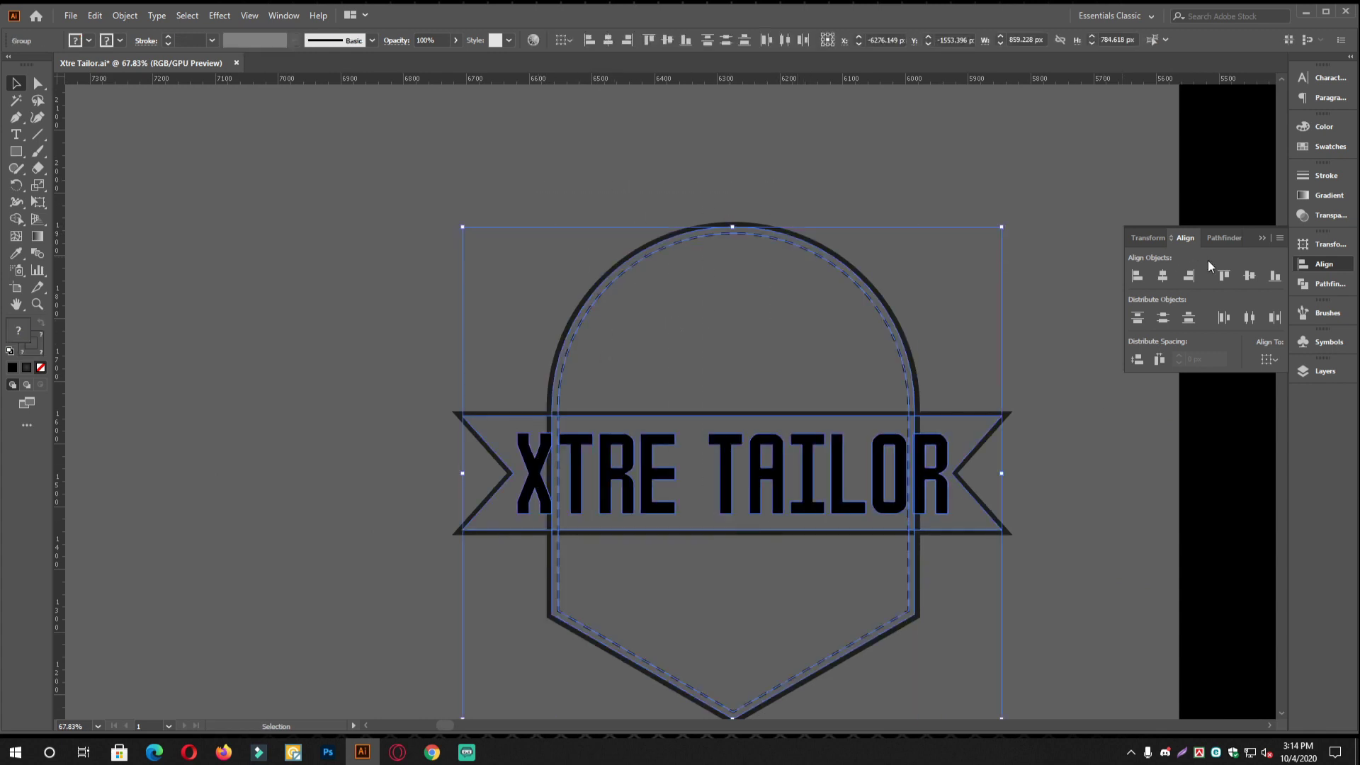
left_click(1161, 277)
left_click(959, 290)
Add RECONSTRUCTED CLOTHING as point text below the badge and enlarge it to about 67 pt
left_click_drag(755, 332, 443, 344)
left_click_drag(597, 414, 592, 474)
left_click_drag(592, 474, 288, 382)
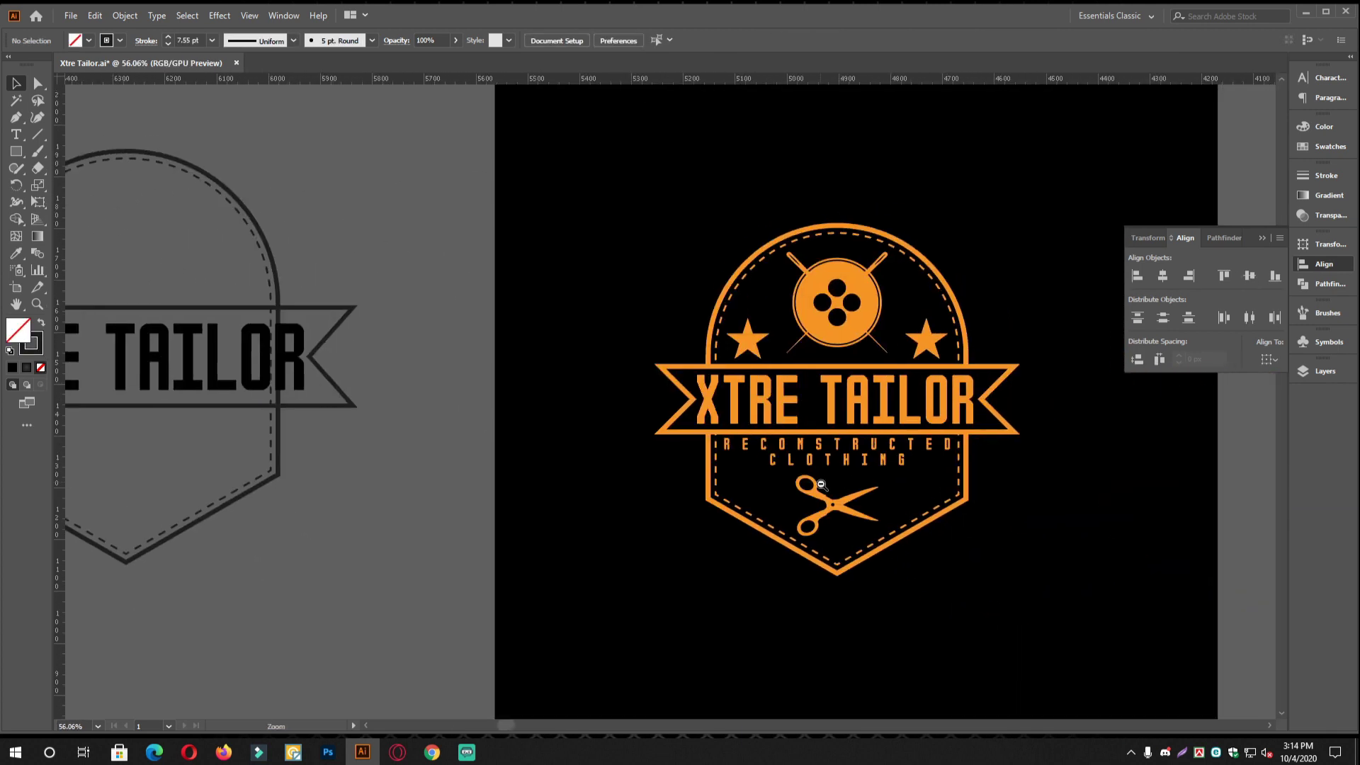
left_click_drag(822, 485, 854, 486)
left_click_drag(717, 480, 779, 369)
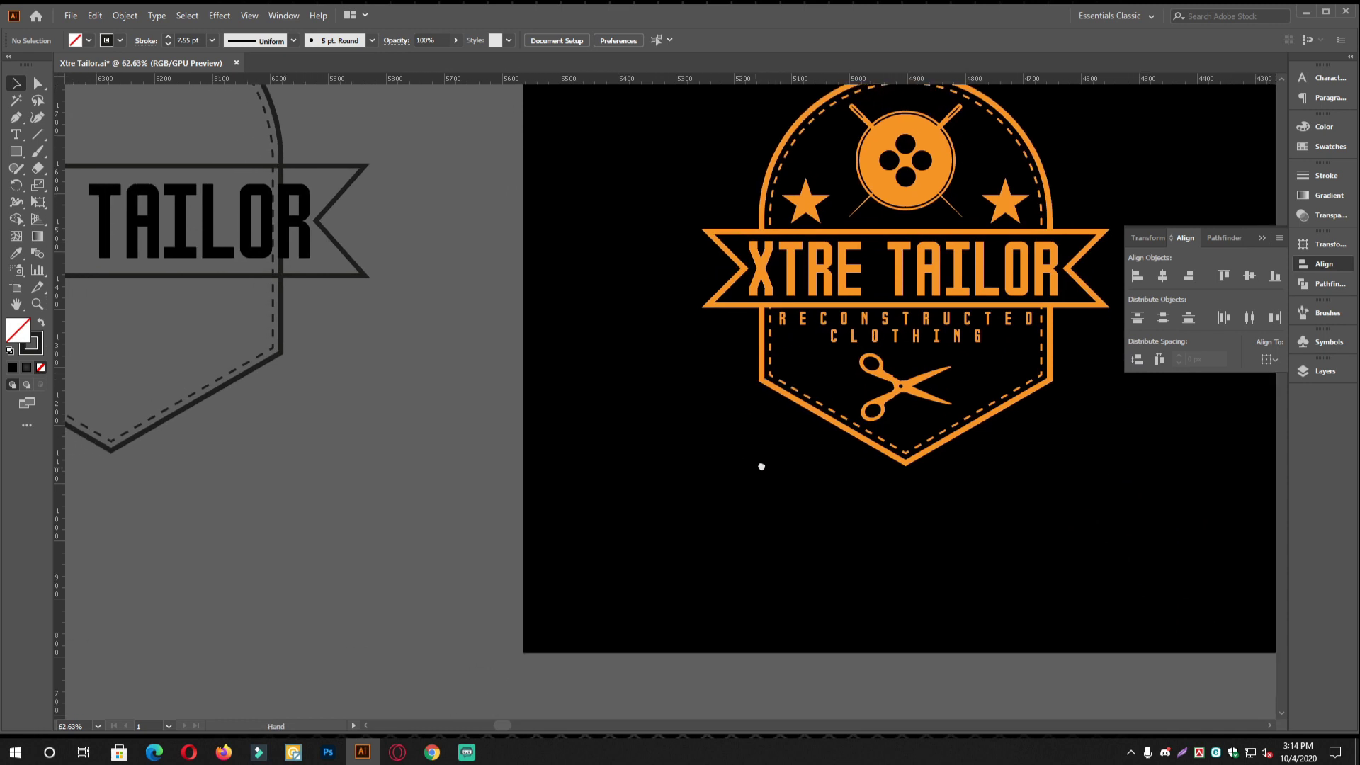
left_click_drag(758, 465, 857, 461)
left_click(16, 134)
left_click(298, 535)
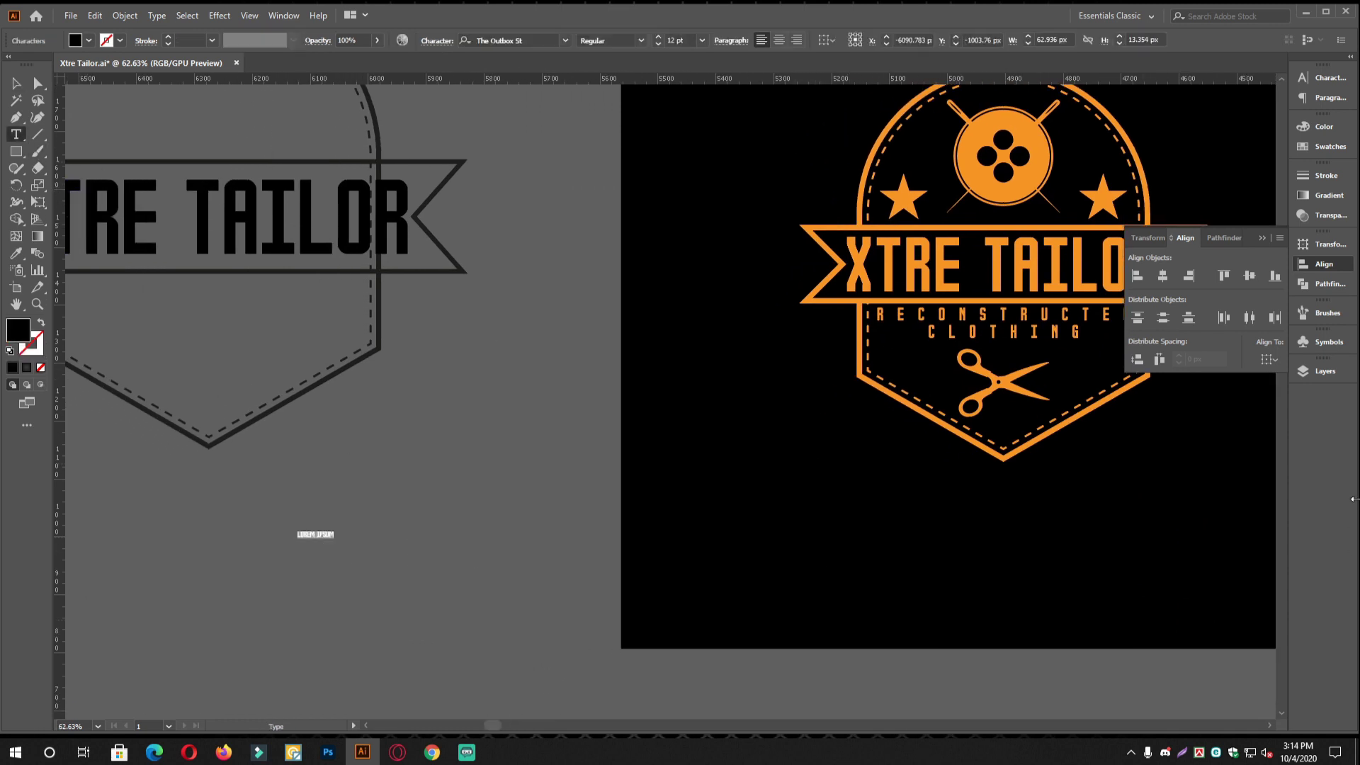
type("RE")
left_click(16, 83)
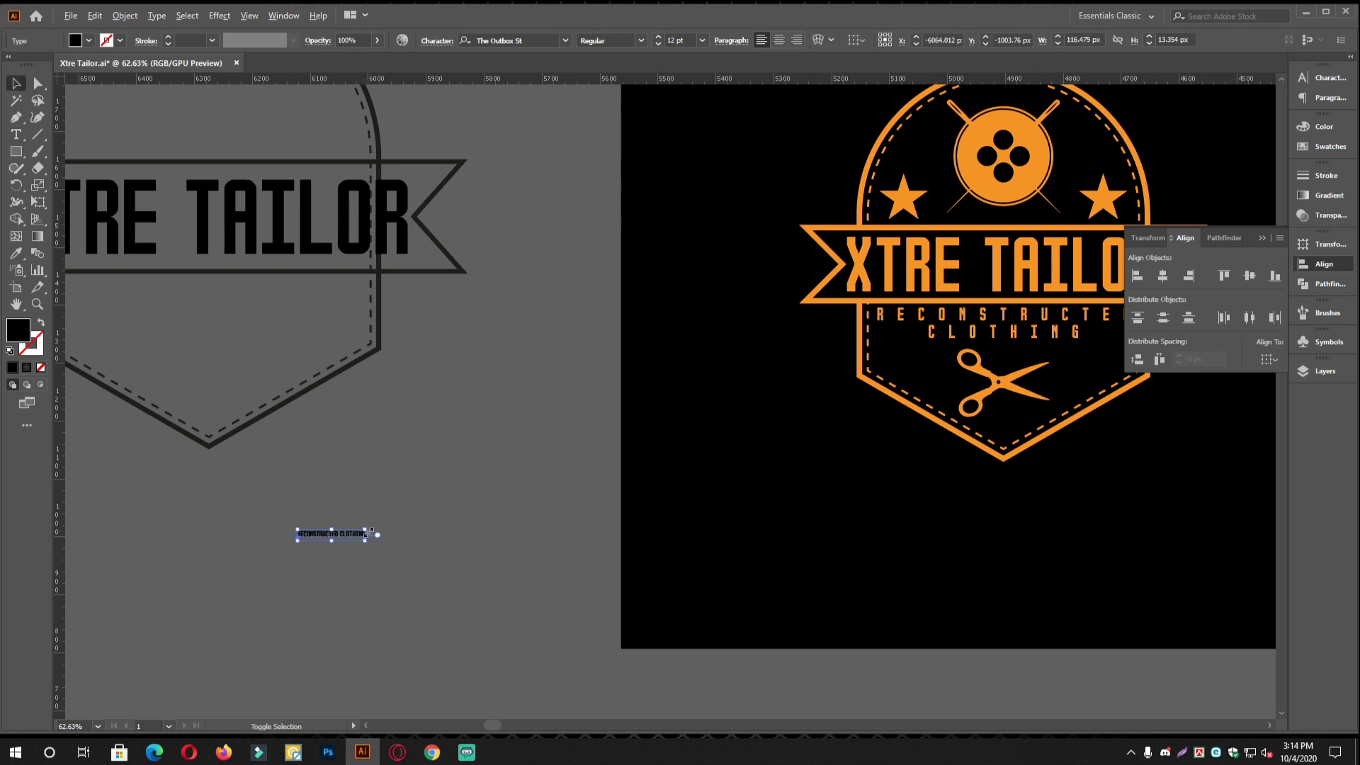
left_click_drag(371, 529, 521, 513)
Break the tagline into two lines, RECONSTRUCTED above CLOTHING, and centre-align the paragraph
double_click(381, 531)
key("BackSpace")
key("Return")
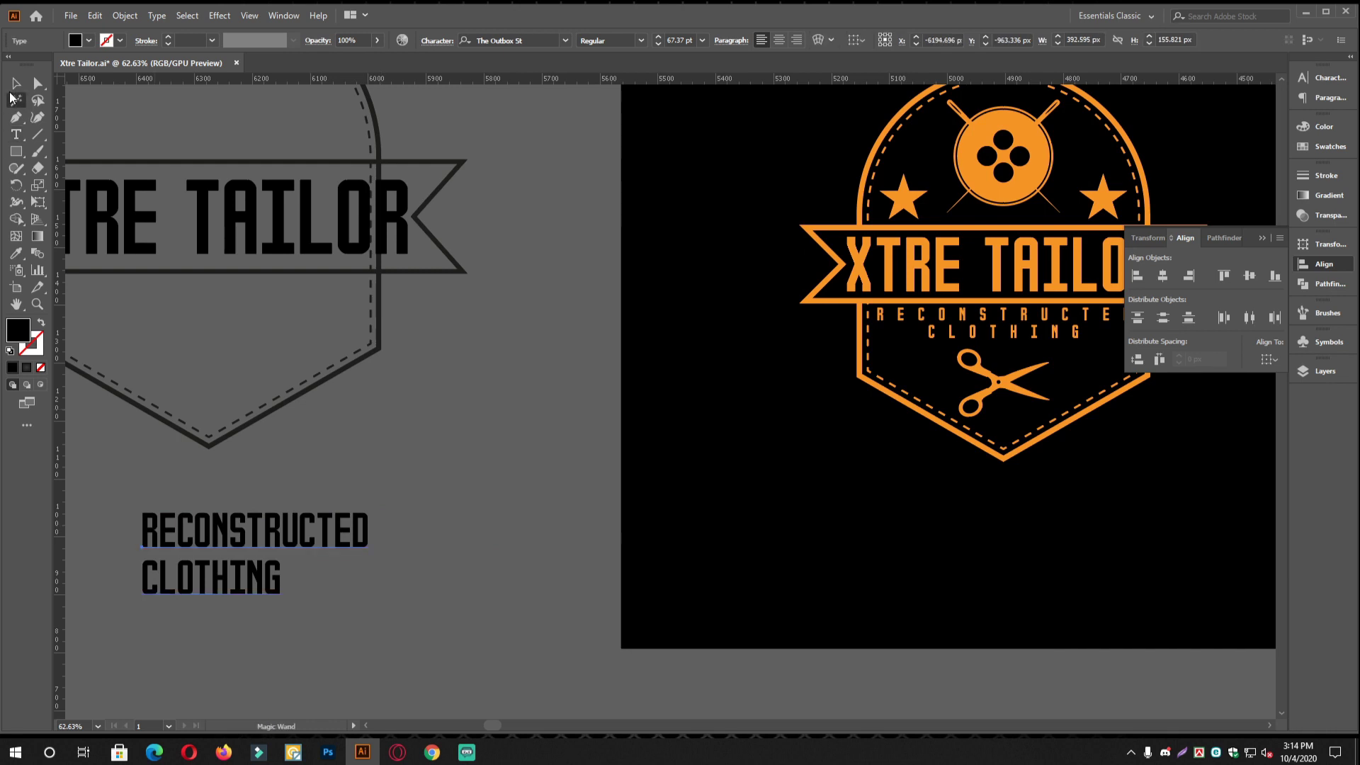
left_click(16, 83)
left_click(1329, 98)
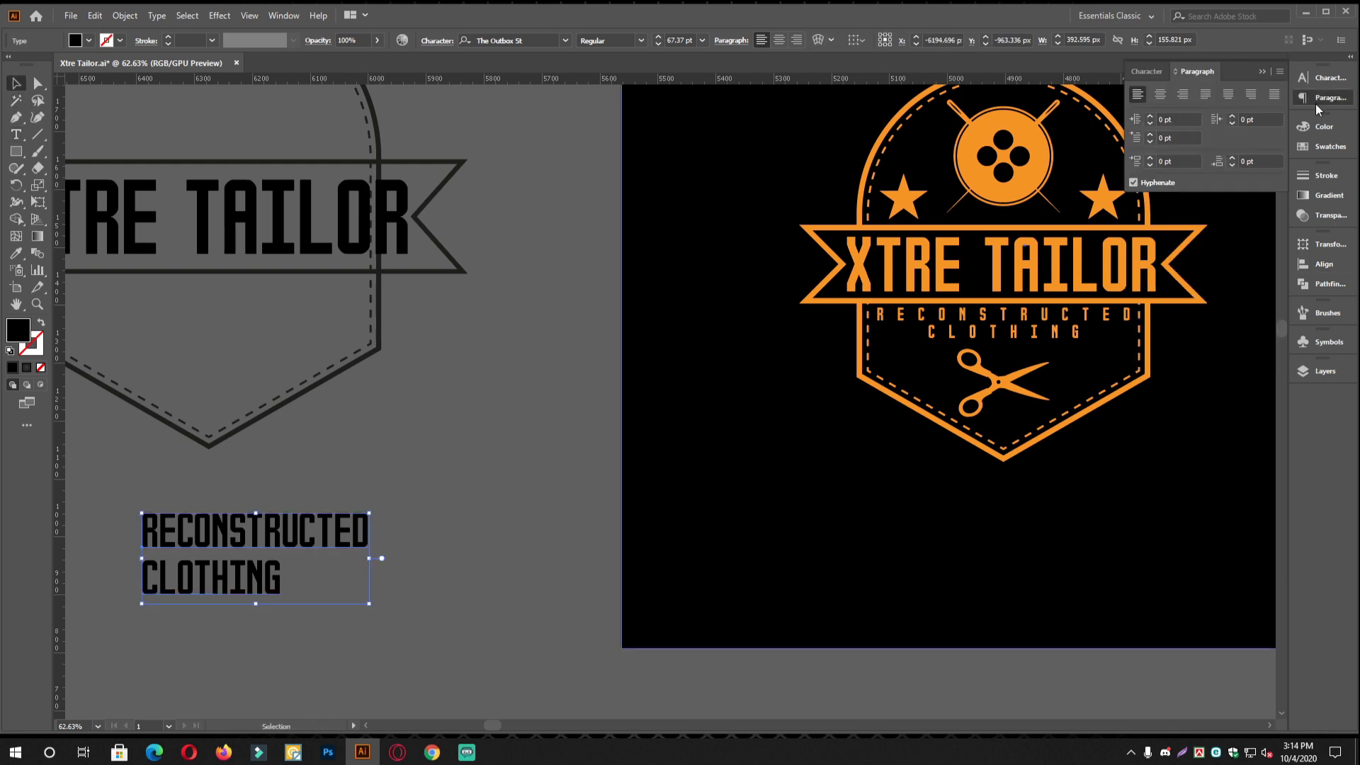
left_click(1161, 95)
Shrink the two-line tagline to about 26 pt and place it centred just beneath the ribbon inside the badge
left_click_drag(212, 531, 520, 474)
scroll(519, 474, "up", 2)
left_click_drag(507, 468, 473, 609)
left_click_drag(473, 609, 526, 309)
scroll(528, 309, "up", 2)
left_click_drag(567, 406, 199, 435)
key("ctrl+z")
left_click_drag(212, 441, 422, 432)
left_click(328, 450)
left_click_drag(328, 450, 346, 458)
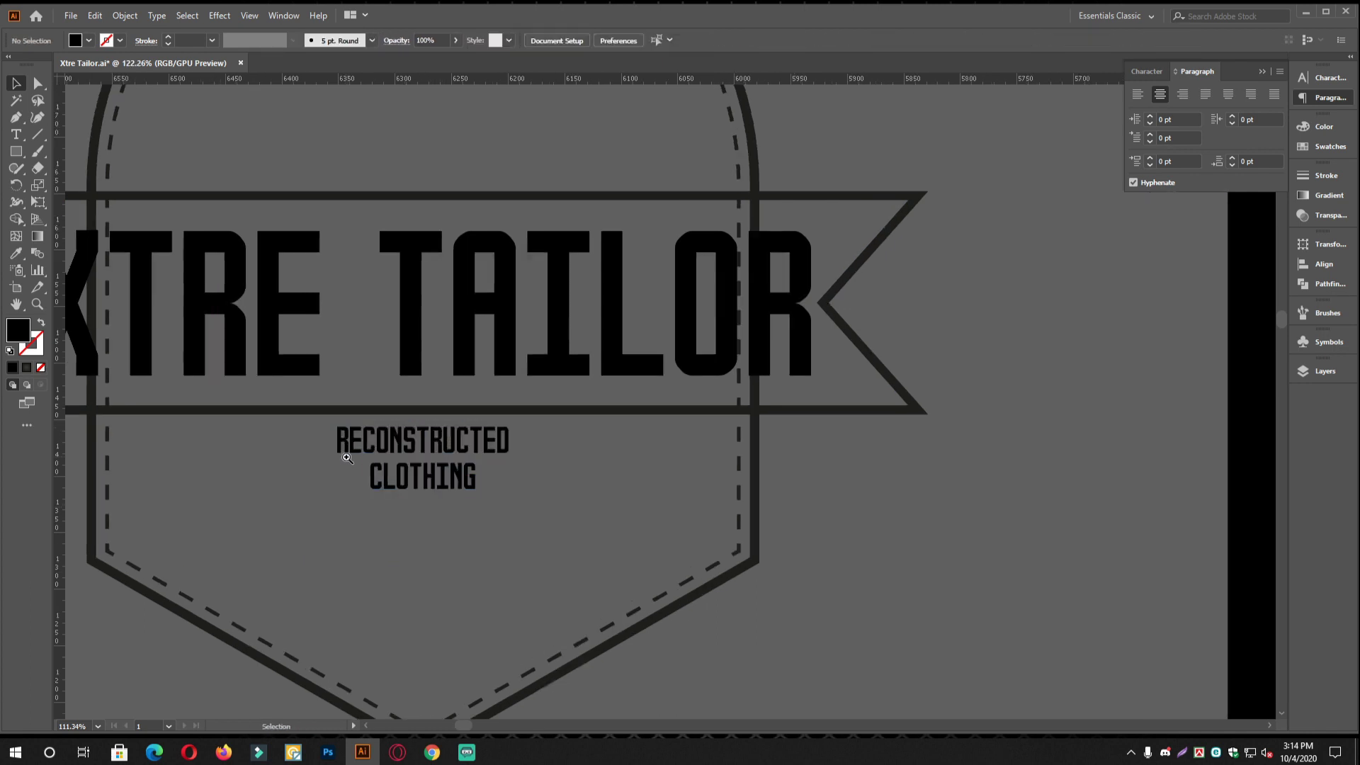
Set the tagline's character tracking to 1160 to spread it across the badge's width
left_click(441, 450)
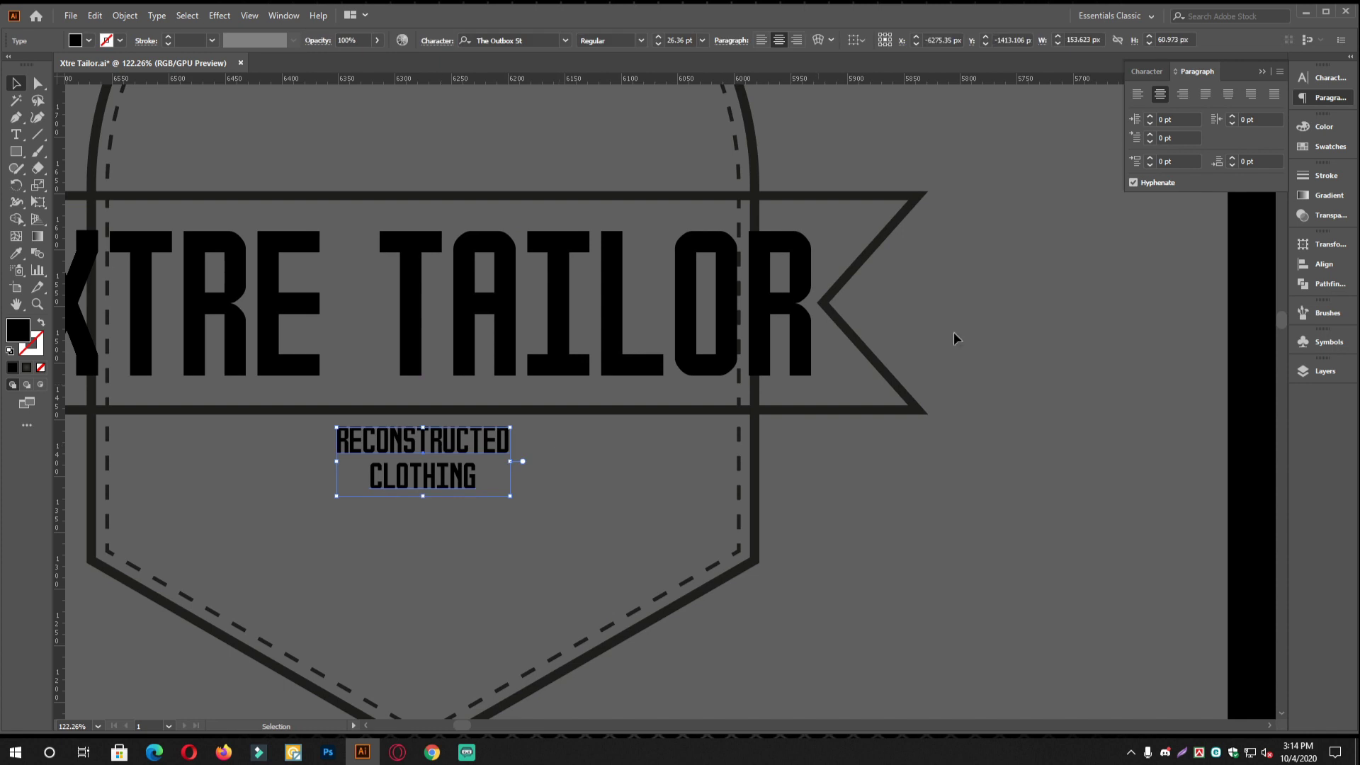
left_click(1324, 78)
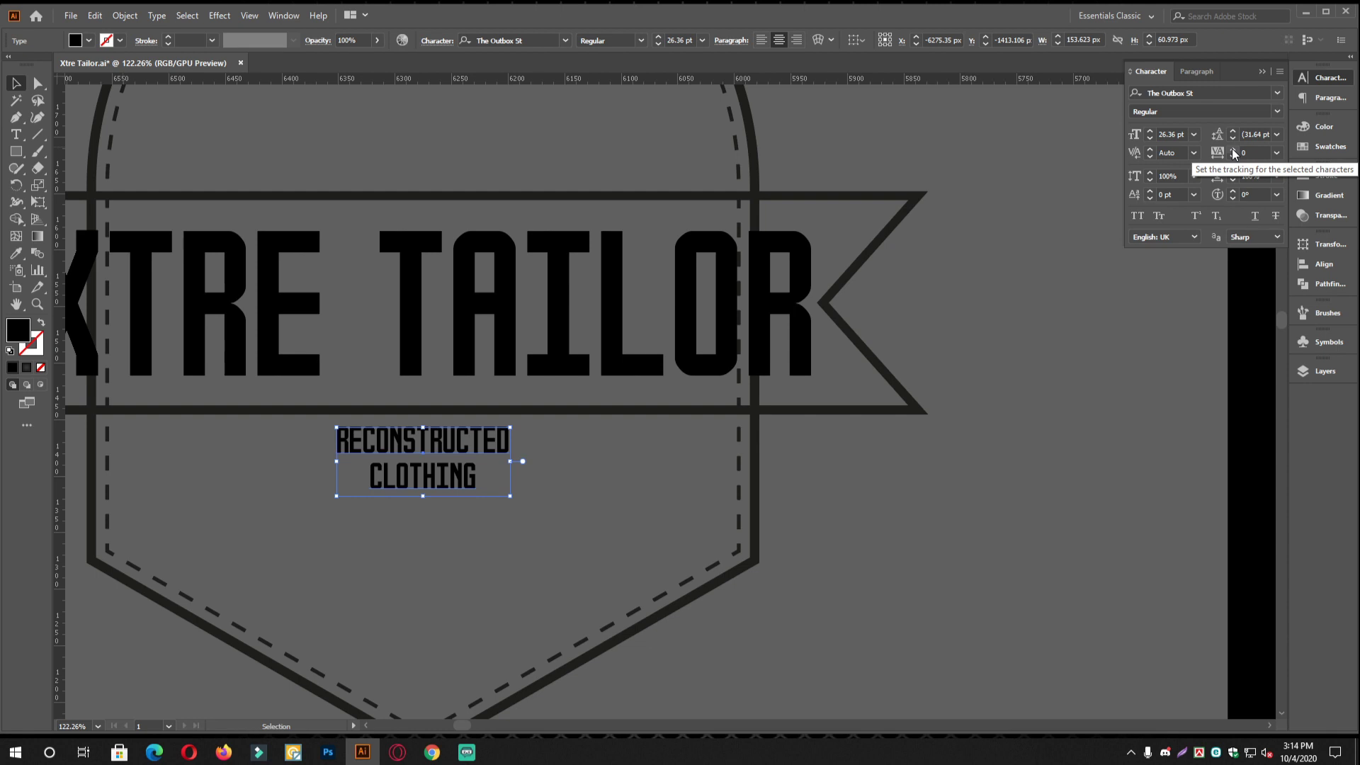
left_click_drag(1233, 150, 1231, 148)
left_click(912, 528)
Convert the RECONSTRUCTED CLOTHING tagline to outlines
left_click_drag(858, 512, 494, 461)
left_click_drag(433, 493, 488, 493)
scroll(487, 493, "up", 2)
left_click(488, 494)
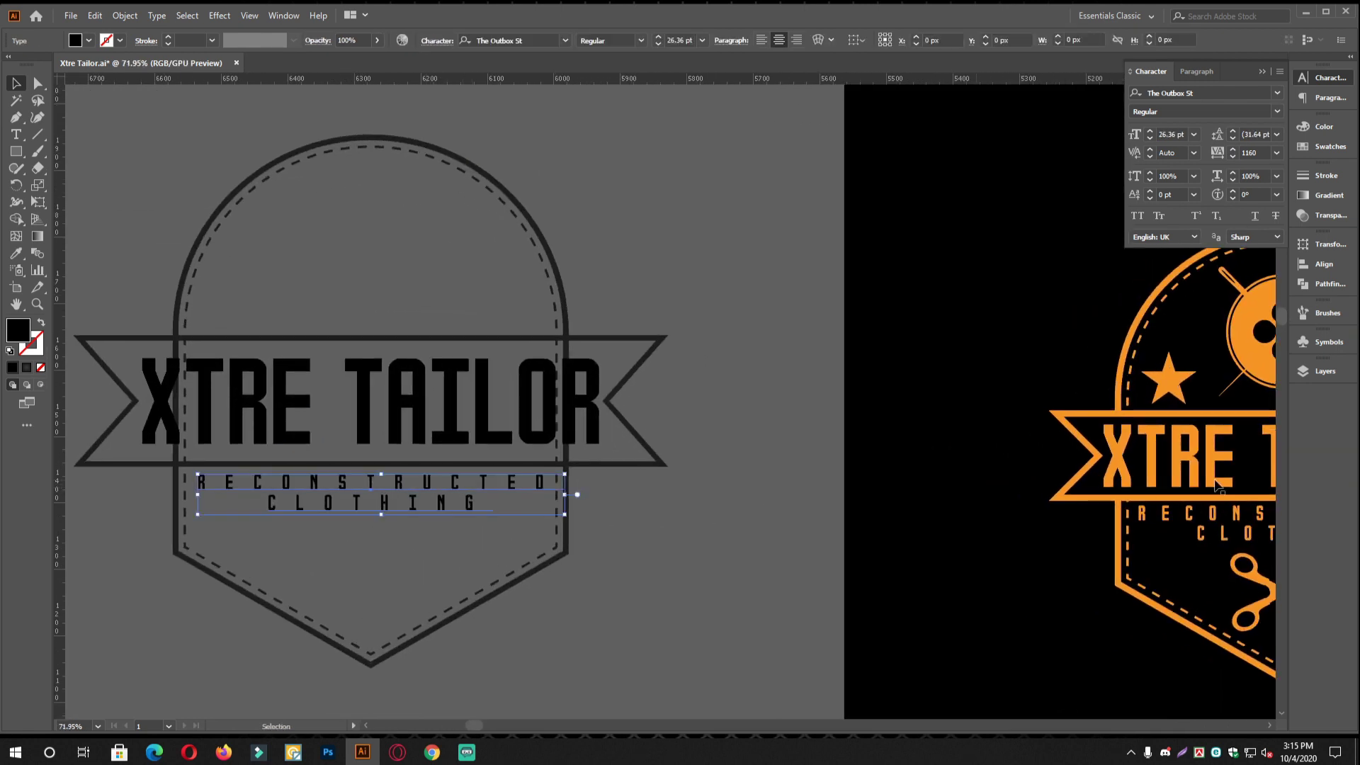
key("shift+ctrl+o")
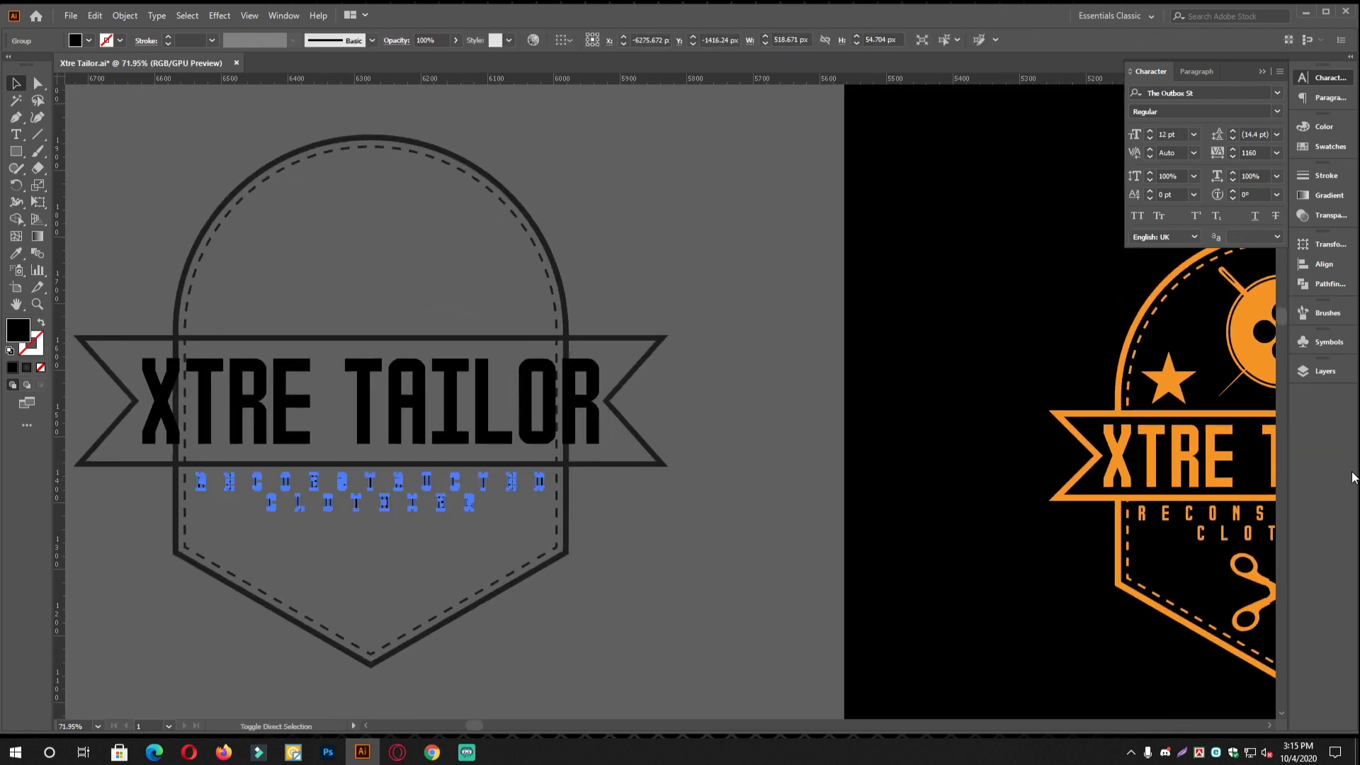
Draw a filled black circle about 273 px across in the empty area above the badge
left_click(770, 530)
left_click_drag(775, 491, 627, 481)
left_click_drag(602, 413, 517, 430)
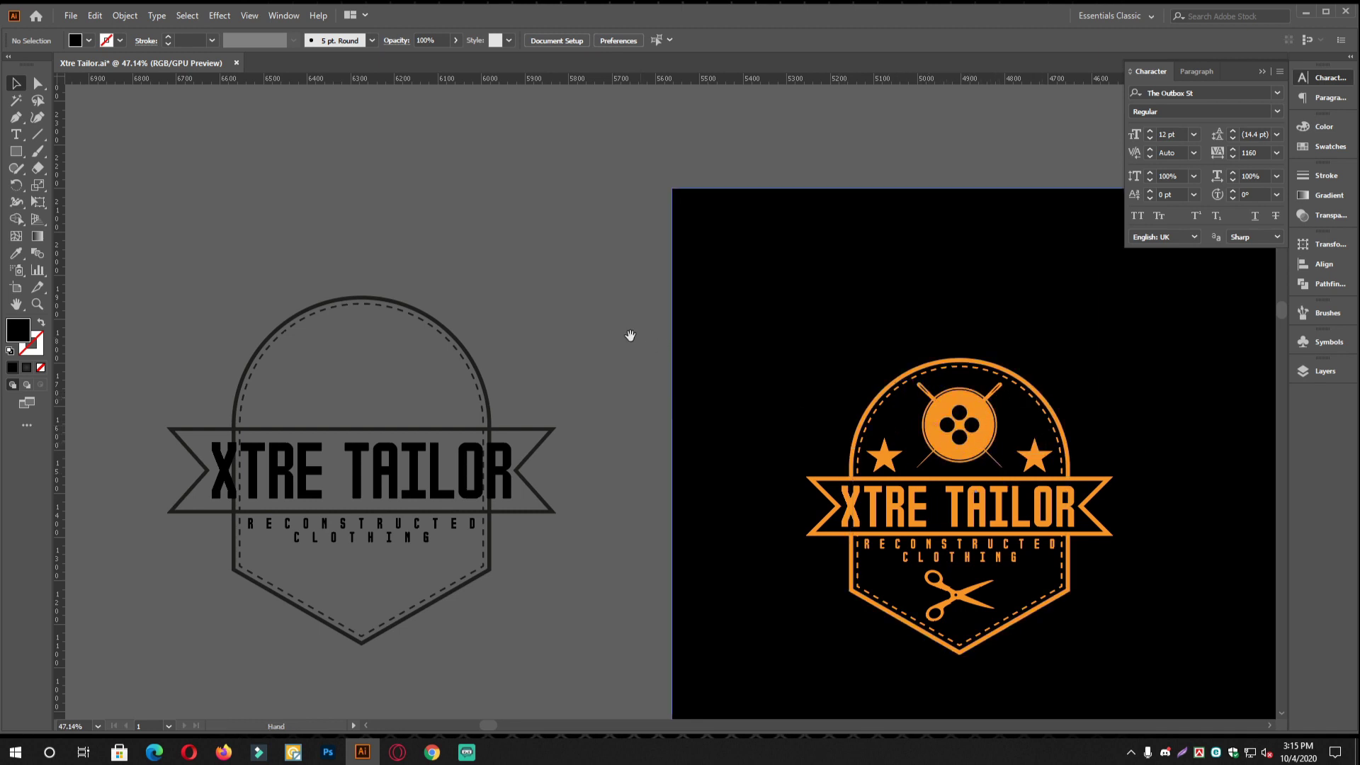
left_click_drag(630, 335, 662, 390)
left_click_drag(251, 237, 325, 303)
left_click_drag(461, 278, 461, 401)
left_click_drag(437, 352, 510, 407)
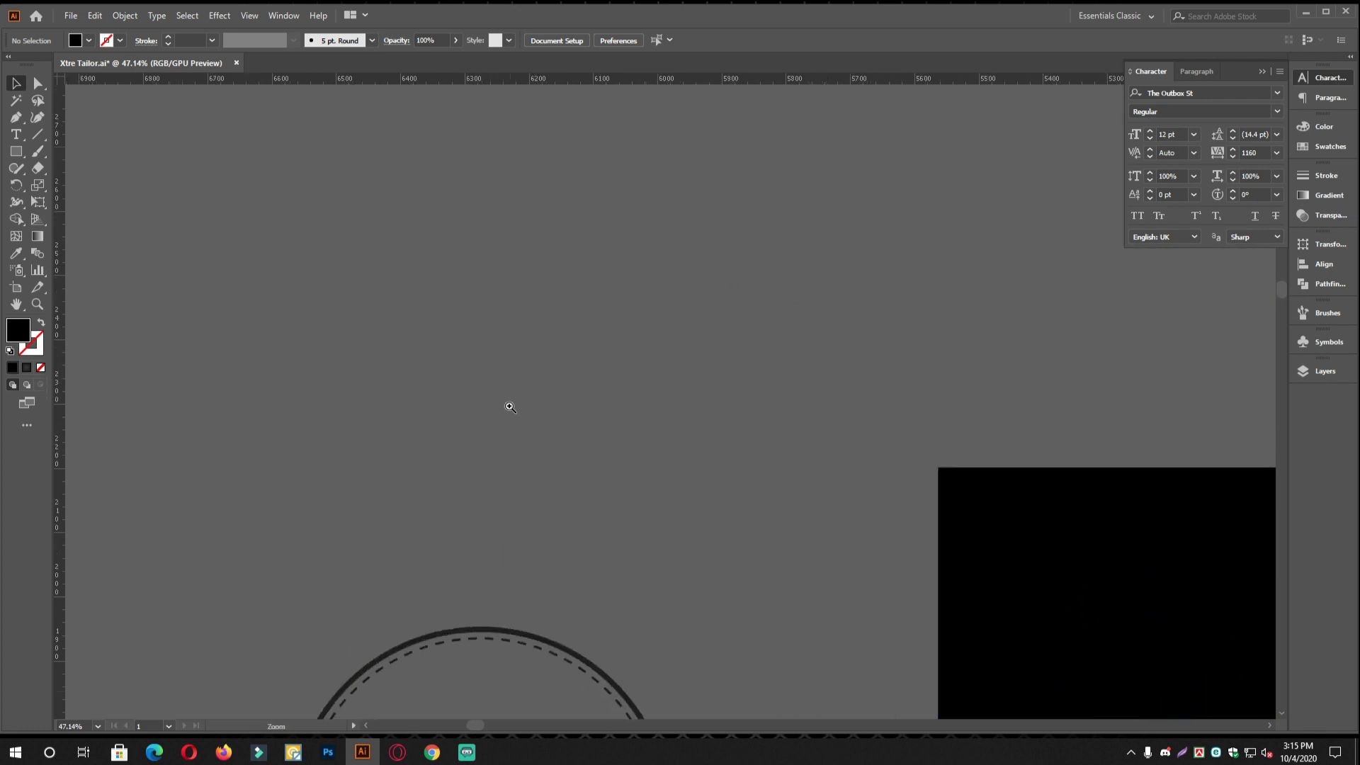
left_click(15, 134)
left_click(16, 151)
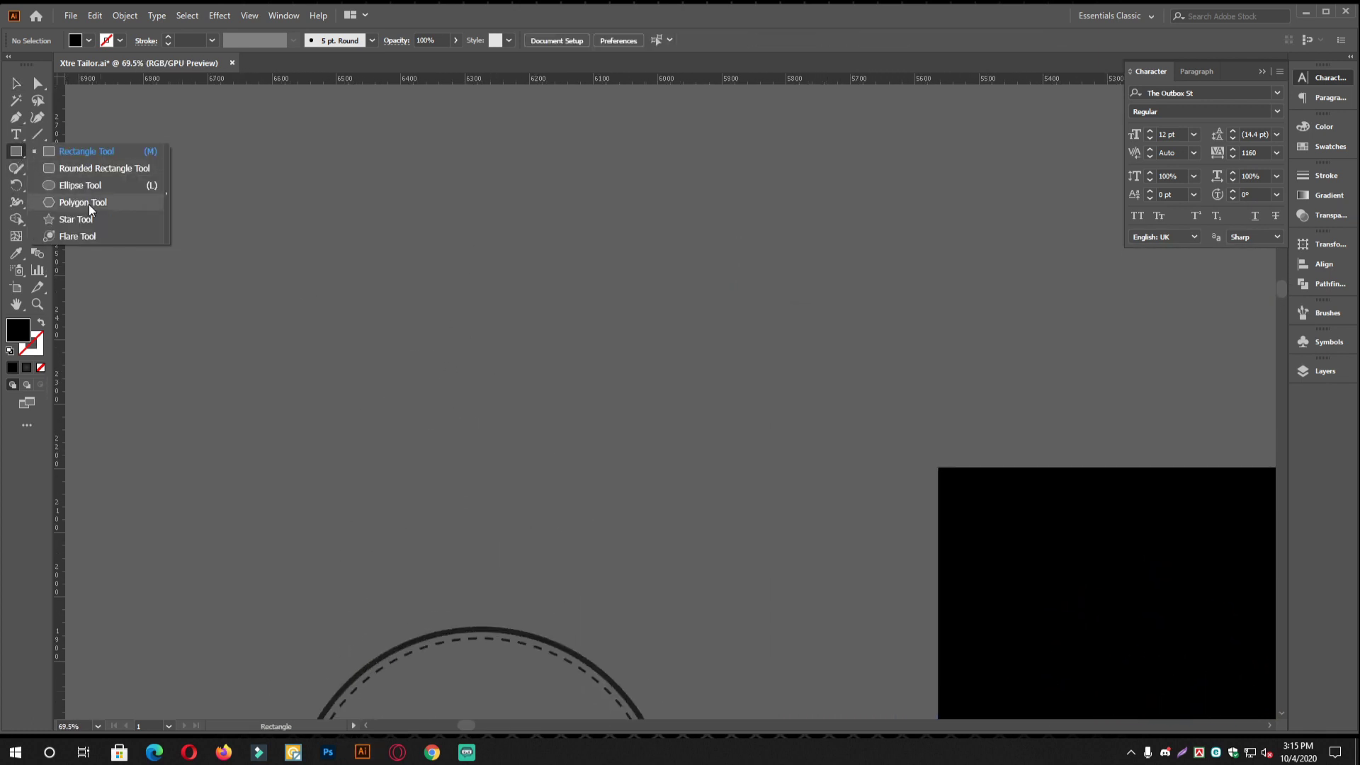
left_click(80, 185)
scroll(534, 333, "up", 1)
left_click_drag(511, 335, 615, 437)
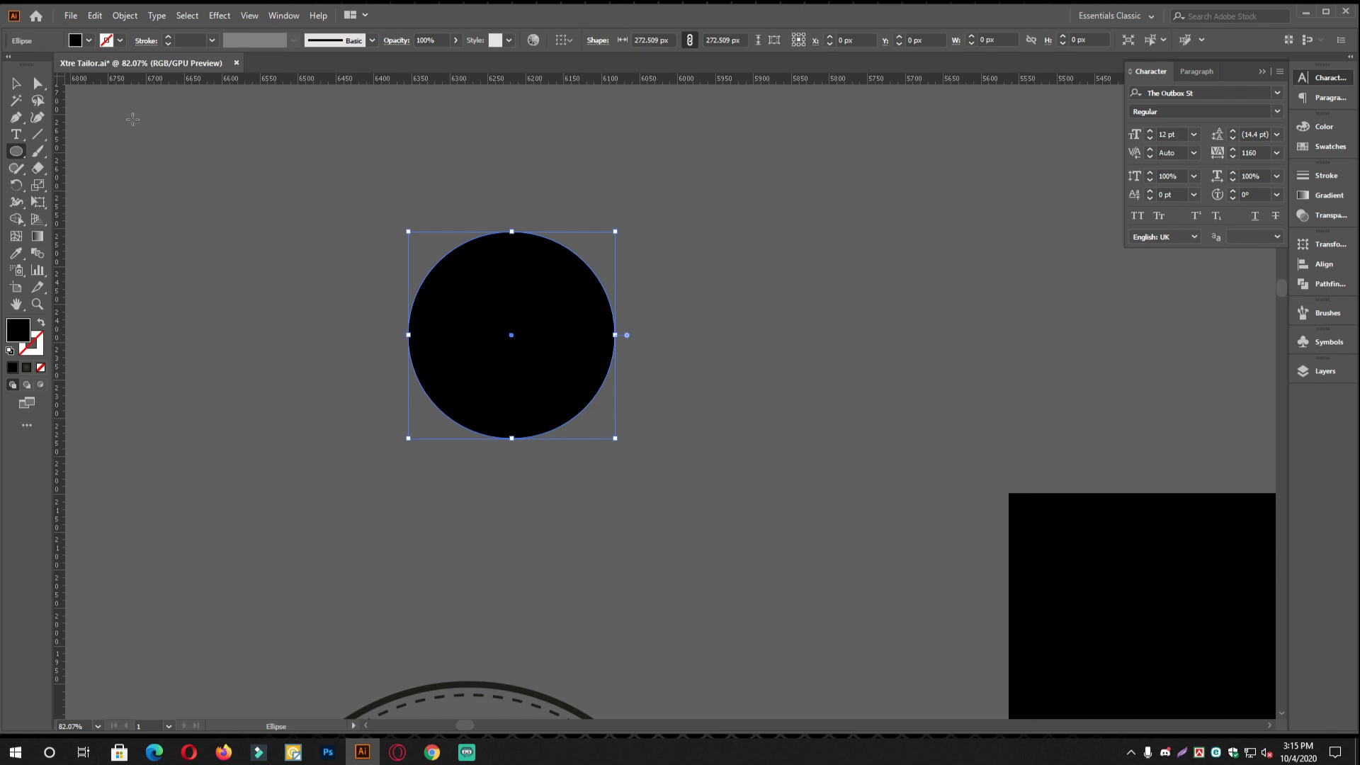
Swap the circle's fill and stroke so it has only a black outline
left_click(16, 83)
left_click_drag(512, 316, 549, 315)
left_click_drag(442, 322, 425, 415)
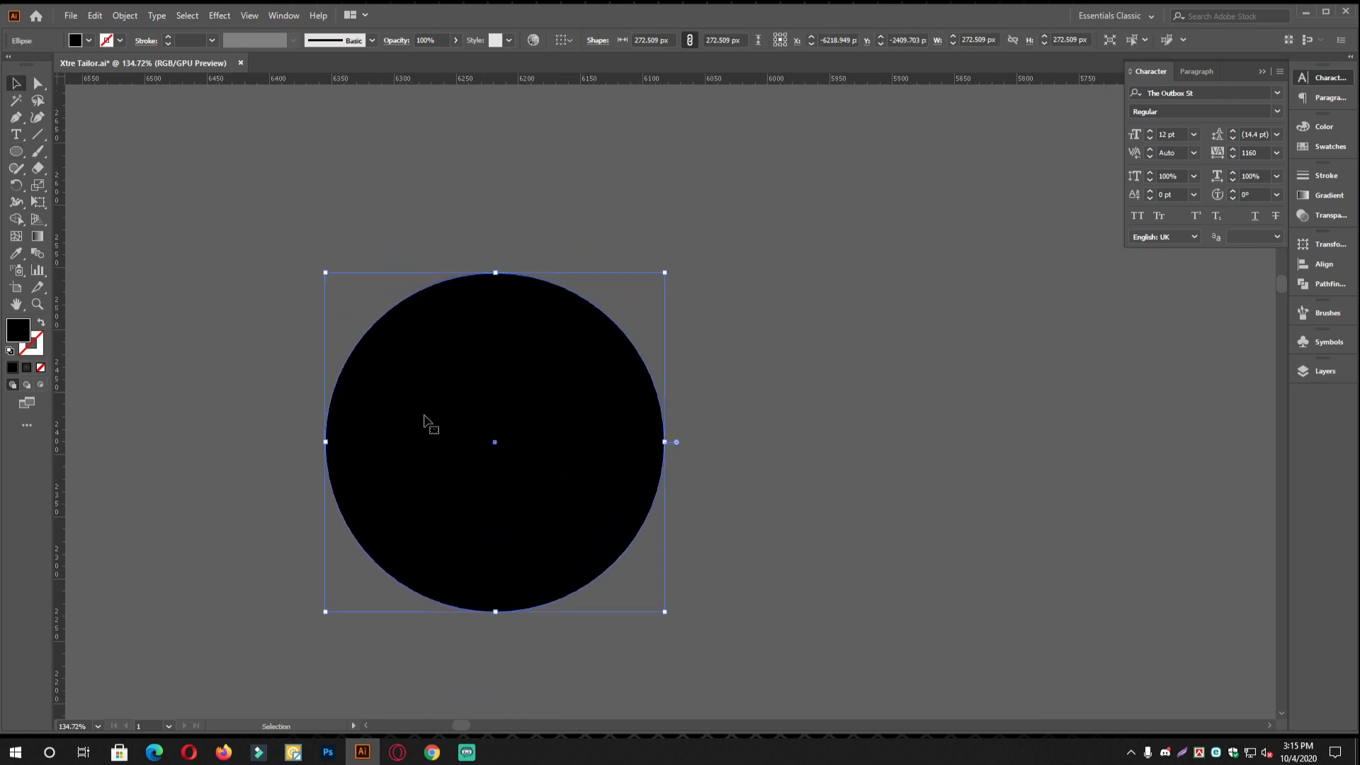
left_click(42, 323)
left_click(355, 311)
left_click_drag(522, 303, 547, 304)
mouse_move(569, 346)
left_mouse_down()
mouse_move(580, 403)
mouse_move(439, 262)
left_mouse_up()
Add a smaller concentric copy of the circle, about 254 px across, inside the first one
key("a")
key("v")
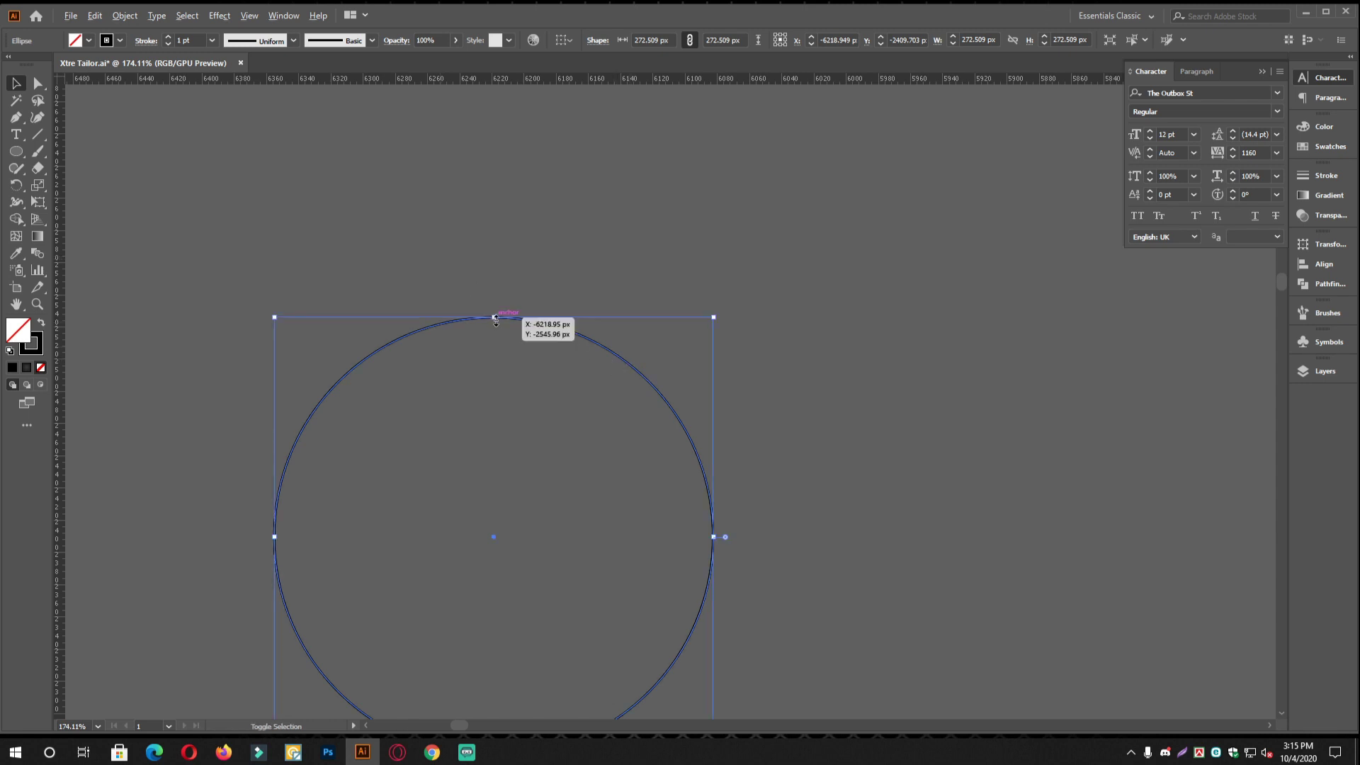
left_click_drag(495, 319, 494, 332)
left_click(690, 323)
scroll(516, 356, "up", 2)
scroll(582, 363, "down", 2)
left_click_drag(574, 364, 572, 332)
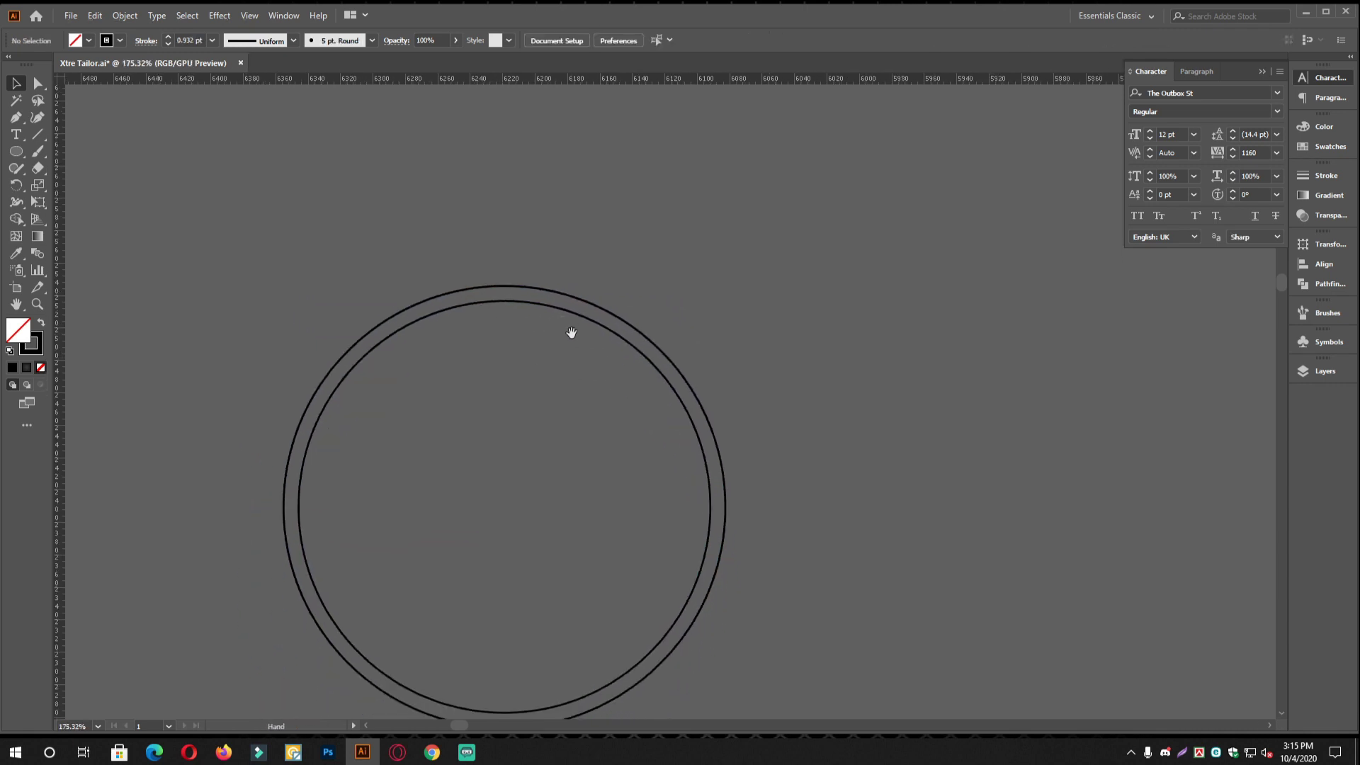
Swap the inner circle's fill and stroke so it is solid black with no outline
left_click(553, 312)
left_click(42, 321)
left_click(43, 317)
left_click(167, 248)
left_click(416, 321)
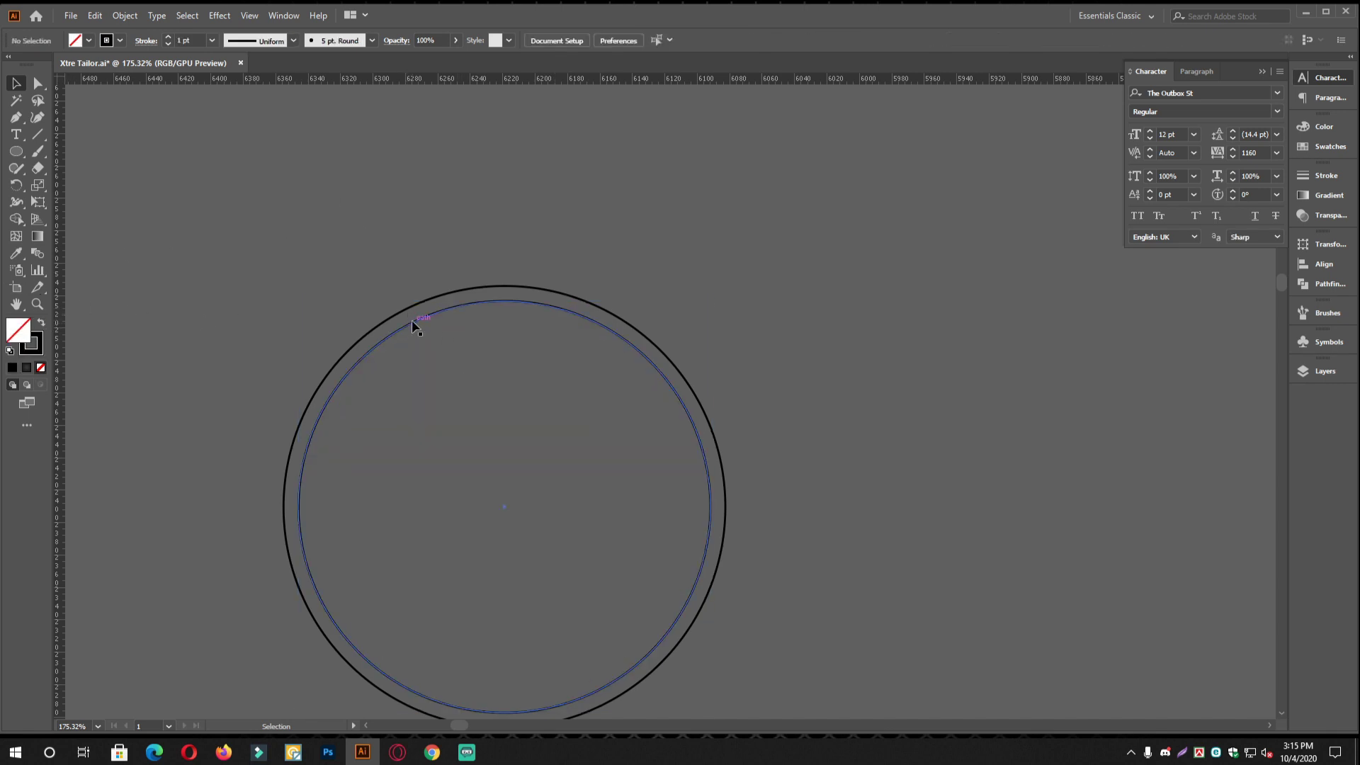
left_click(39, 324)
left_click(721, 311)
scroll(557, 424, "down", 4)
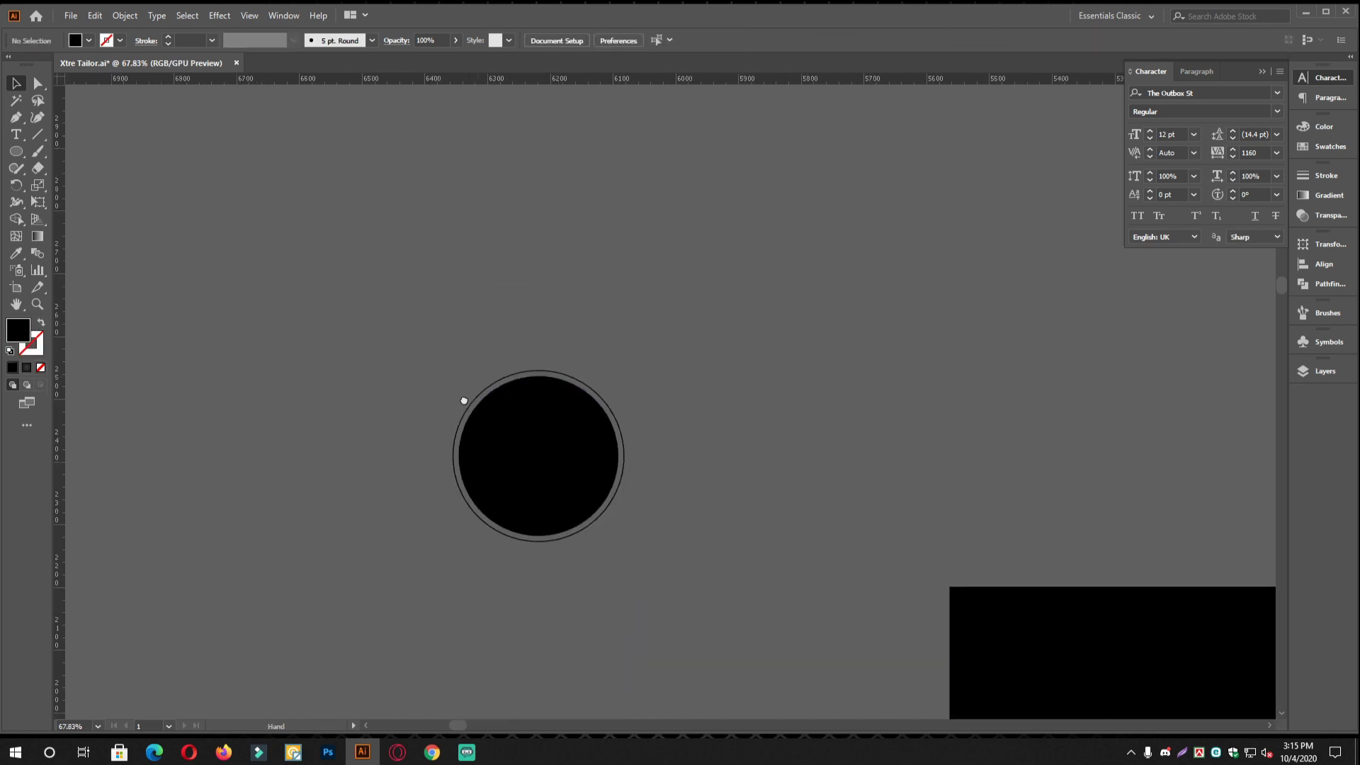
Set the outer circle's stroke weight to 6 pt
scroll(525, 403, "up", 5)
left_click_drag(632, 443, 595, 422)
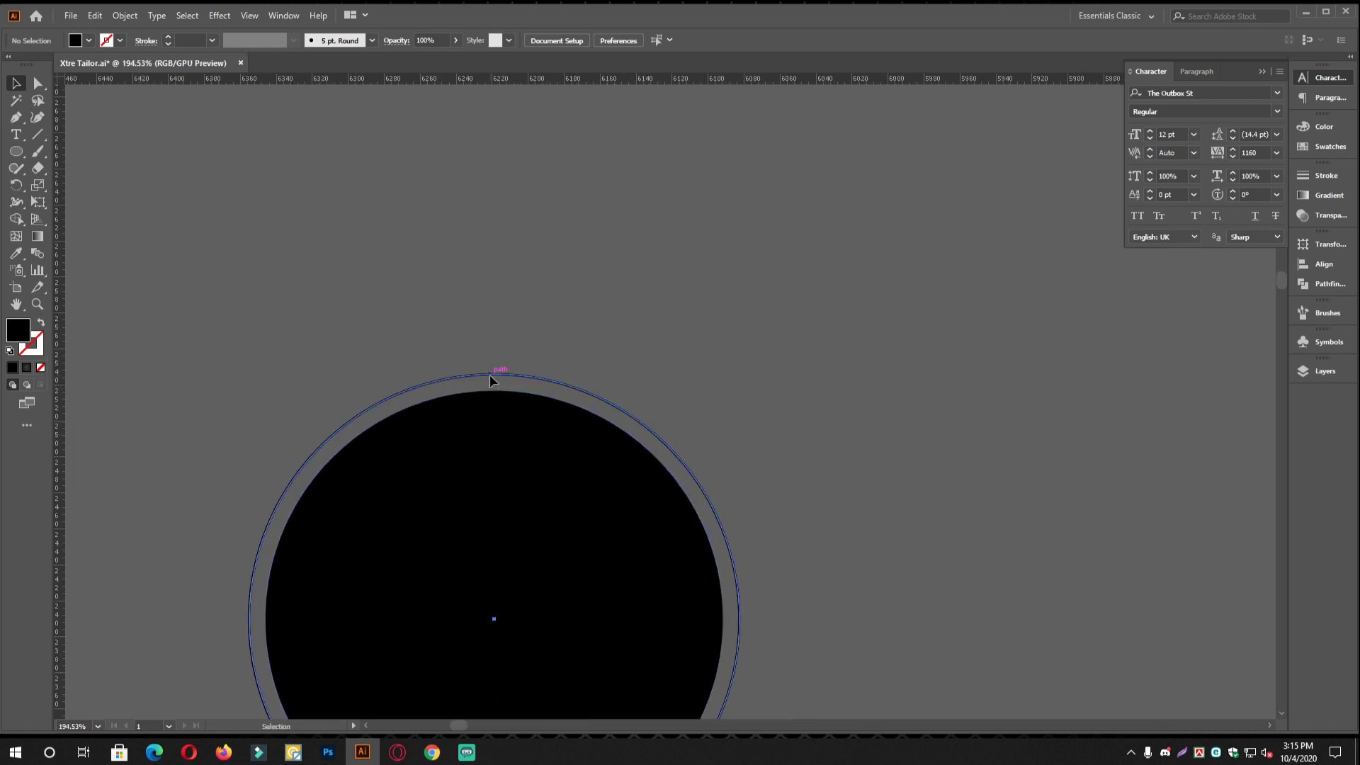
left_click(491, 374)
left_click(1314, 177)
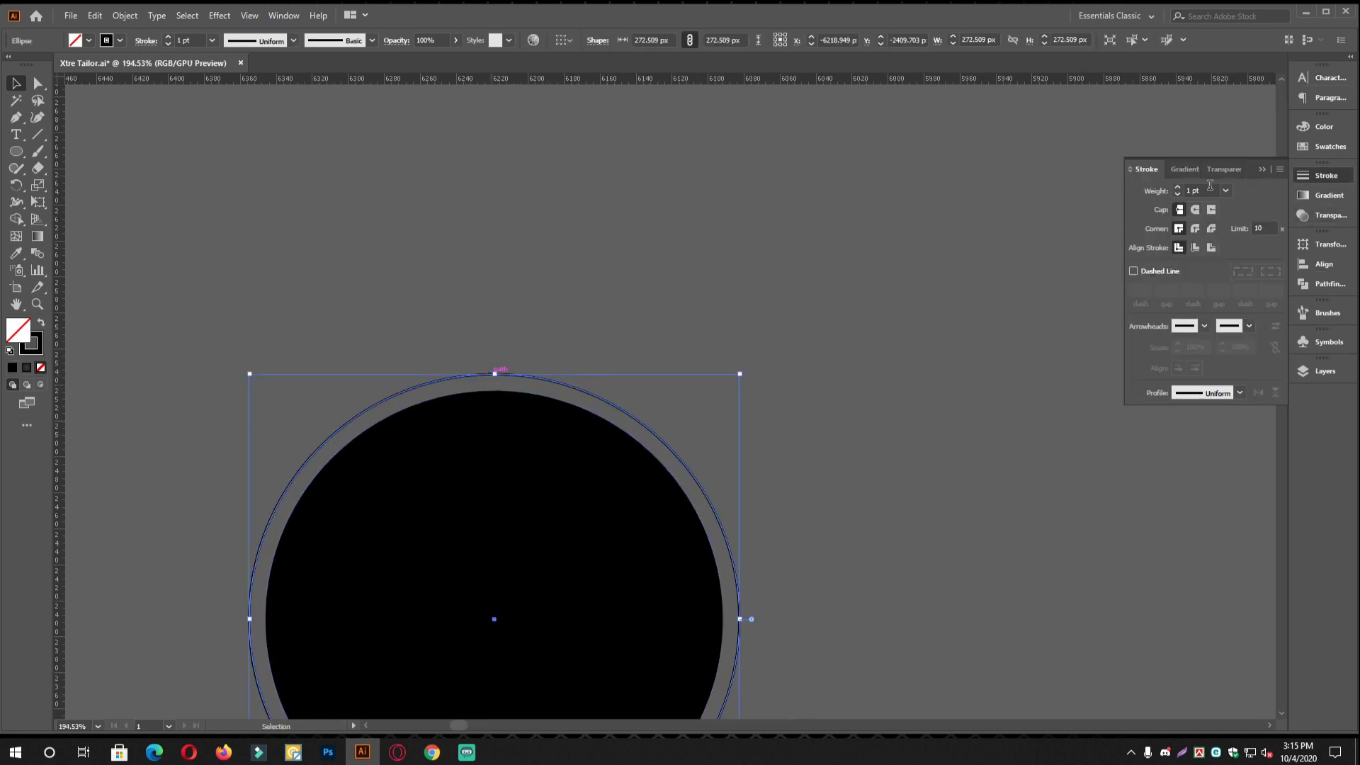
type("6")
key("Return")
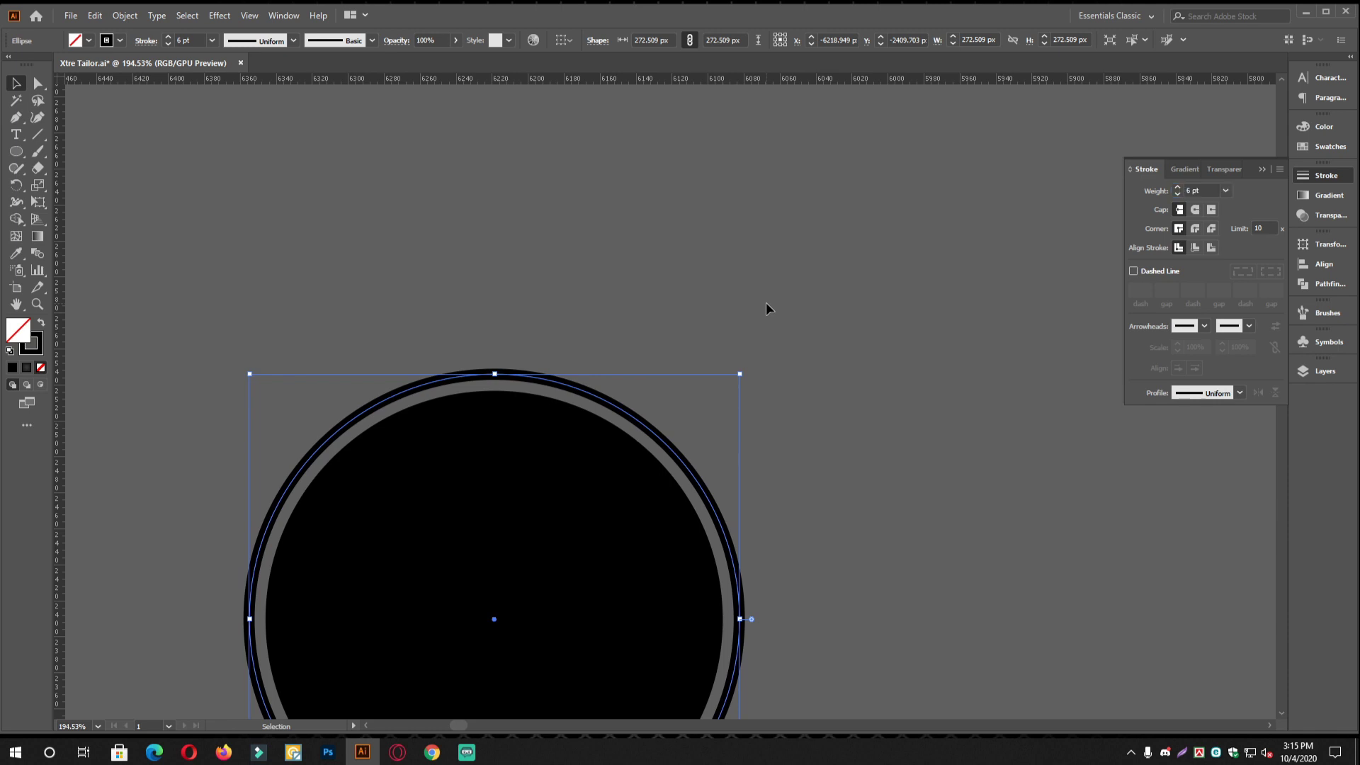
left_click(766, 302)
Draw a small circle about 27 px across above the button and give it a solid black fill without outline
scroll(795, 405, "down", 8)
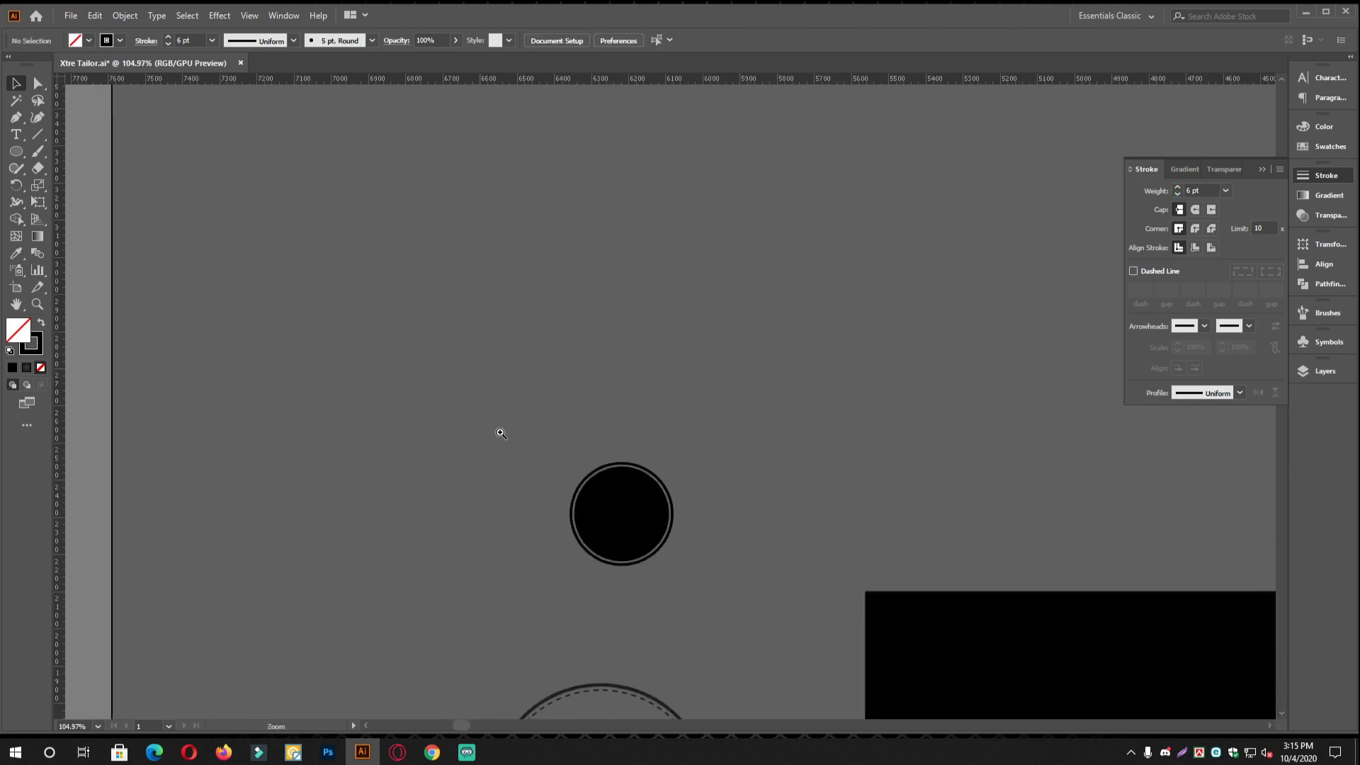
scroll(904, 619, "down", 1)
left_click_drag(513, 494, 850, 678)
left_click_drag(569, 321, 622, 347)
left_click_drag(586, 365, 632, 536)
left_click_drag(467, 531, 498, 476)
left_click_drag(500, 482, 629, 539)
scroll(477, 403, "up", 4)
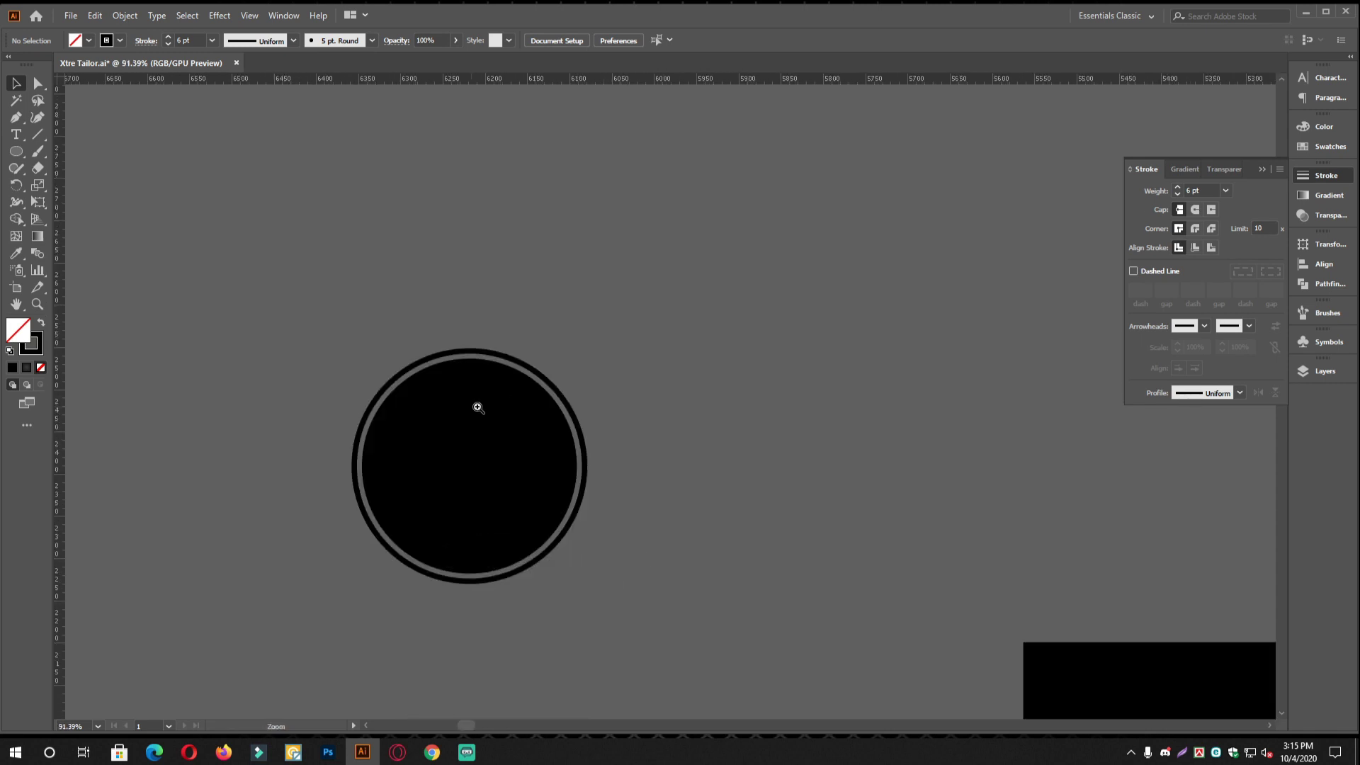
left_click(19, 152)
left_click_drag(551, 322, 558, 373)
mouse_move(413, 294)
left_mouse_down()
mouse_move(416, 316)
mouse_move(440, 303)
left_mouse_up()
key("v")
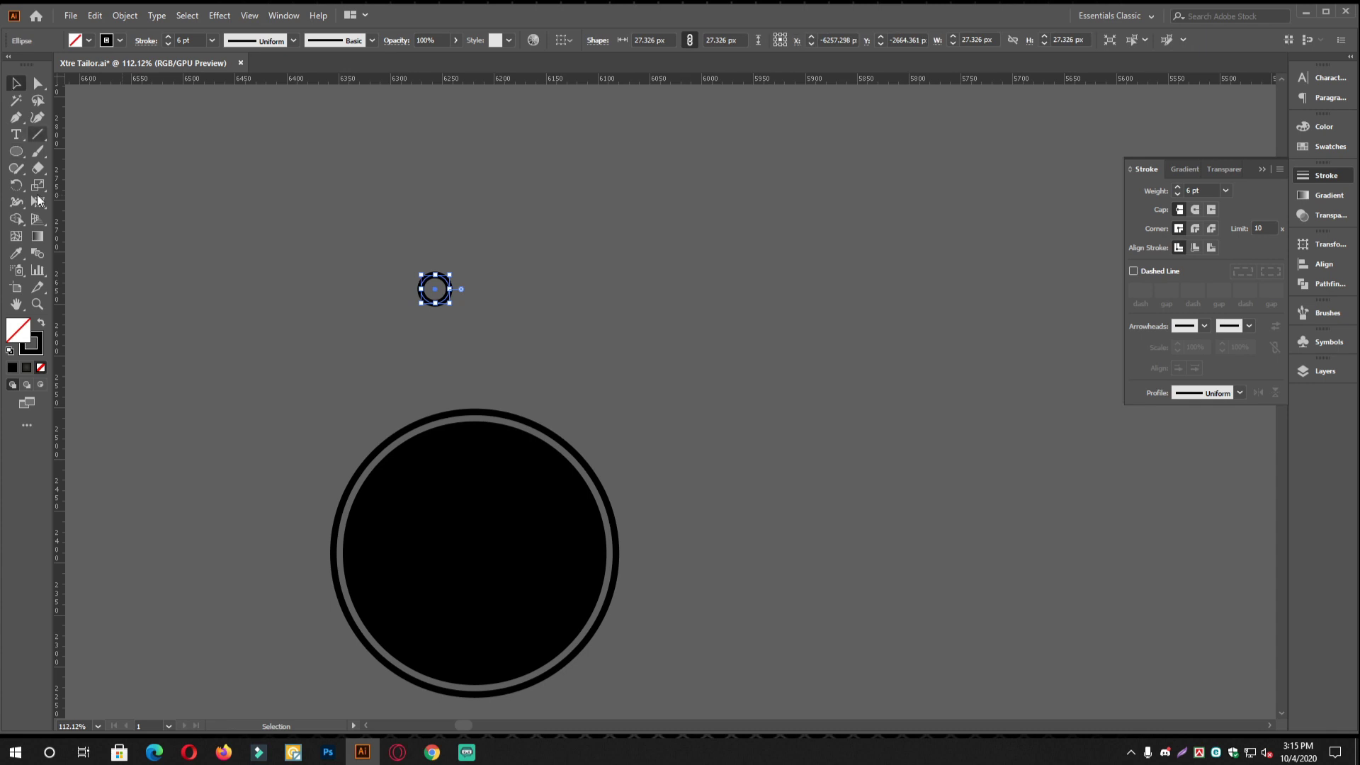
left_click(40, 324)
left_click(567, 324)
Duplicate the small circle into a tightly spaced two-by-two grid and group the four circles
scroll(385, 214, "up", 4)
left_click_drag(649, 352, 453, 354)
scroll(413, 380, "up", 2)
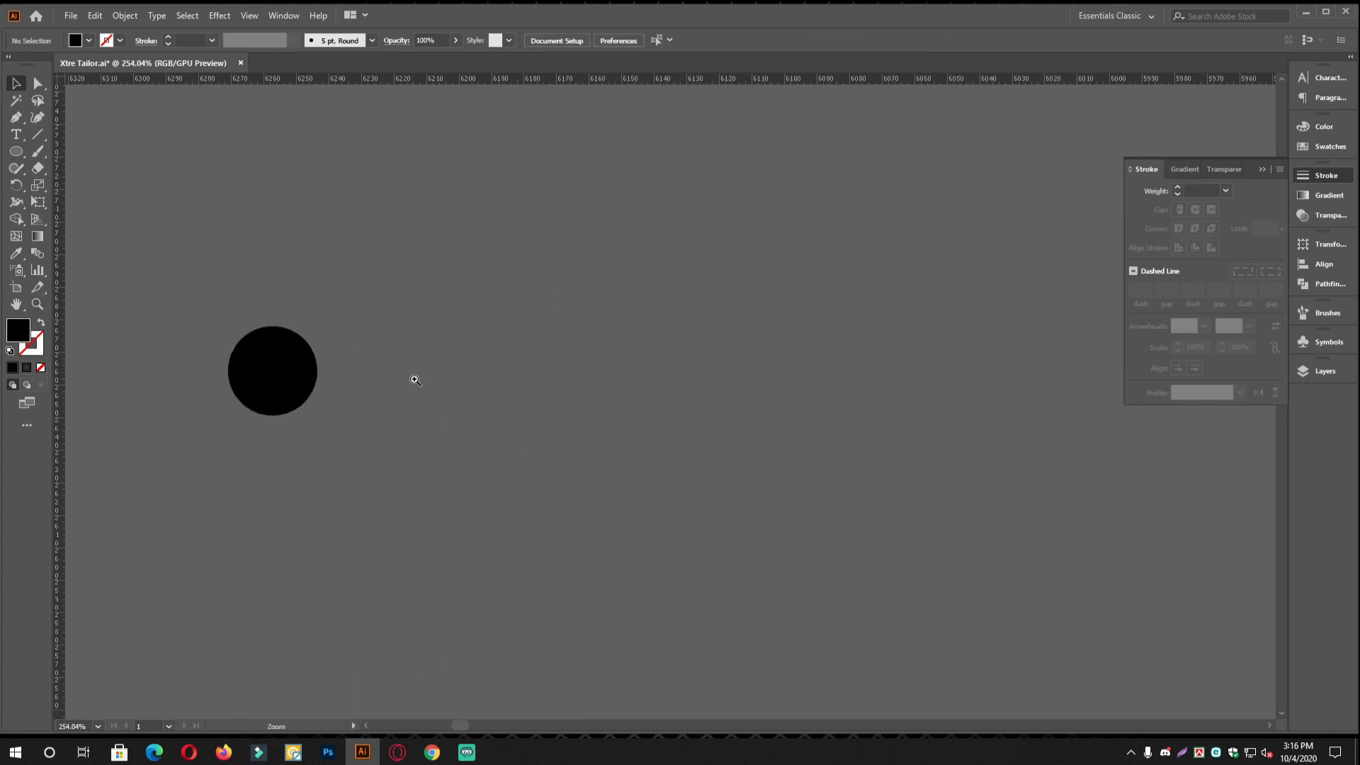
left_click_drag(243, 345, 295, 403)
scroll(294, 403, "up", 1)
left_click_drag(359, 459, 519, 459)
left_click(626, 543)
left_click_drag(626, 542, 661, 468)
left_click_drag(661, 469, 211, 333)
left_click_drag(345, 401, 353, 563)
left_click(810, 565)
scroll(683, 552, "down", 2)
left_click_drag(677, 556, 580, 433)
left_click_drag(652, 528, 234, 278)
left_click(729, 480)
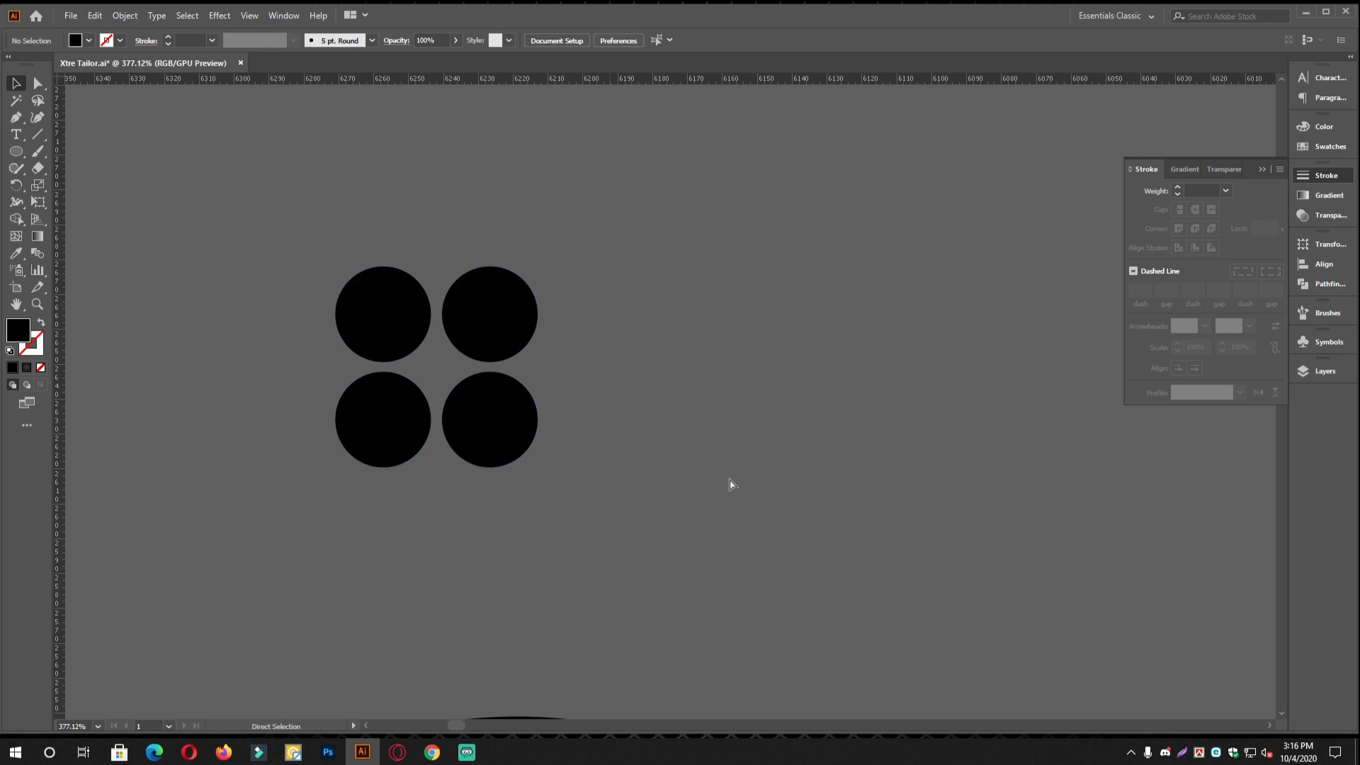
Align the four small circles and the two large circles to a common horizontal and vertical centre
scroll(437, 264, "down", 10)
left_click_drag(437, 263, 427, 252)
left_click(593, 435, "ctrl+alt")
left_click(627, 457)
left_click_drag(410, 194, 808, 559)
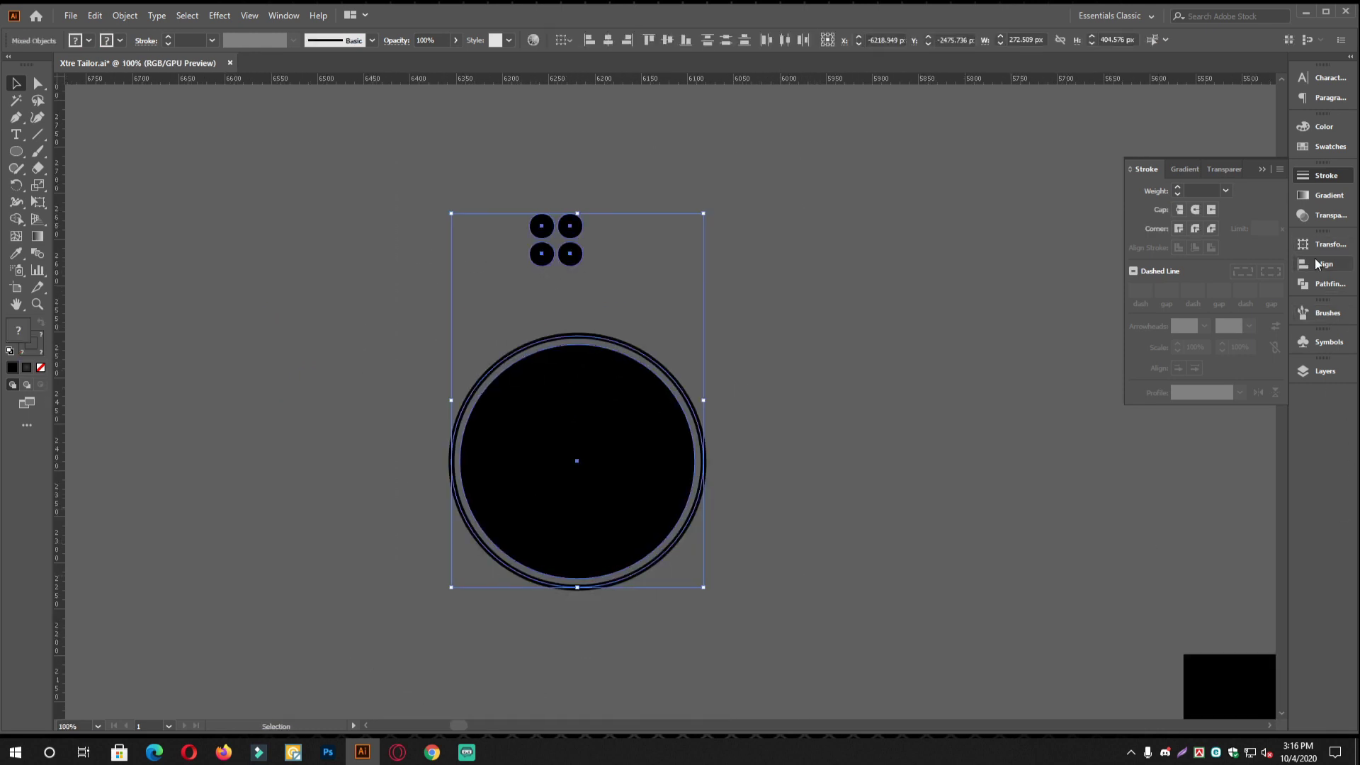
left_click(1317, 264)
left_click(1162, 276)
left_click(1249, 275)
left_click(965, 464)
left_click_drag(566, 389, 618, 351)
left_click(565, 396)
left_click(575, 397)
left_click(853, 540)
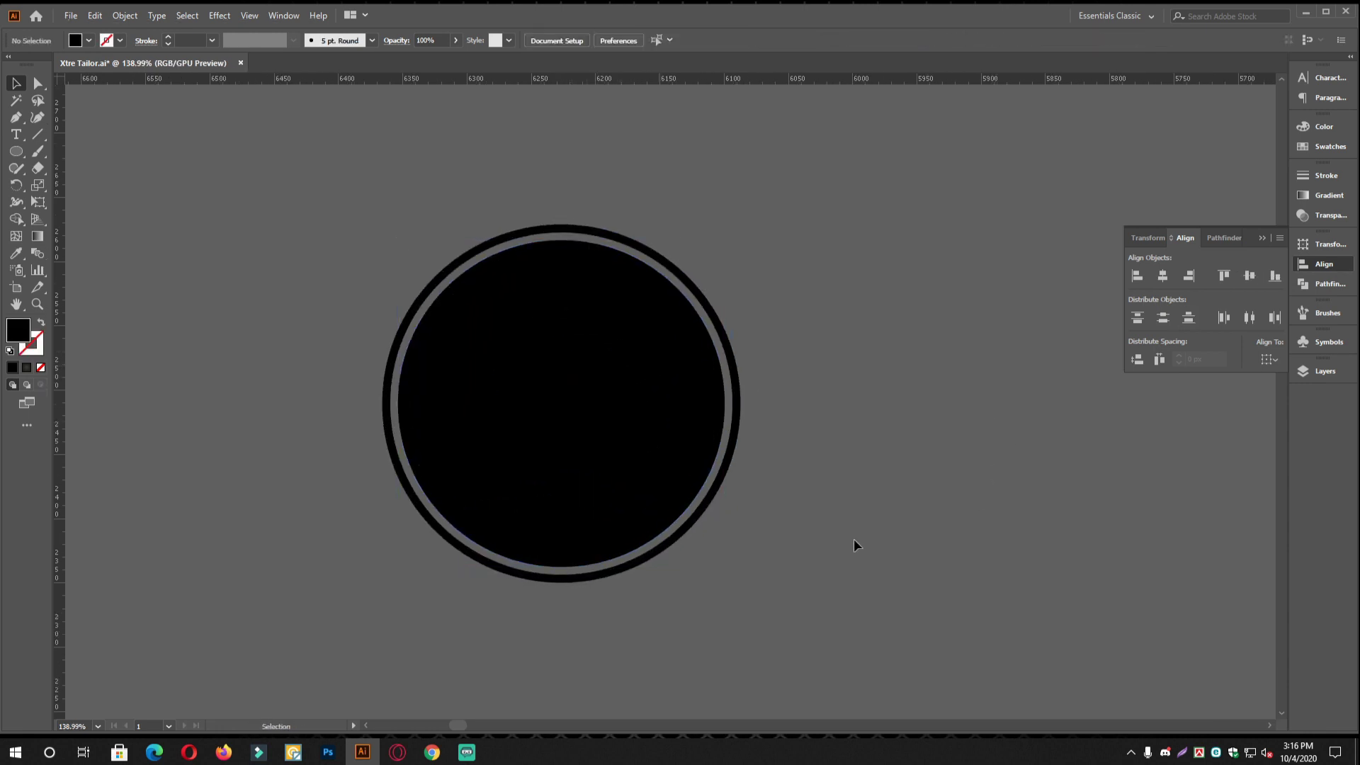
Subtract the four small circles from the inner black disc with Minus Front to cut the button holes
left_click(588, 376)
left_click(585, 275, "shift")
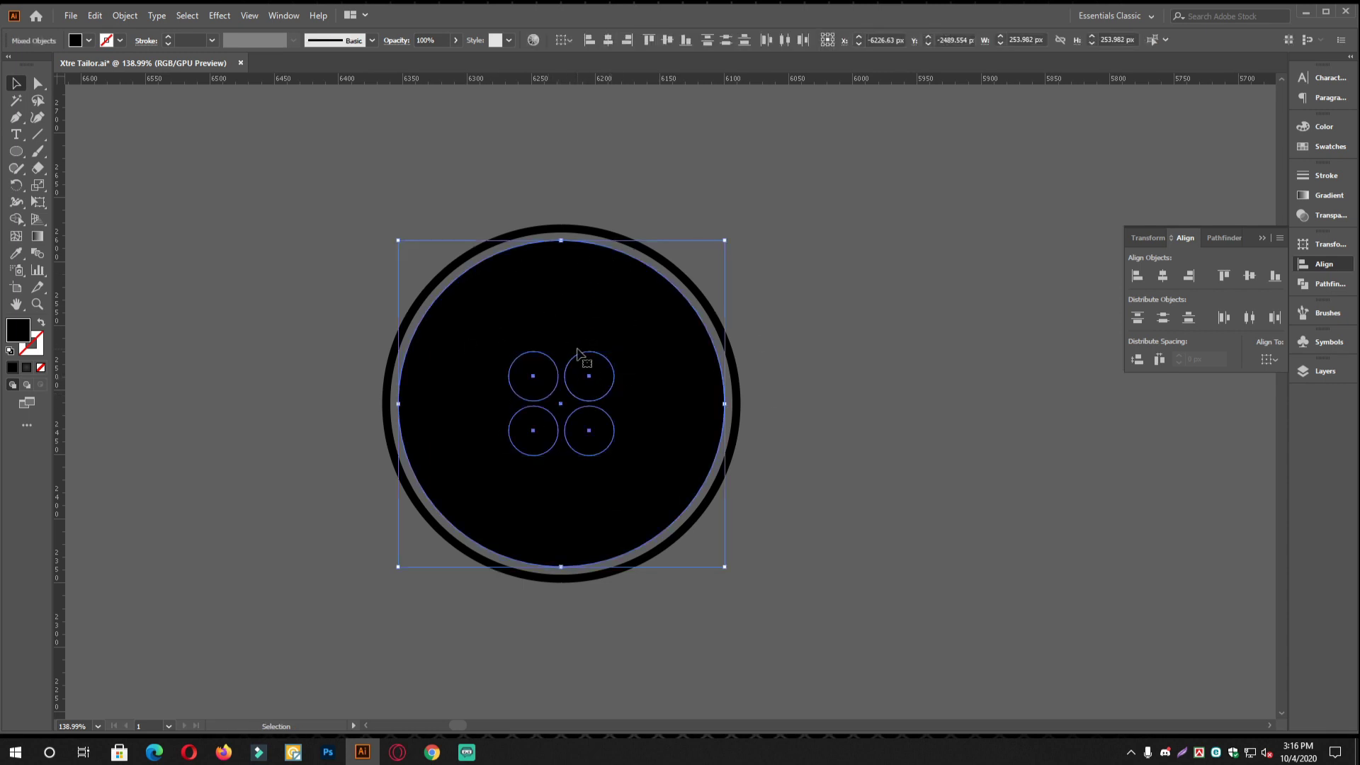
scroll(641, 361, "up", 2)
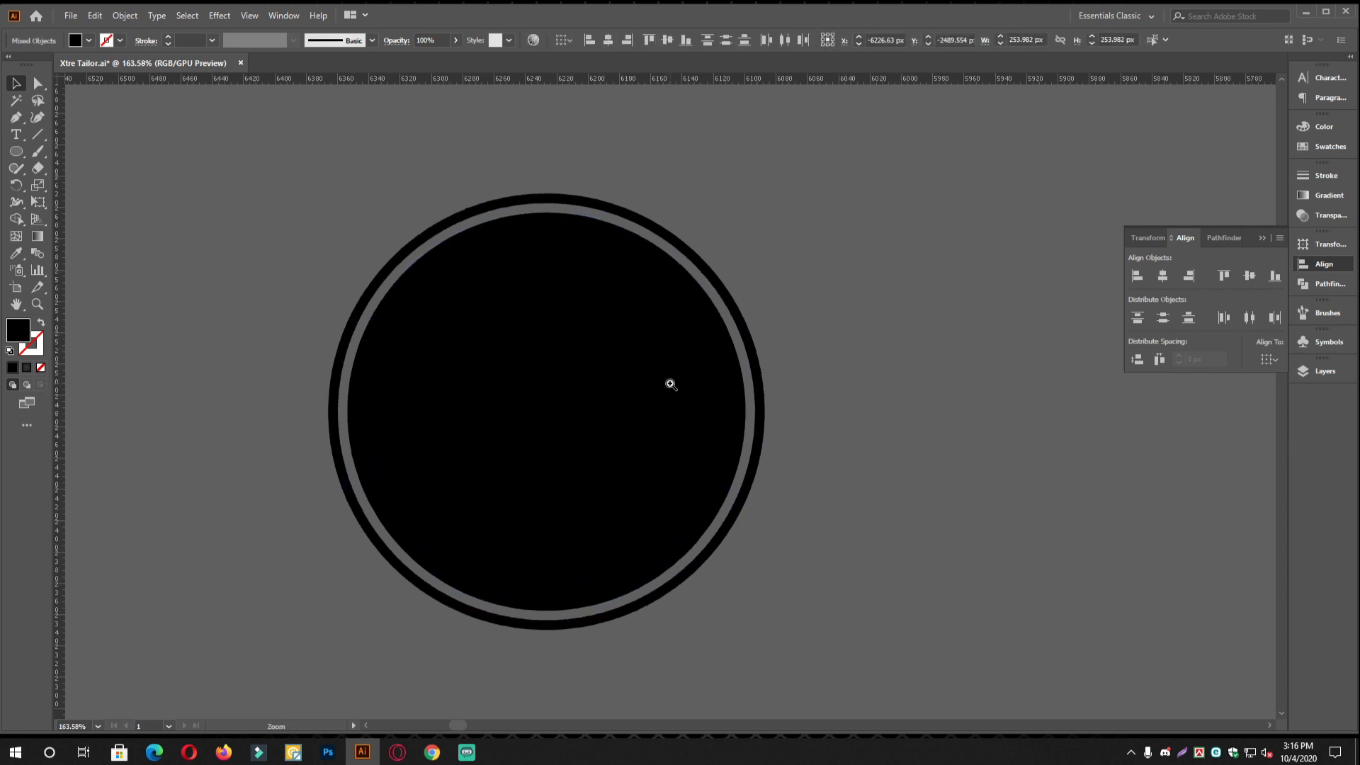
left_click(1327, 284)
left_click(1163, 275)
left_click(819, 566)
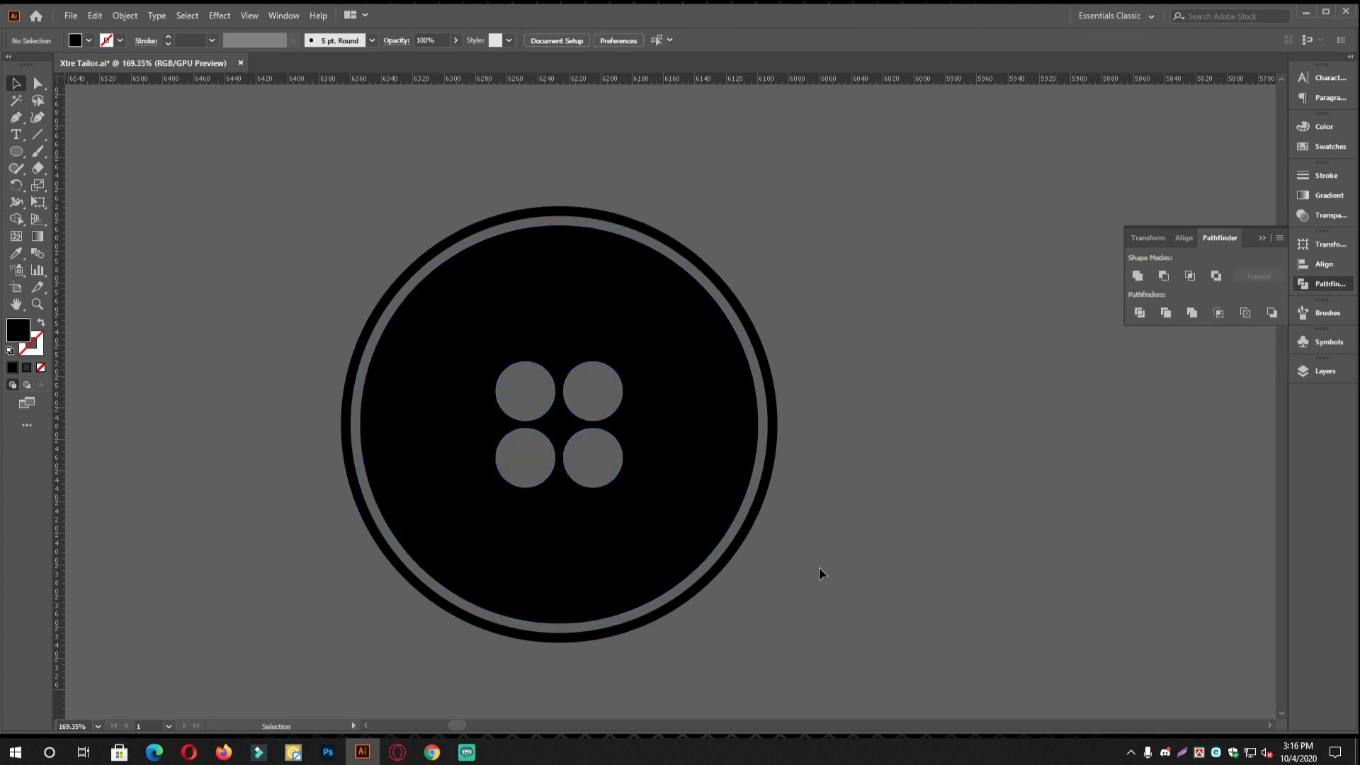
Group the ring with the pierced disc and rotate the button 45° so its holes form a diamond
scroll(709, 496, "down", 3)
scroll(728, 422, "down", 2)
scroll(549, 401, "down", 2)
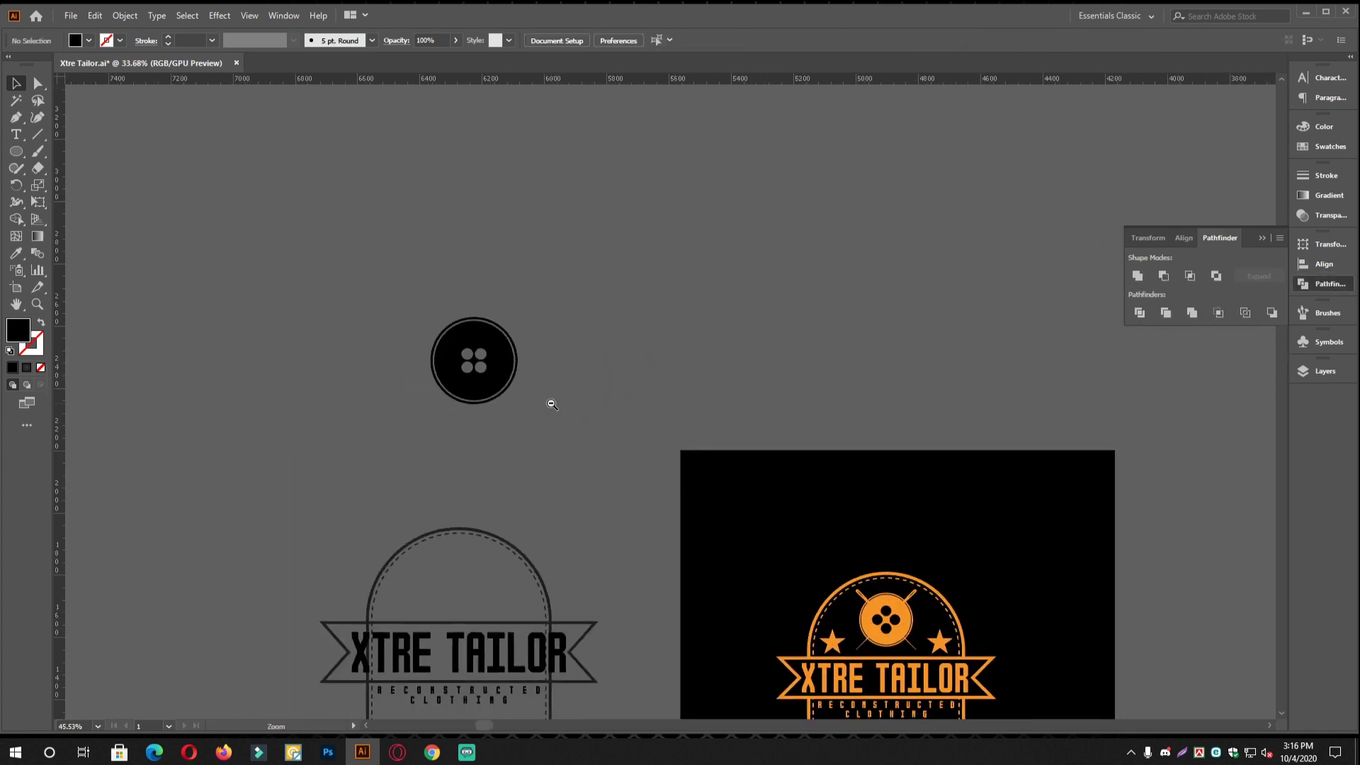
scroll(607, 359, "up", 4)
left_click_drag(741, 553, 833, 623)
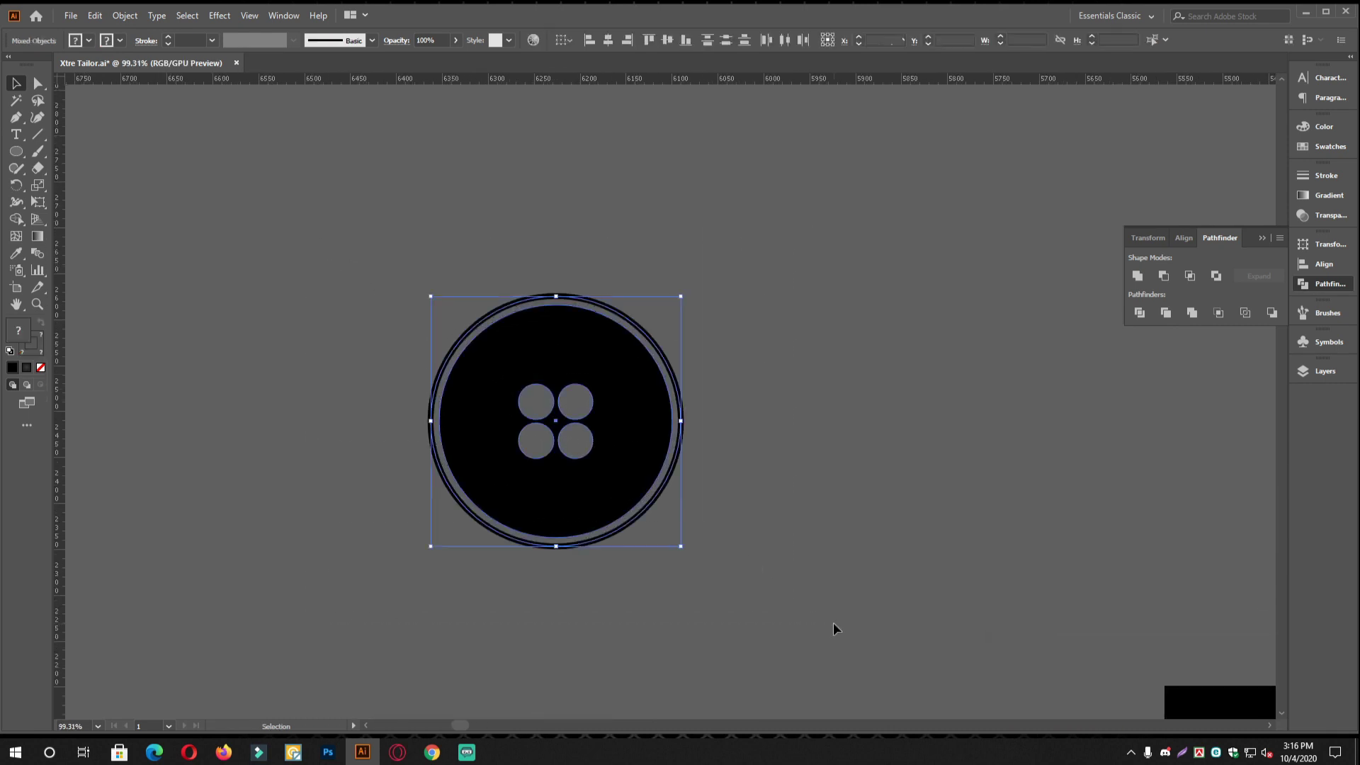
key("ctrl+g")
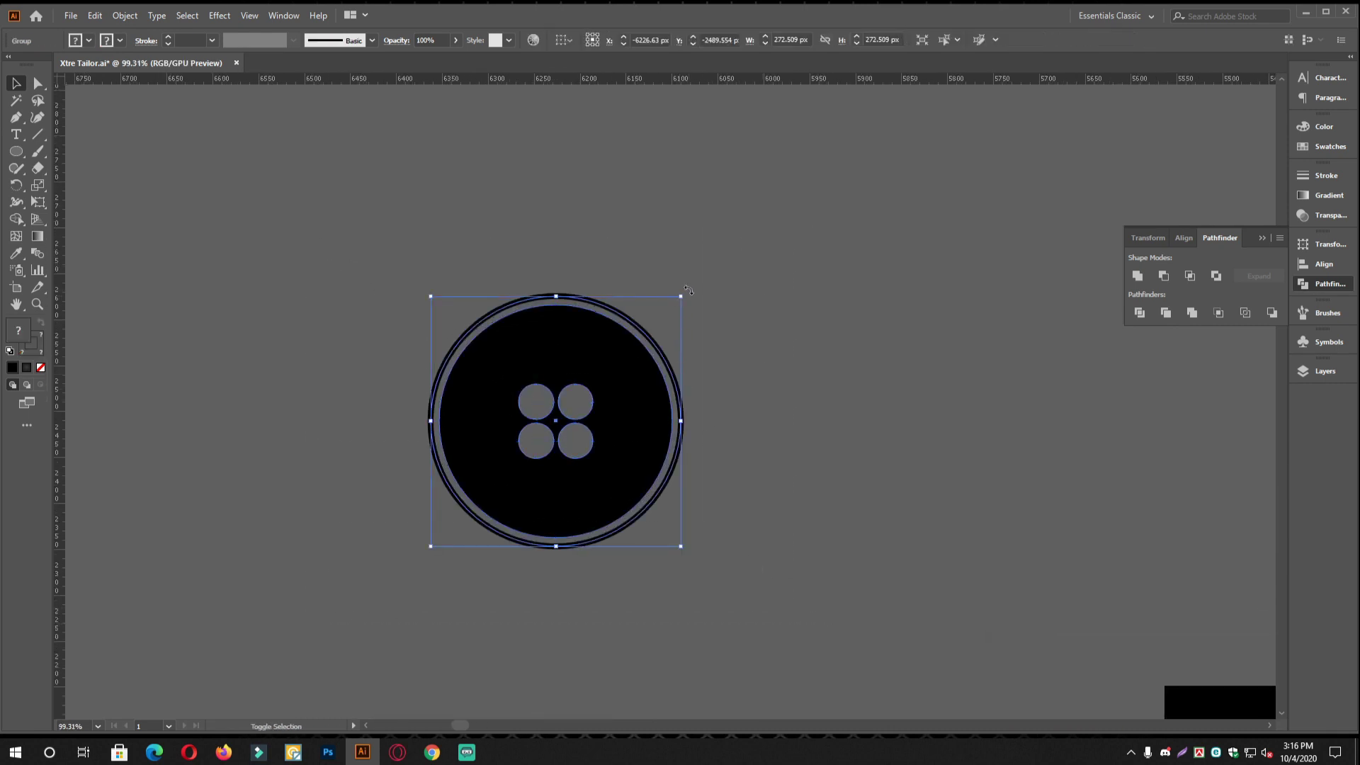
left_click_drag(703, 317, 804, 436)
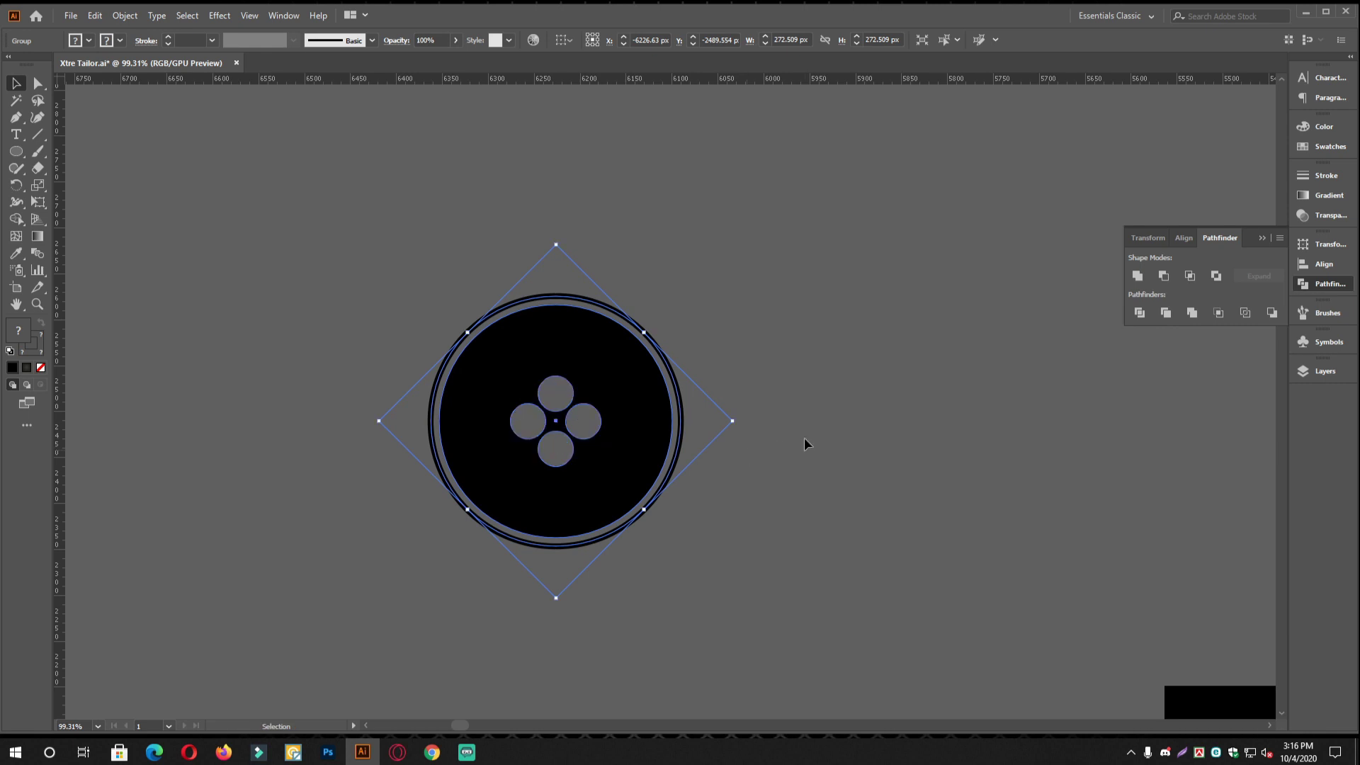
left_click(804, 437)
Draw a horizontal line segment about 447 px long above the button
scroll(750, 443, "up", 1)
scroll(750, 442, "down", 10)
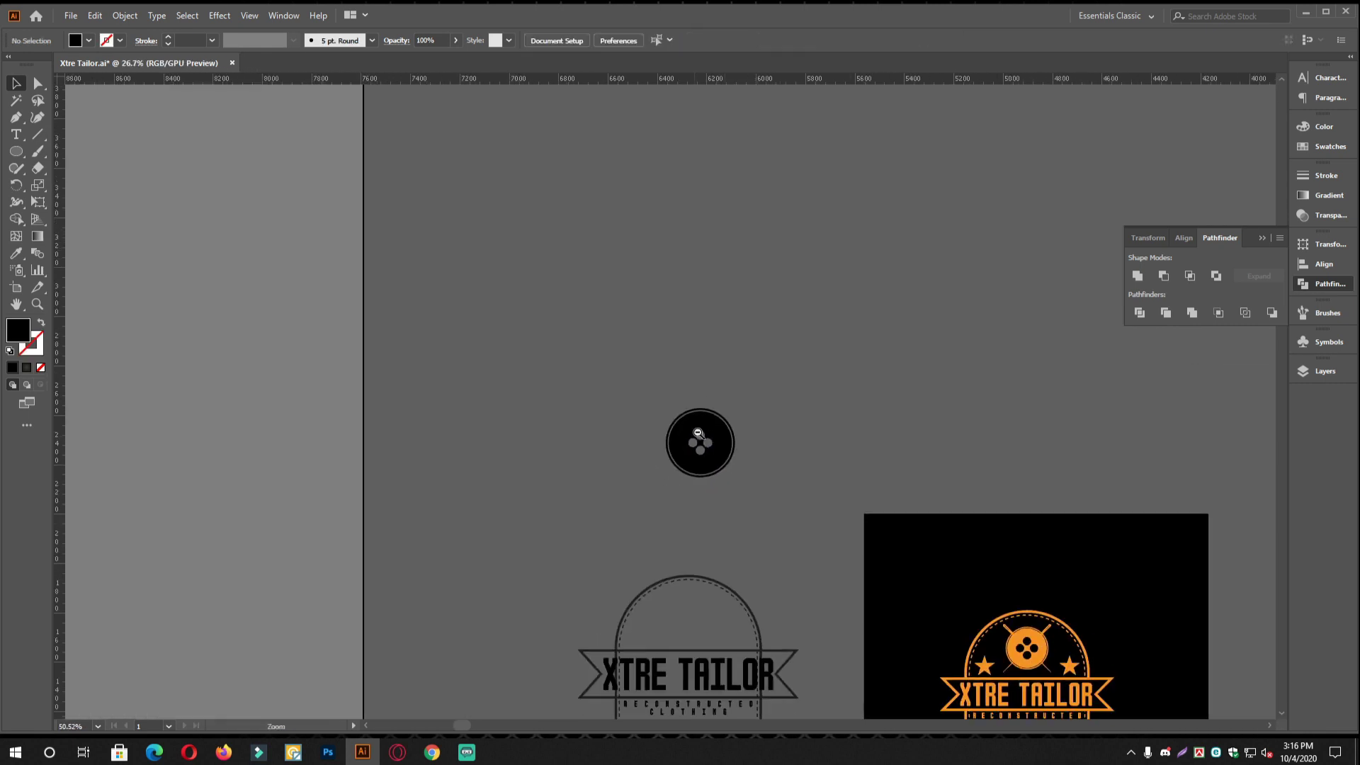
left_click_drag(495, 415, 756, 534)
left_click_drag(318, 153, 362, 406)
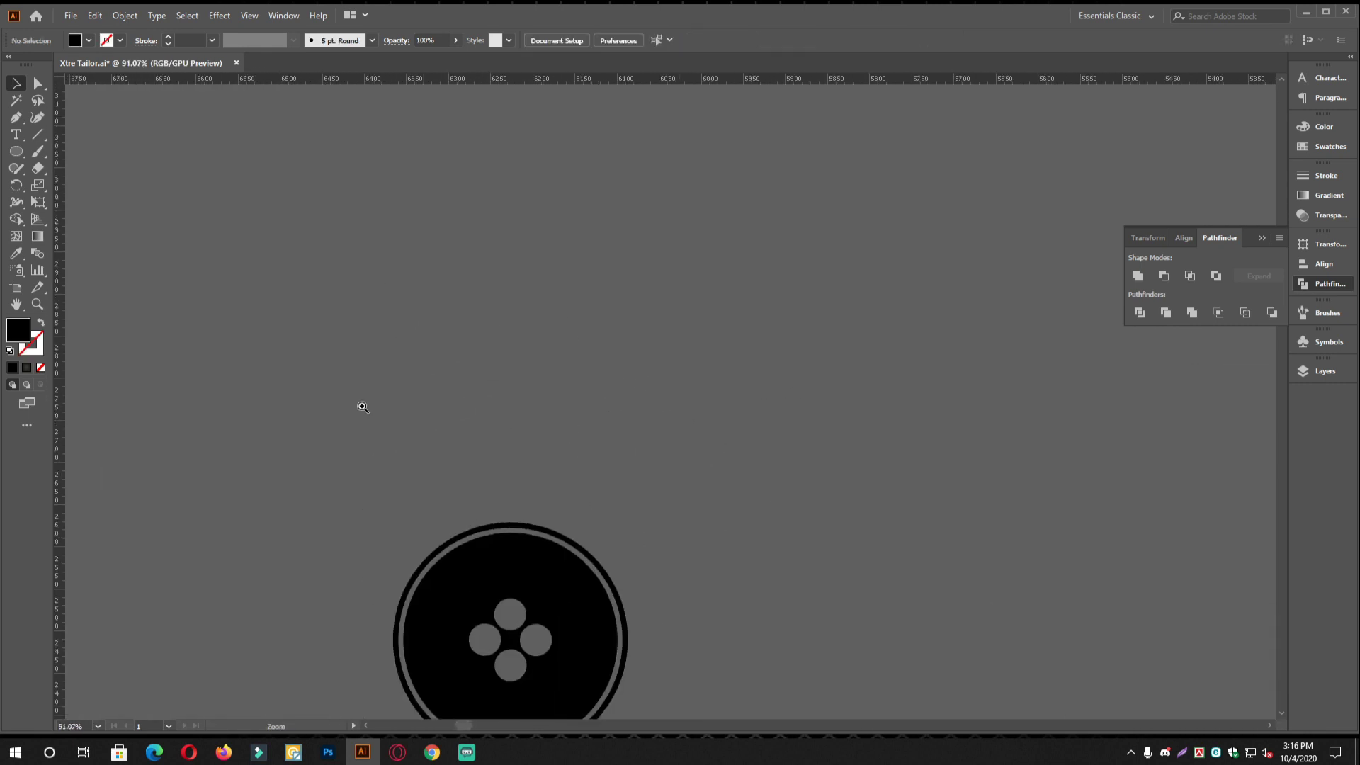
left_click_drag(604, 437, 572, 404)
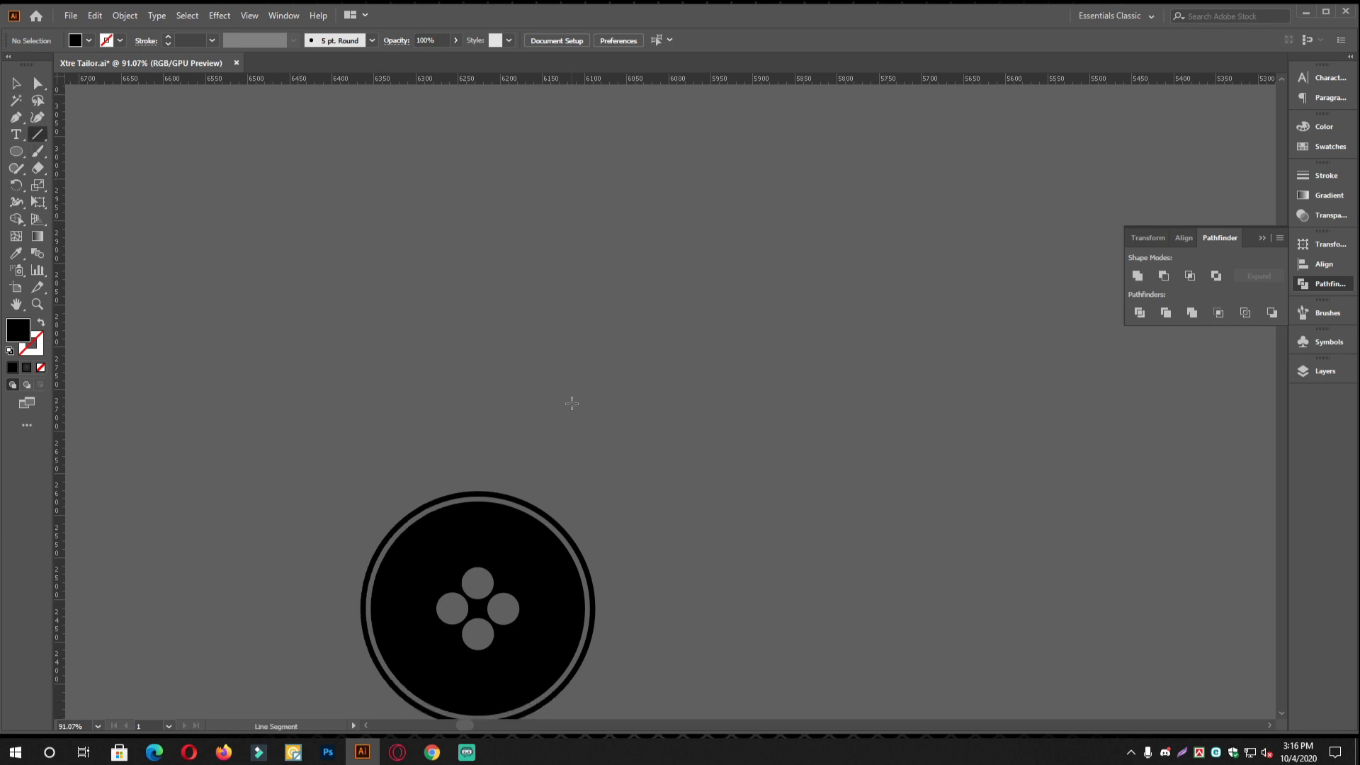
left_click_drag(228, 383, 604, 382)
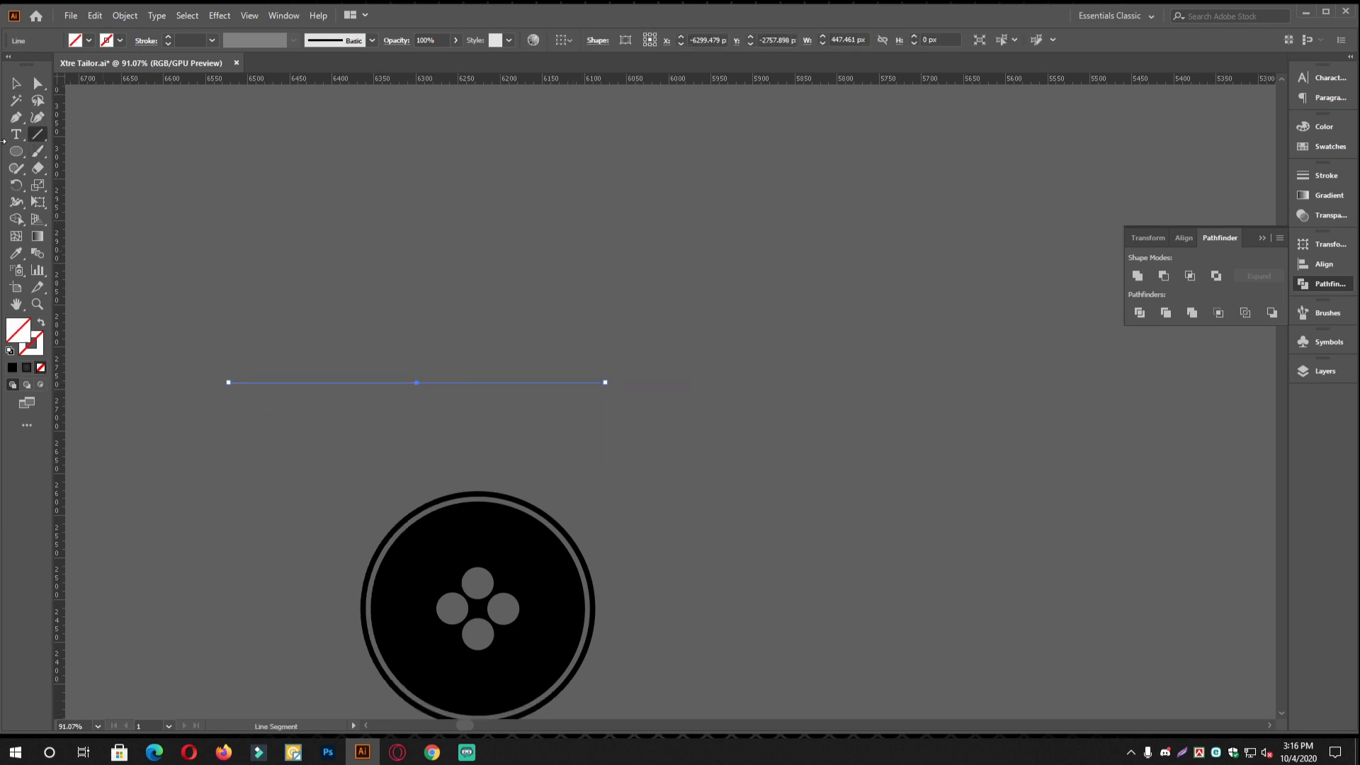
Sample the button's black onto the line with the Eyedropper and swap it from fill to stroke
left_click(16, 253)
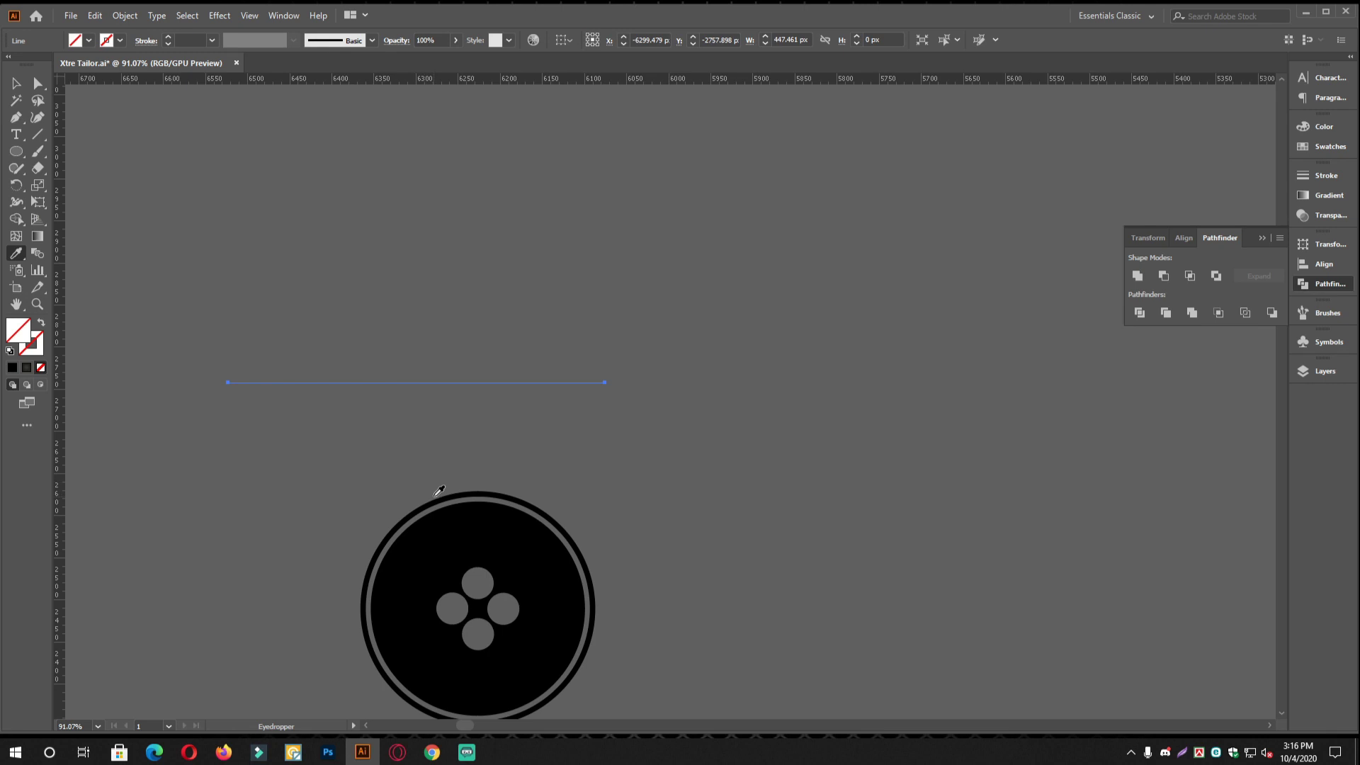
left_click(435, 495)
left_click(419, 546)
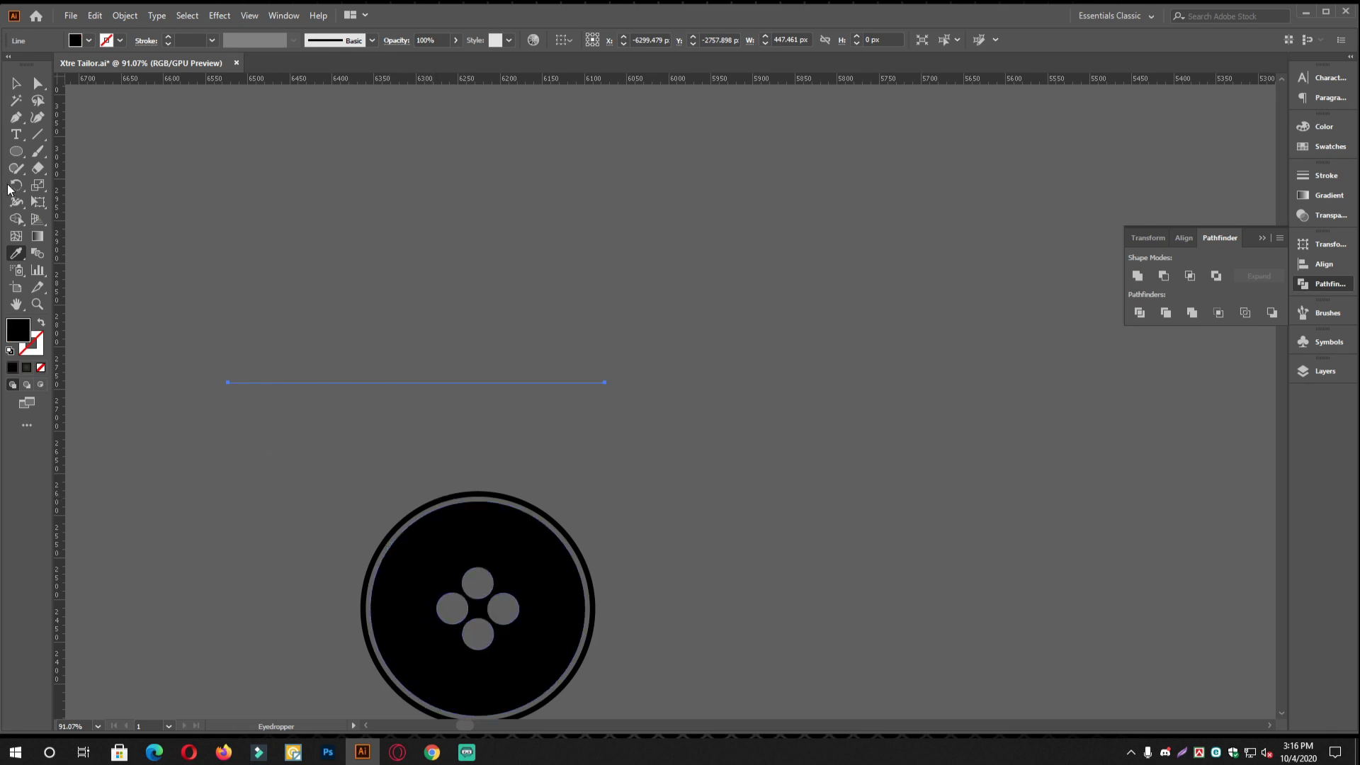
left_click(14, 84)
left_click(40, 322)
left_click(259, 425)
mouse_move(369, 438)
left_mouse_down()
mouse_move(440, 444)
mouse_move(505, 500)
left_mouse_up()
left_click(680, 418)
Set the line's stroke weight to 10 pt
left_click(1325, 176)
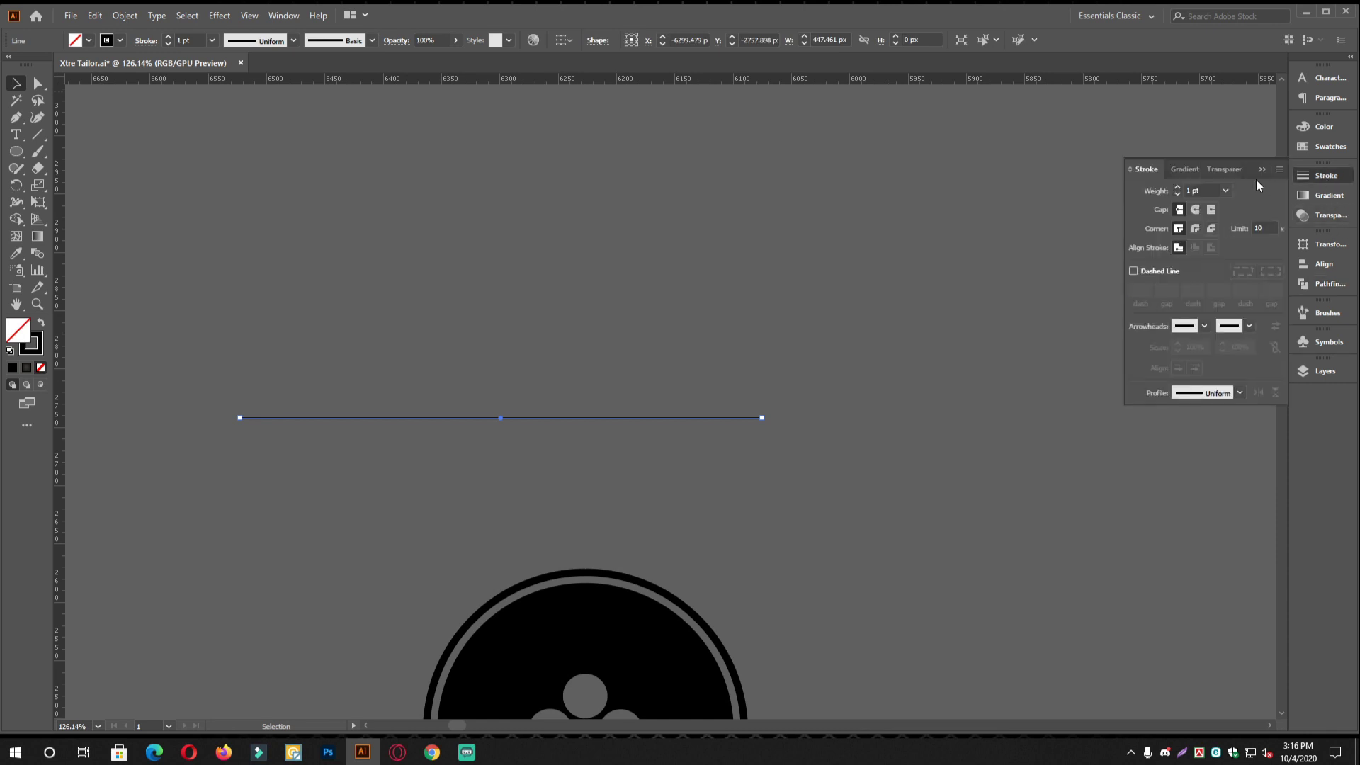
left_click(1205, 192)
key("Up")
key("Up")
key("Up")
key("Up")
key("Up")
key("Up")
key("Up")
key("Up")
key("Up")
key("Up")
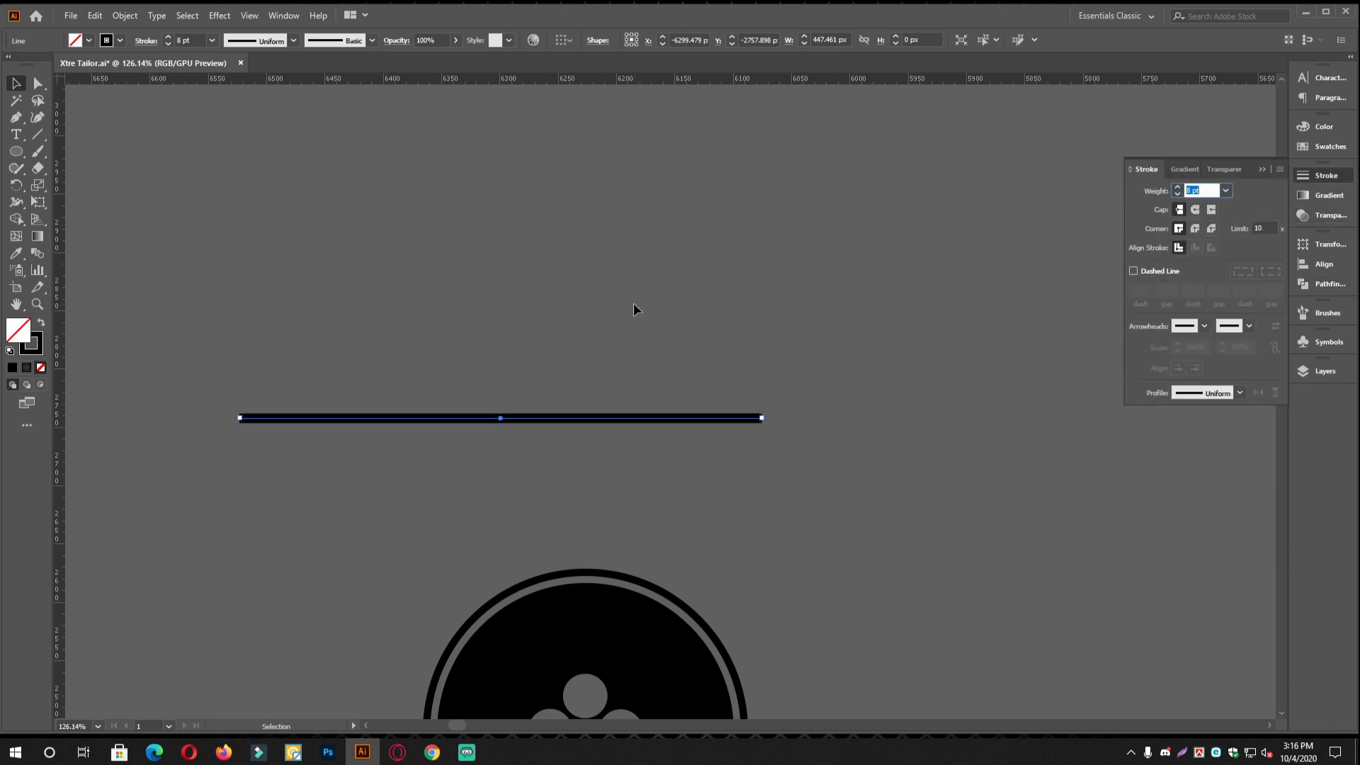
key("Up")
key("Down")
key("Down")
key("Return")
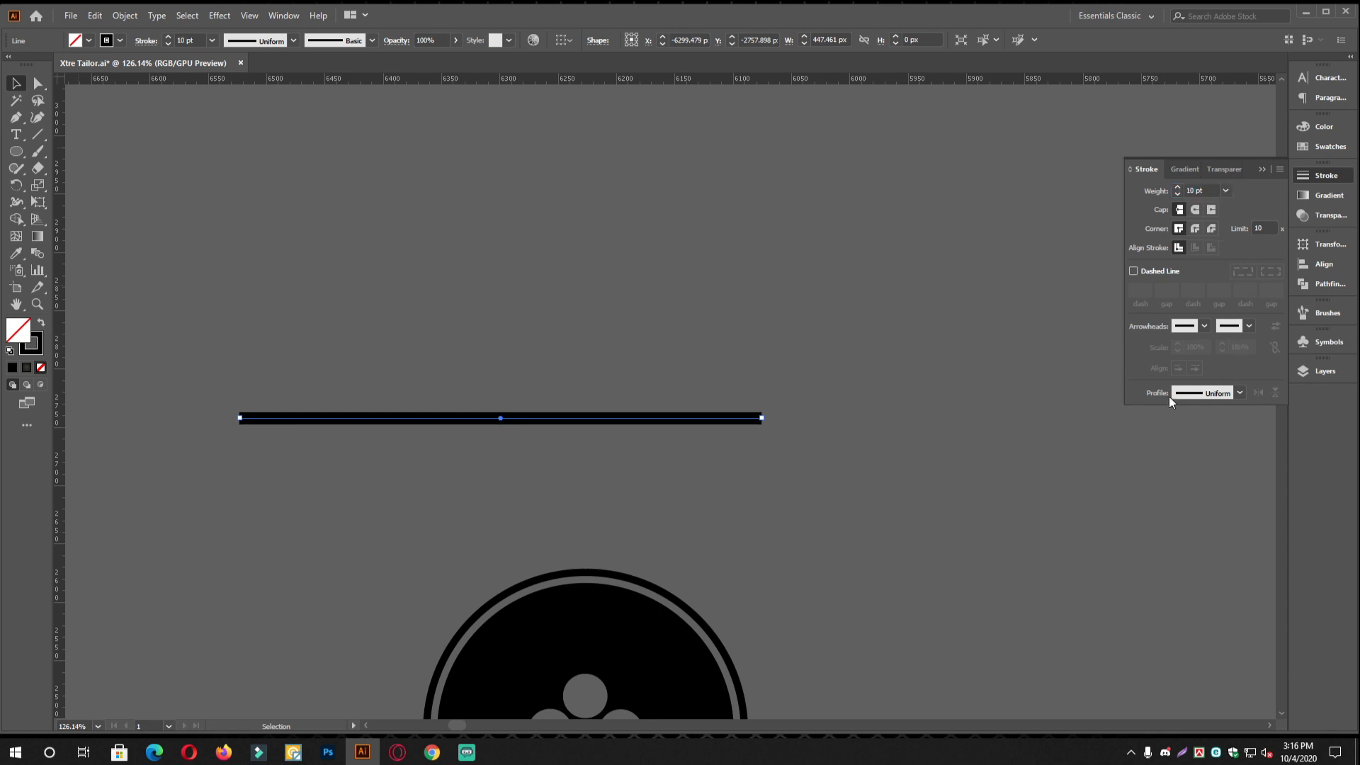
Apply the triangular tapered width profile to the line so it narrows to a point at its right end
left_click(1192, 392)
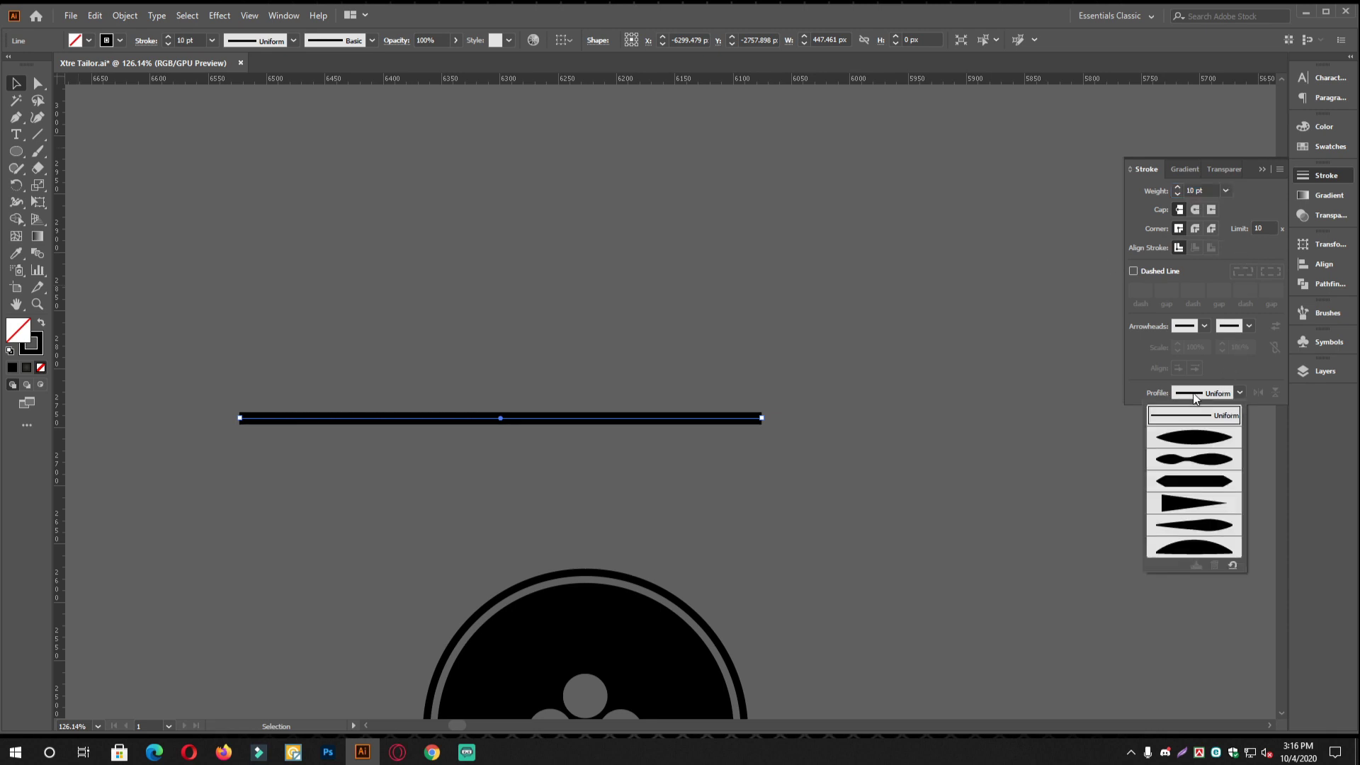
left_click(1169, 509)
left_click(804, 456)
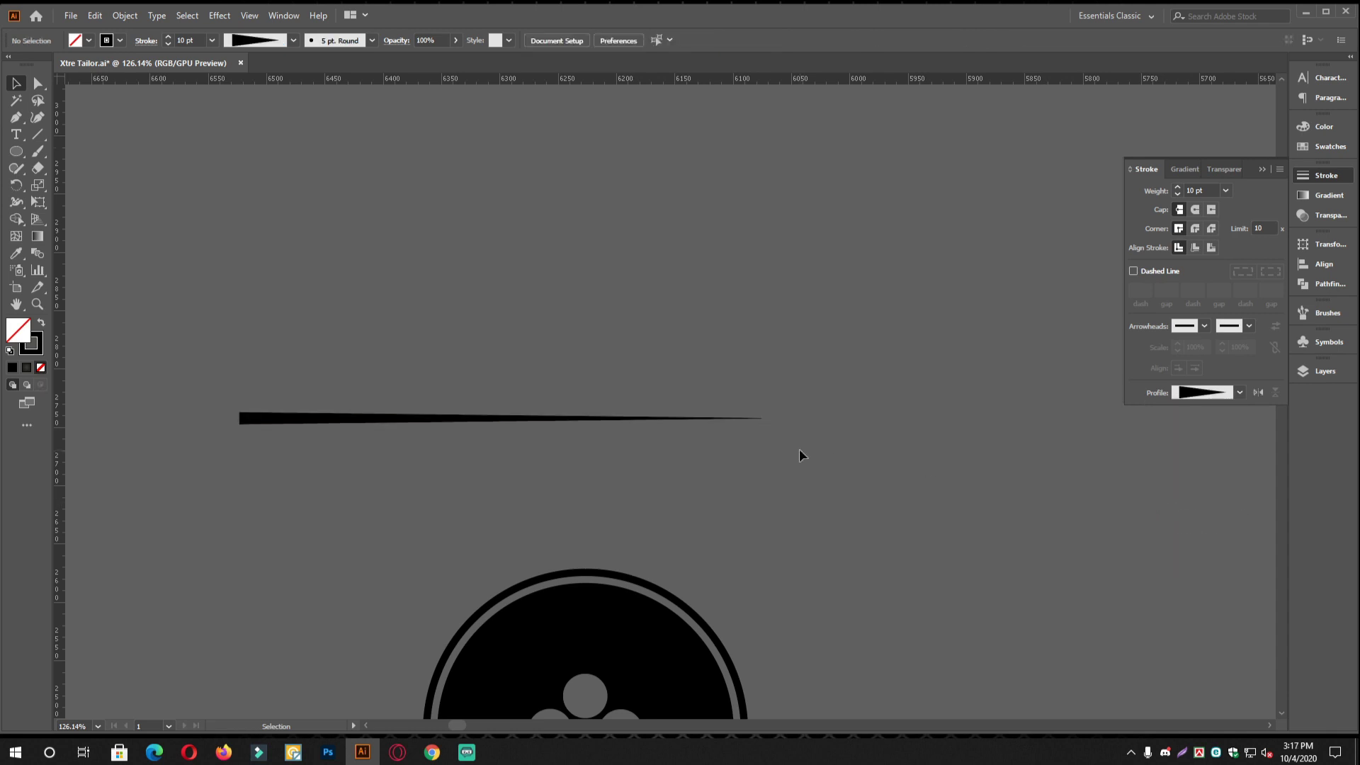
scroll(464, 430, "up", 2)
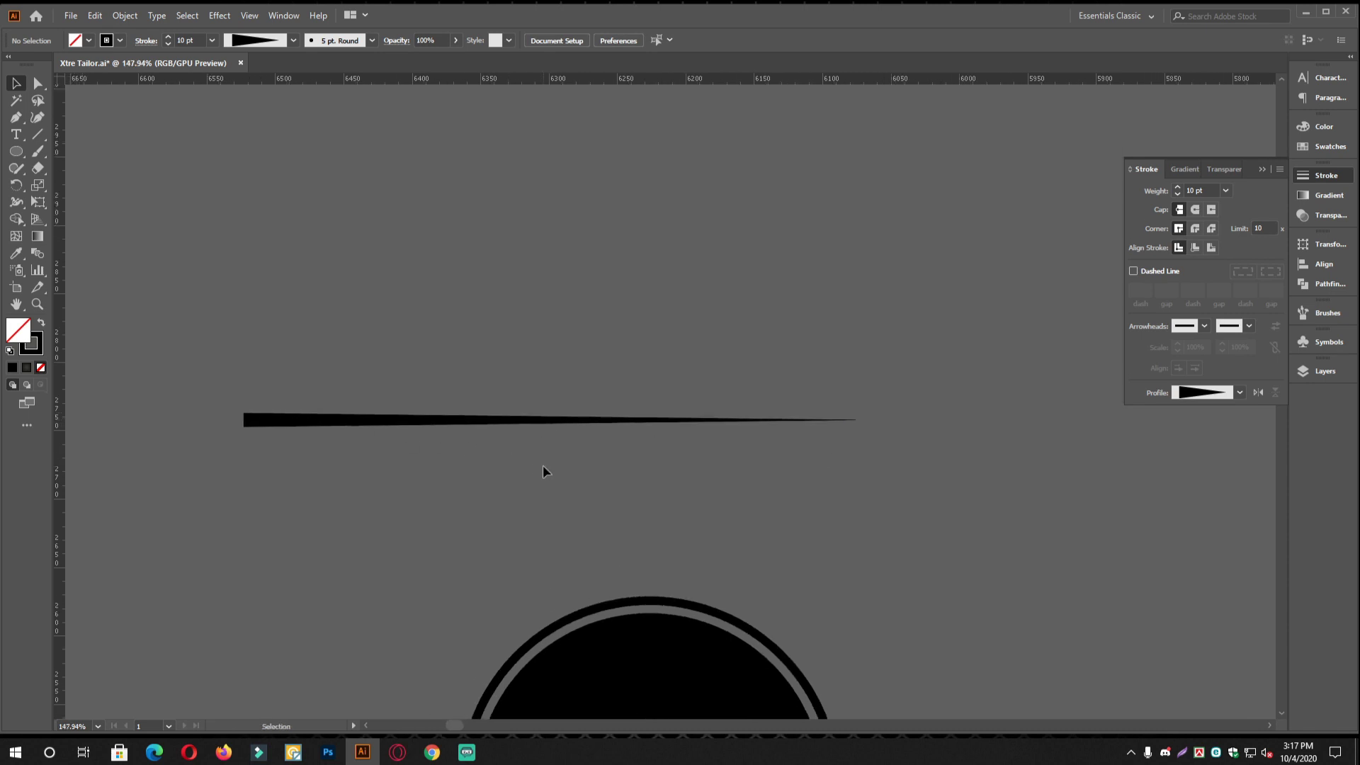
Expand the tapered line's appearance into a filled shape
left_click_drag(543, 468, 433, 329)
left_click(348, 330)
left_click_drag(336, 324, 422, 504)
left_click(125, 15)
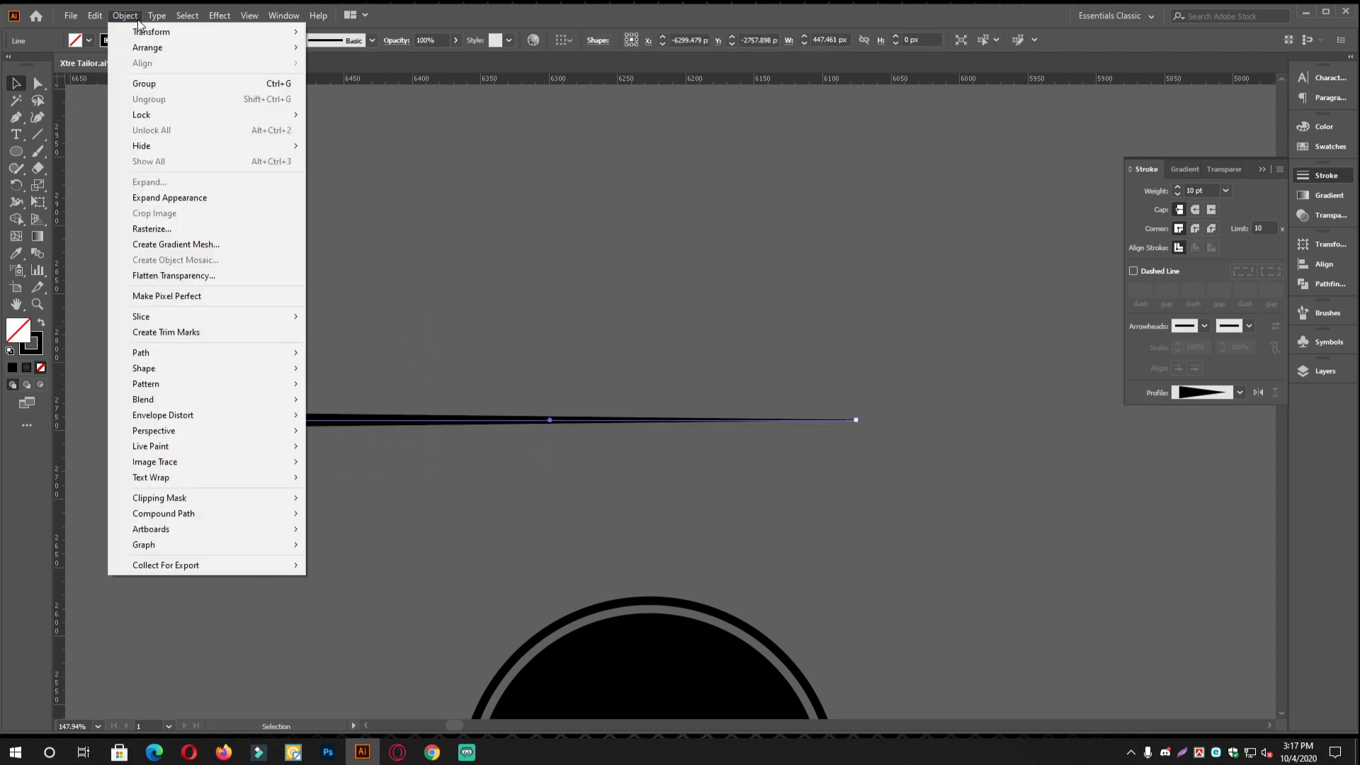
left_click(172, 201)
left_click(569, 296)
Fully round the two corners at the needle's blunt end
left_click_drag(226, 453, 330, 383)
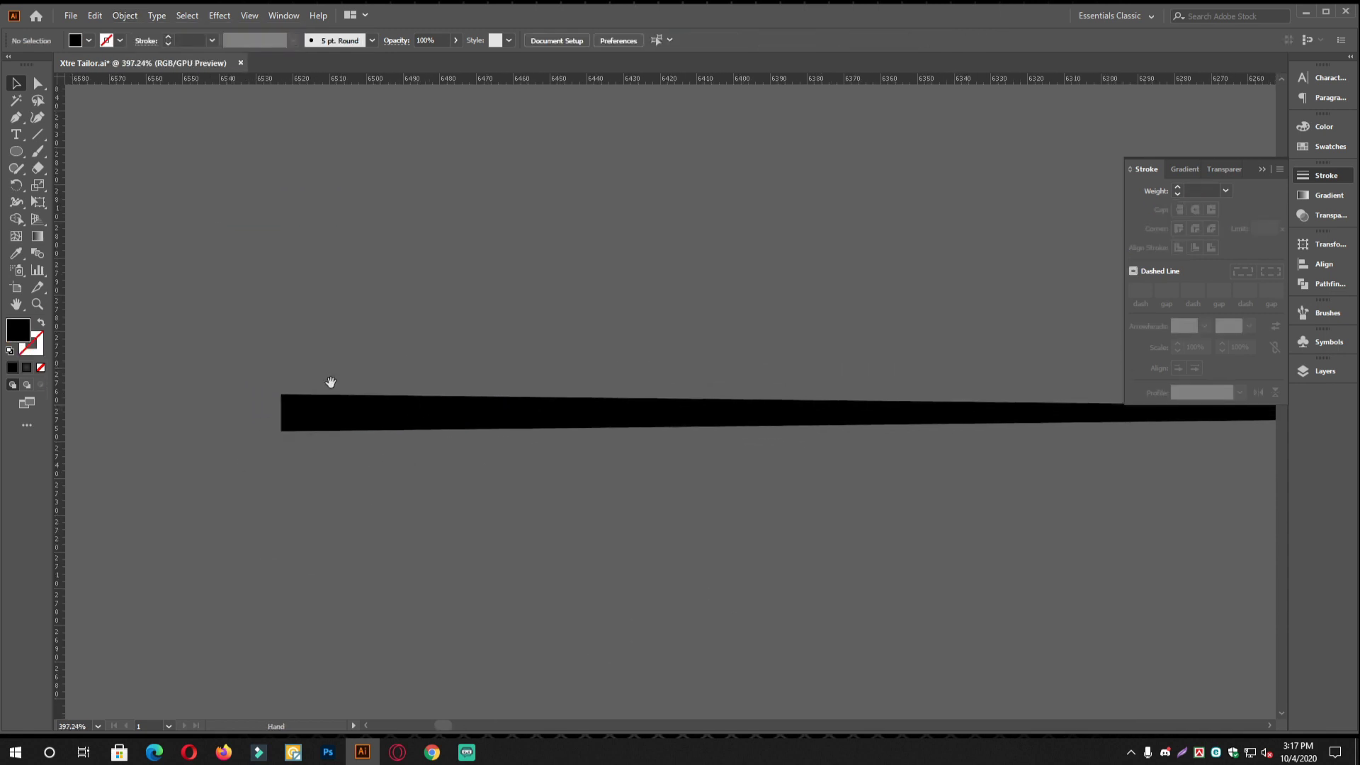
left_click(38, 83)
left_click_drag(312, 488, 362, 448)
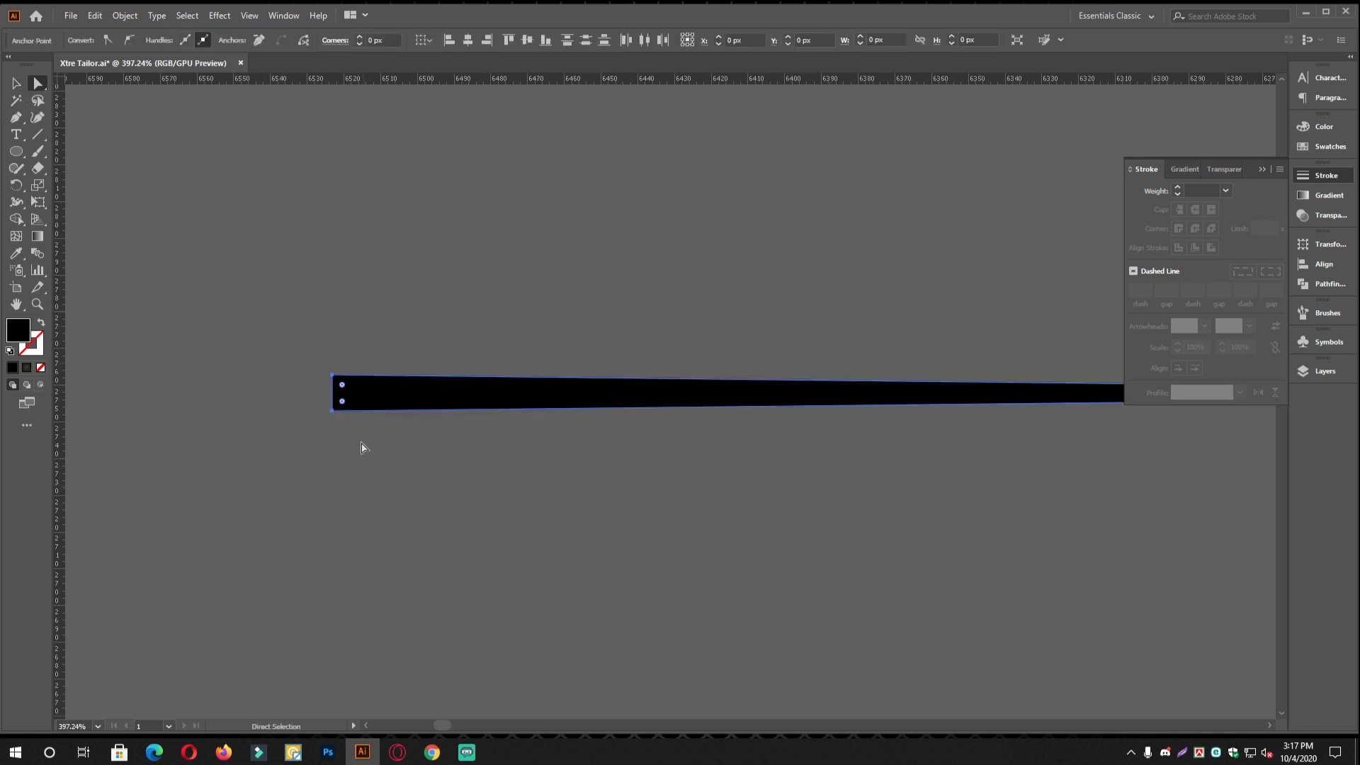
left_click(277, 312)
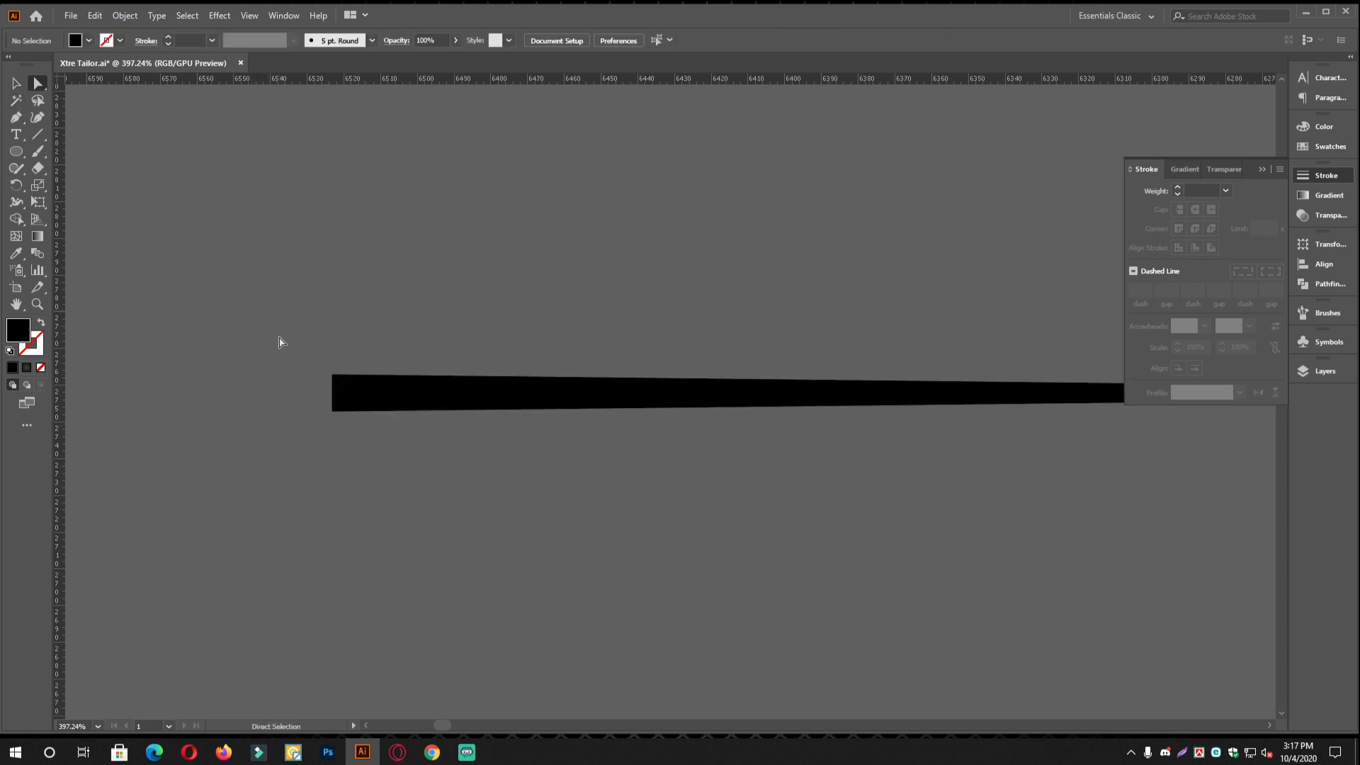
scroll(300, 349, "up", 3)
left_click(373, 476)
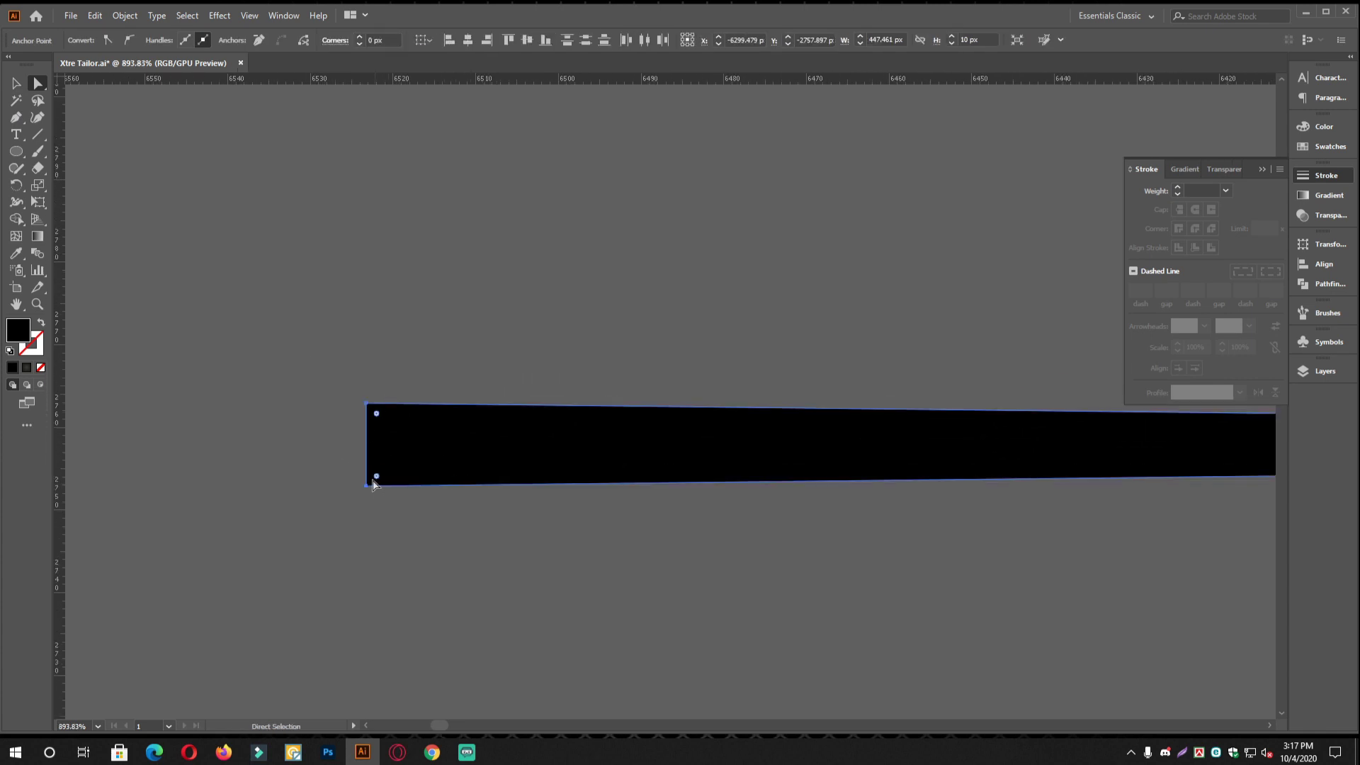
left_click_drag(376, 416, 504, 480)
left_click(18, 84)
left_click(437, 268)
Draw a long, flat ellipse inside the needle's rounded end for the eye
scroll(690, 414, "down", 4)
left_click_drag(801, 444, 432, 446)
scroll(489, 443, "up", 1)
left_click_drag(195, 402, 354, 416)
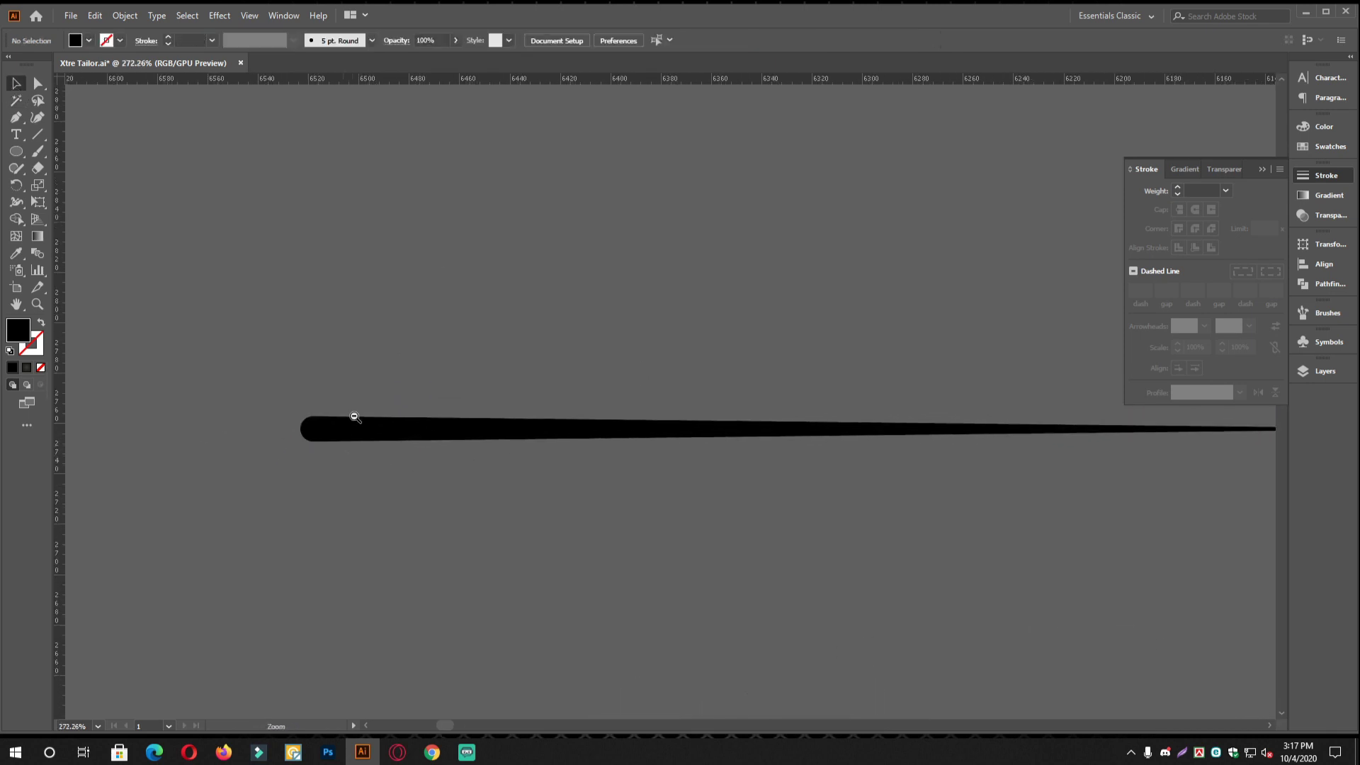
scroll(259, 386, "up", 3)
scroll(357, 467, "up", 2)
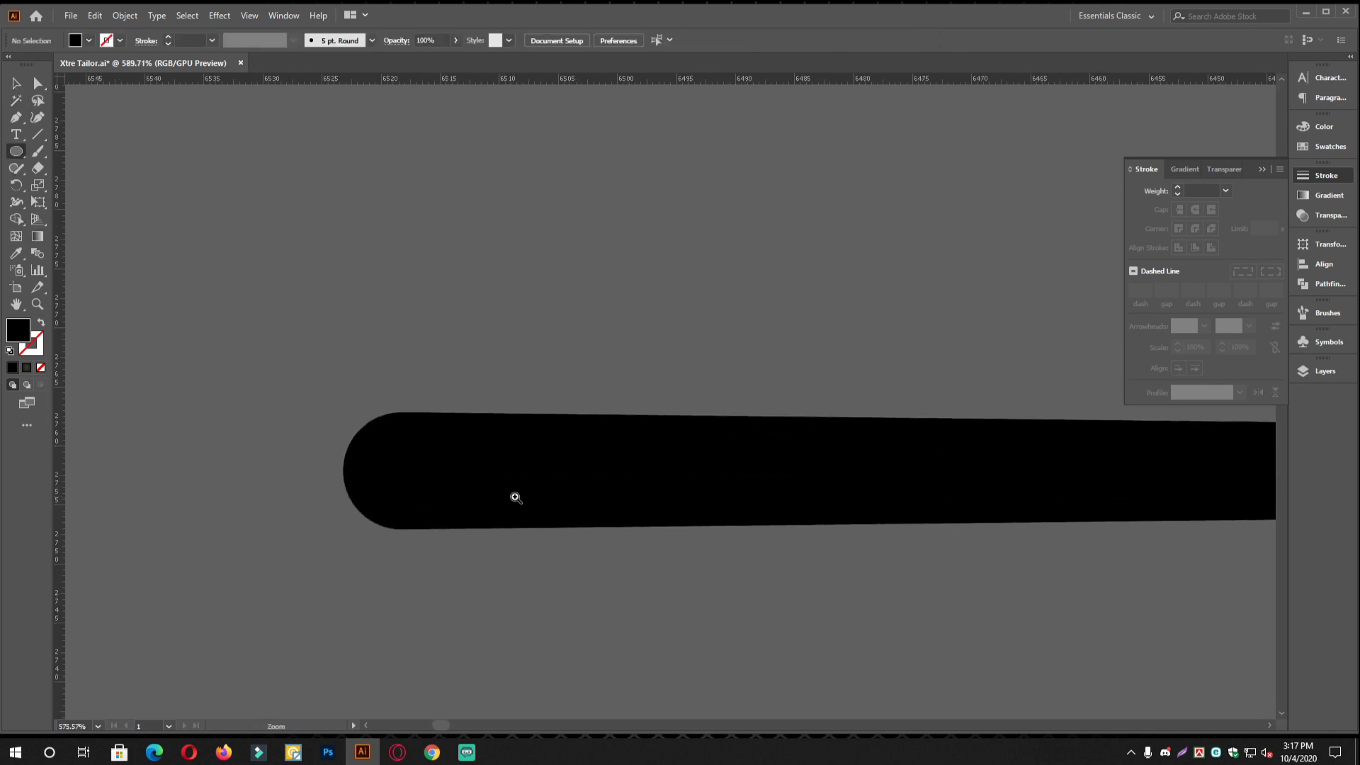
scroll(376, 461, "up", 1)
left_click_drag(371, 456, 764, 500)
Align the ellipse and needle on their vertical centers, and subtract the ellipse with Minus Front to cut the eye
left_click(14, 84)
left_click(494, 383)
left_click(547, 461)
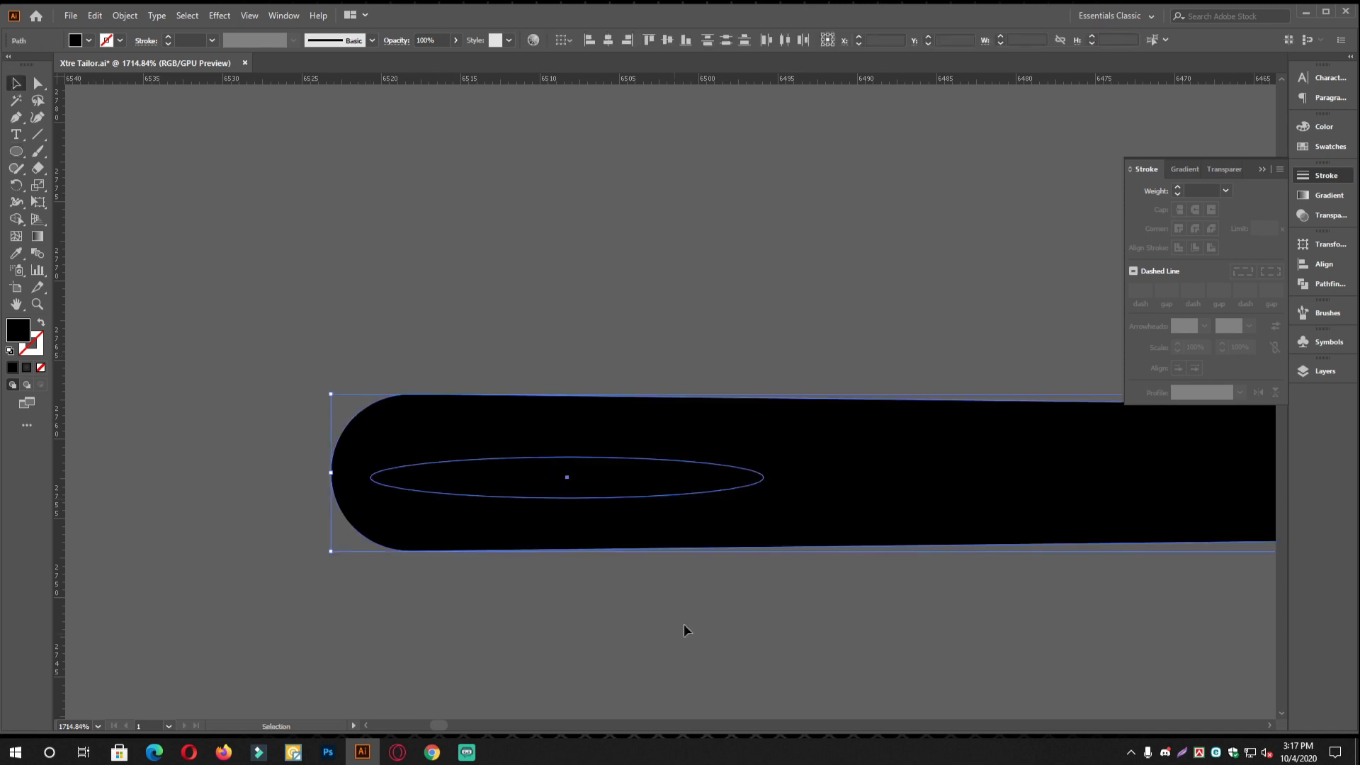
left_click(1342, 266)
left_click(1248, 277)
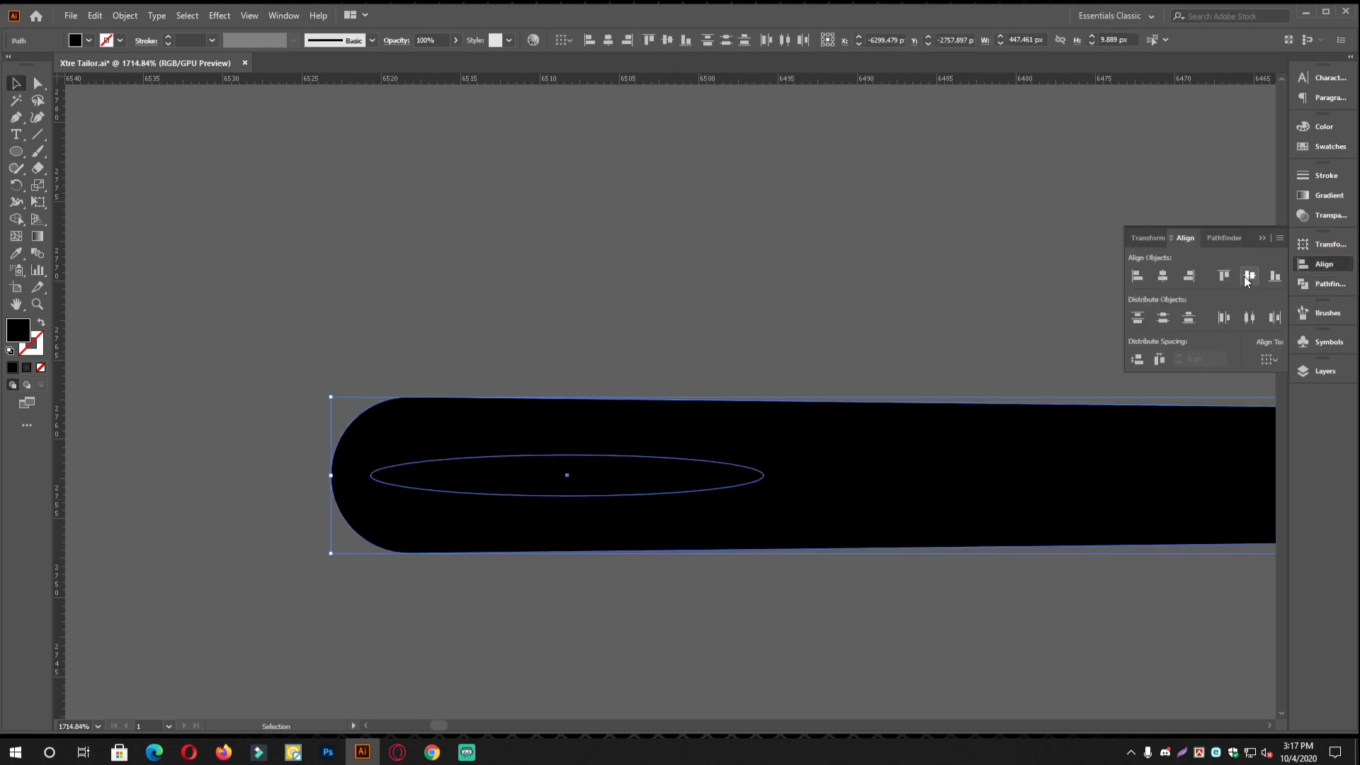
left_click(1331, 284)
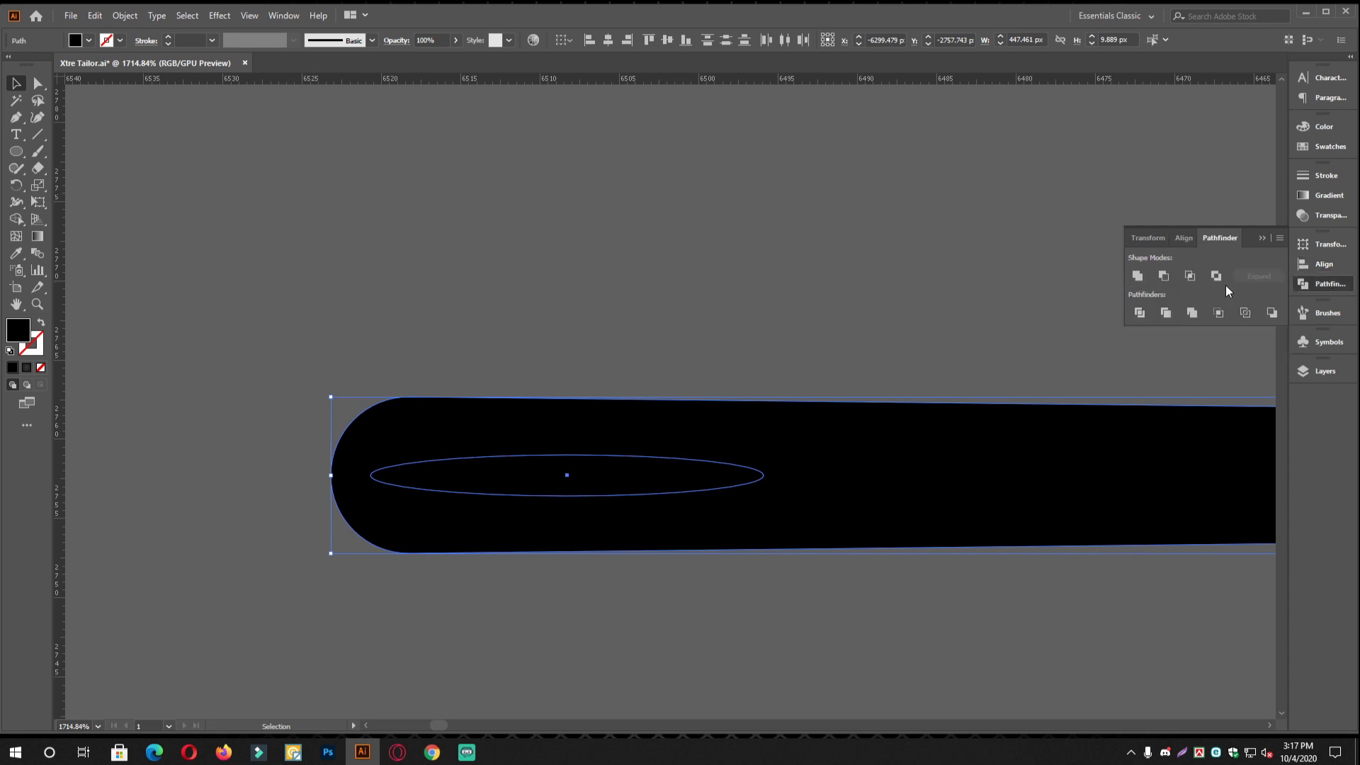
left_click(1162, 276)
left_click(782, 360)
Rotate the needle to a 45° diagonal with its eye at the upper right and move it across the button
left_click_drag(905, 490, 360, 383)
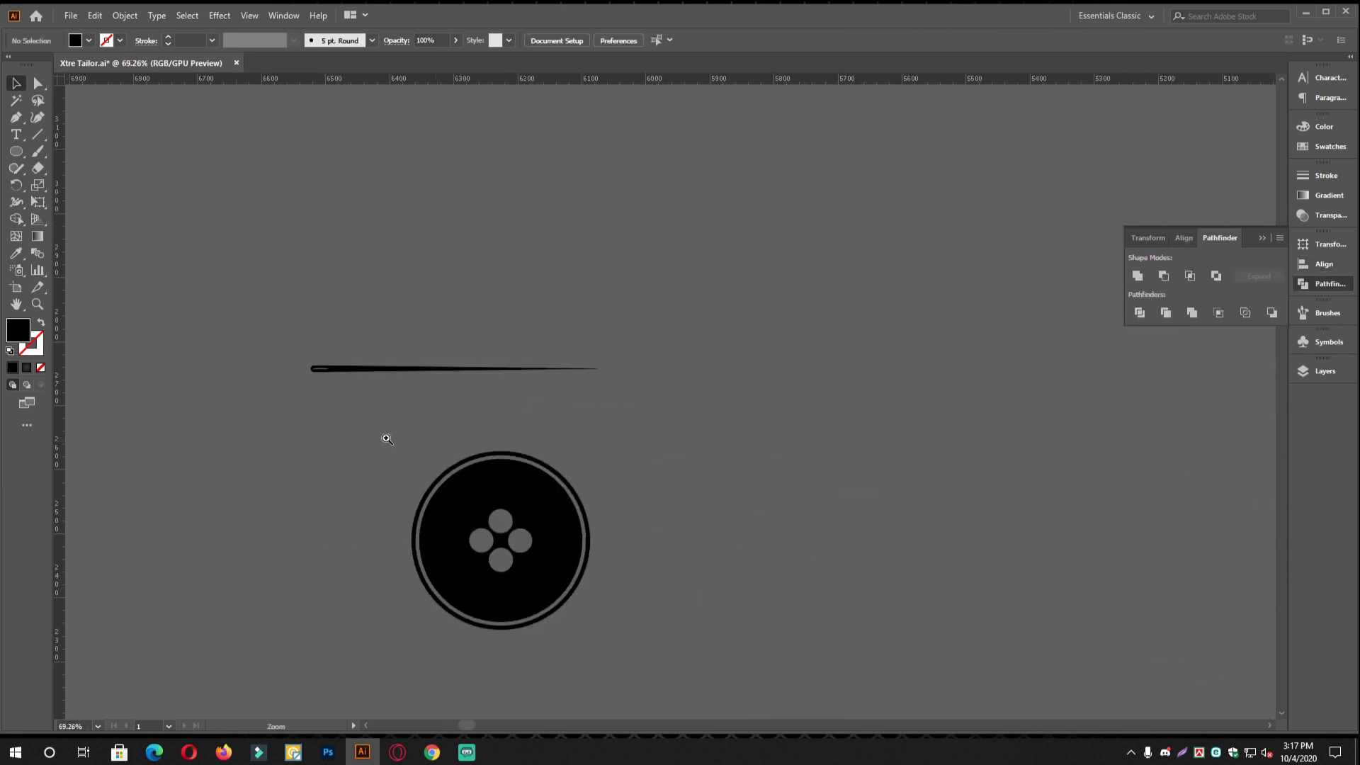
scroll(387, 439, "up", 1)
mouse_move(447, 372)
left_mouse_down()
mouse_move(681, 326)
mouse_move(616, 495)
mouse_move(320, 522)
left_mouse_up()
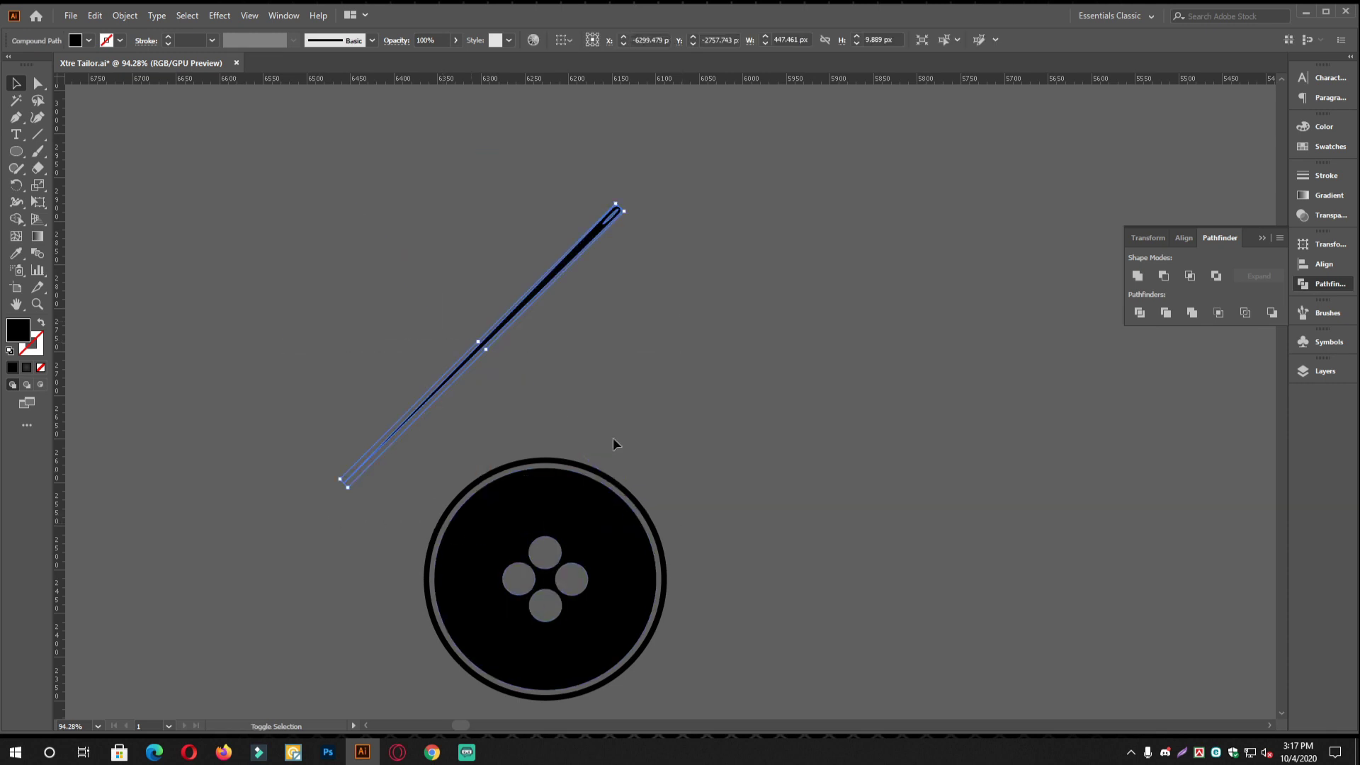
left_click(542, 304)
left_click_drag(554, 280, 627, 504)
Reflect a copy of the needle across the vertical axis to make a crossed pair
right_click(764, 424)
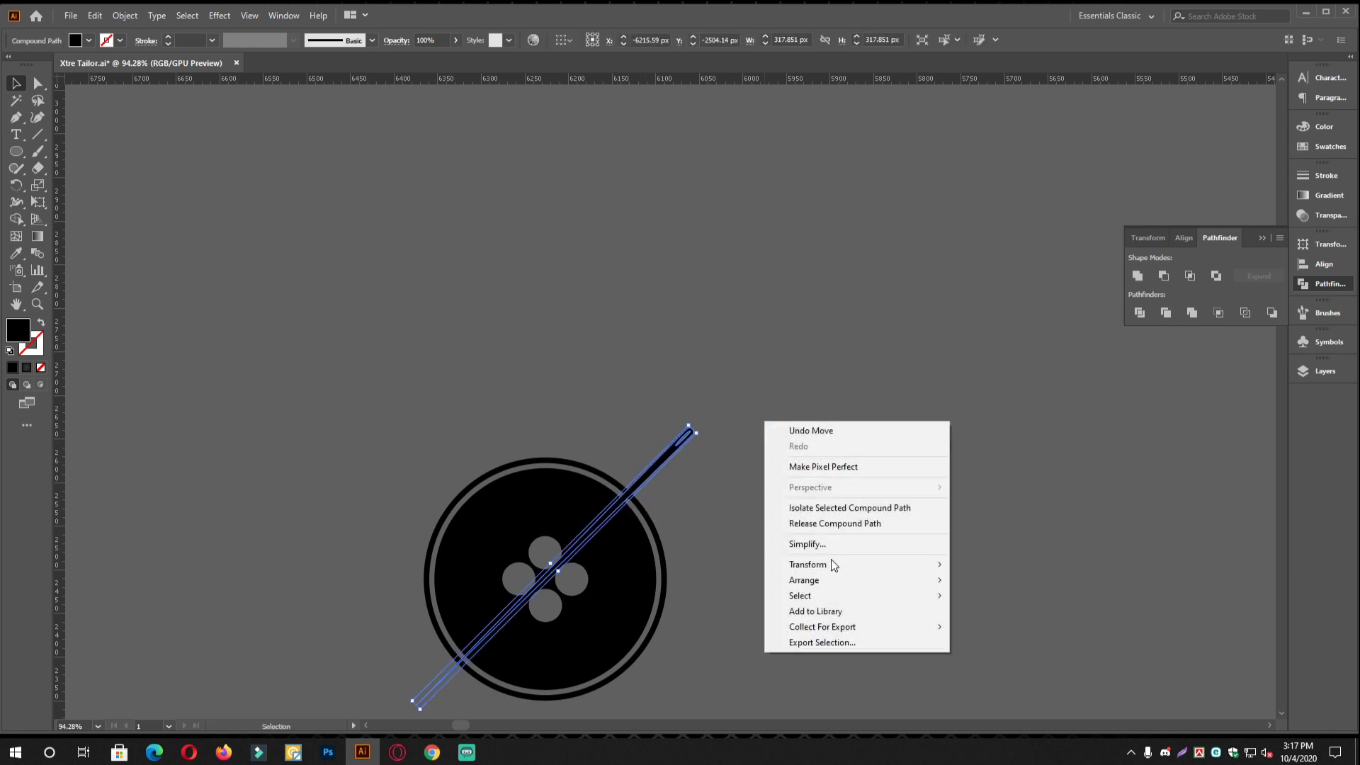
left_click(661, 479)
left_click(664, 459)
right_click(667, 455)
mouse_move(779, 599)
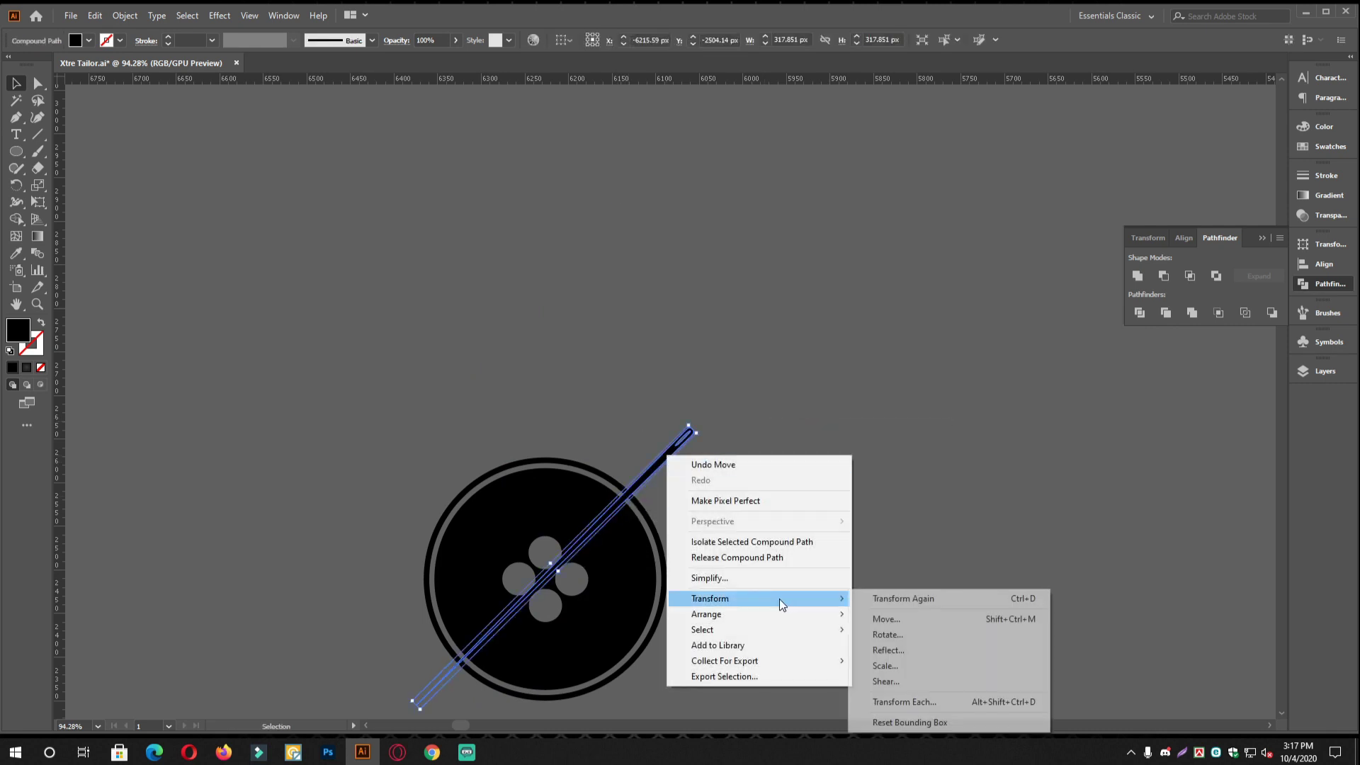
left_click(896, 651)
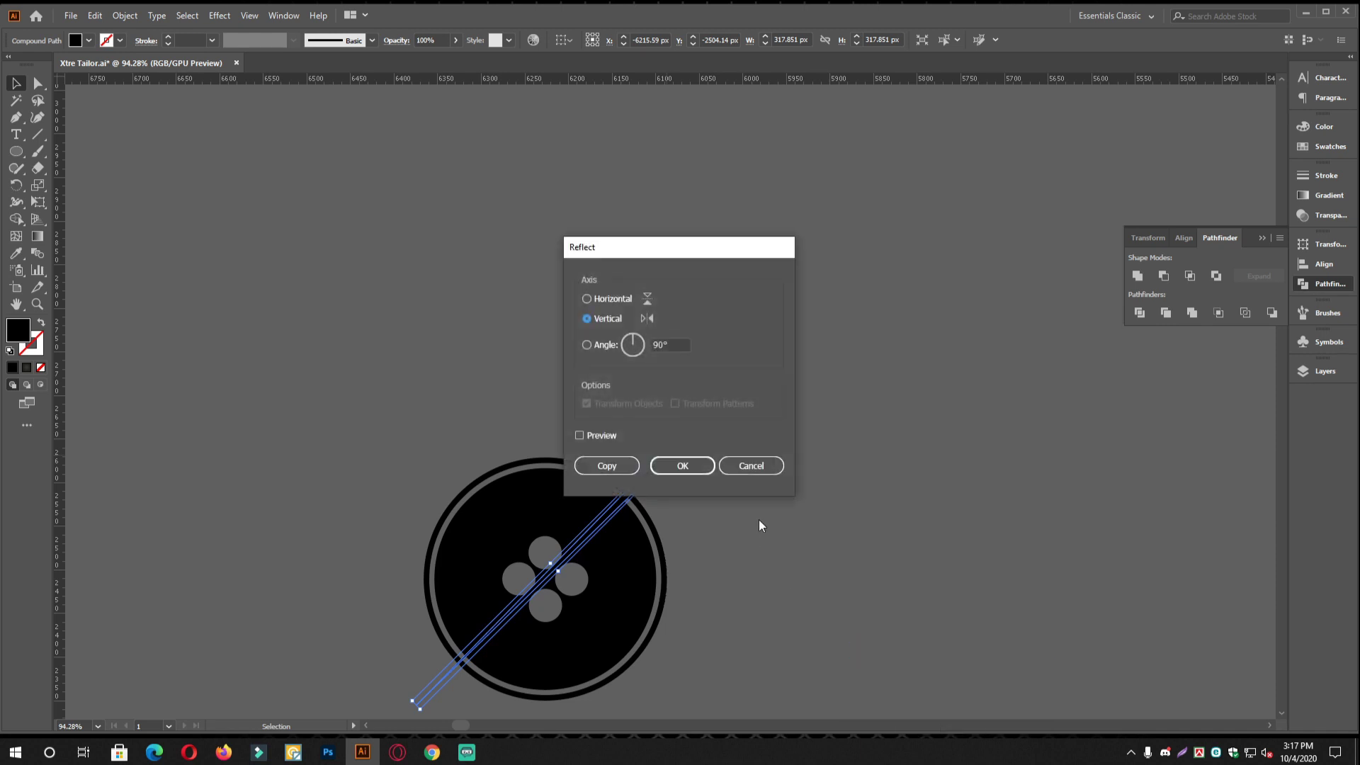
left_click(588, 466)
left_click(870, 493)
scroll(623, 531, "up", 3)
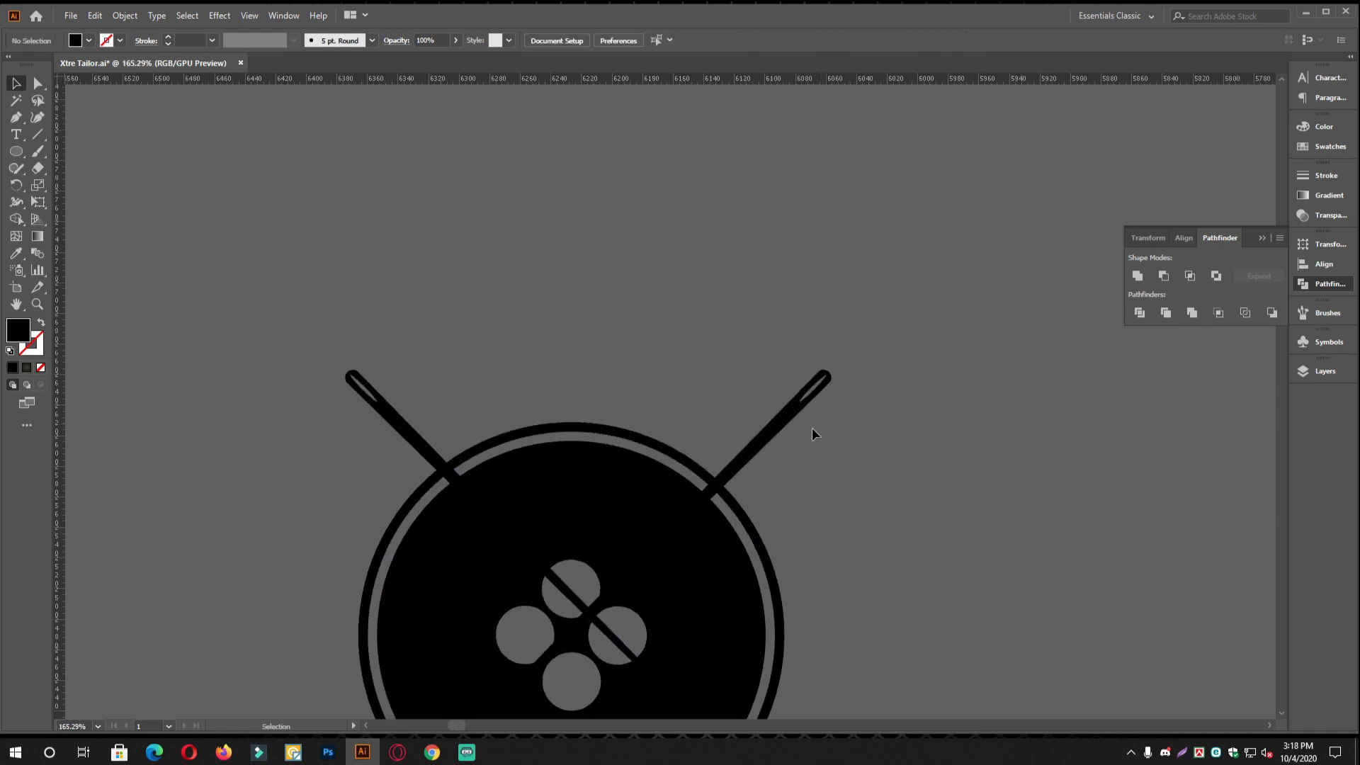
Group the two crossed needles
left_click(791, 423)
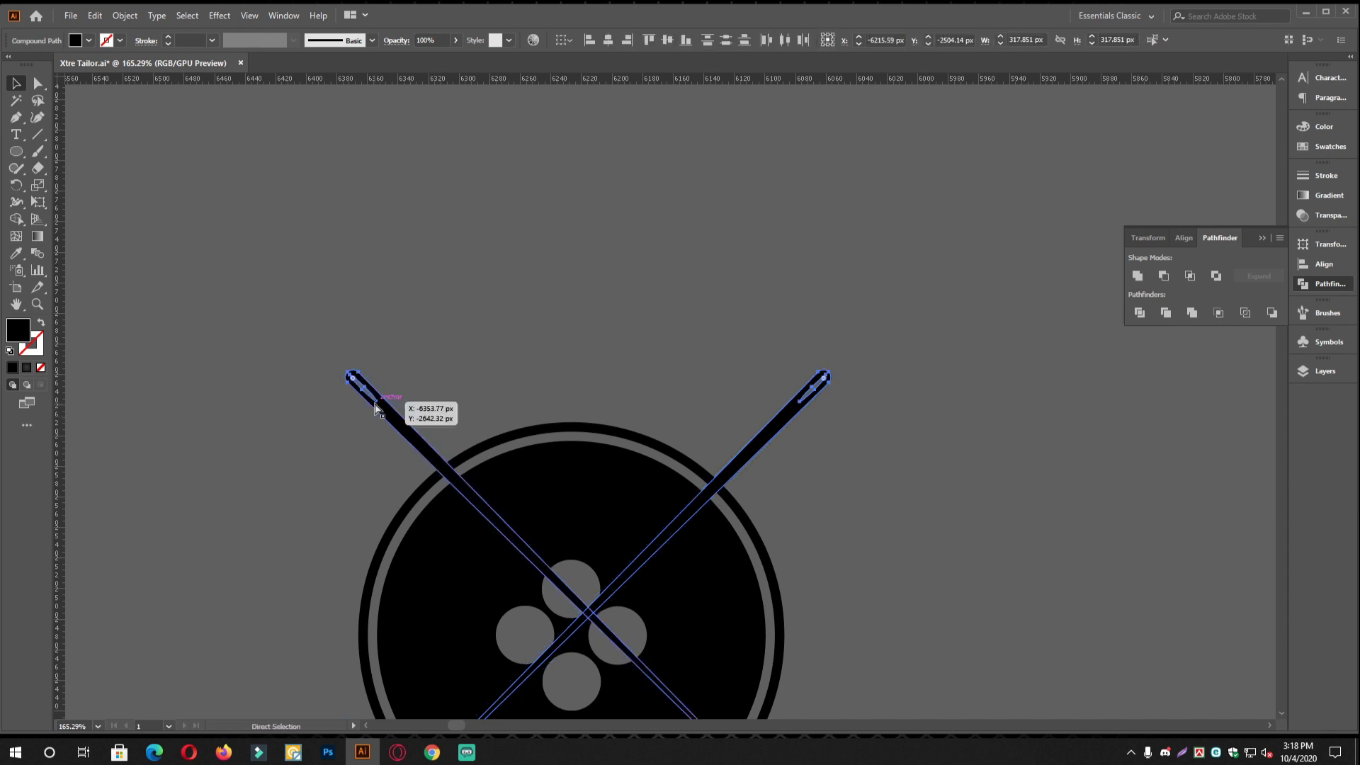
key("ctrl+v")
key("ctrl+z")
left_click(847, 399)
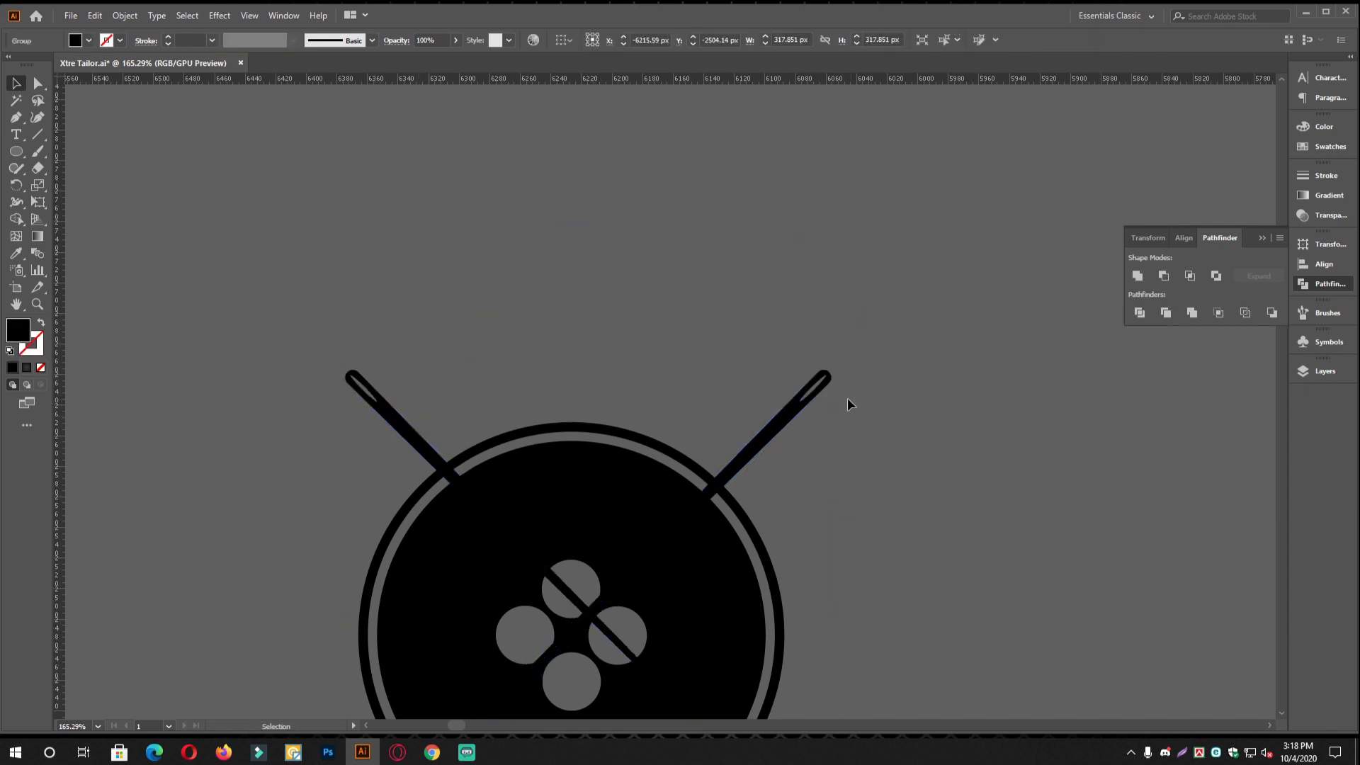
Align the needle group and the button on their horizontal and vertical centers
left_click(776, 429)
scroll(768, 549, "down", 1)
left_click_drag(752, 611, 669, 443)
left_click(695, 502)
left_click(681, 469)
left_click(678, 307)
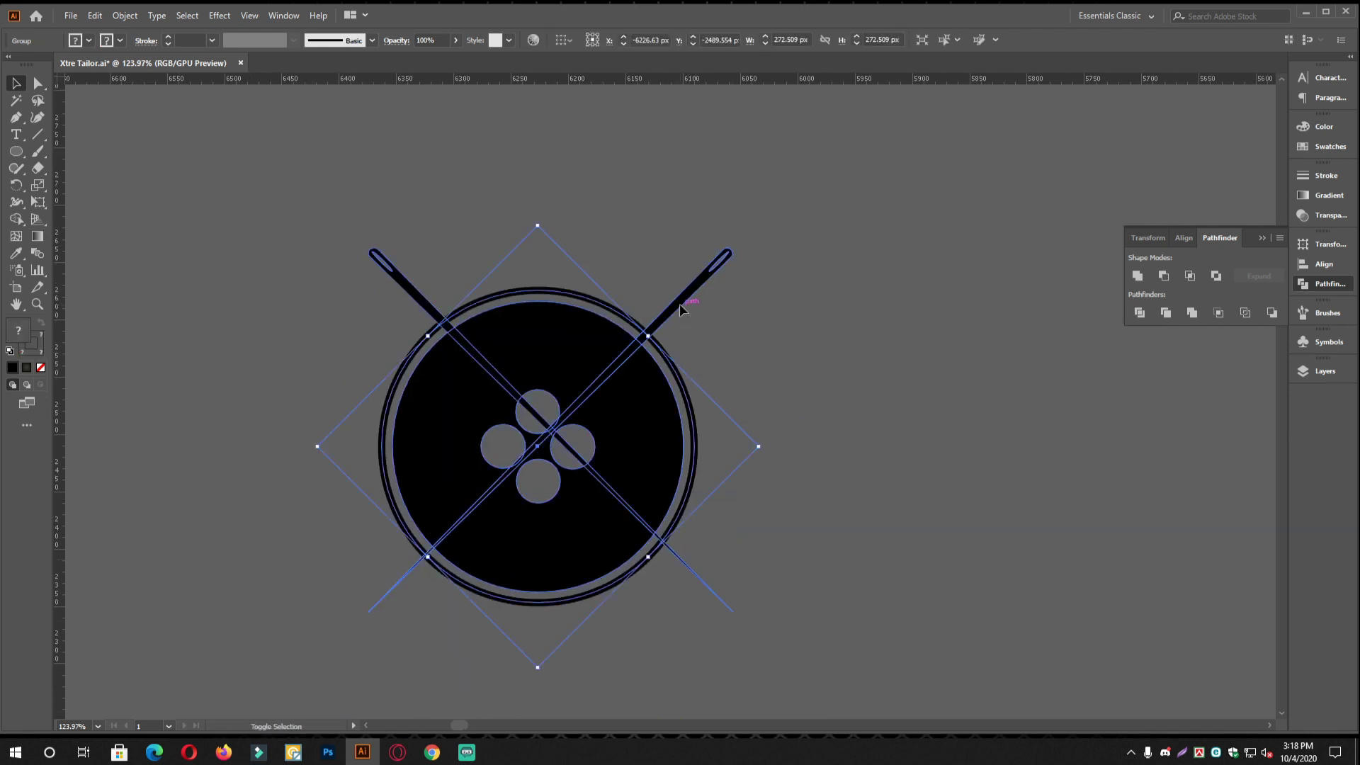
left_click(1330, 270)
left_click(1162, 277)
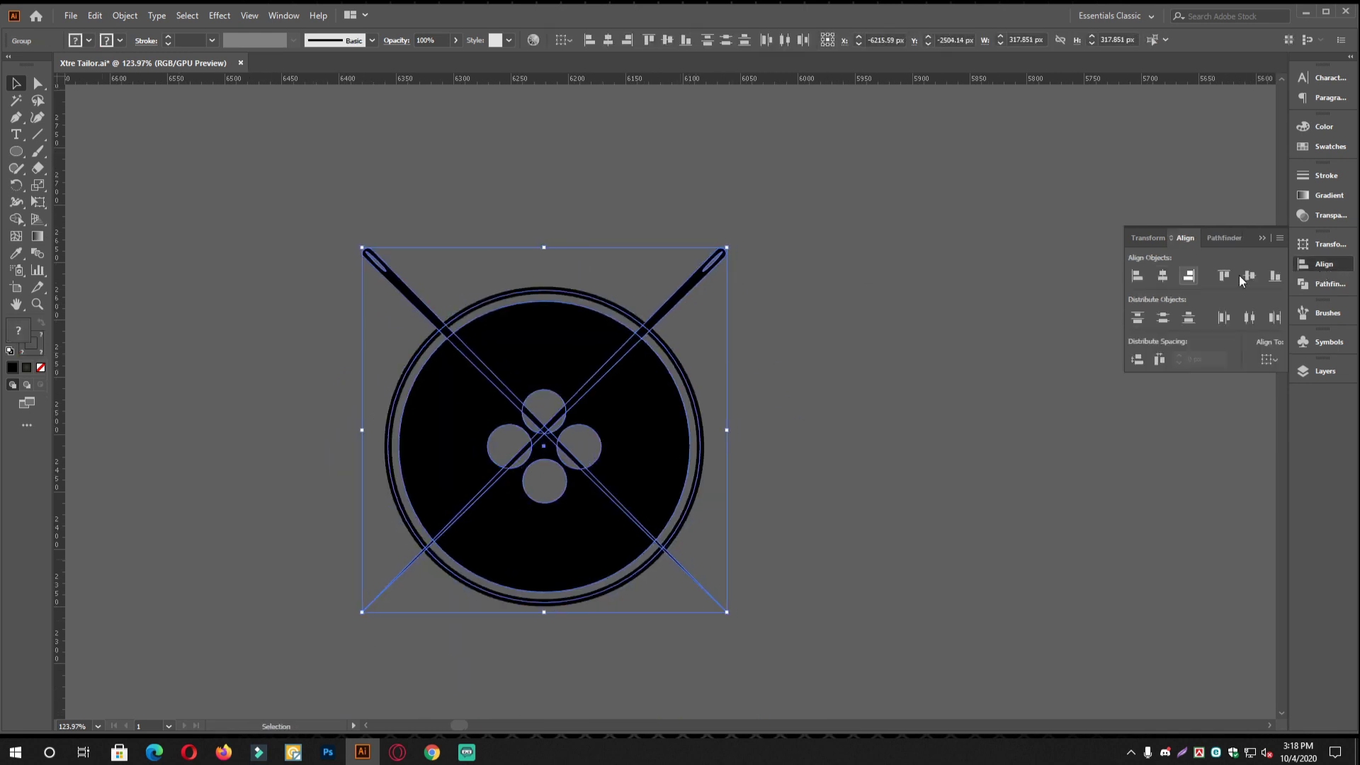
left_click(1248, 274)
left_click(936, 423)
Group the button with the crossed needles and move the group into the badge's arch above the ribbon
left_click_drag(623, 475, 461, 455)
left_click_drag(915, 520, 489, 453)
left_click_drag(631, 444, 464, 383)
left_click_drag(470, 470, 241, 156)
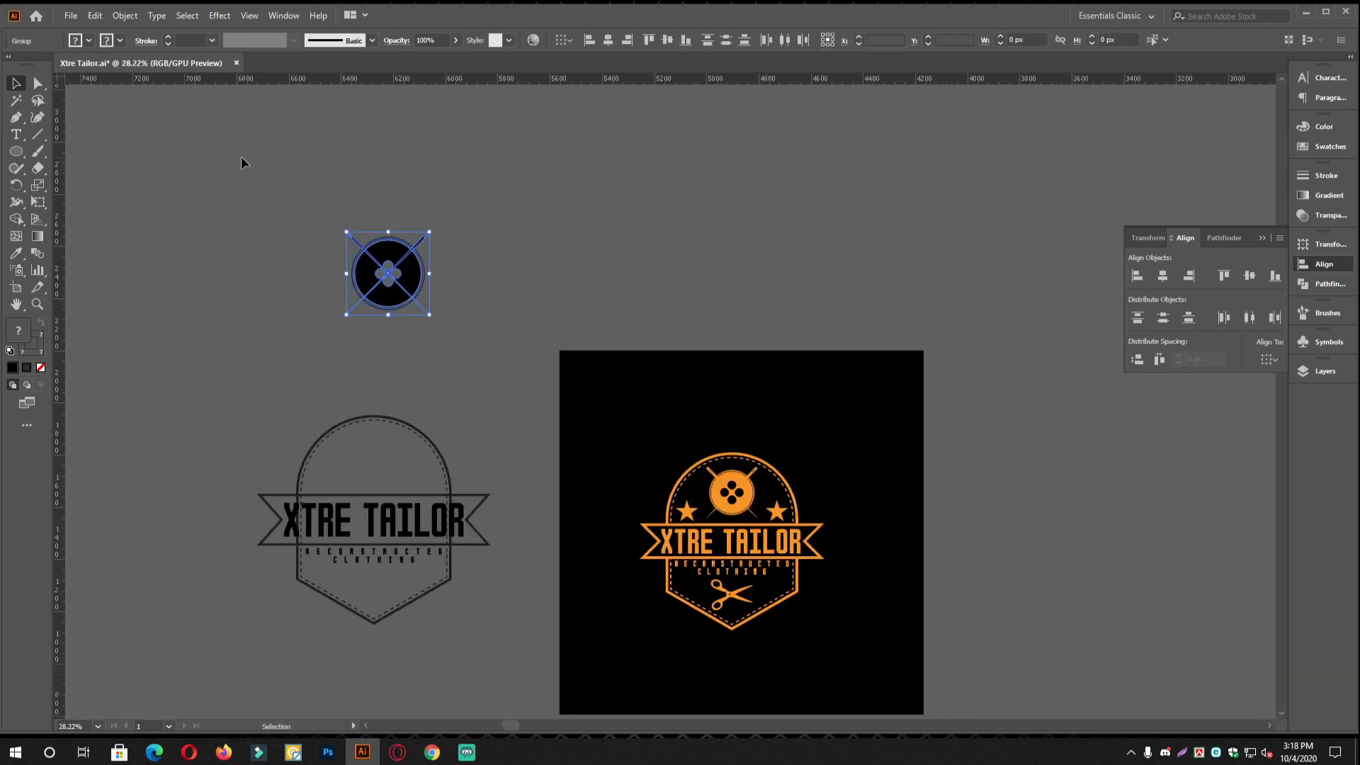
key("v")
left_click_drag(392, 231, 522, 512)
Scale the button-and-needles group down proportionally and position it inside the dashed arch above the ribbon
left_click_drag(442, 457, 541, 252)
scroll(524, 312, "down", 1)
left_click_drag(506, 363, 495, 409)
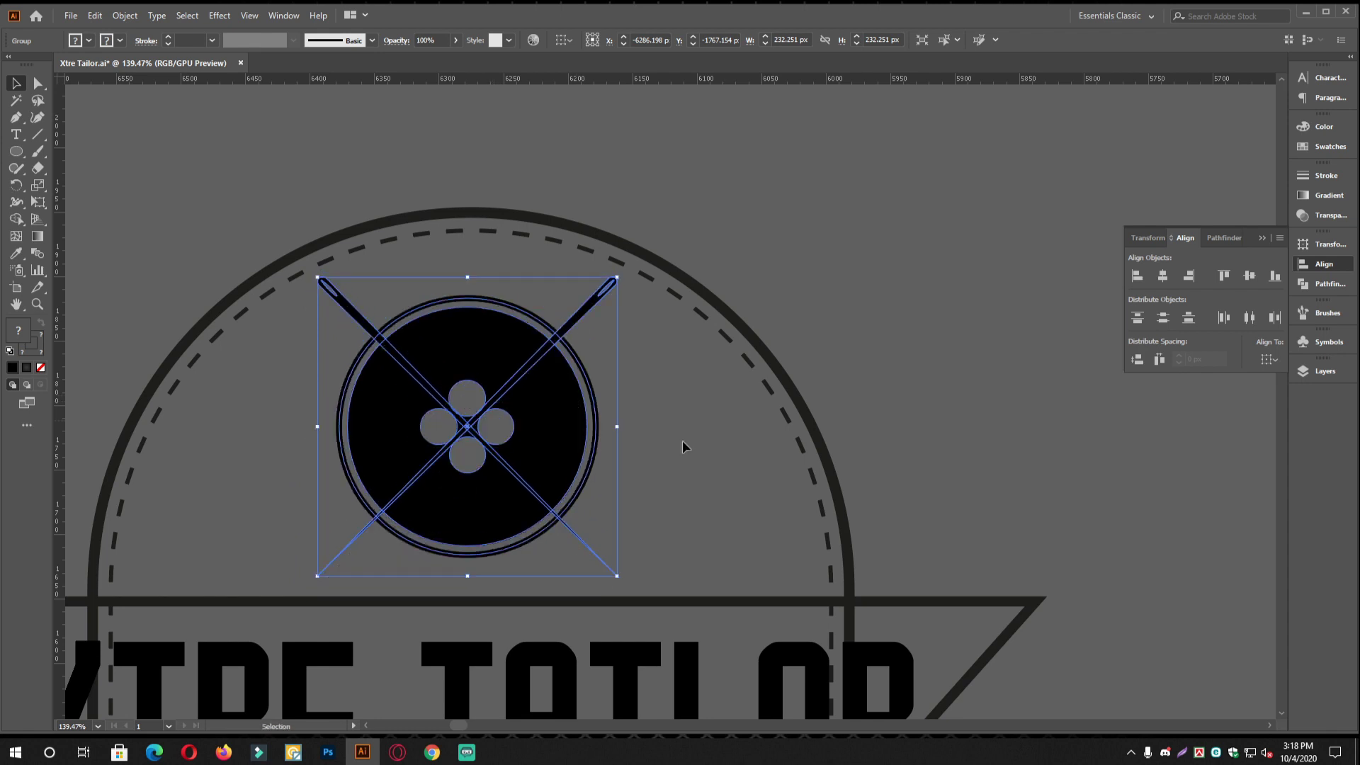
left_click_drag(467, 278, 470, 285)
left_click(697, 508)
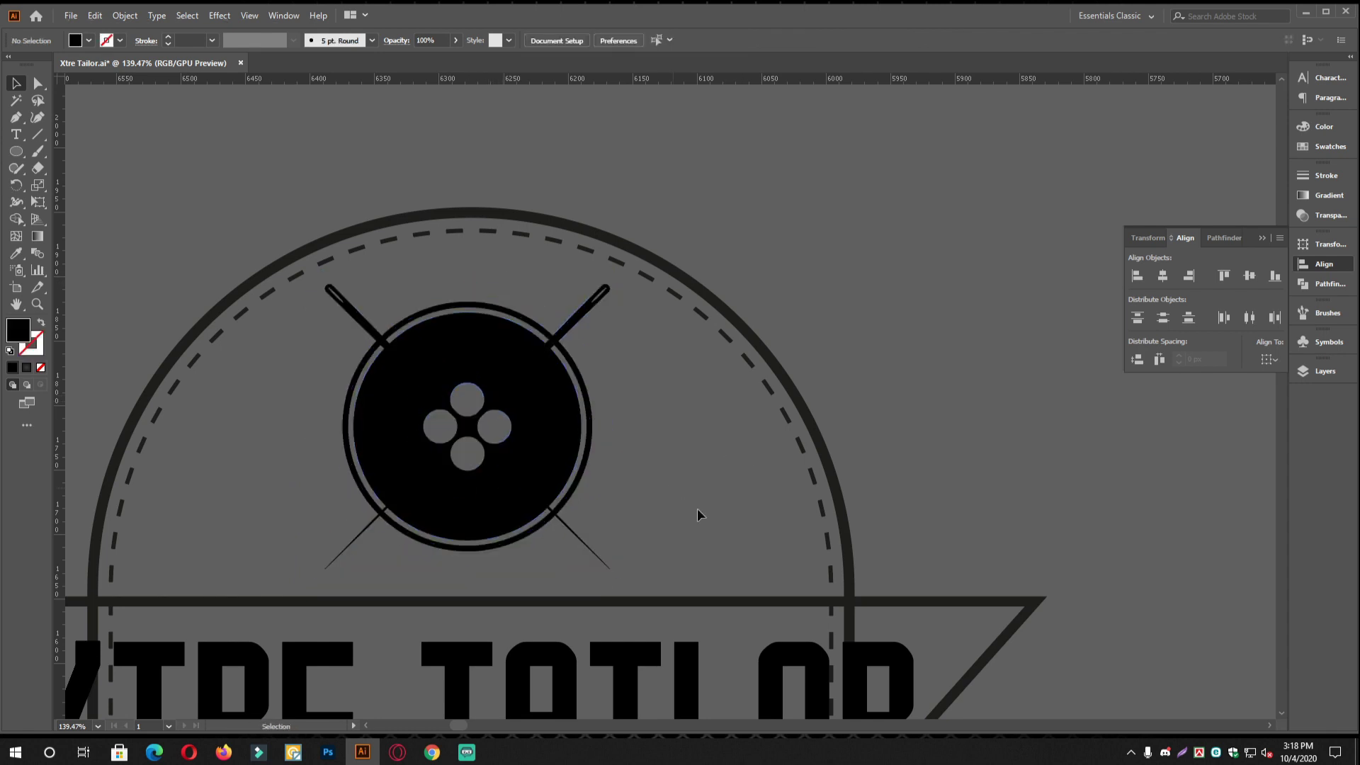
Draw a five-pointed black star about 98 by 94 px to the left of the button, above the ribbon
scroll(555, 304, "down", 6)
scroll(697, 393, "down", 4)
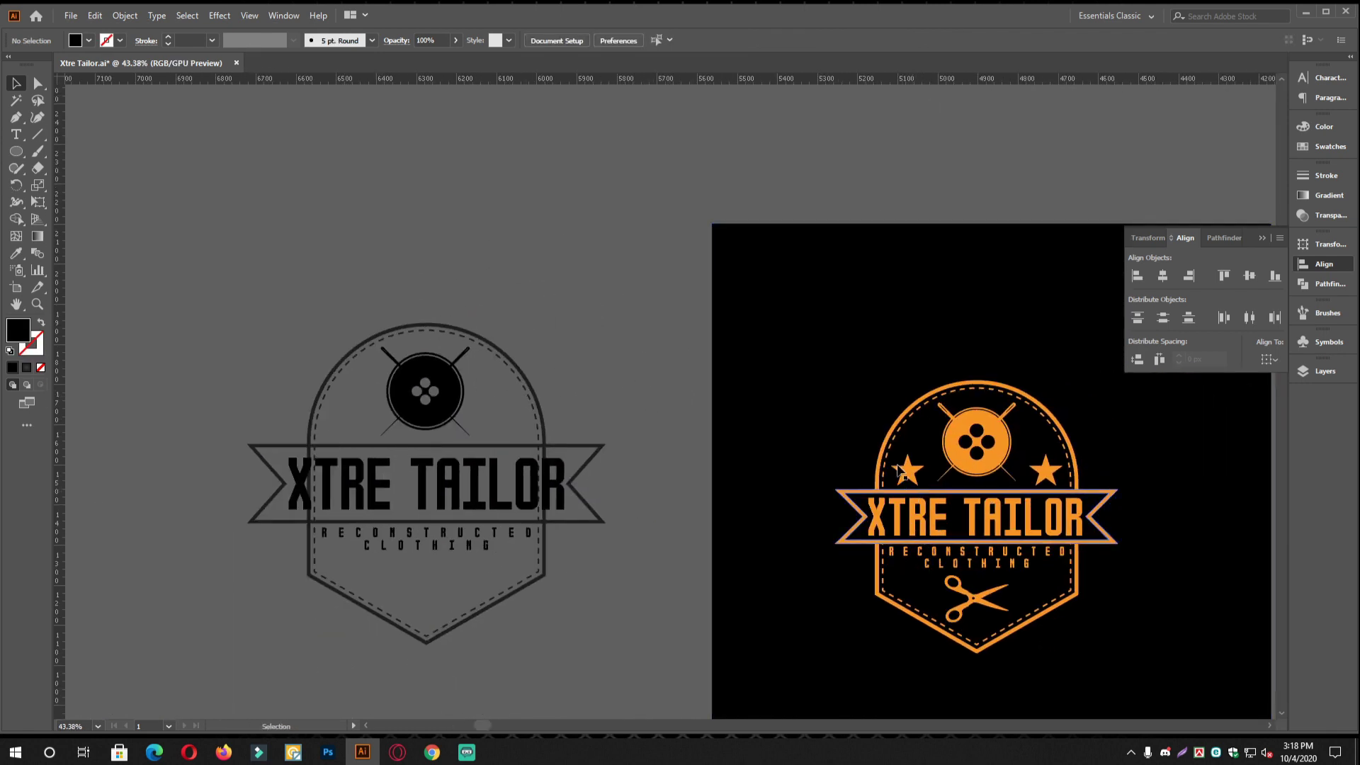
scroll(443, 394, "up", 2)
left_click(443, 393)
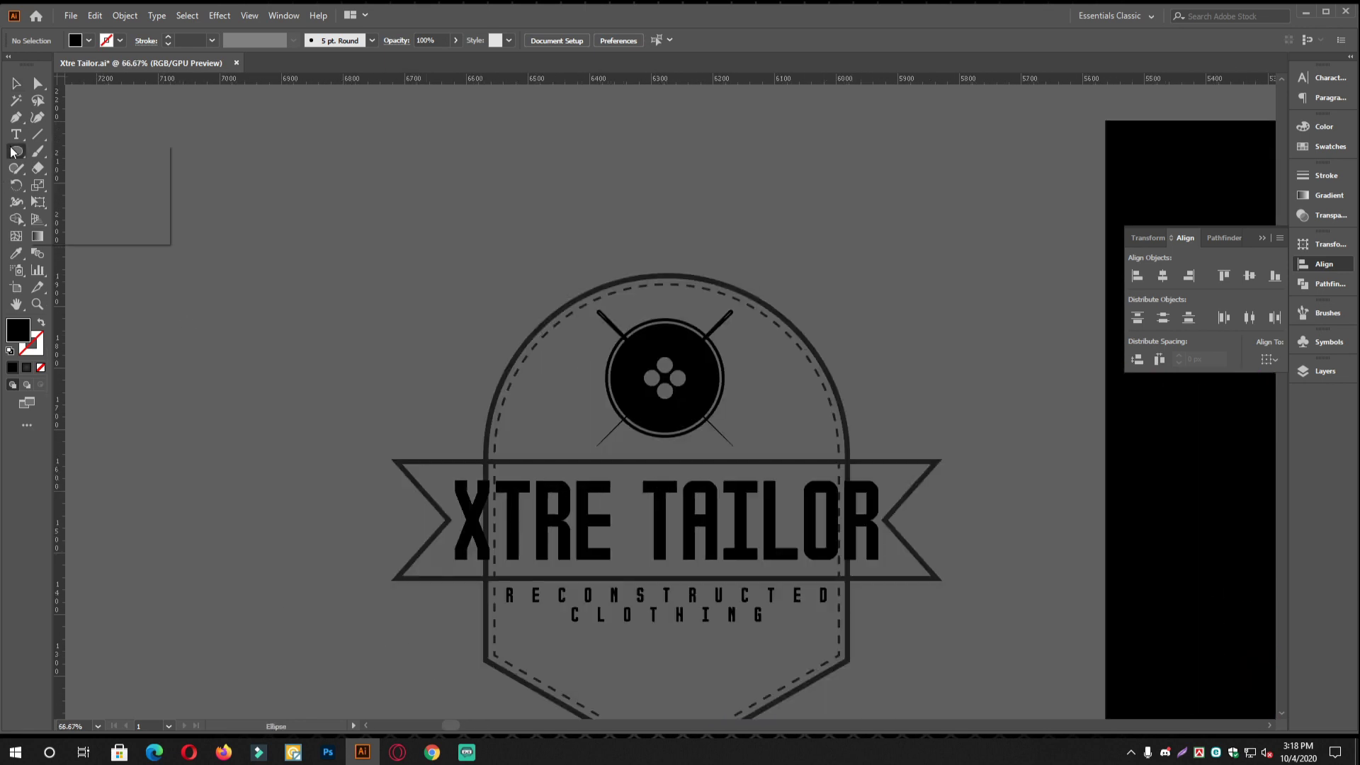
left_click(75, 215)
scroll(627, 394, "up", 3)
left_click_drag(409, 459, 478, 534)
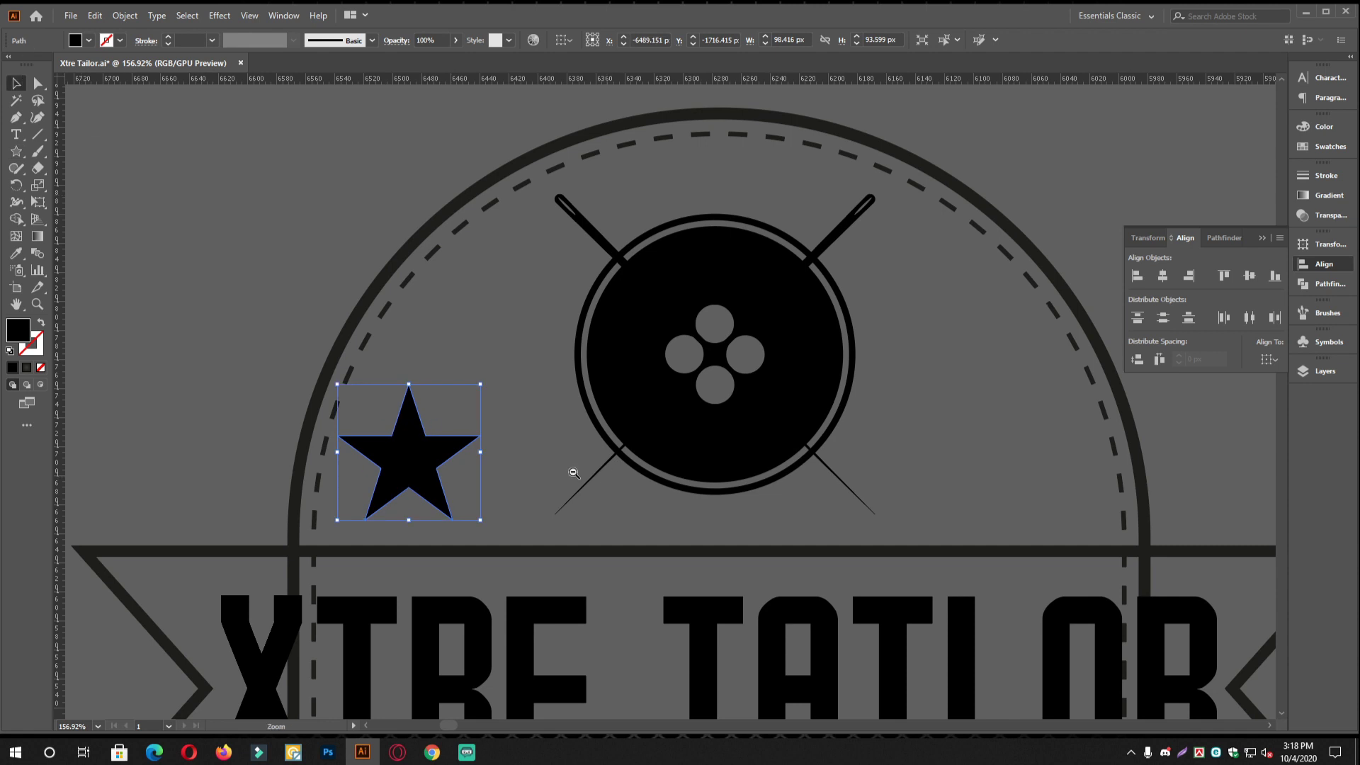
Duplicate the star straight across to the right side of the button and group the two stars
scroll(574, 472, "down", 3)
left_click_drag(363, 486, 639, 487)
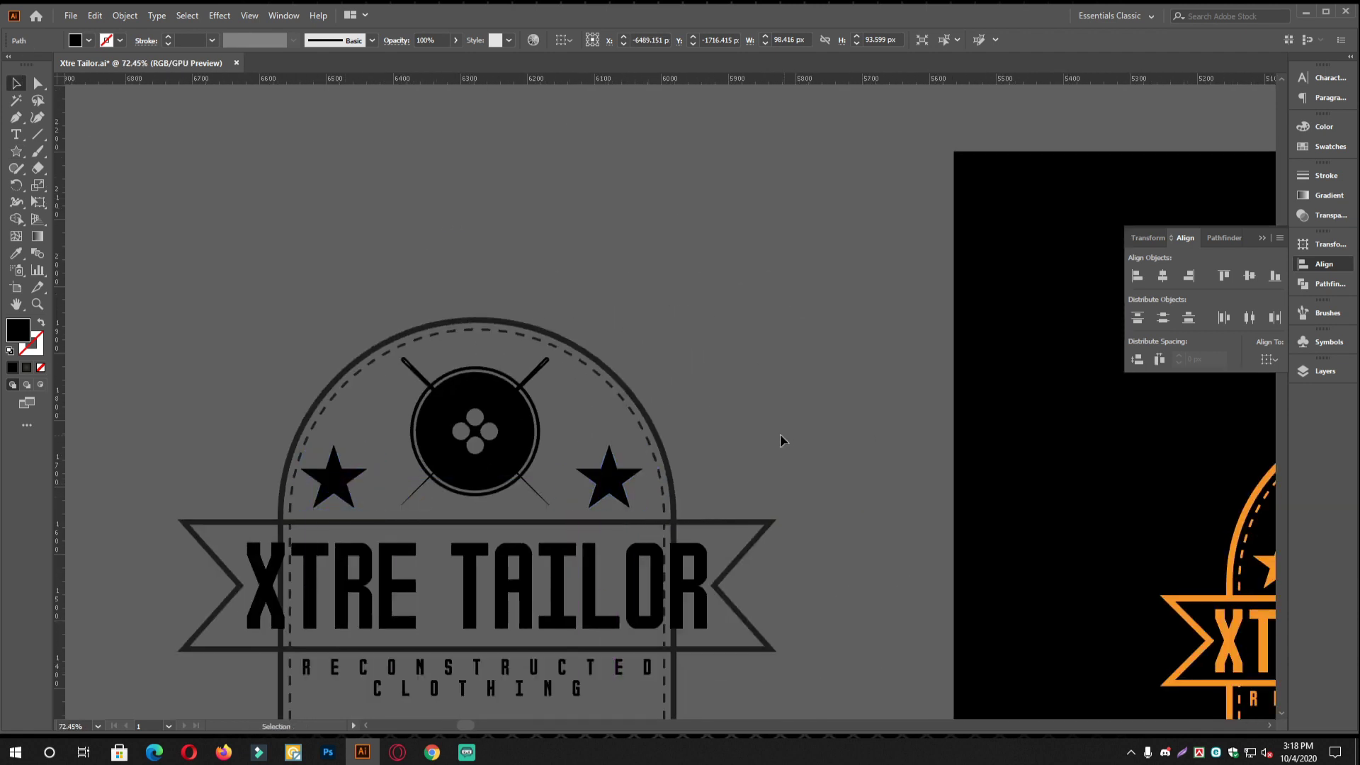
scroll(673, 439, "up", 1)
left_click(248, 494, "shift")
key("ctrl+g")
left_click(859, 420)
scroll(555, 347, "down", 3)
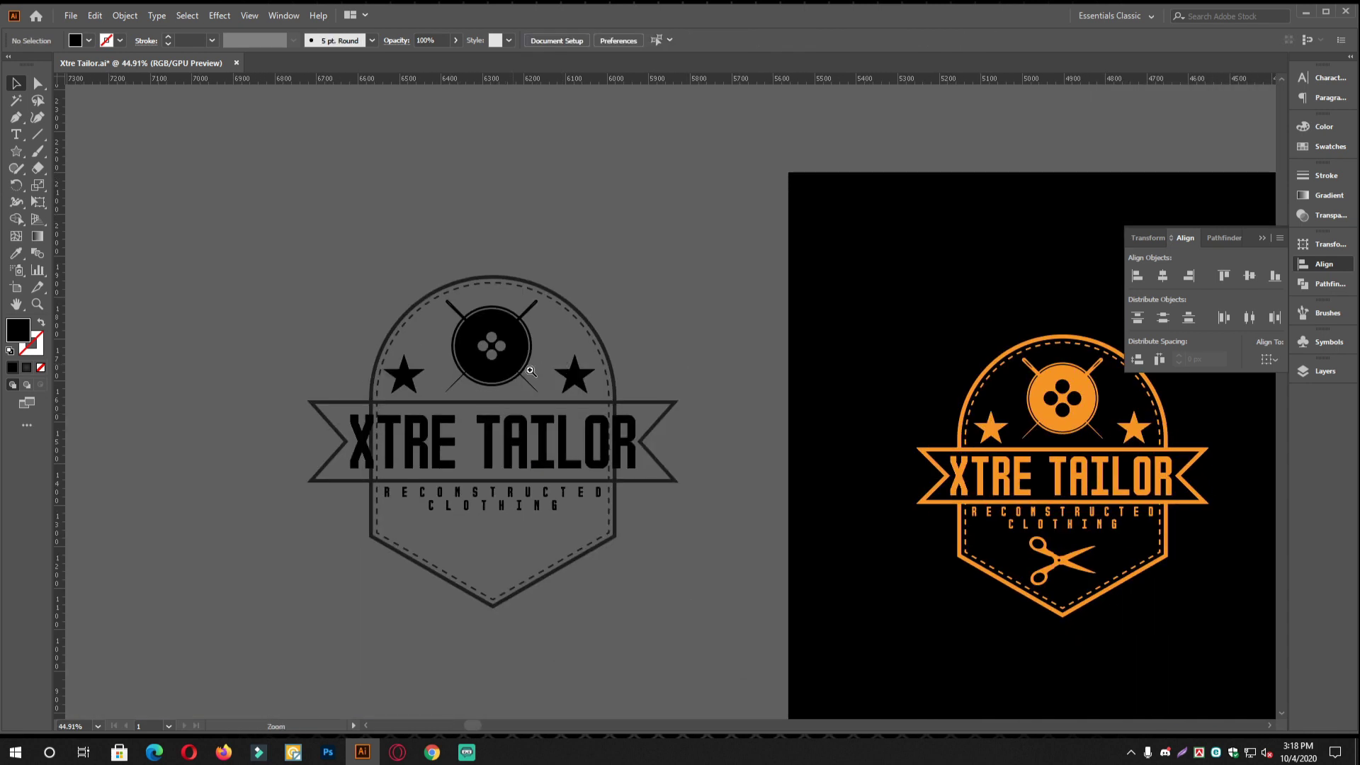
Select all the badge's parts and align them on their horizontal centers
scroll(512, 362, "up", 1)
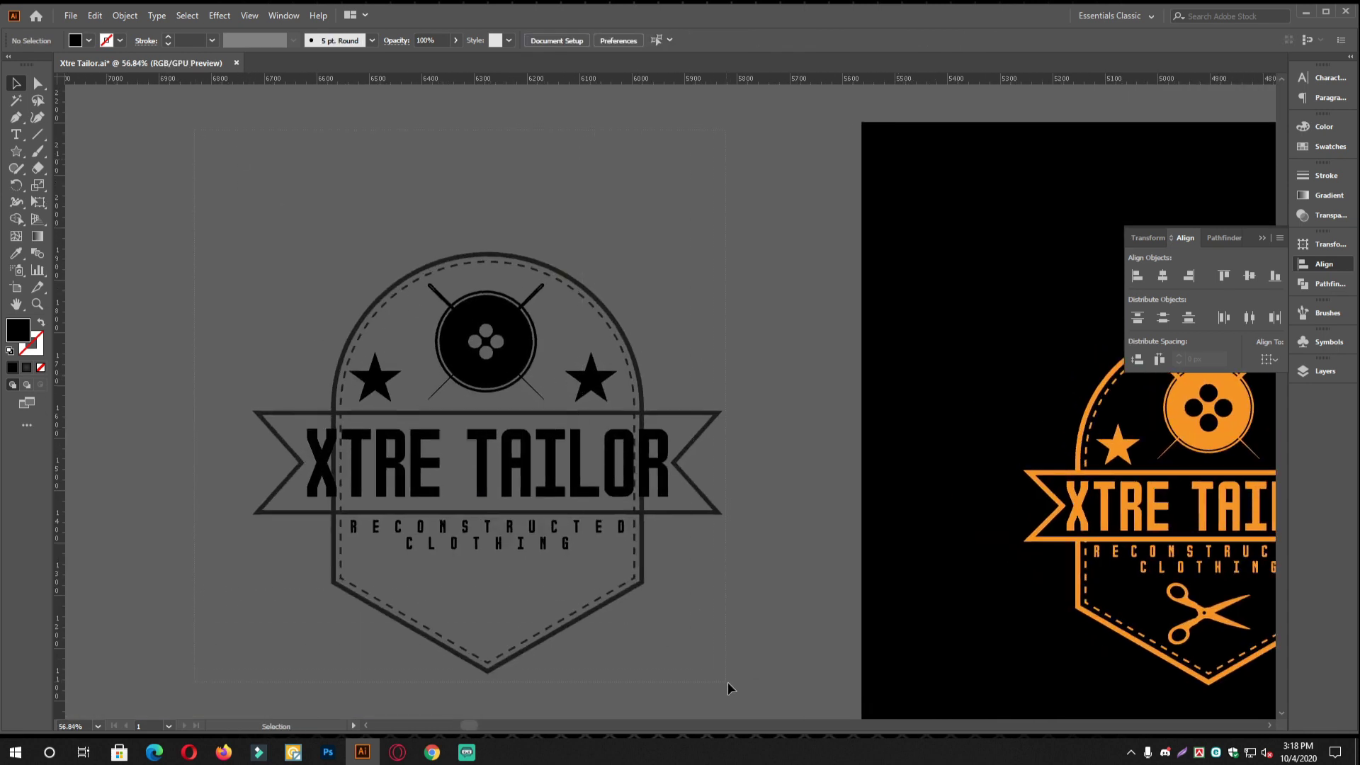
key("ctrl+a")
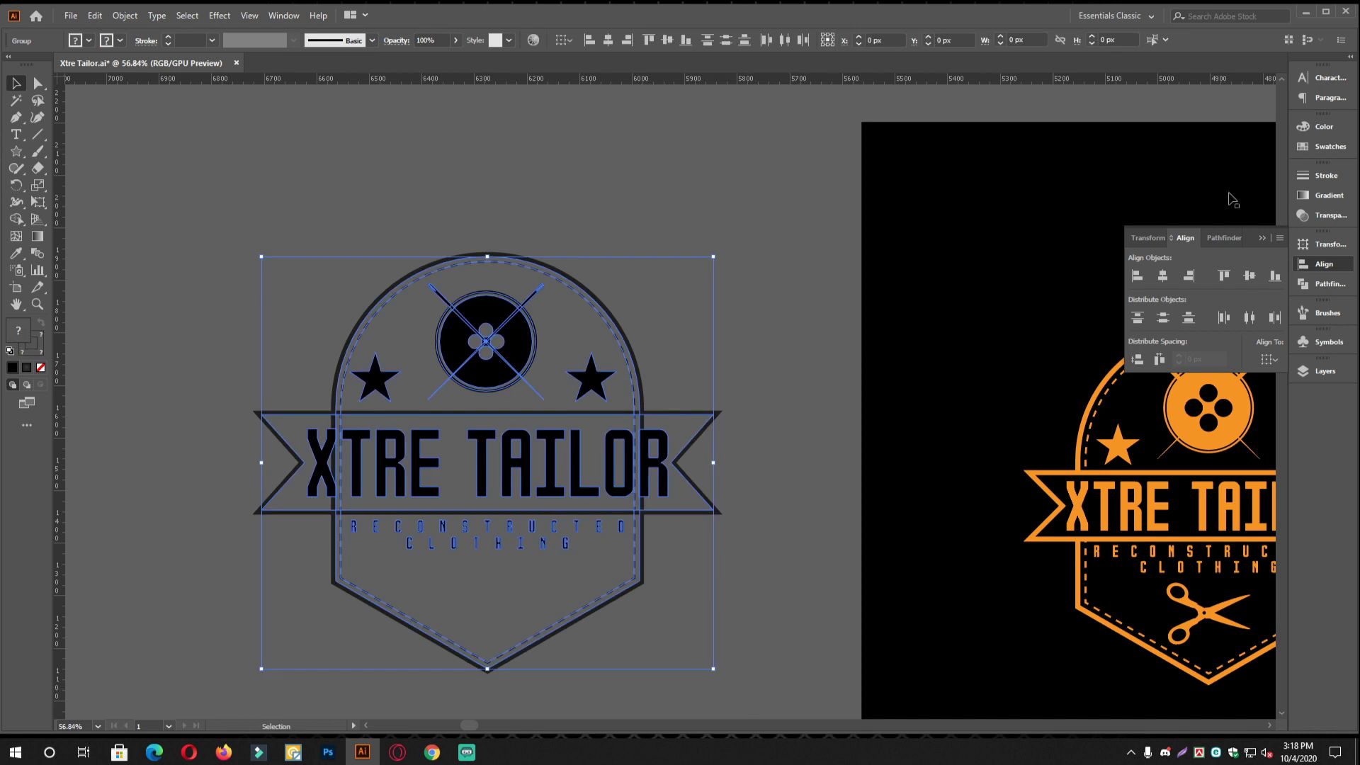
left_click(1165, 278)
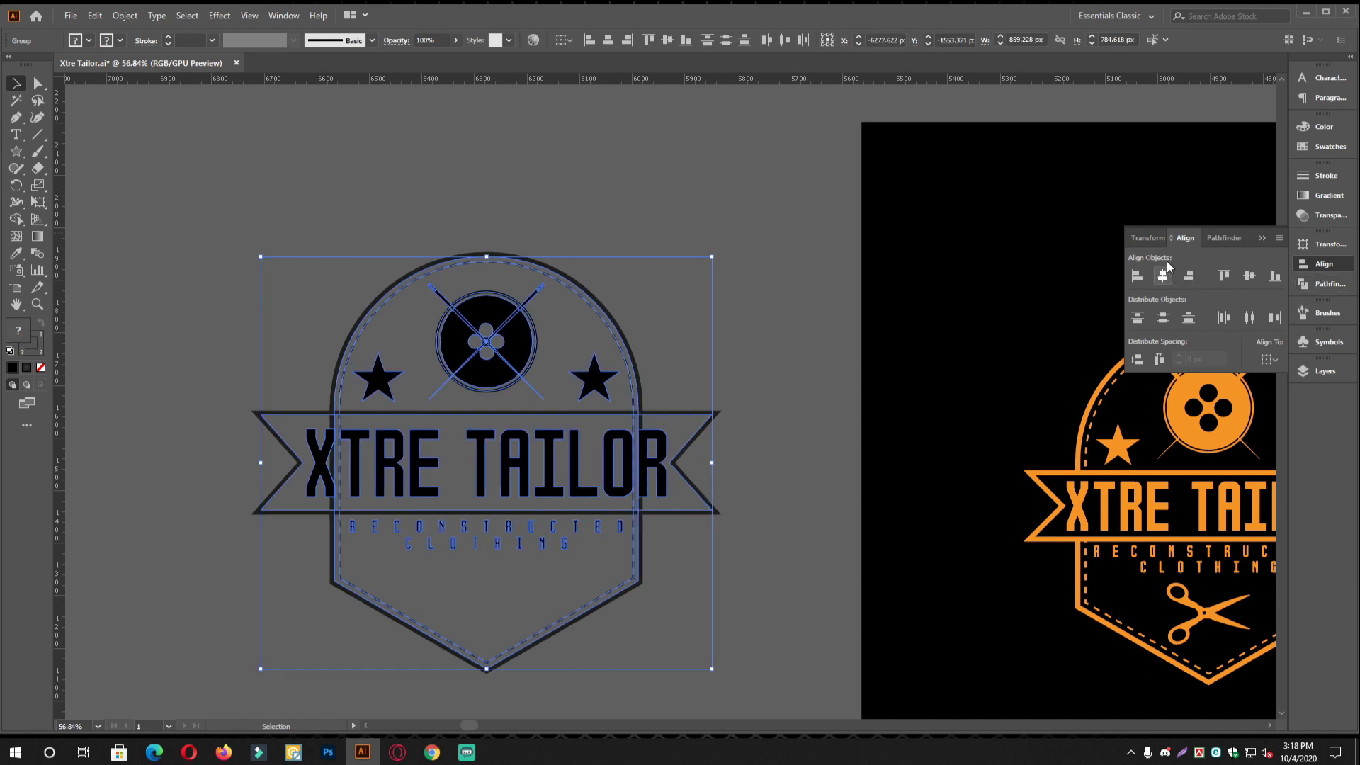
left_click(708, 395)
left_click_drag(665, 445, 584, 429)
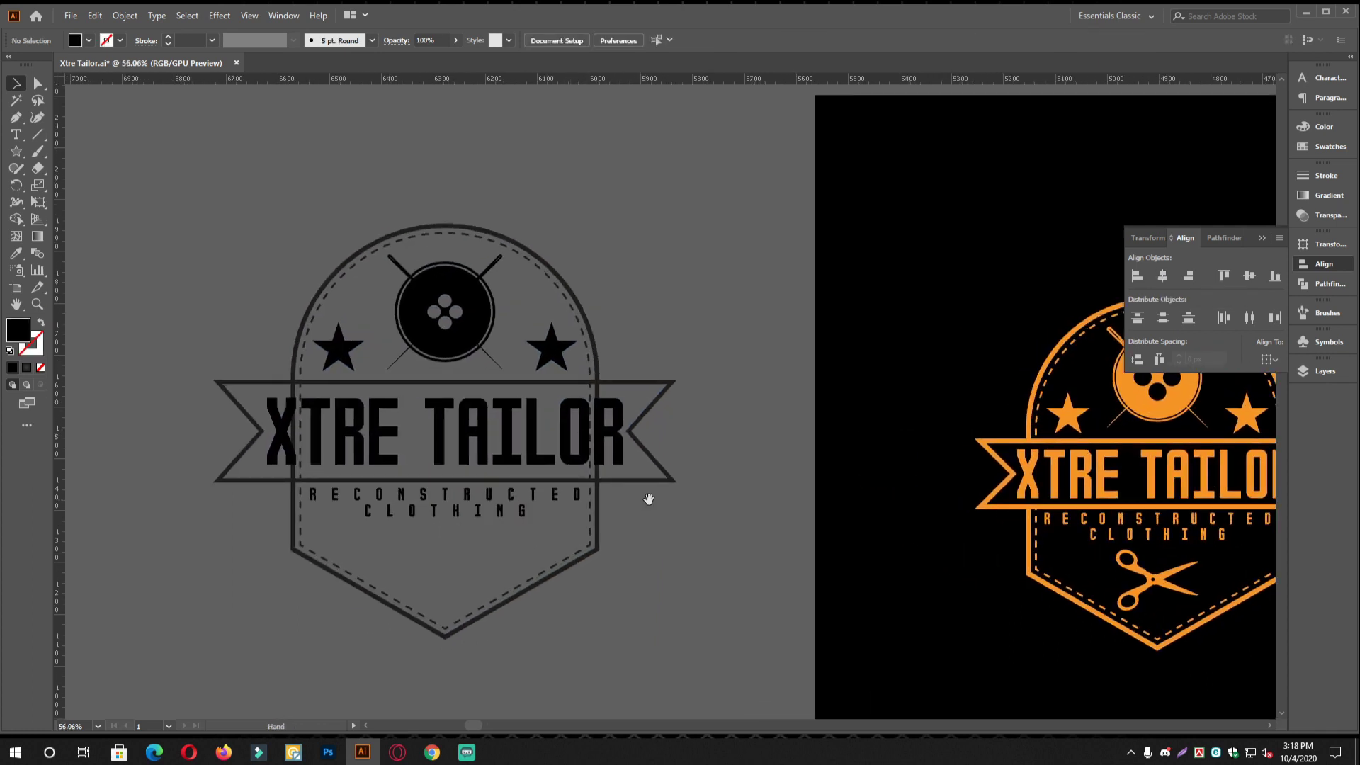
Compare the badge with the orange reference logo, examining the area below the ribbon where the scissors belong
left_click_drag(648, 500, 524, 441)
scroll(389, 425, "up", 1)
left_click_drag(389, 425, 494, 473)
mouse_move(593, 451)
left_mouse_down()
mouse_move(590, 483)
mouse_move(512, 384)
left_mouse_up()
scroll(558, 464, "down", 1)
left_click_drag(743, 495, 682, 486)
left_click_drag(1013, 532, 979, 546)
left_click_drag(597, 537, 621, 510)
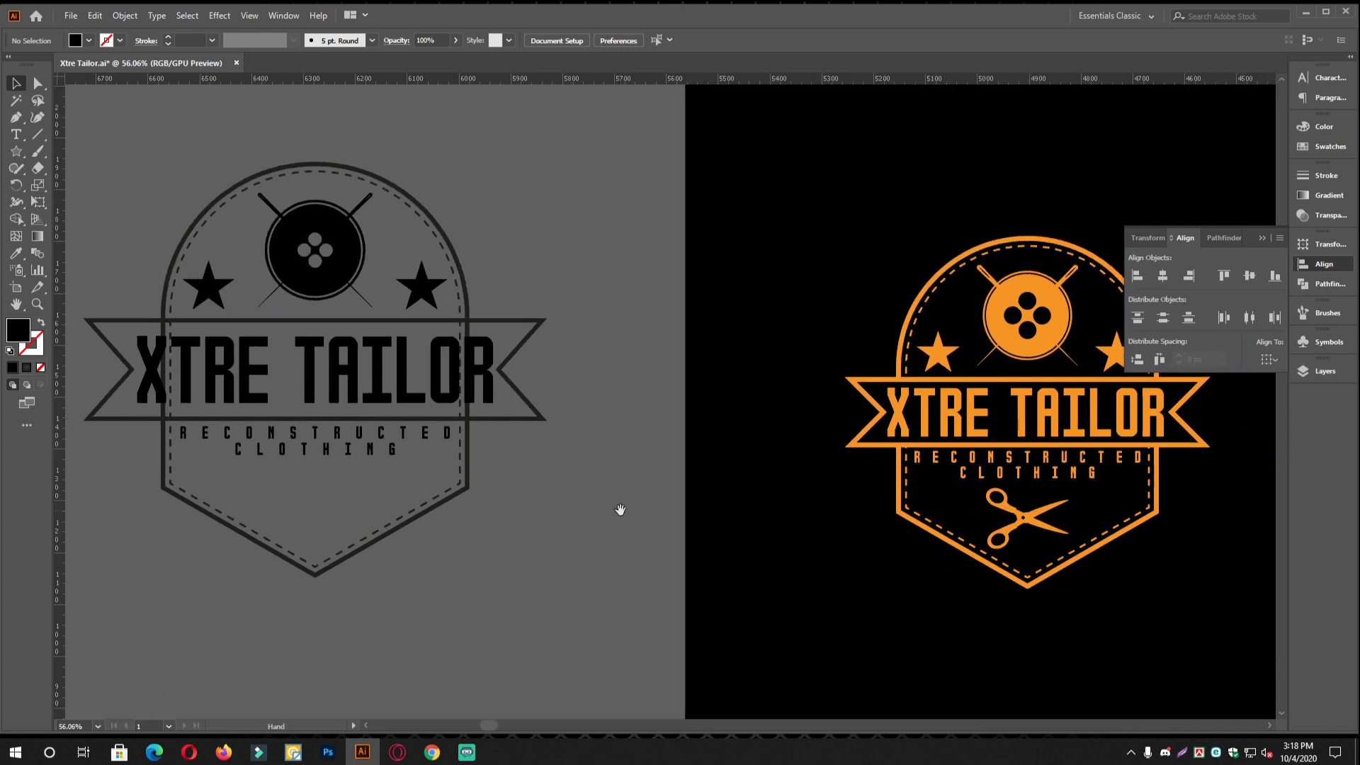
scroll(621, 510, "down", 2)
Switch to the Opera browser and search Google Images for "scissor vector"
left_click(413, 753)
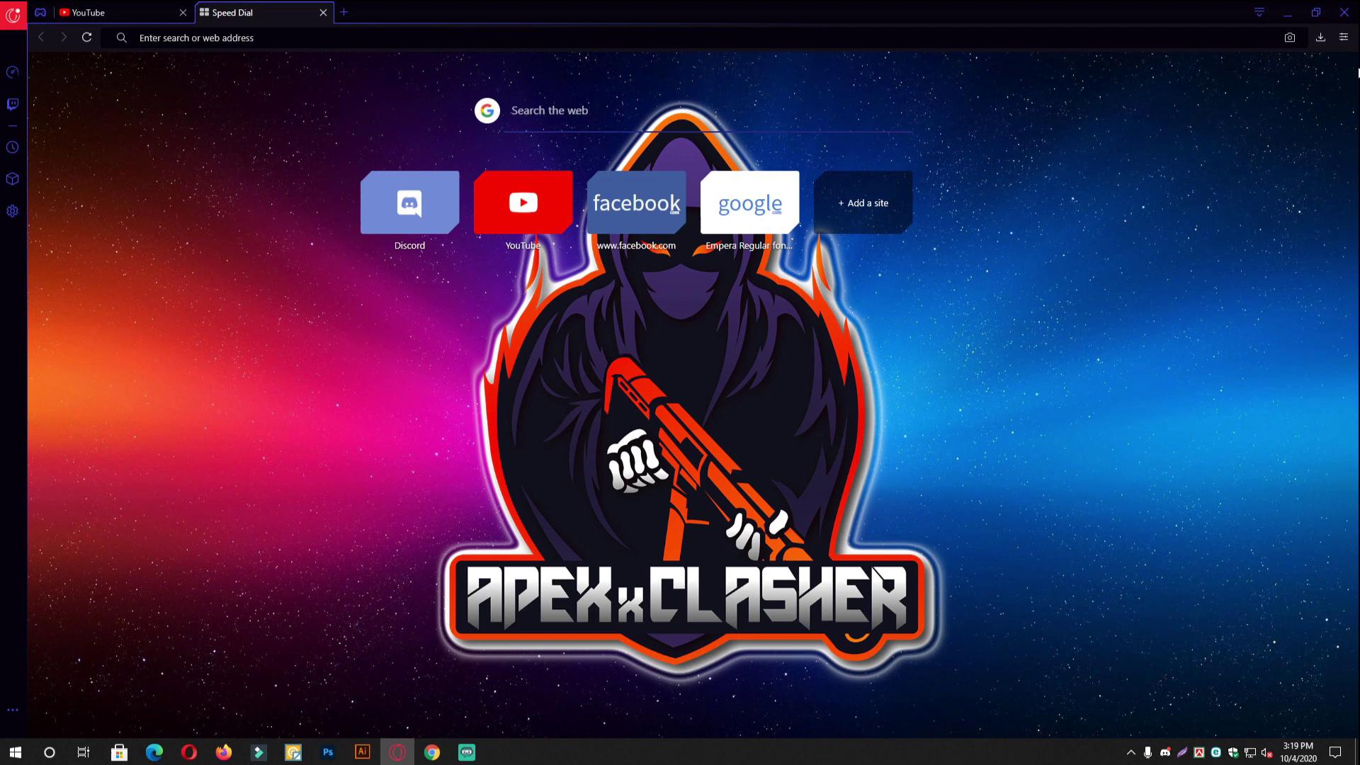
key("ctrl+l")
type("sci")
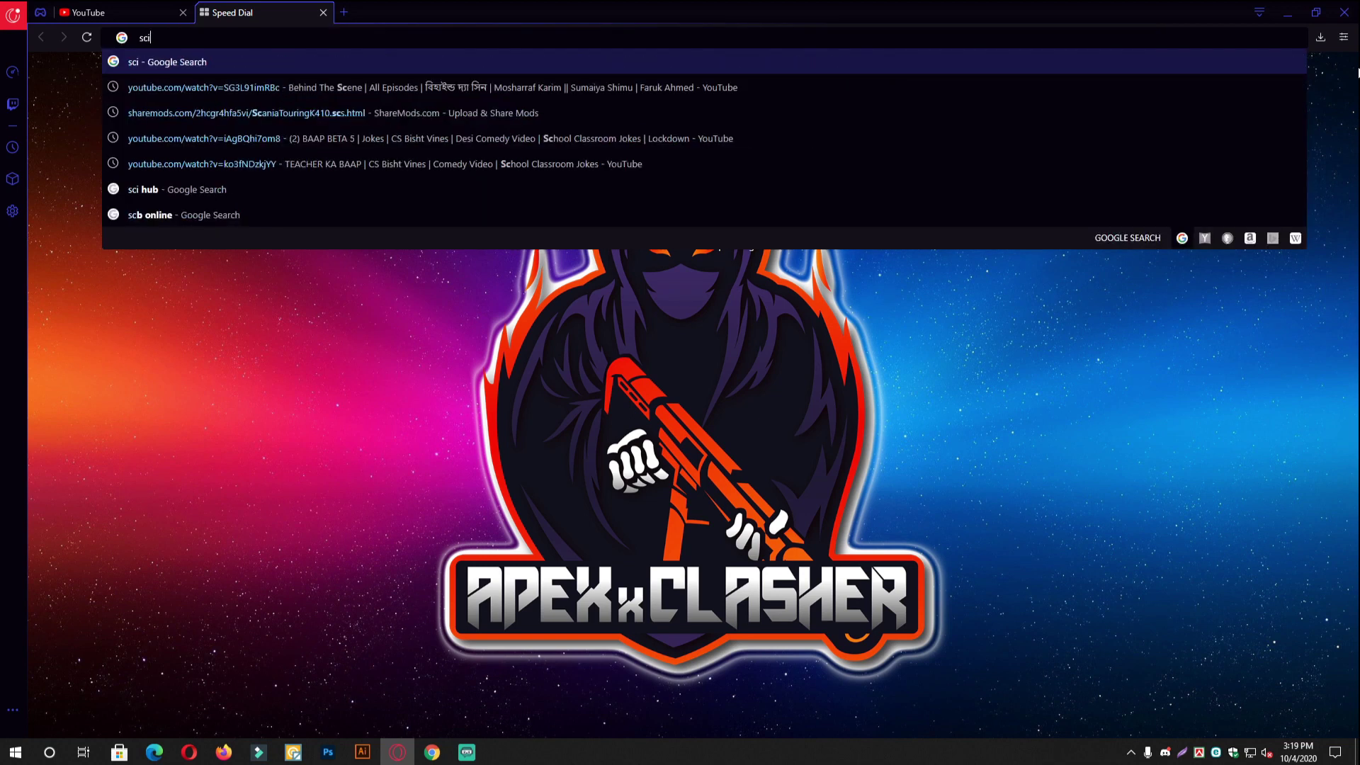
type("ssor vector")
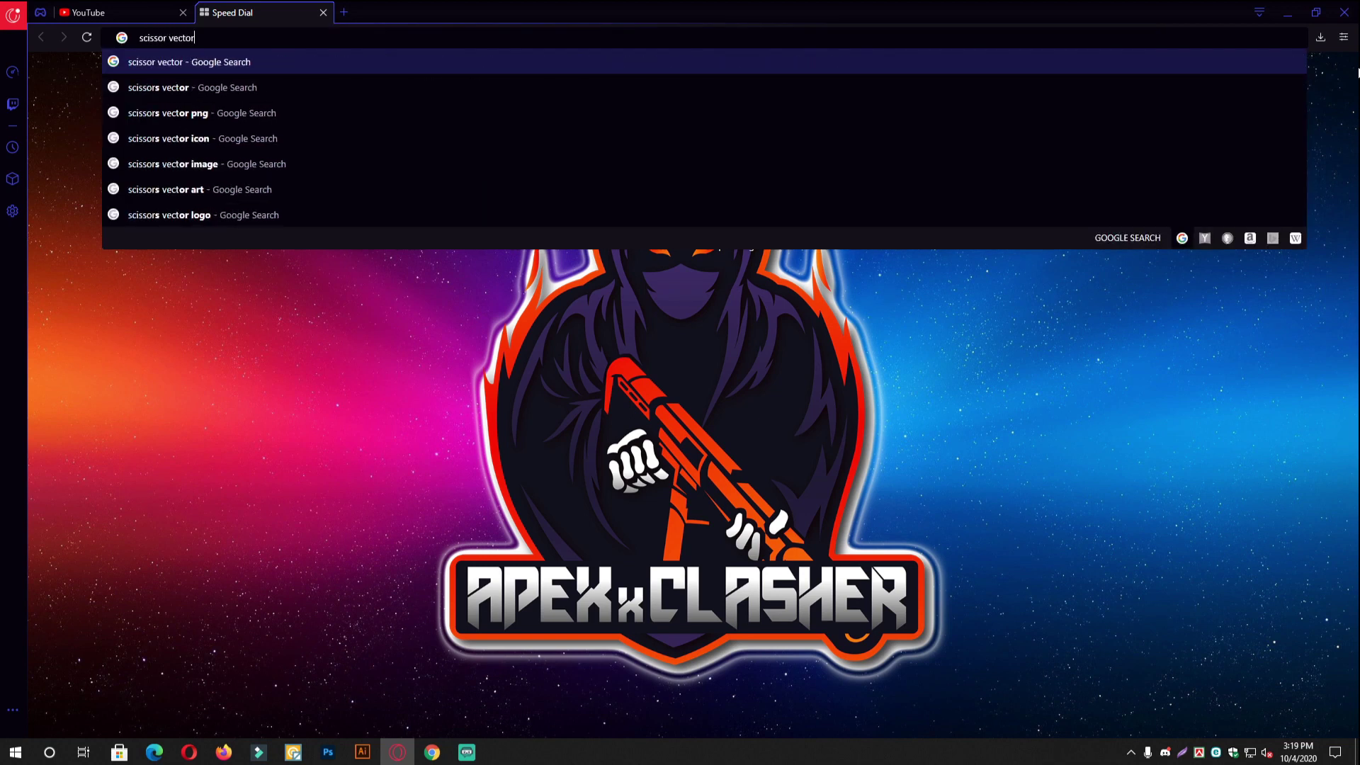
key("Return")
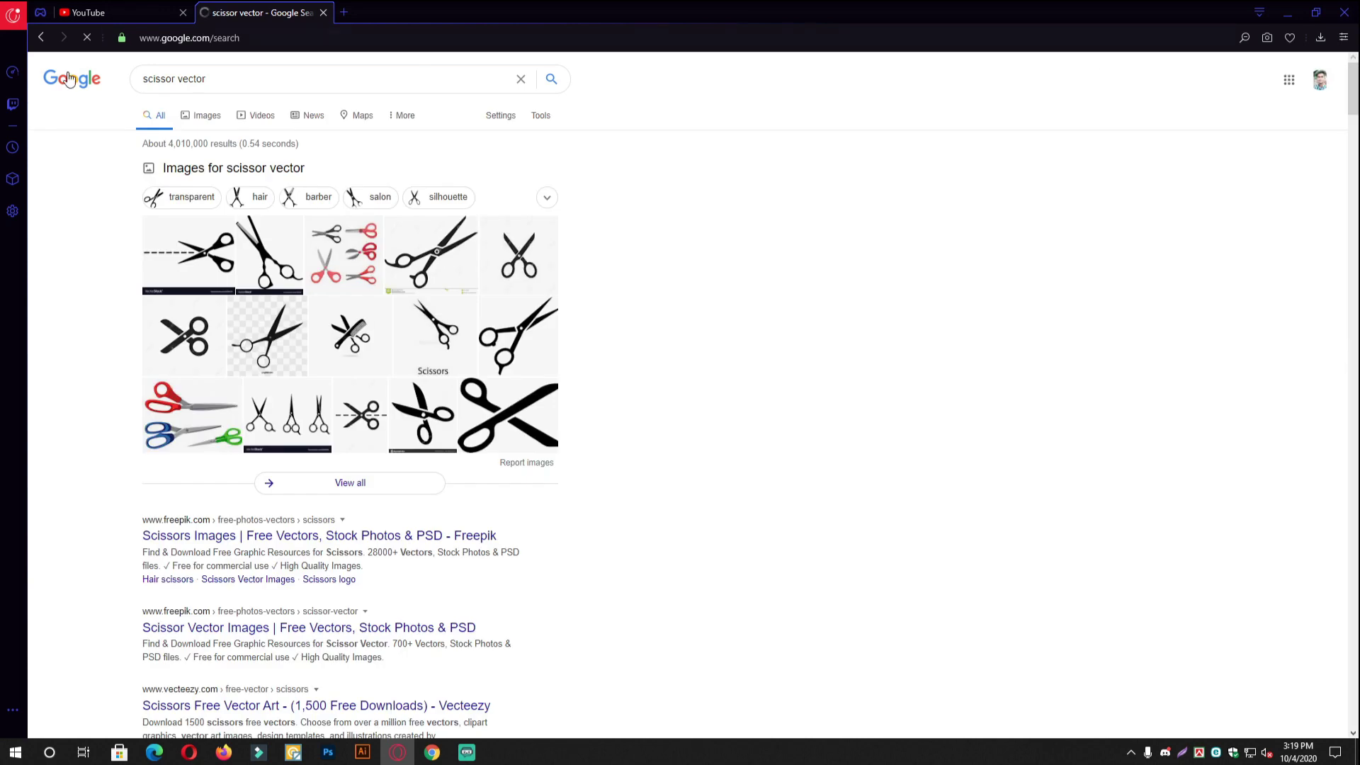
left_click(202, 115)
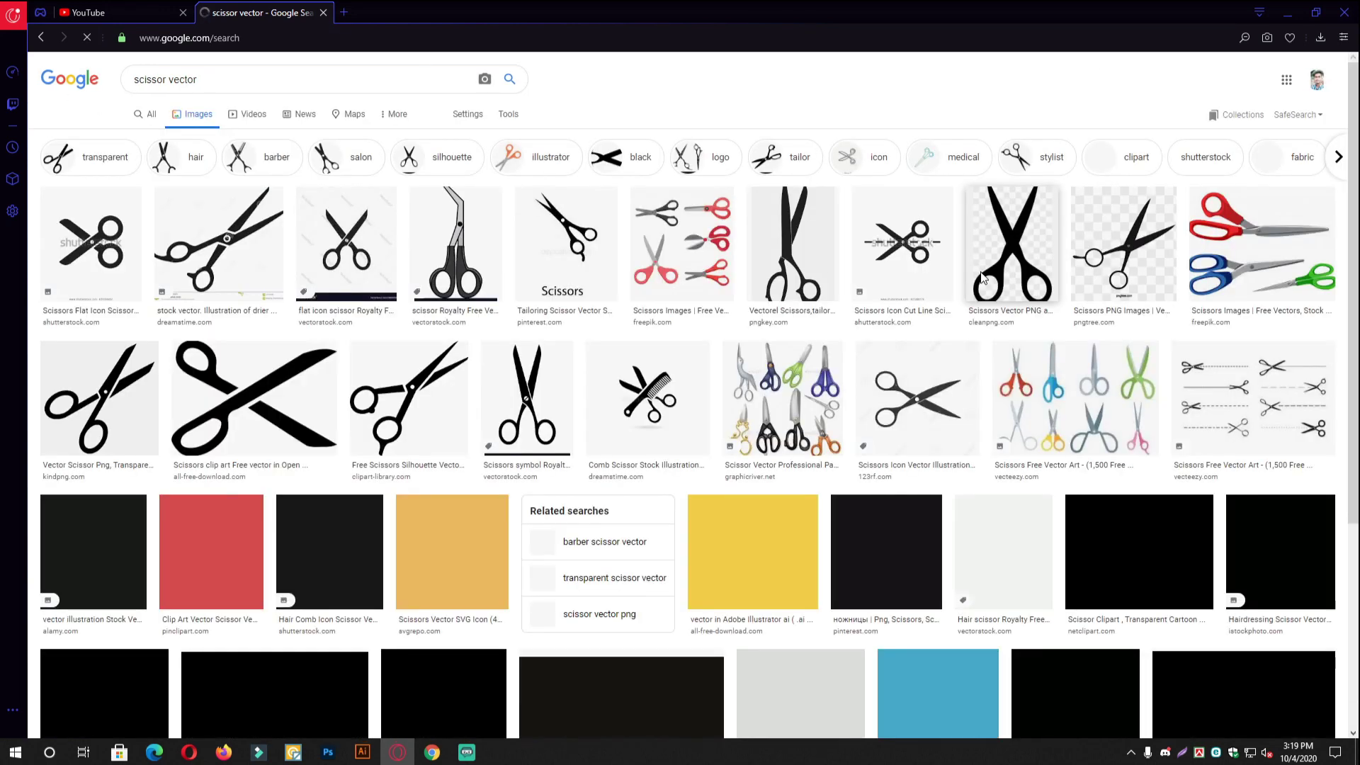
Open the VectorStock image of upright open scissors with a round pivot hole and save it as a JPEG to the Desktop
left_click(1180, 575)
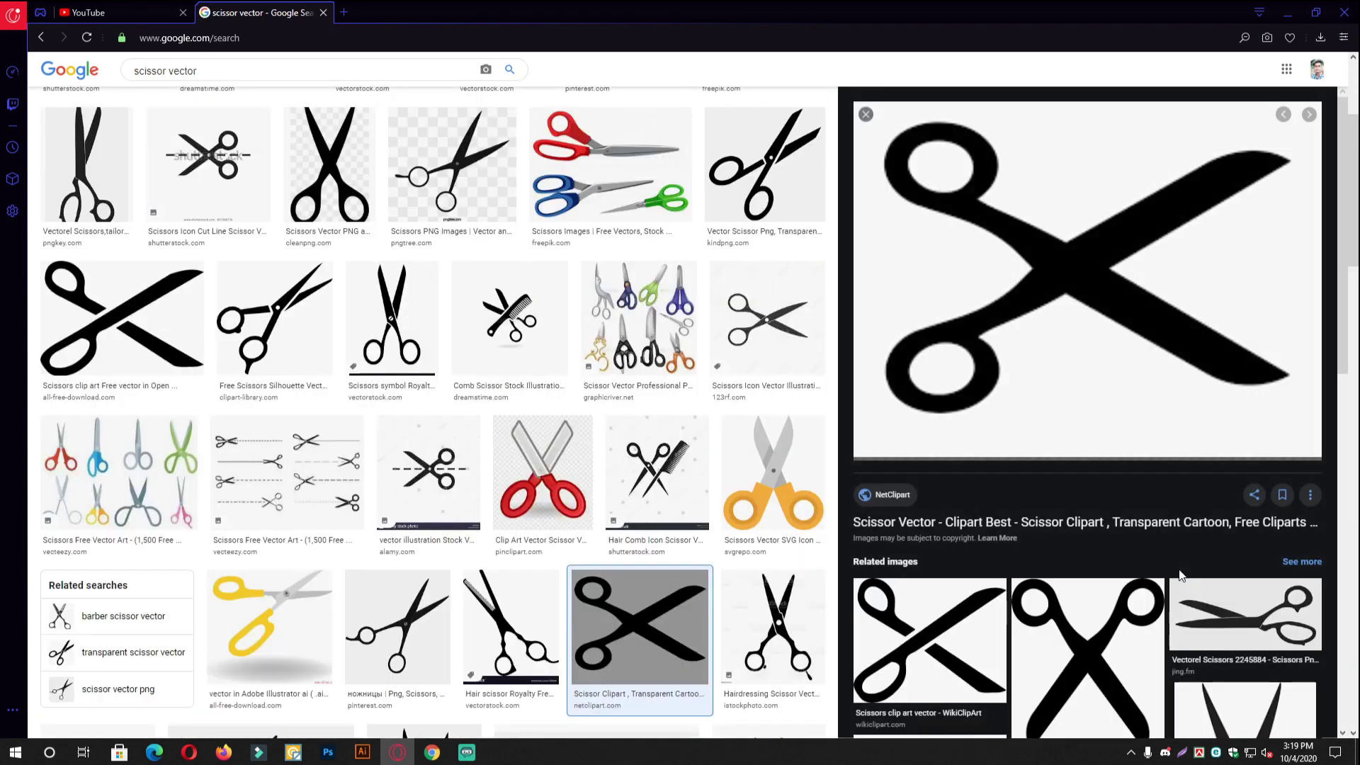
scroll(1180, 575, "down", 7)
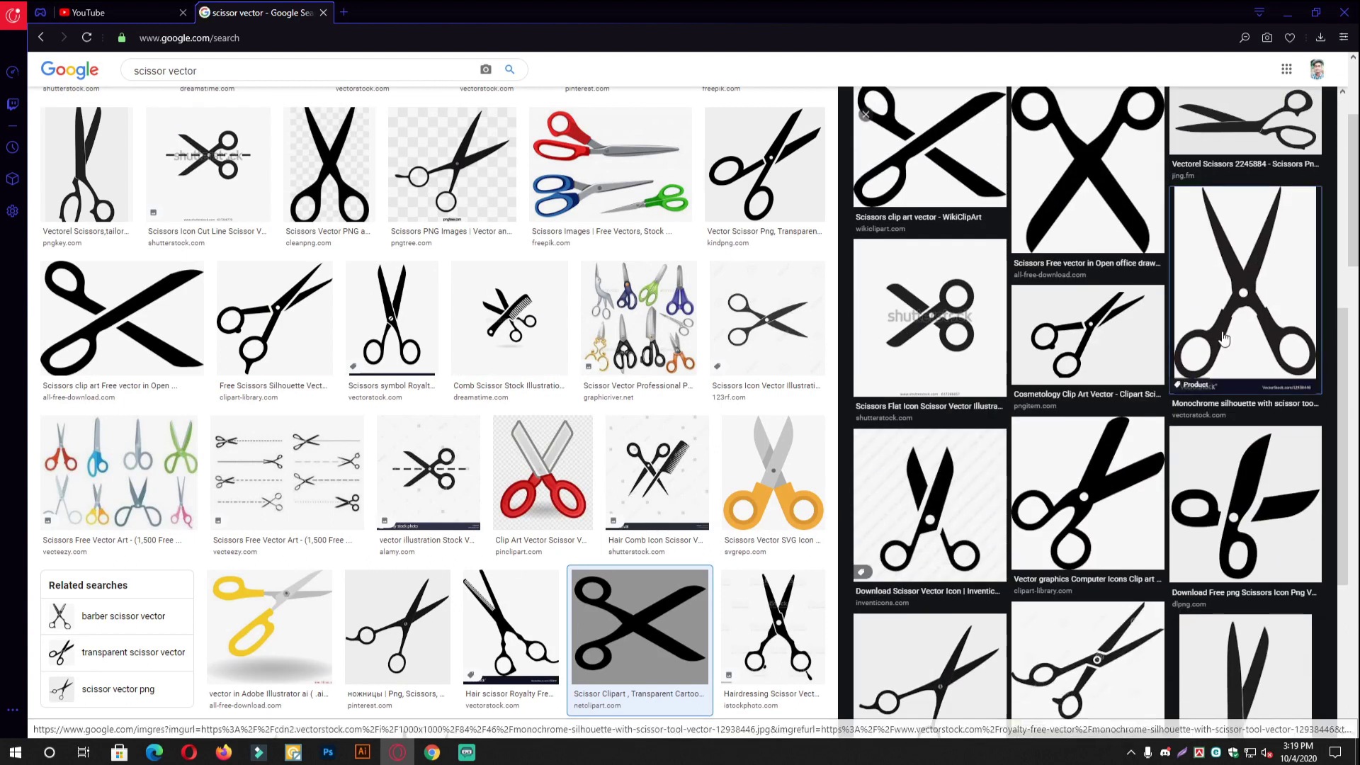
left_click(1224, 340)
right_click(1032, 191)
left_click(1064, 322)
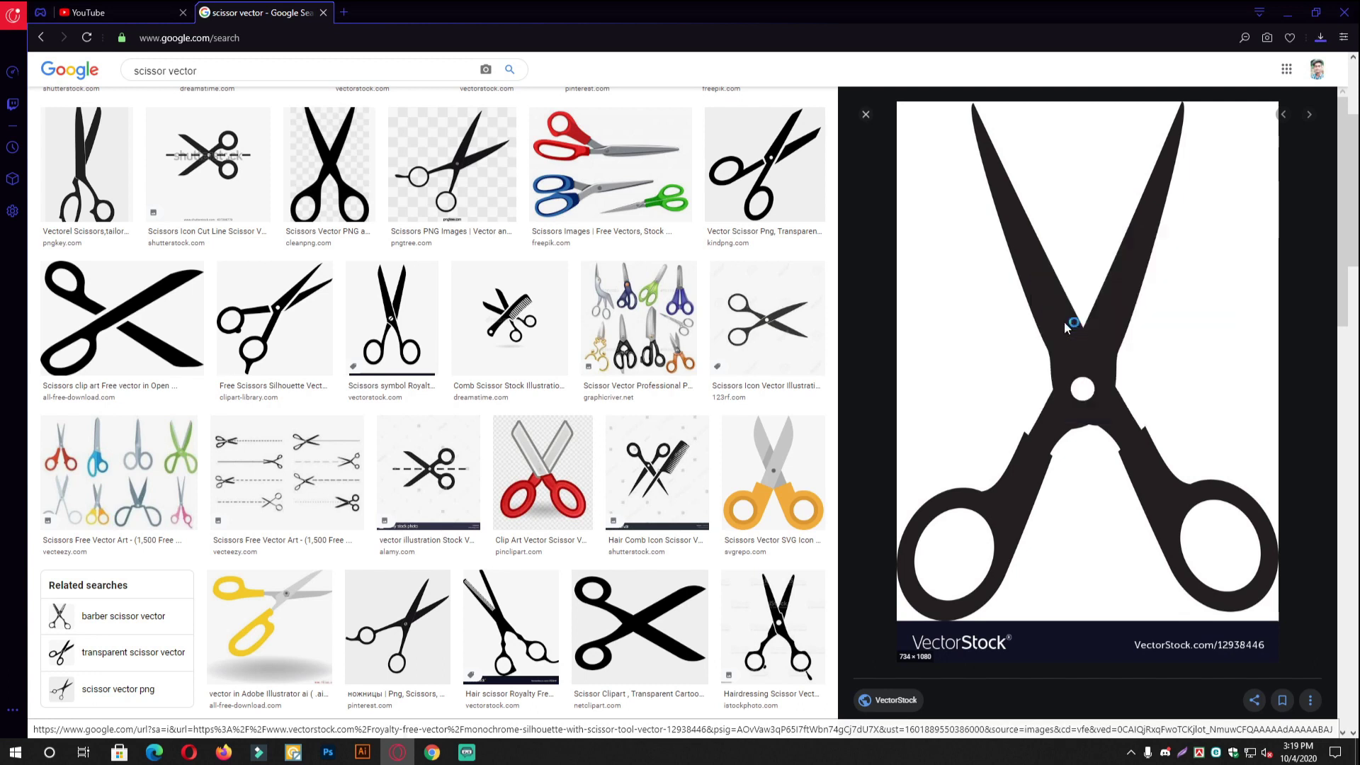
left_click(51, 112)
left_click(51, 122)
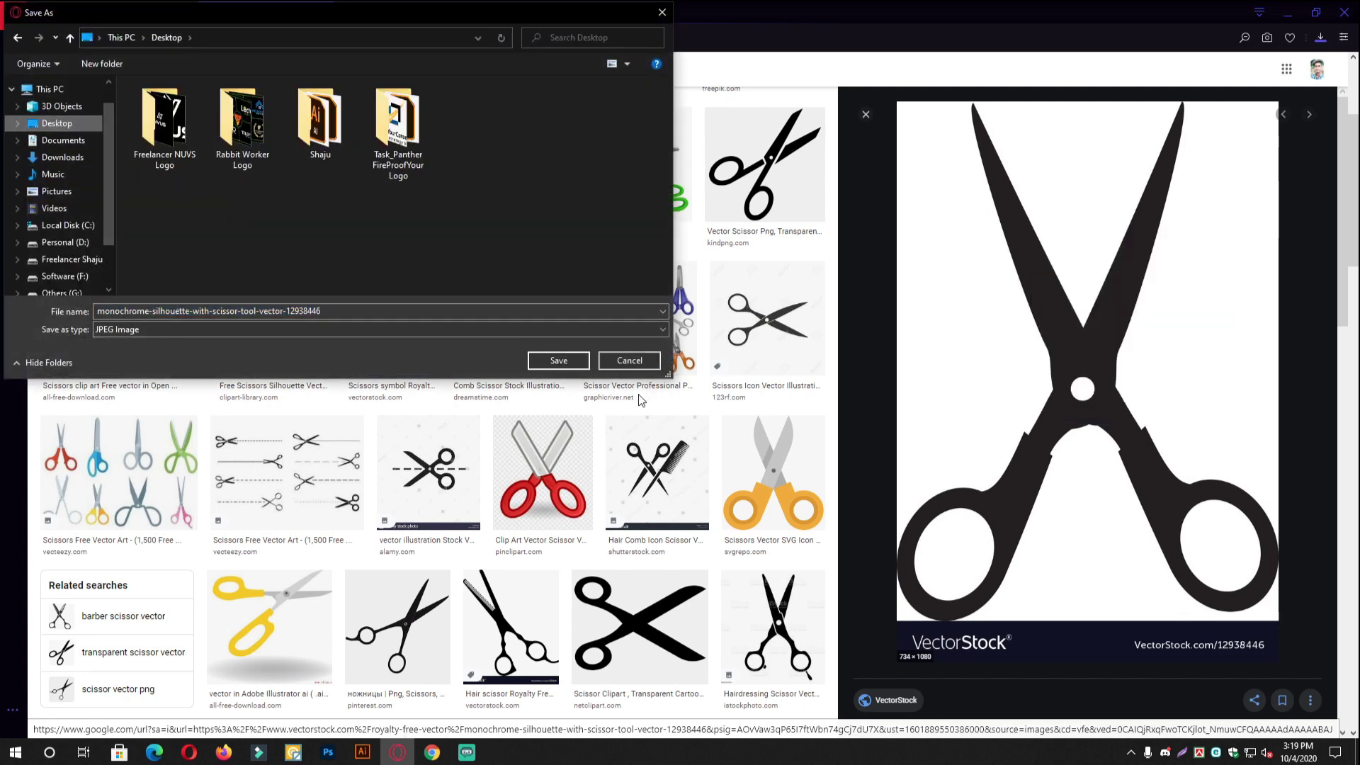
left_click(553, 365)
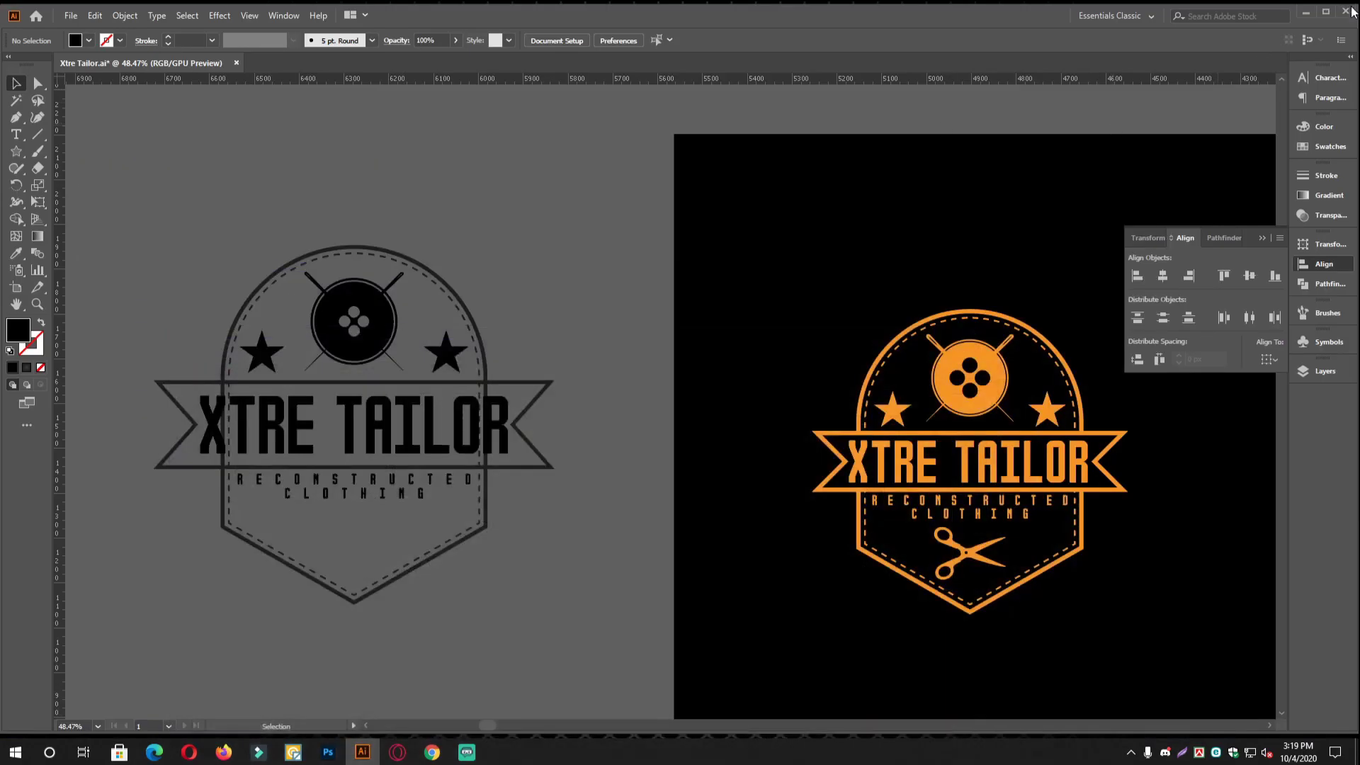
Return to Illustrator and place the saved scissors image from the desktop in the empty area above the badge
left_click(1305, 12)
left_click_drag(25, 241, 684, 480)
scroll(388, 331, "down", 4)
left_click_drag(755, 471, 768, 190)
left_click_drag(737, 342, 522, 673)
left_click_drag(480, 489, 574, 531)
left_click(945, 609)
left_click_drag(727, 531, 714, 498)
left_click_drag(666, 518, 698, 576)
left_click_drag(551, 529, 567, 495)
key("ctrl+2")
scroll(804, 576, "up", 12)
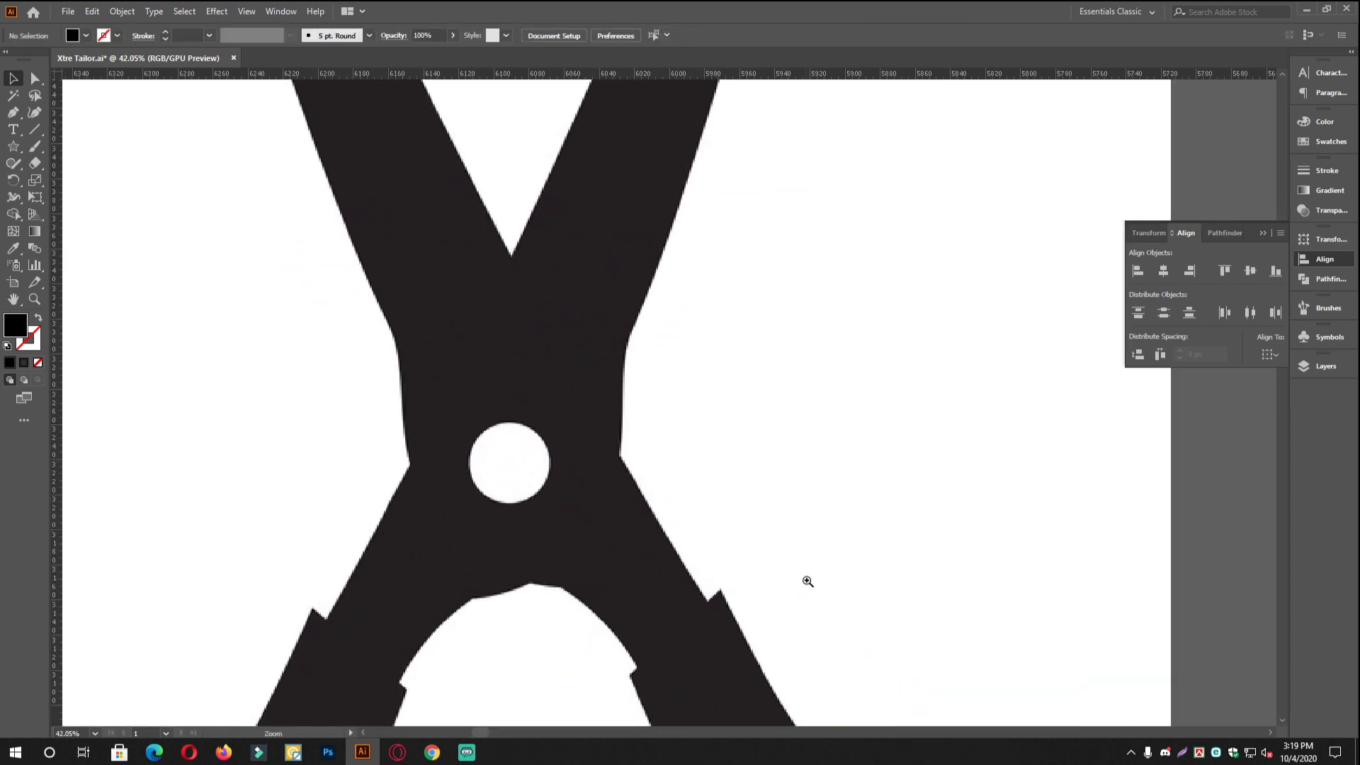
scroll(702, 466, "down", 9)
scroll(702, 465, "down", 5)
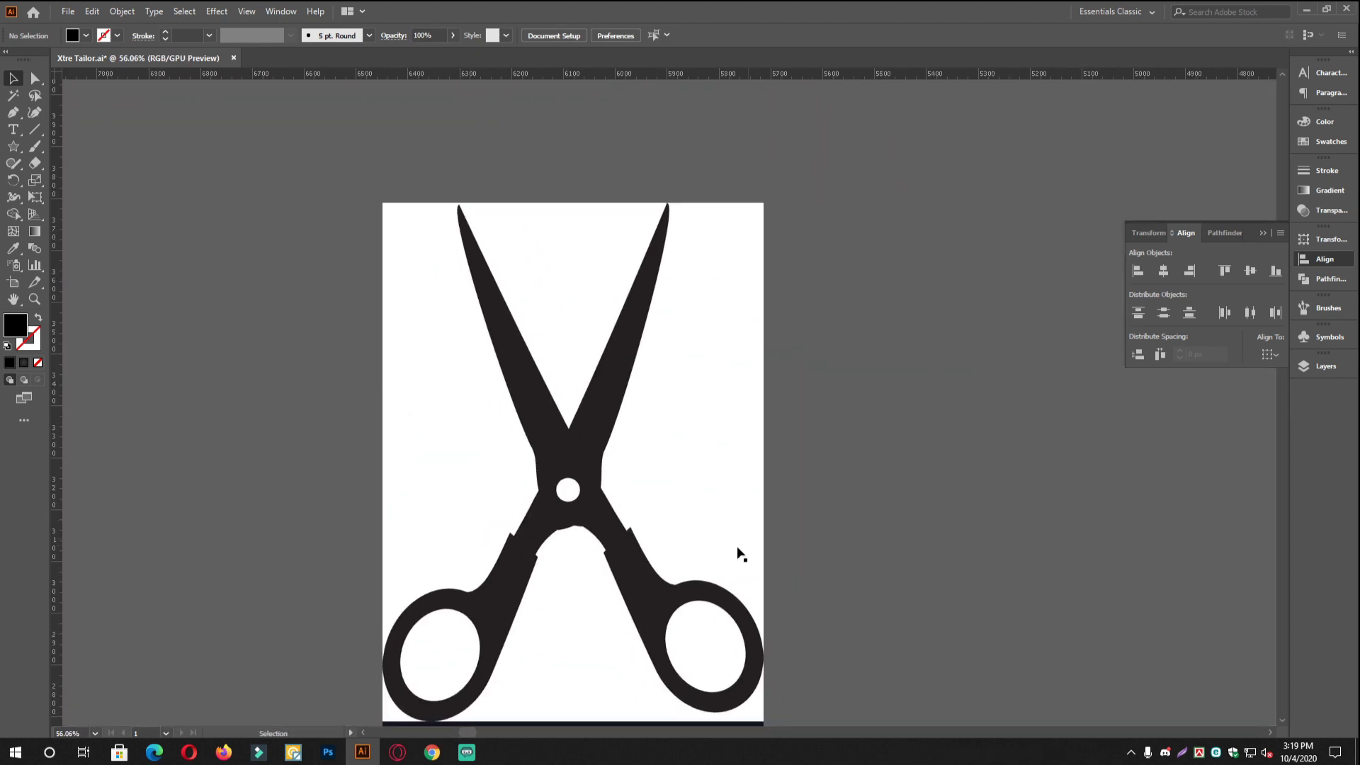
Trace the scissors image with Image Trace using the High Fidelity Photo preset
left_click_drag(672, 575, 690, 503)
left_click(566, 465)
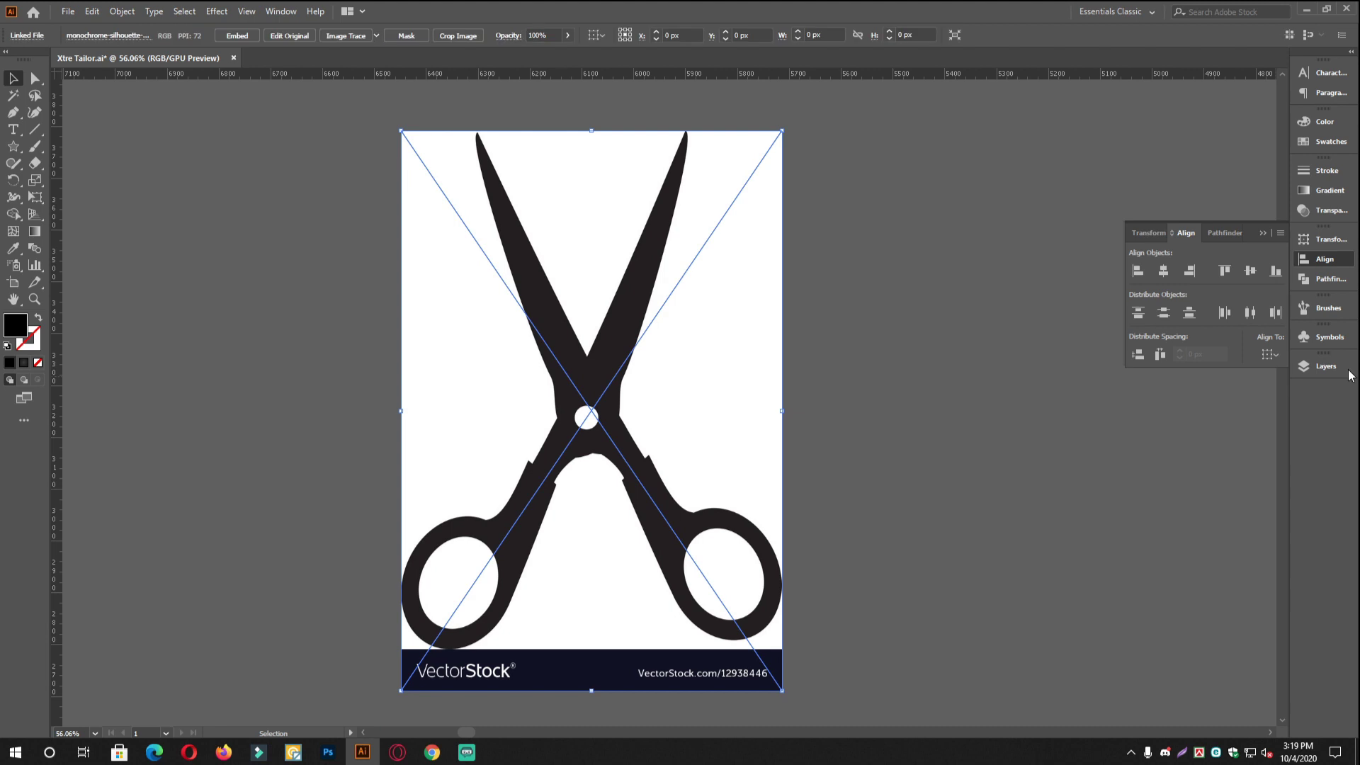
left_click(288, 14)
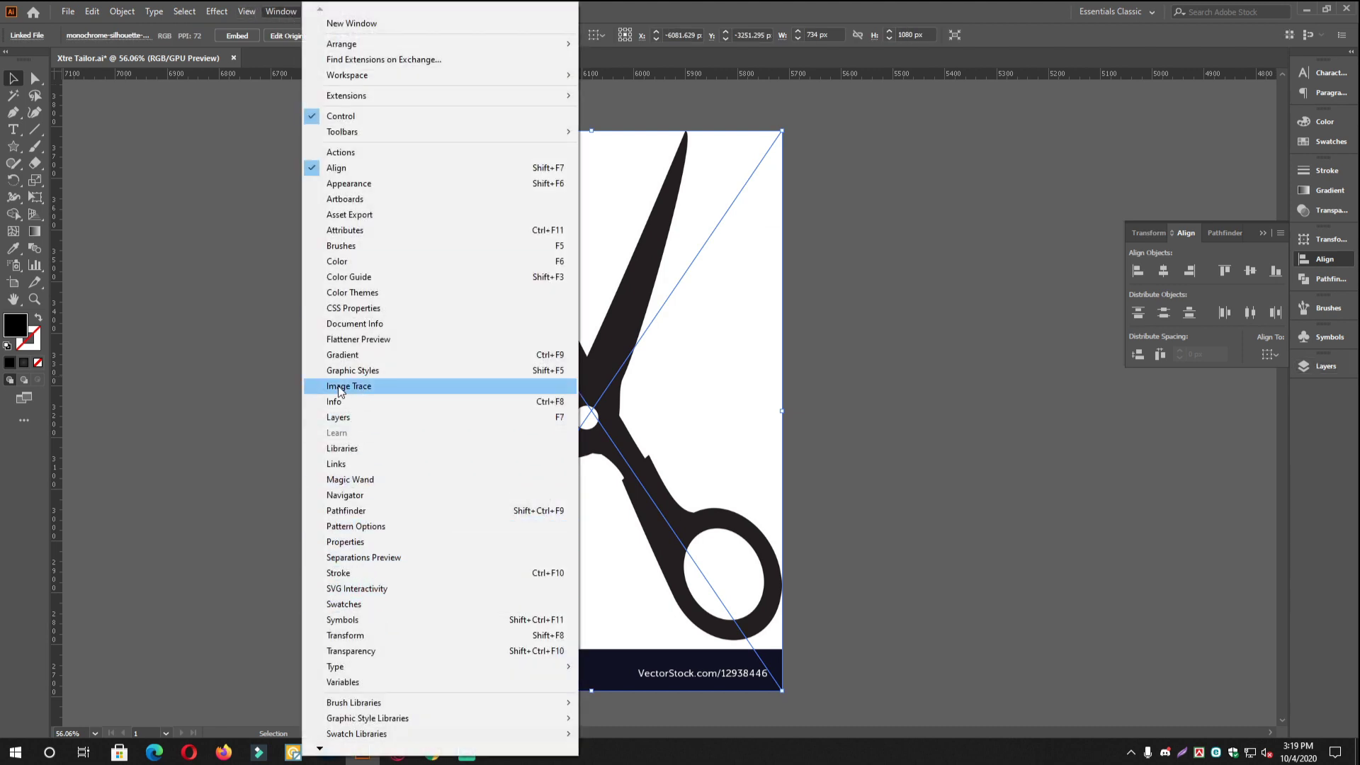
left_click(376, 389)
mouse_move(813, 207)
left_mouse_down()
mouse_move(893, 207)
mouse_move(1320, 396)
left_mouse_up()
left_click(1322, 395)
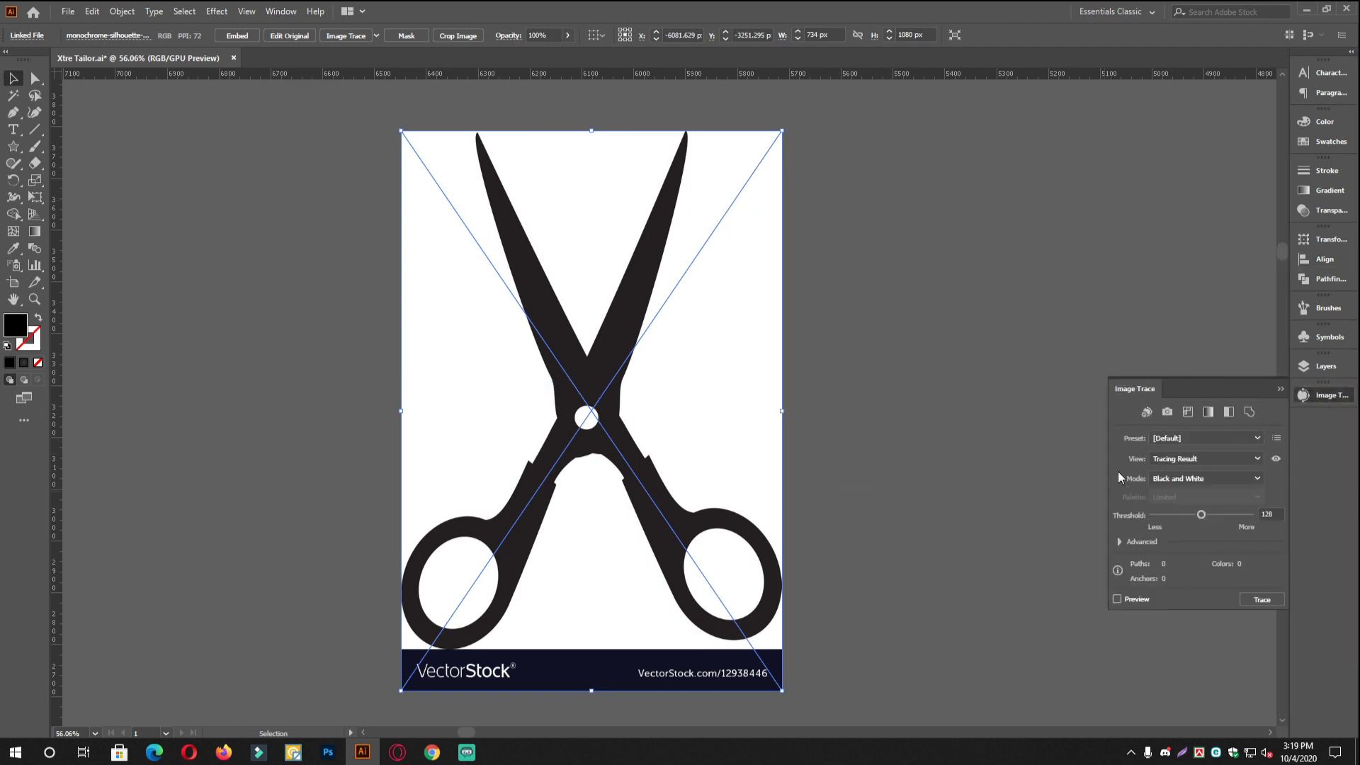
left_click(1177, 439)
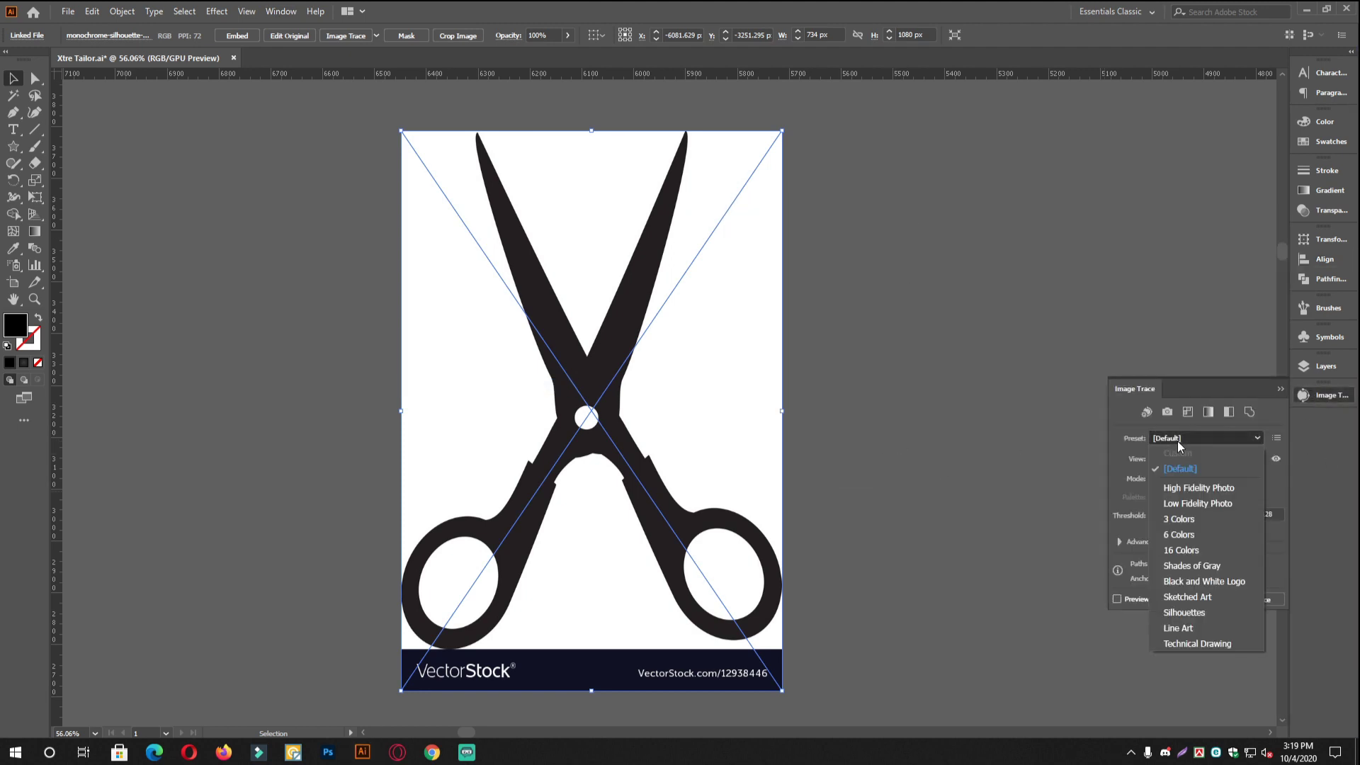
left_click(1214, 487)
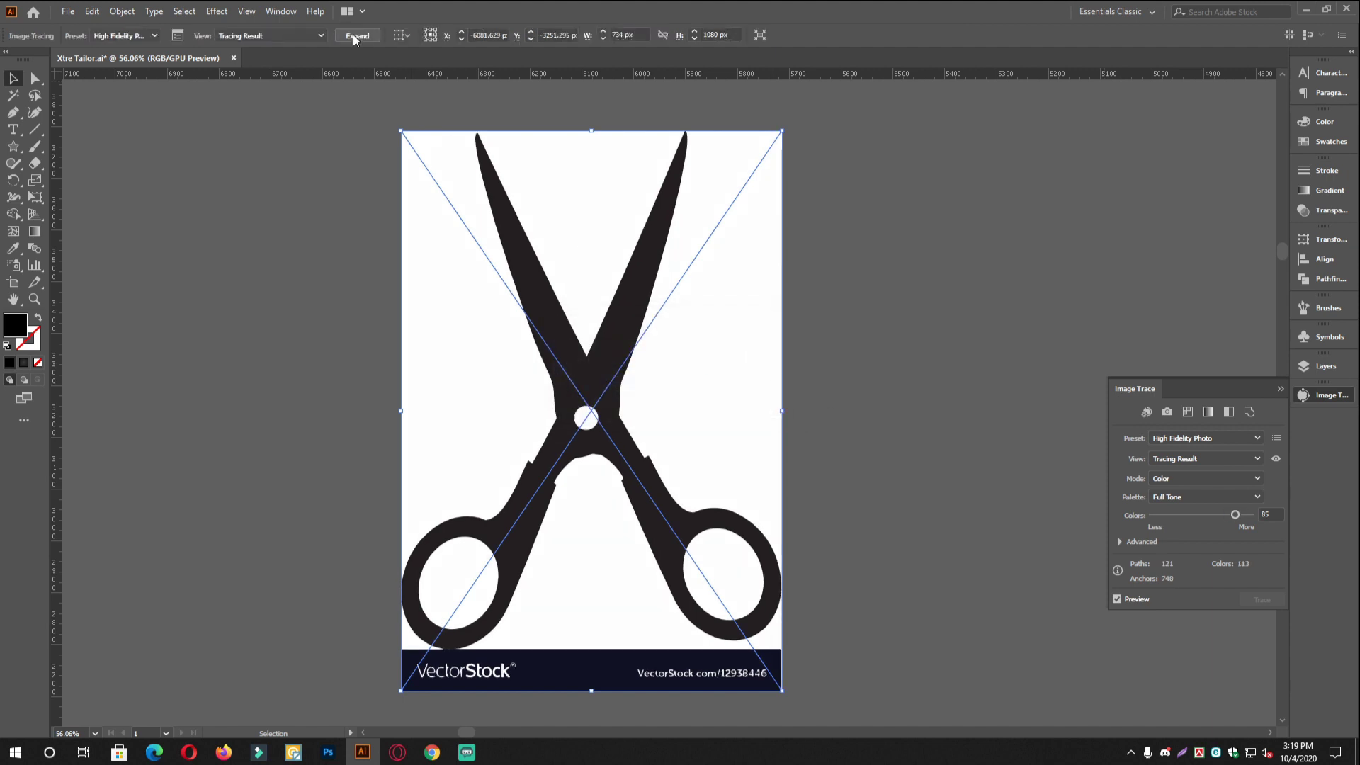
Expand the scissors tracing into vector paths with Object and Fill included
left_click(122, 11)
left_click(121, 174)
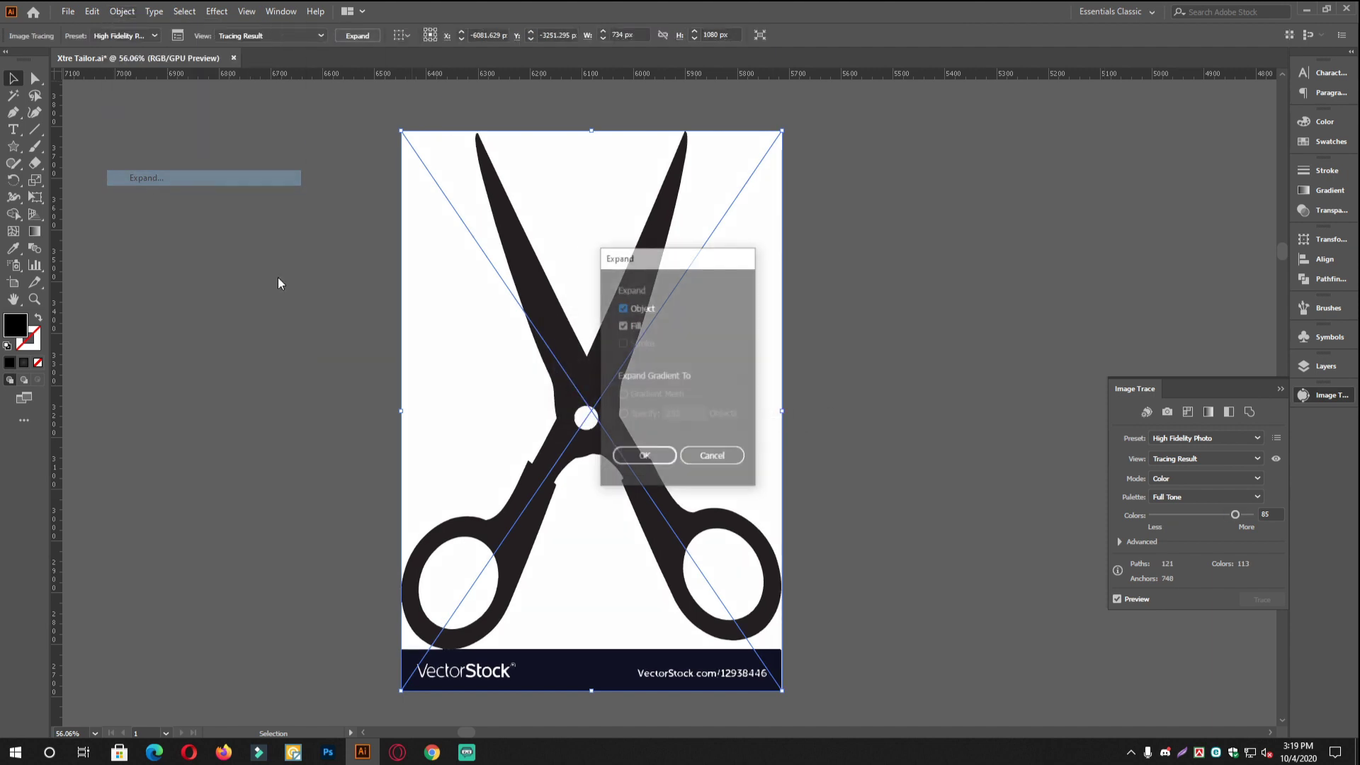
left_click(638, 456)
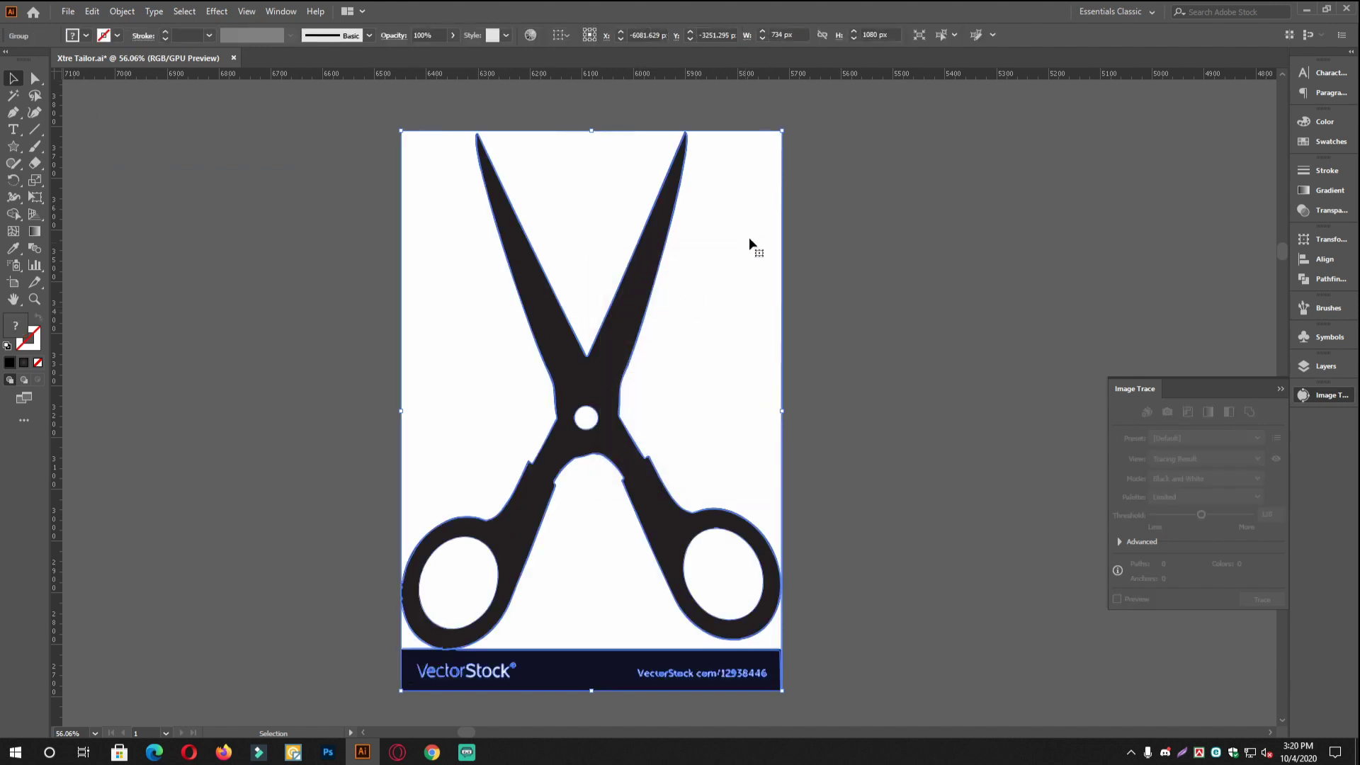
Ungroup the expanded scissors tracing completely so that its shapes can be selected individually
right_click(670, 241)
left_click(725, 357)
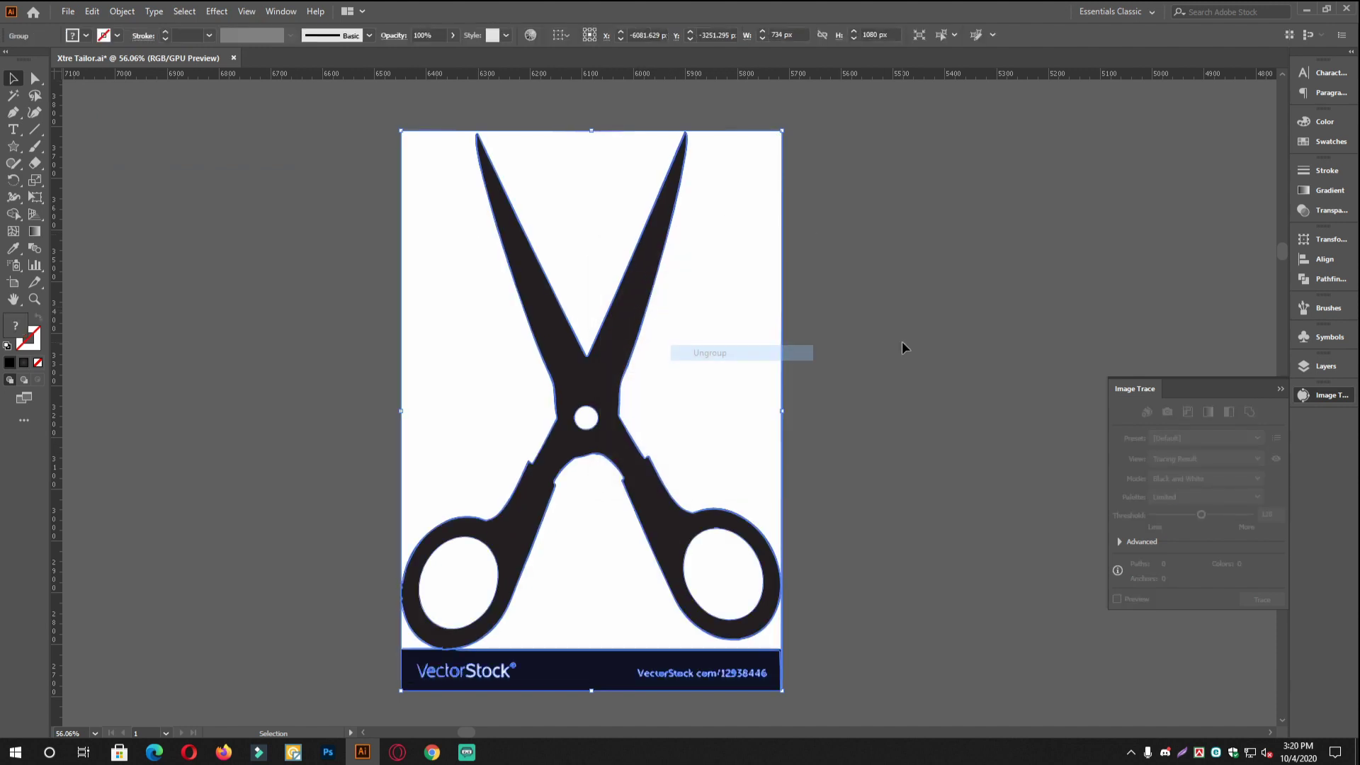
left_click(903, 341)
scroll(653, 428, "down", 3)
left_click_drag(678, 507, 559, 402)
scroll(616, 403, "up", 1)
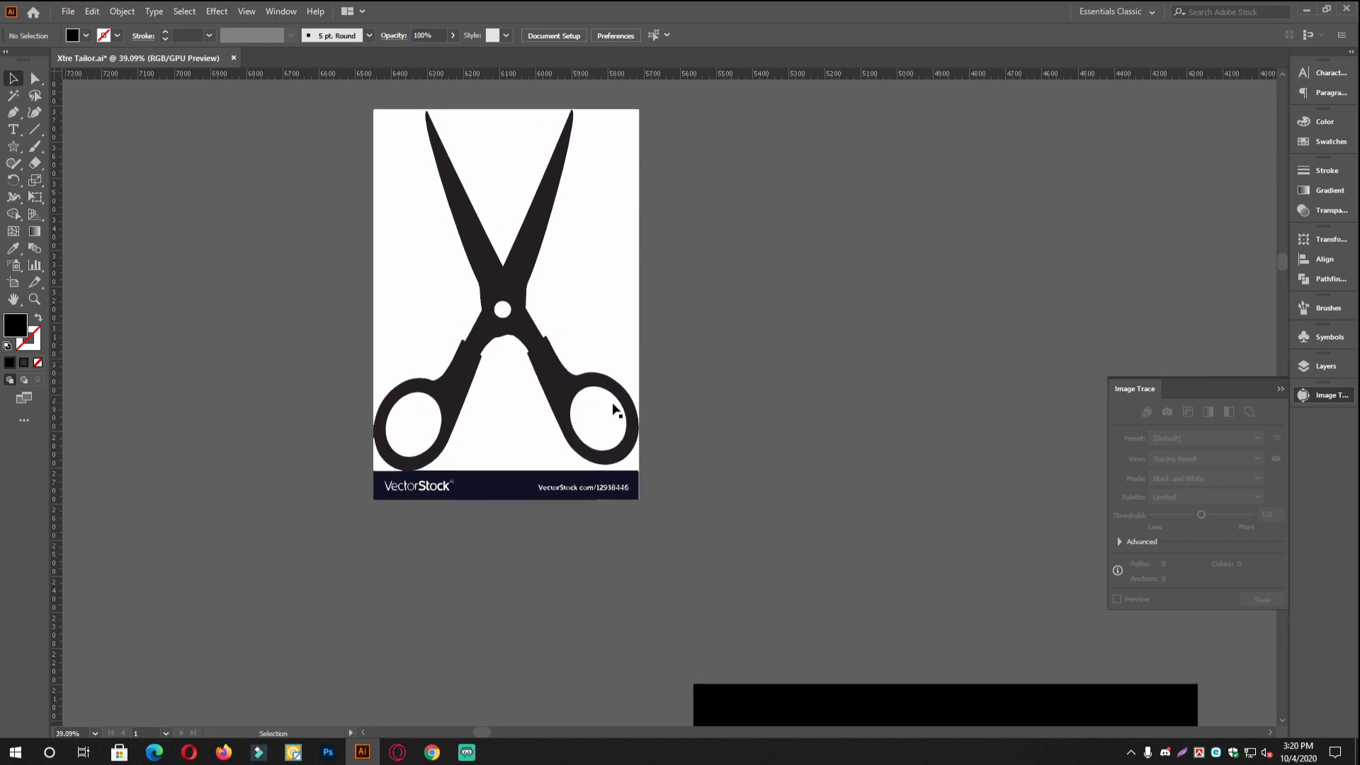
left_click(409, 409)
right_click(536, 303)
left_click(593, 415)
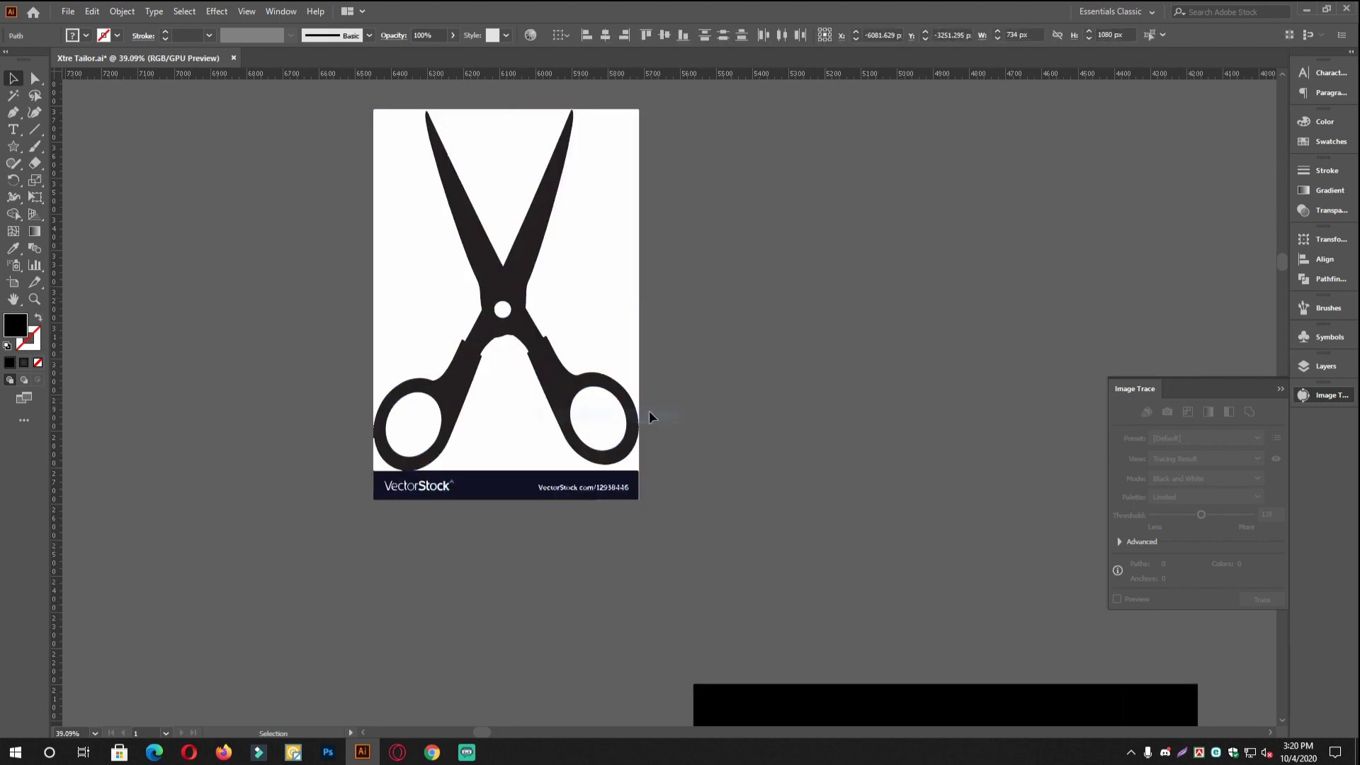
left_click(614, 416)
left_click(407, 429, "shift")
left_click(502, 309, "shift")
double_click(517, 289, "shift")
left_click(842, 303)
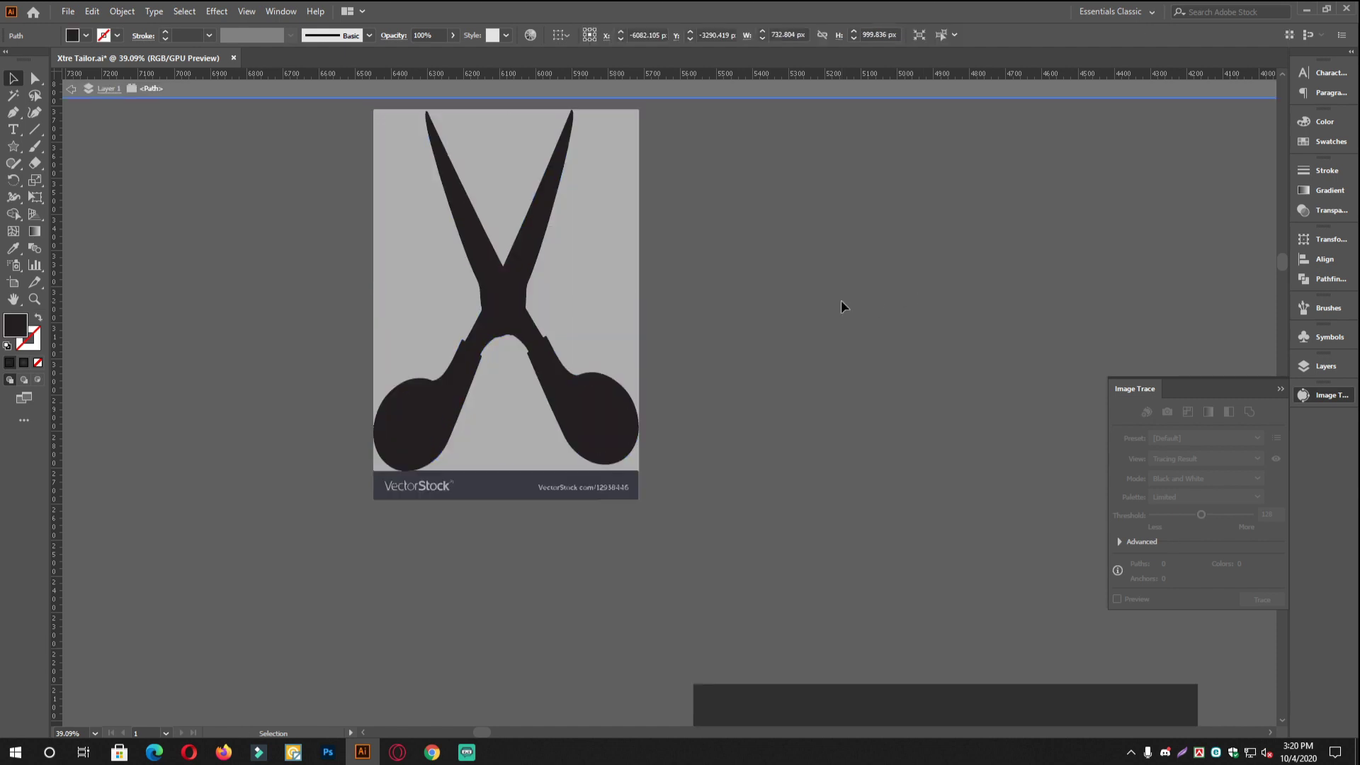
double_click(781, 241)
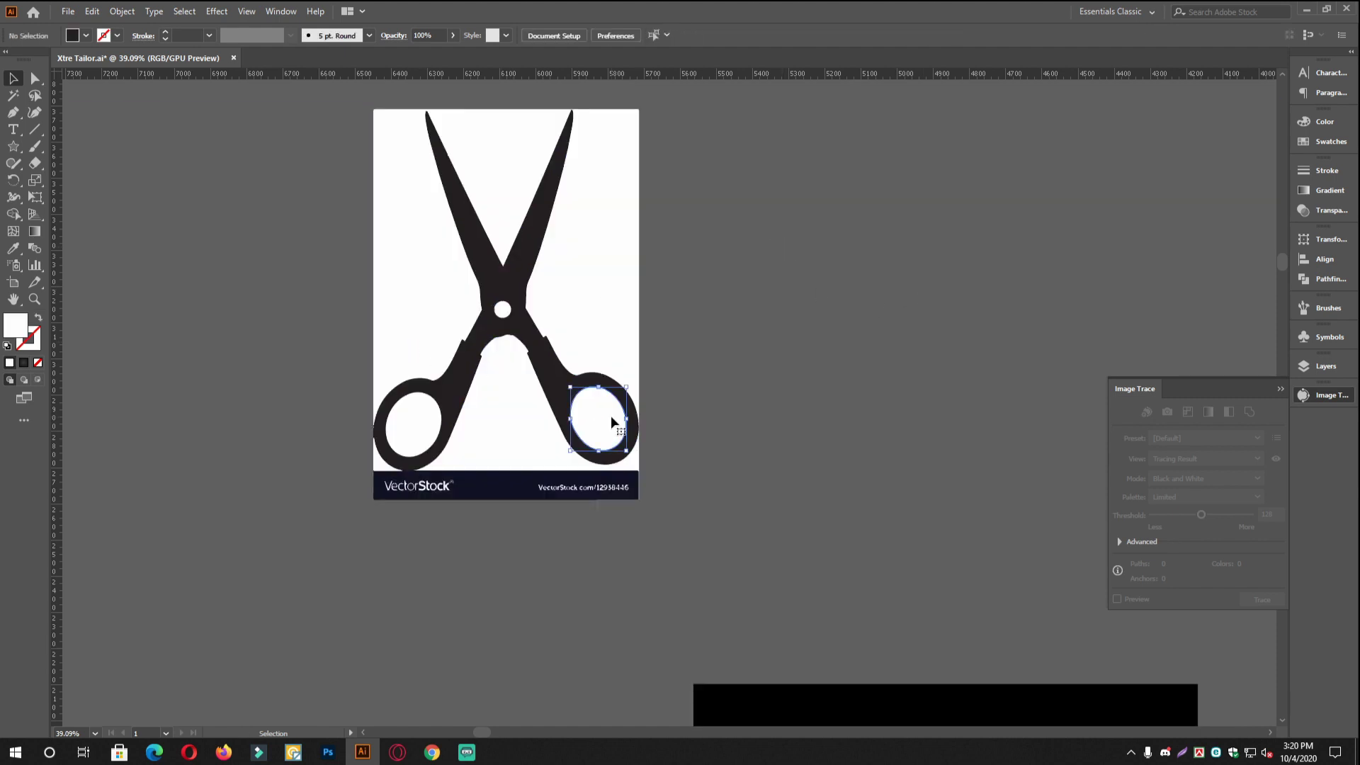
left_click(427, 418, "shift")
left_click(504, 312, "shift")
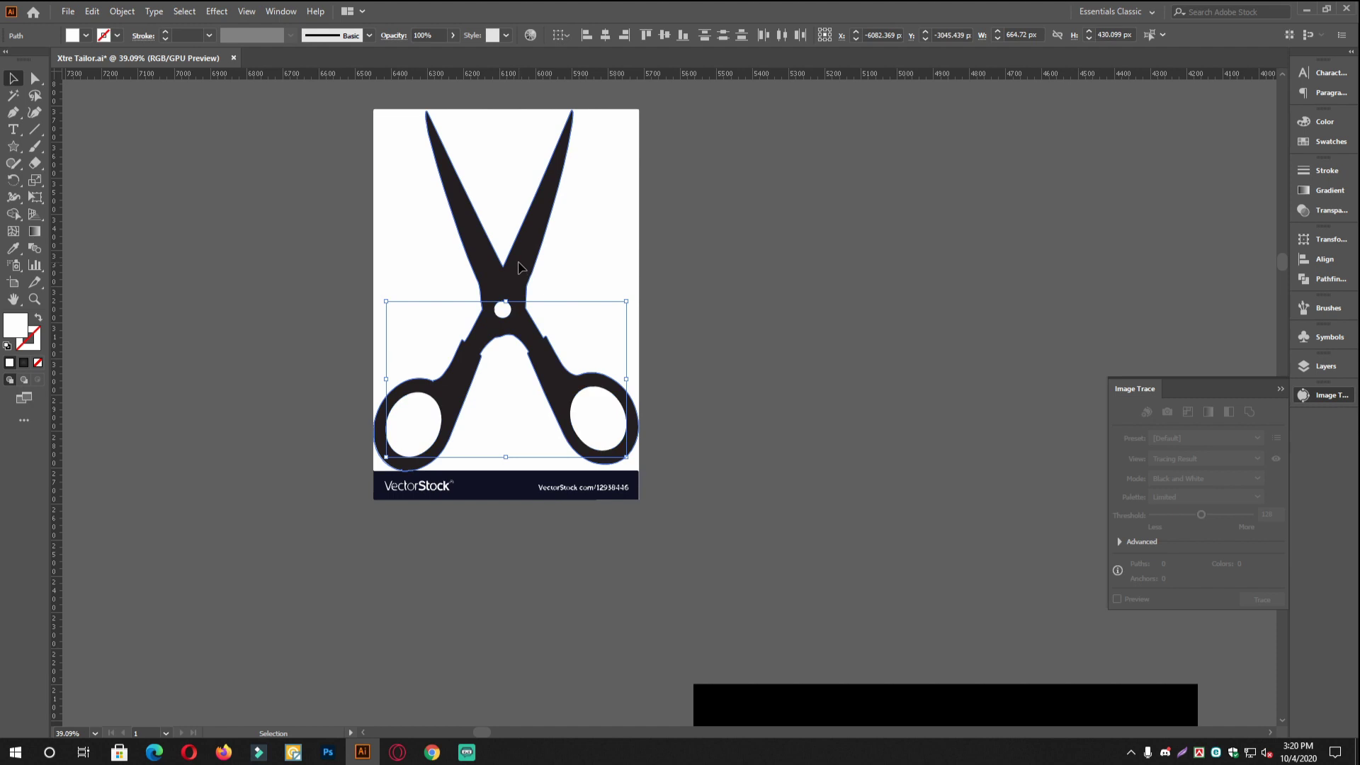
left_click(519, 267, "shift")
left_click(642, 268)
Move the scissors silhouette with its pivot and handle holes to the right of the white background and make them a compound path
left_click(519, 270)
left_click(500, 309, "shift")
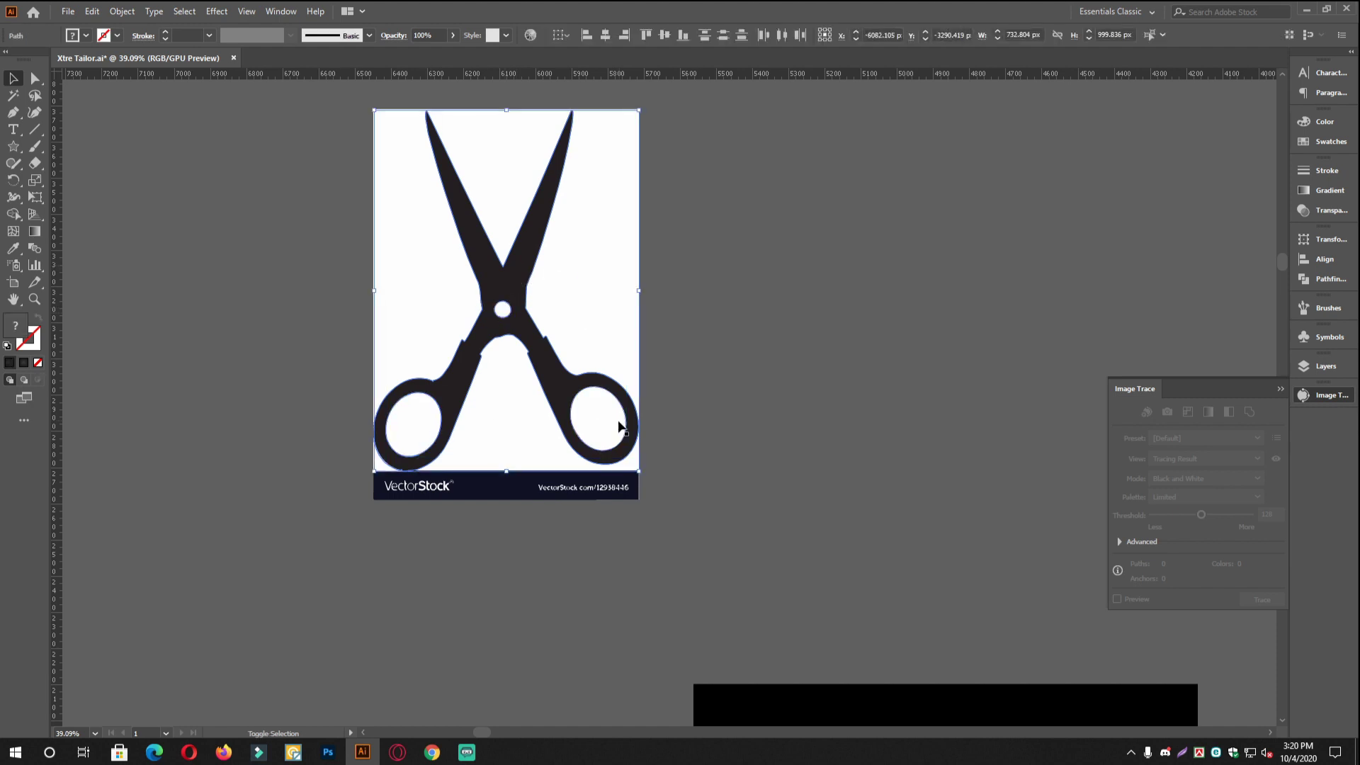
left_click_drag(597, 411, 999, 411)
right_click(910, 443)
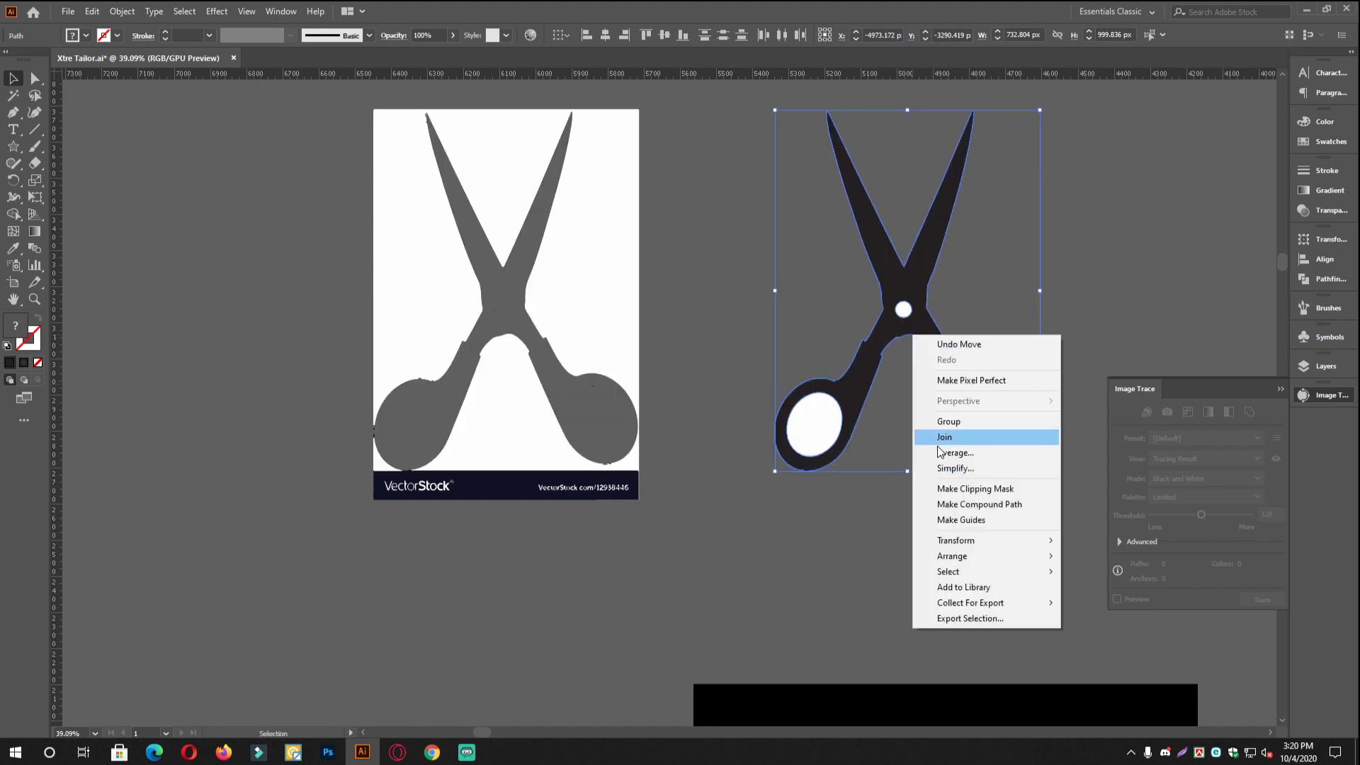
left_click(951, 504)
left_click(920, 496)
Delete the leftover white background and VectorStock banner pieces of the tracing
left_click_drag(853, 473, 749, 442)
scroll(749, 442, "down", 3)
left_click(669, 445)
key("Delete")
Bring the scissors down beside the badge, rotate them 90 degrees clockwise so the blades point right, and scale them down proportionally
left_click(770, 382)
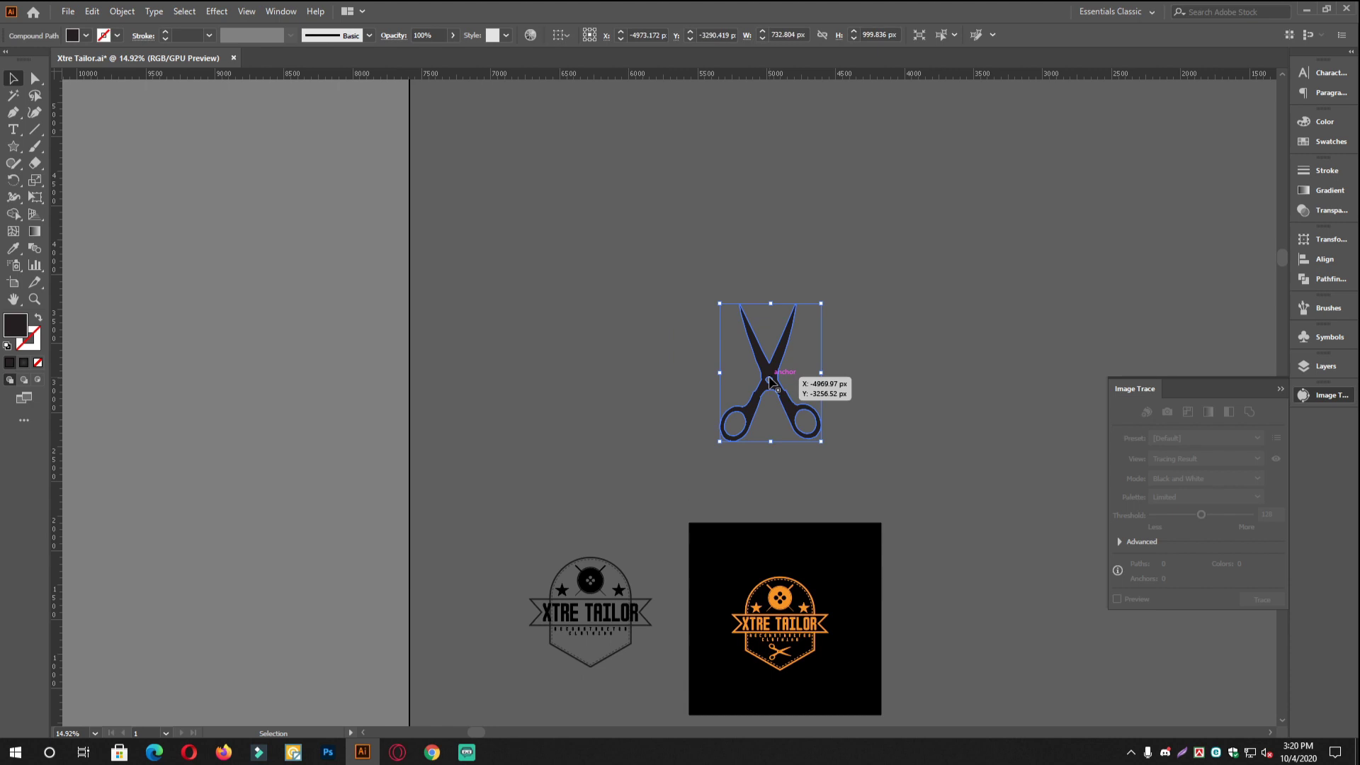
left_click_drag(670, 655, 685, 449)
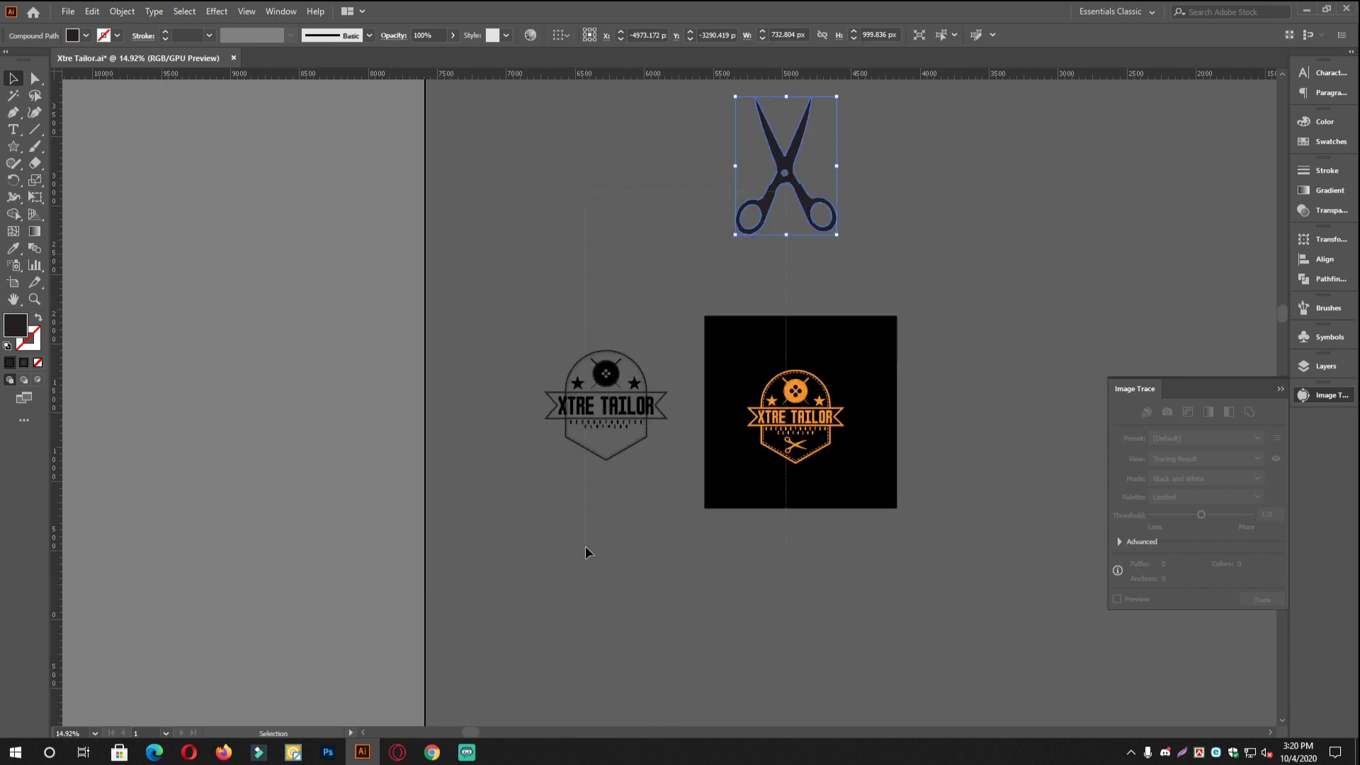
left_click_drag(795, 165, 655, 481)
scroll(623, 425, "up", 3)
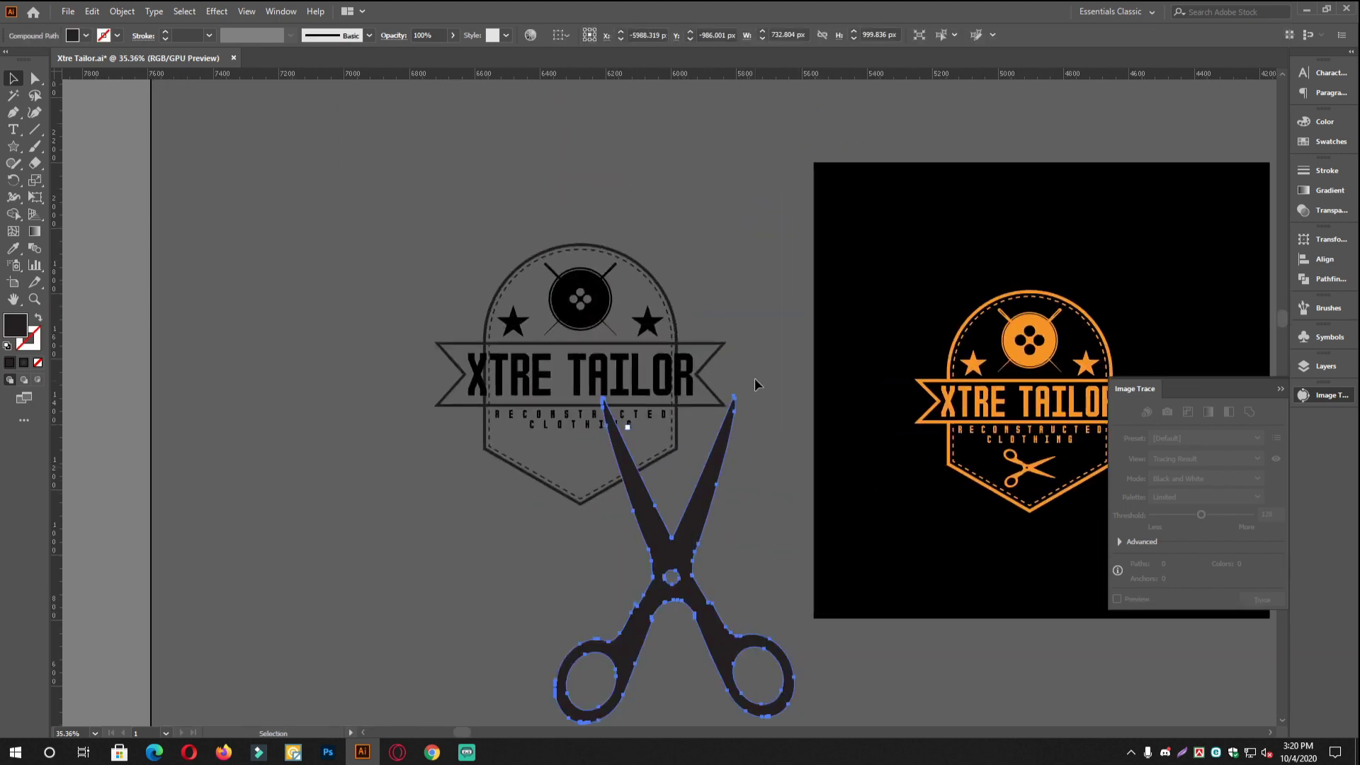
left_click_drag(799, 390, 907, 684)
left_click_drag(839, 440, 703, 539)
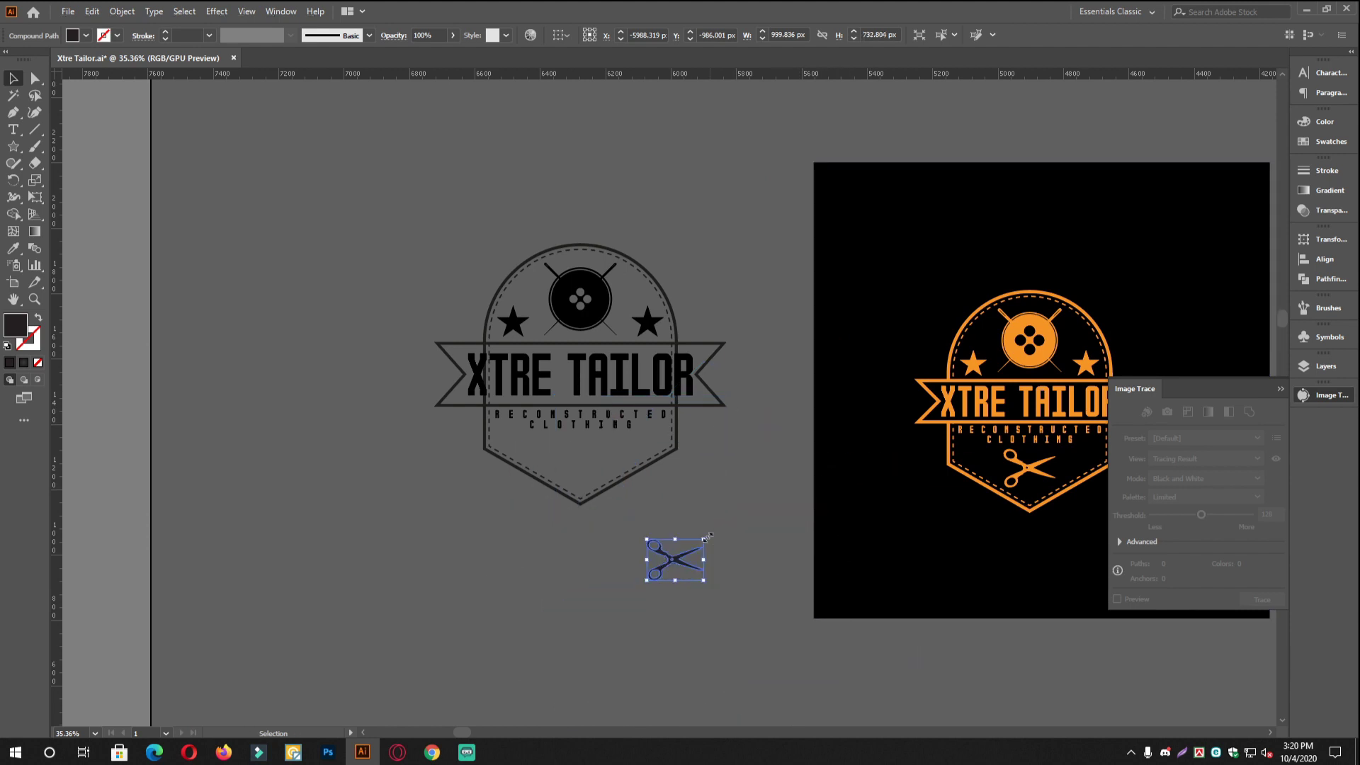
Position the small scissors inside the badge's lower point, beneath the word CLOTHING
scroll(620, 513, "up", 3)
left_click_drag(744, 631, 543, 507)
left_click(783, 474)
scroll(783, 474, "down", 3)
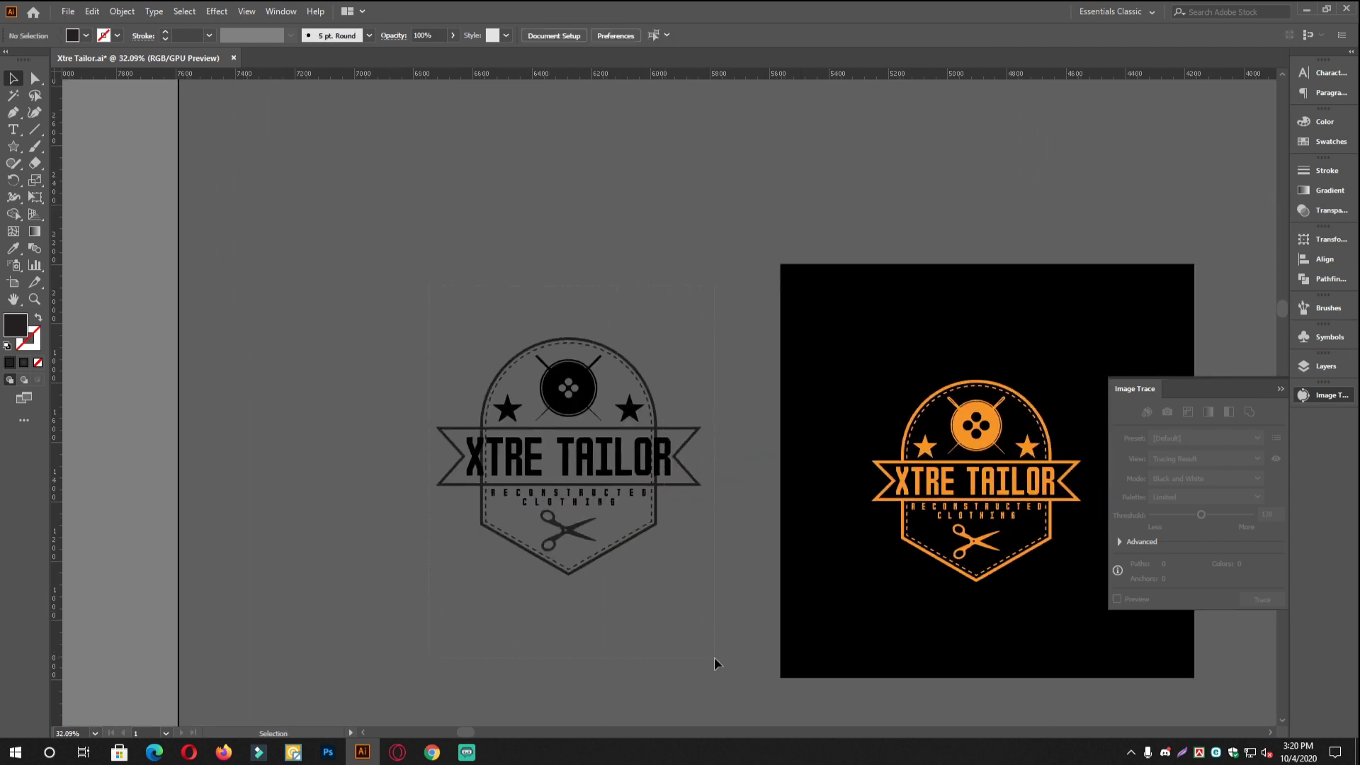
left_click_drag(714, 656, 425, 326)
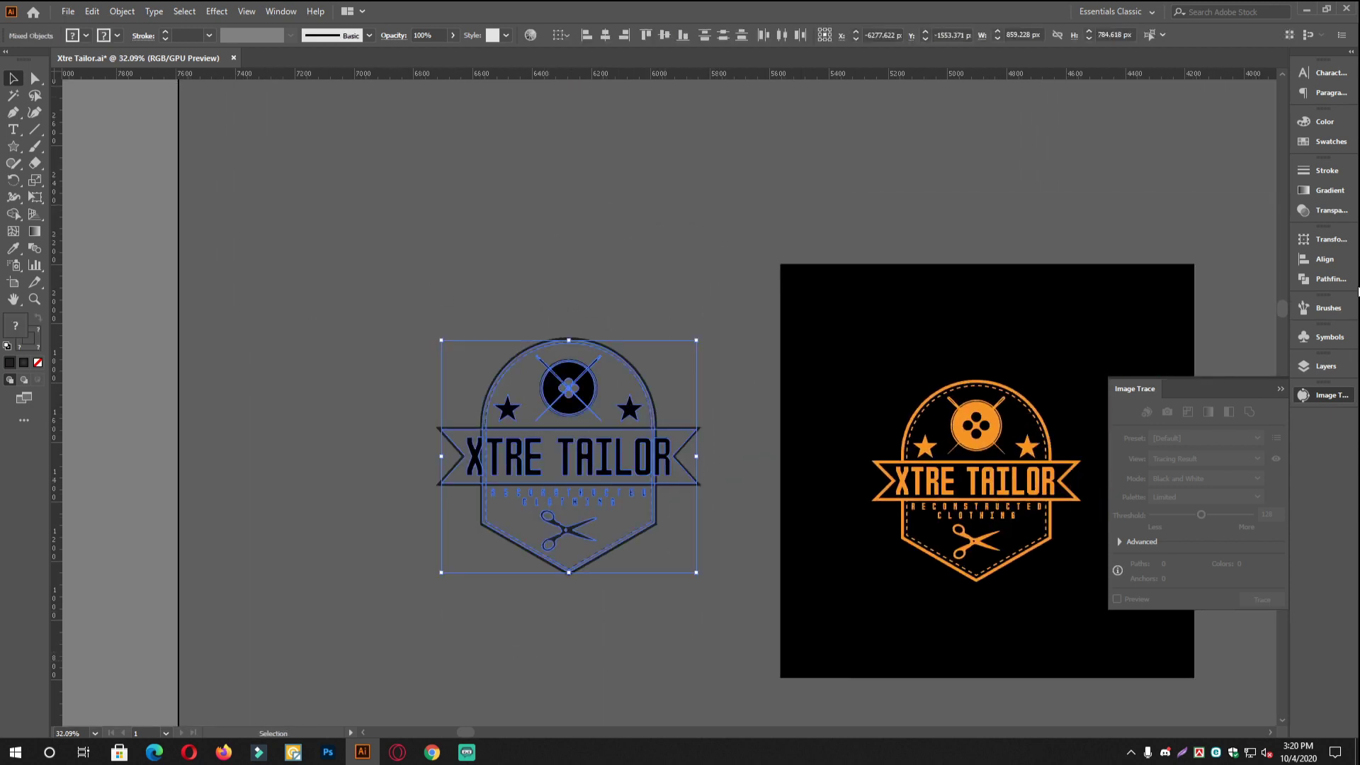
left_click(1321, 173)
left_click(1319, 262)
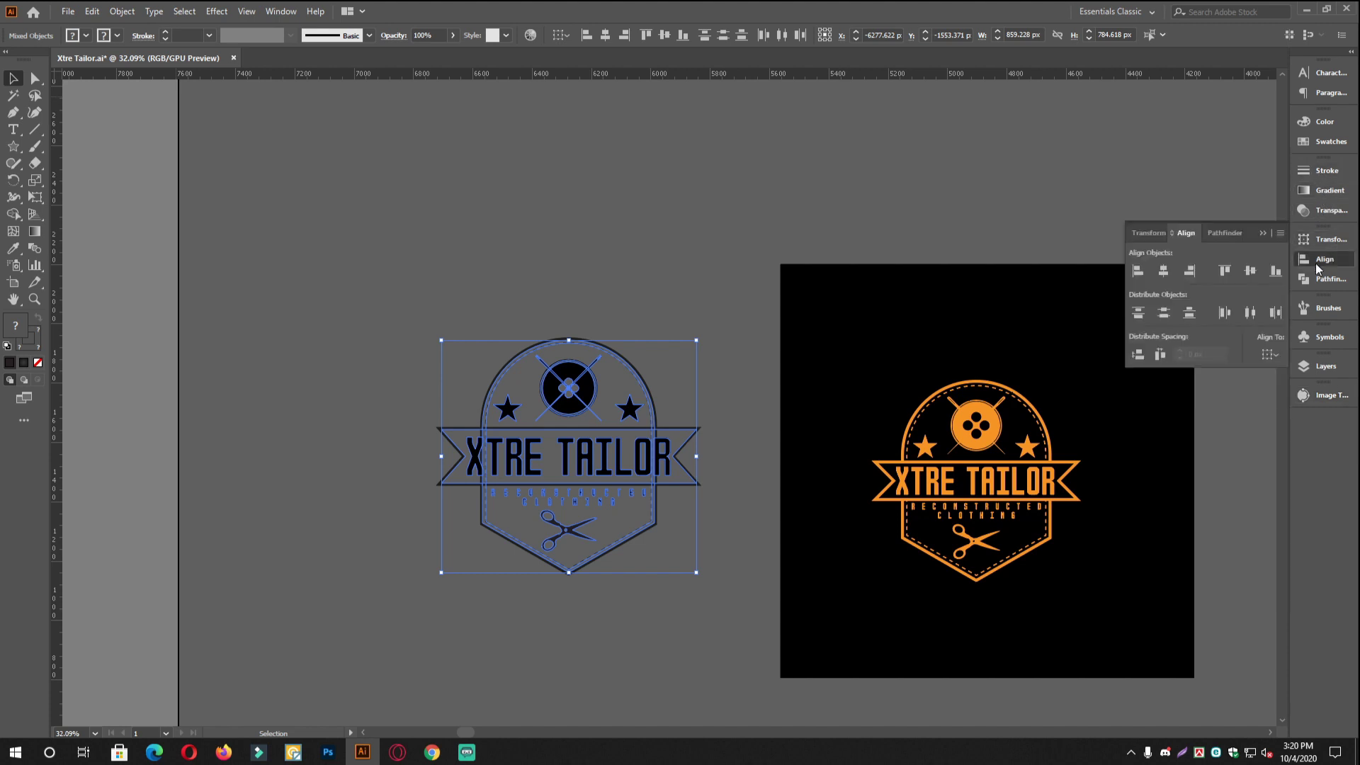
left_click(737, 254)
Ungroup the button-and-needles artwork and recolour the crossed needles with the orange sampled from the reference logo
scroll(708, 520, "up", 6)
scroll(728, 556, "down", 4)
left_click_drag(717, 541, 805, 538)
scroll(680, 543, "up", 3)
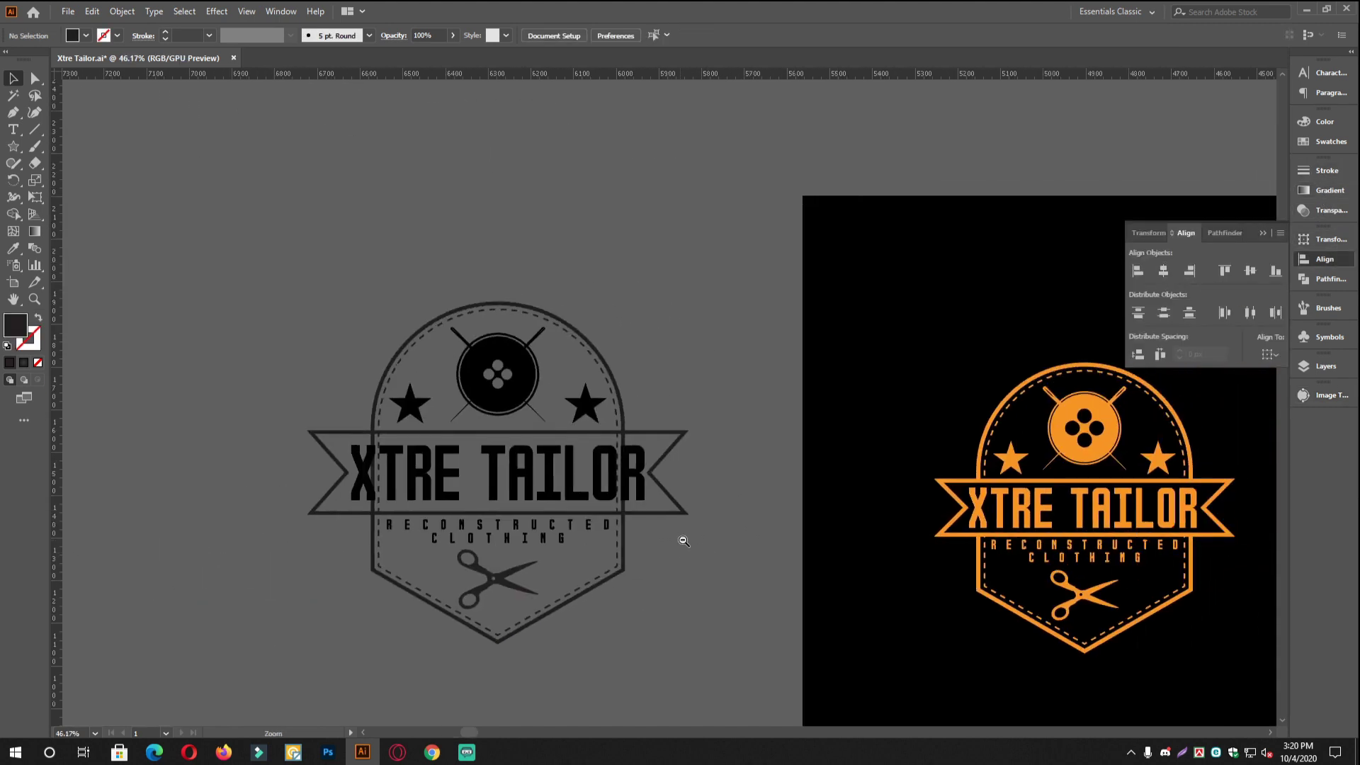
left_click_drag(479, 529, 576, 548)
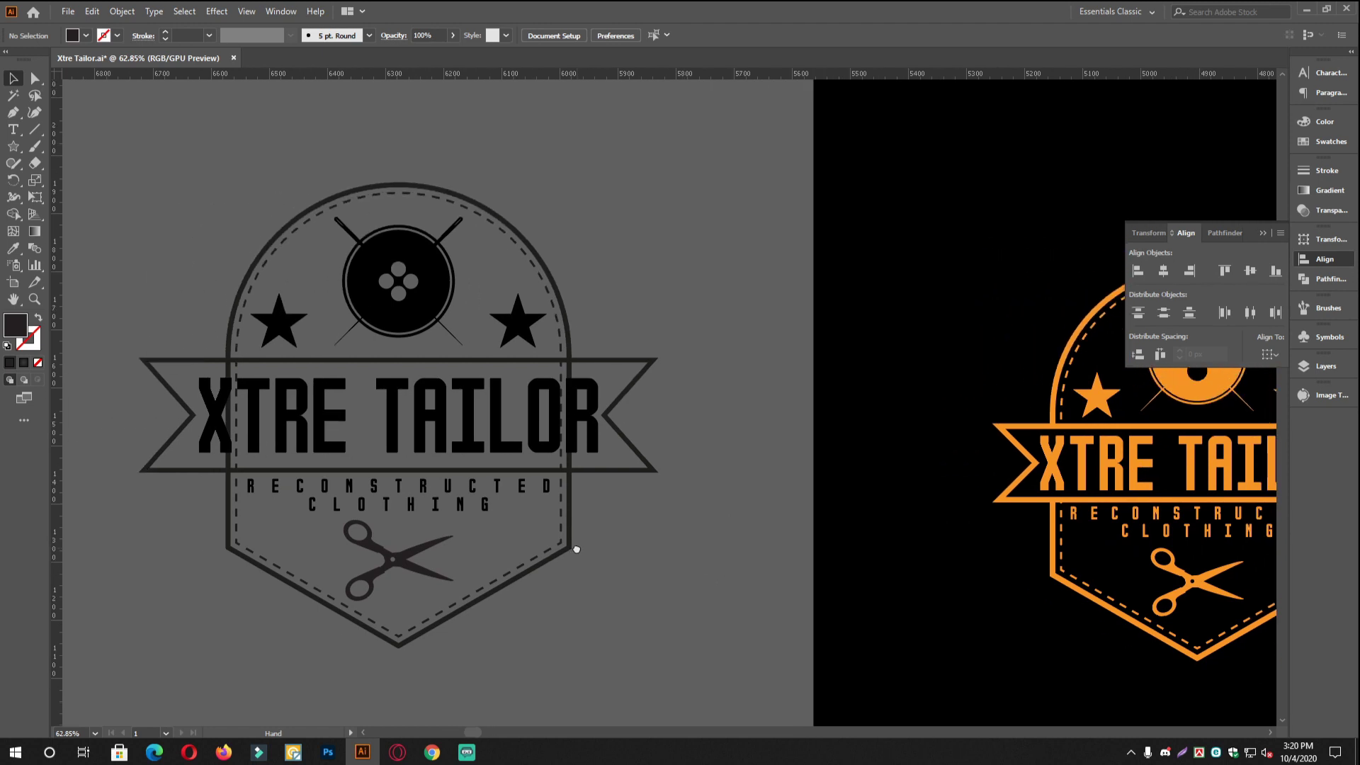
left_click(432, 293)
right_click(423, 234)
left_click(465, 353)
left_click(676, 270)
left_click(453, 232)
left_click(17, 236)
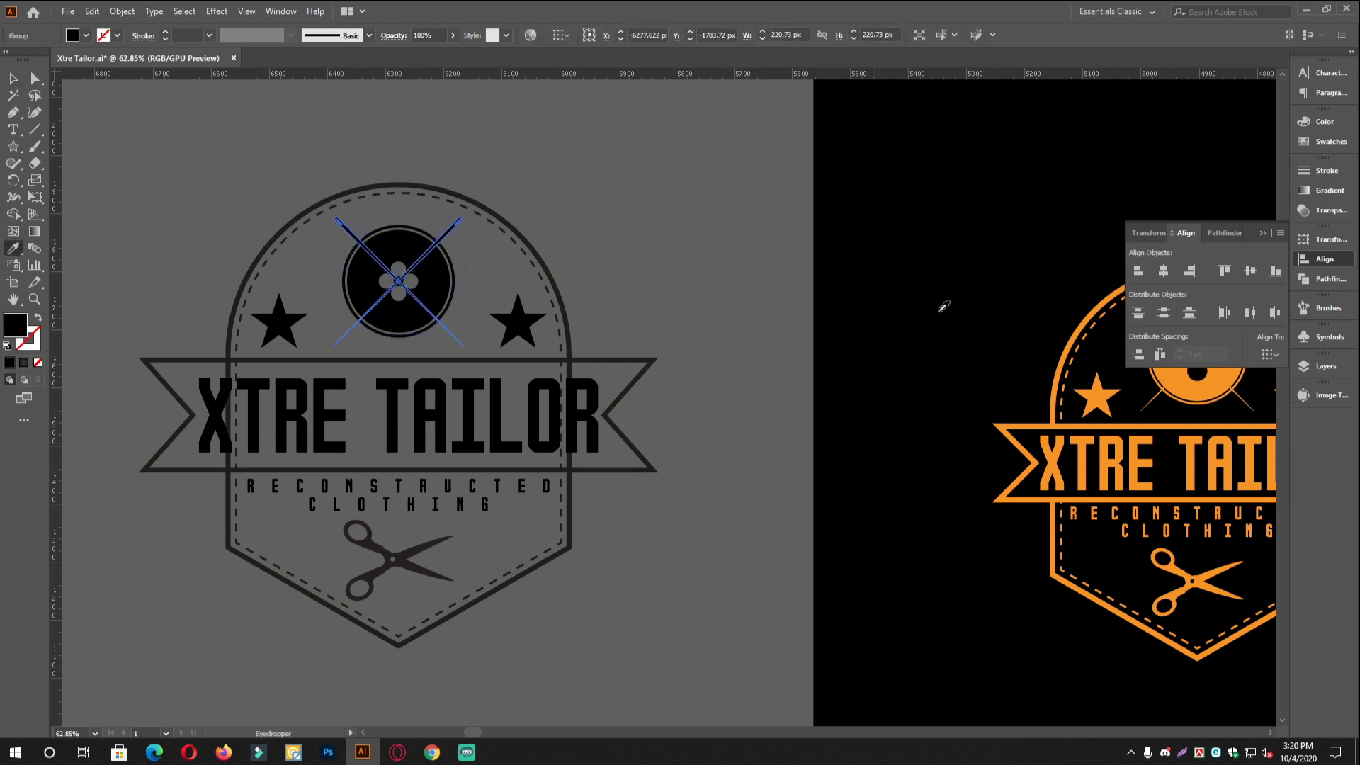
left_click(1189, 377)
Expand the button's fill and stroke into shapes and recolour it with the reference logo's orange
left_click(13, 78)
left_click(427, 263)
left_click_drag(397, 251, 641, 344)
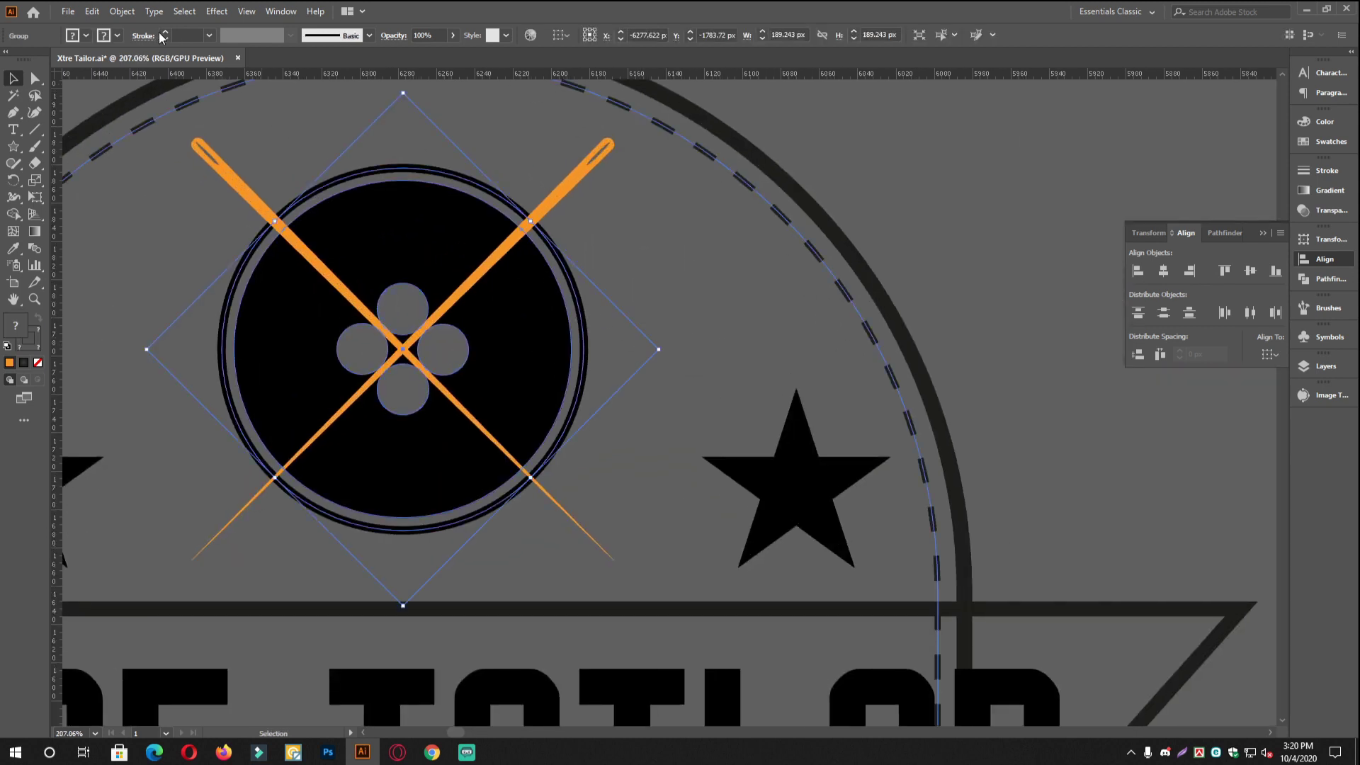
left_click(122, 11)
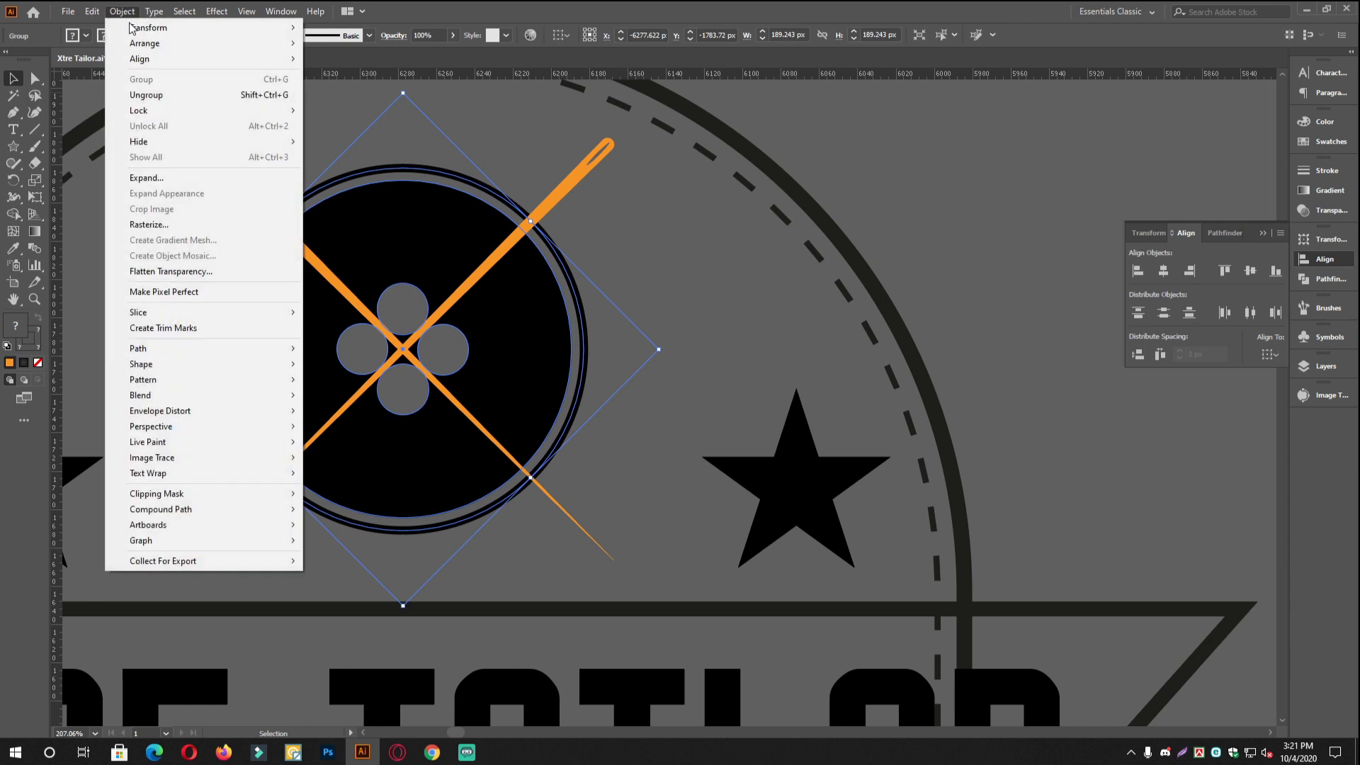
left_click(152, 179)
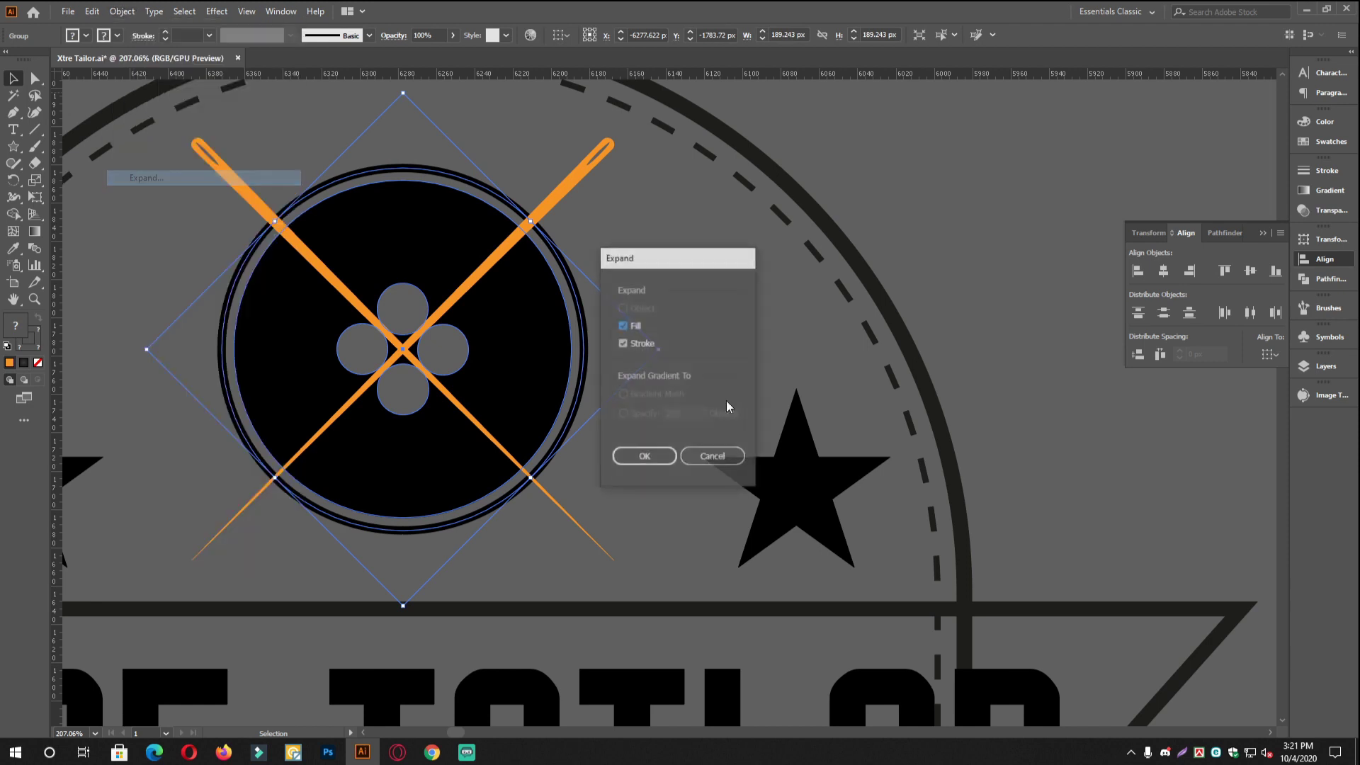
left_click(644, 457)
scroll(647, 428, "down", 4)
scroll(708, 434, "up", 6)
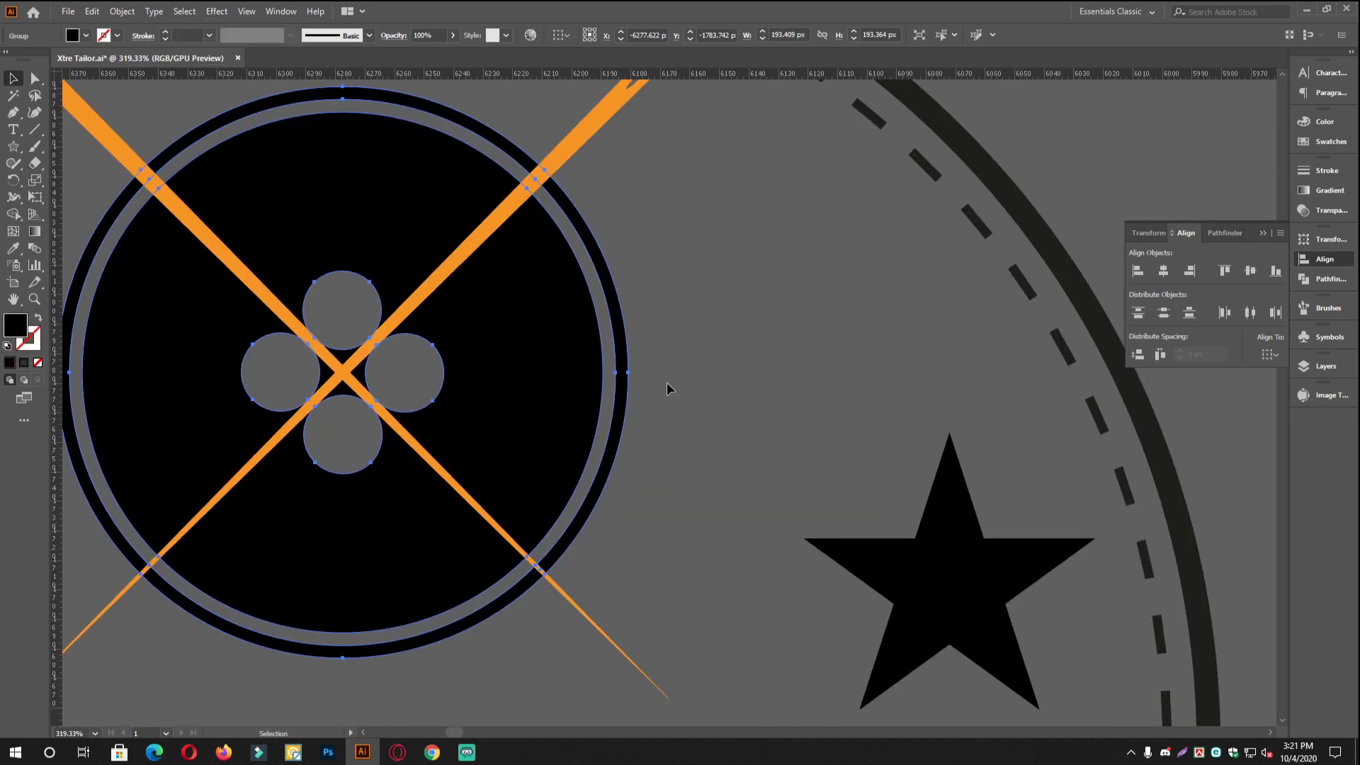
scroll(628, 368, "down", 6)
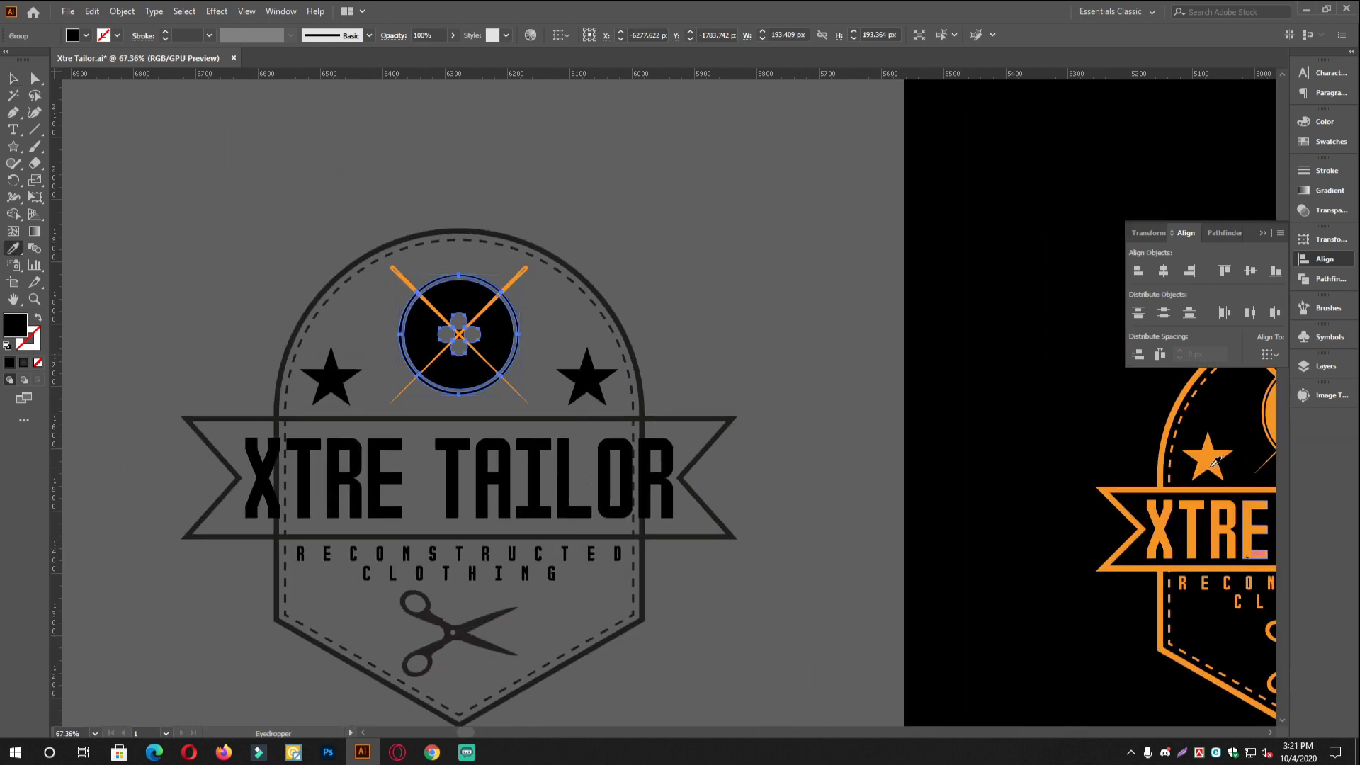
left_click(1212, 466)
Recolour both stars flanking the button with the button's orange
left_click(15, 81)
left_click(330, 378)
left_click(586, 379, "shift")
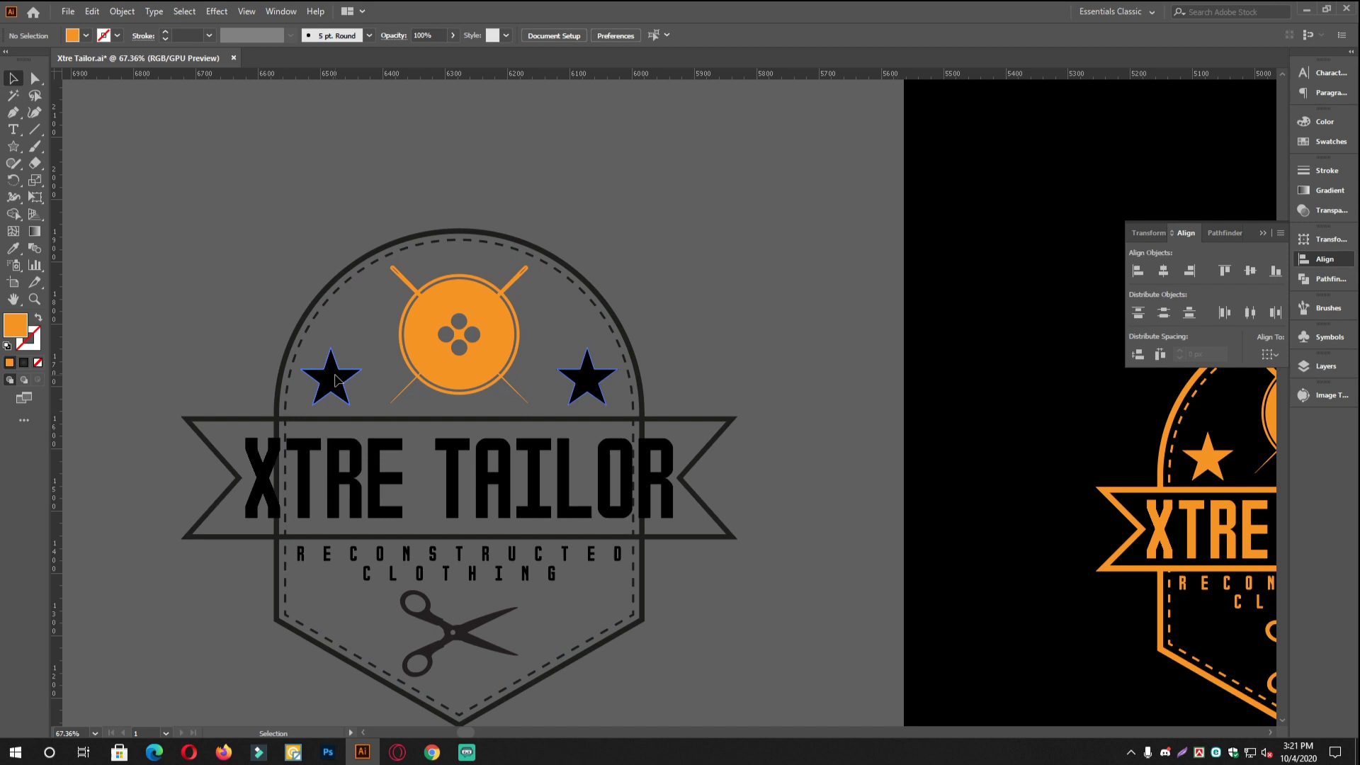
key("i")
left_click(501, 286)
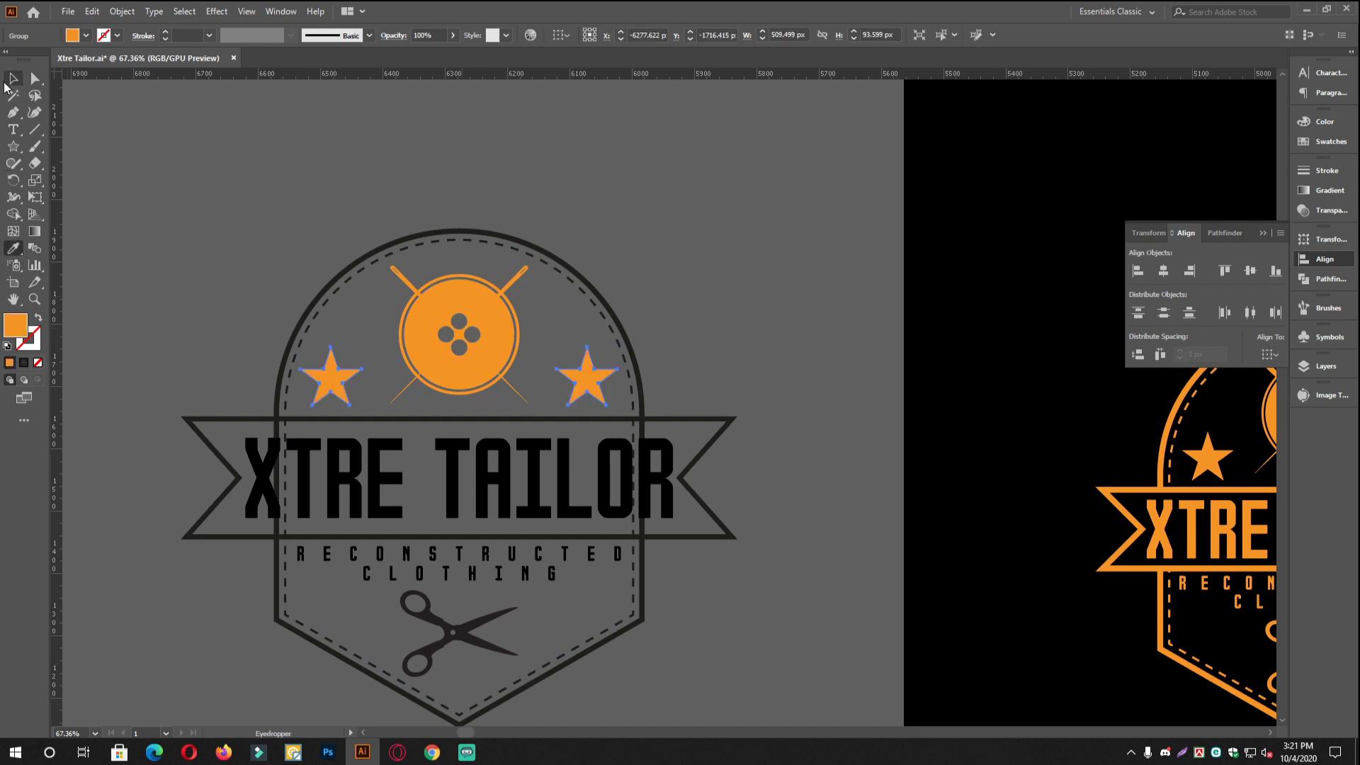
left_click(262, 116)
Try to recolour the grouped ribbon and XTRE TAILOR lettering with the sampled orange, and undo the fill
left_click(483, 422)
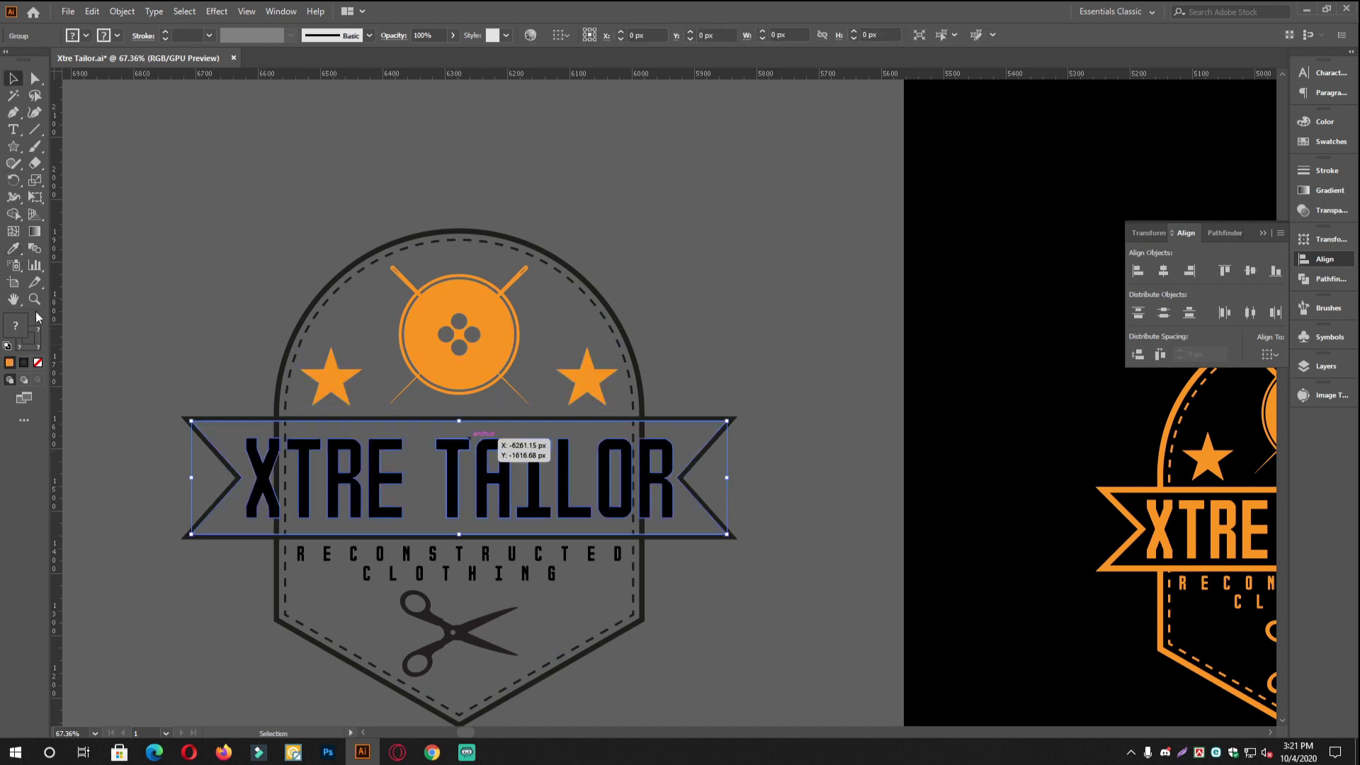
left_click(495, 311)
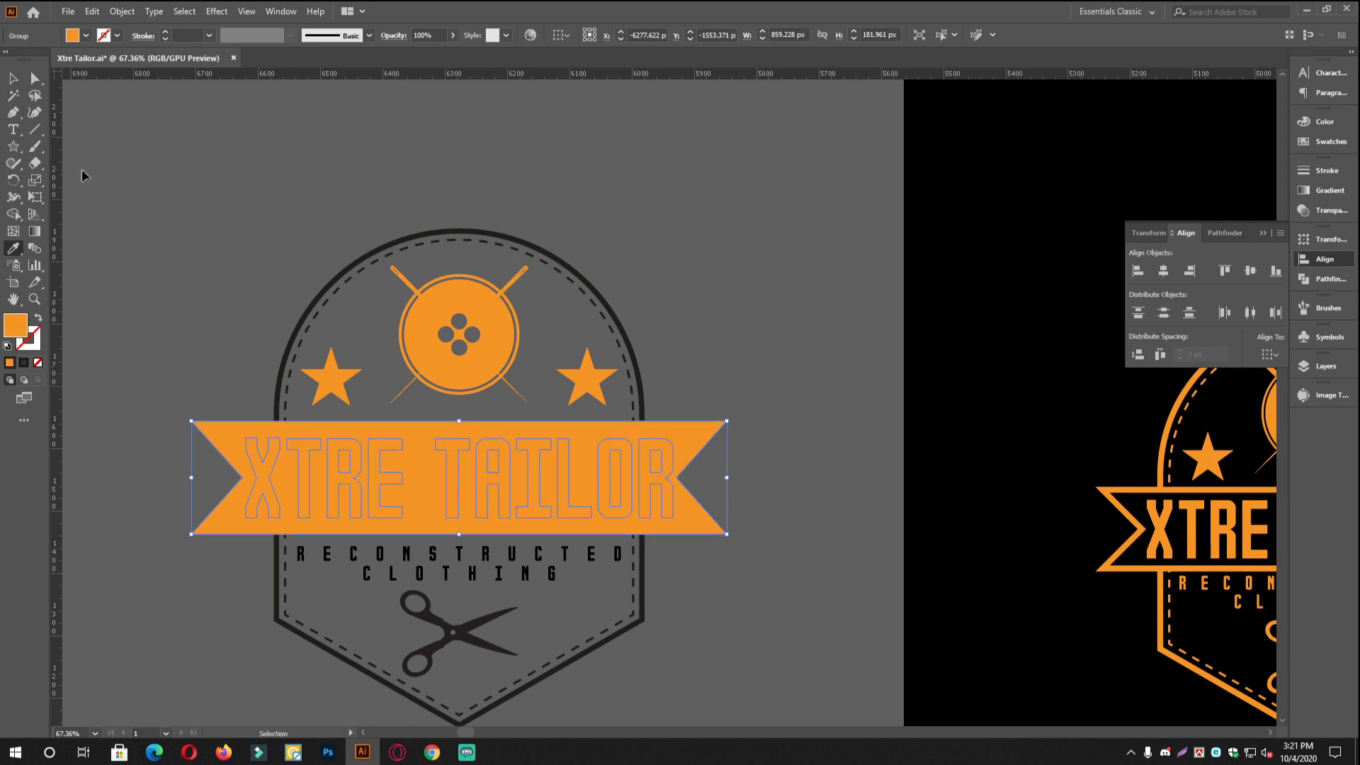
key("ctrl+z")
Ungroup the ribbon from the XTRE TAILOR lettering and recolour only the lettering orange
left_click(13, 78)
right_click(461, 561)
left_click(542, 608)
left_click(826, 577)
left_click(666, 444)
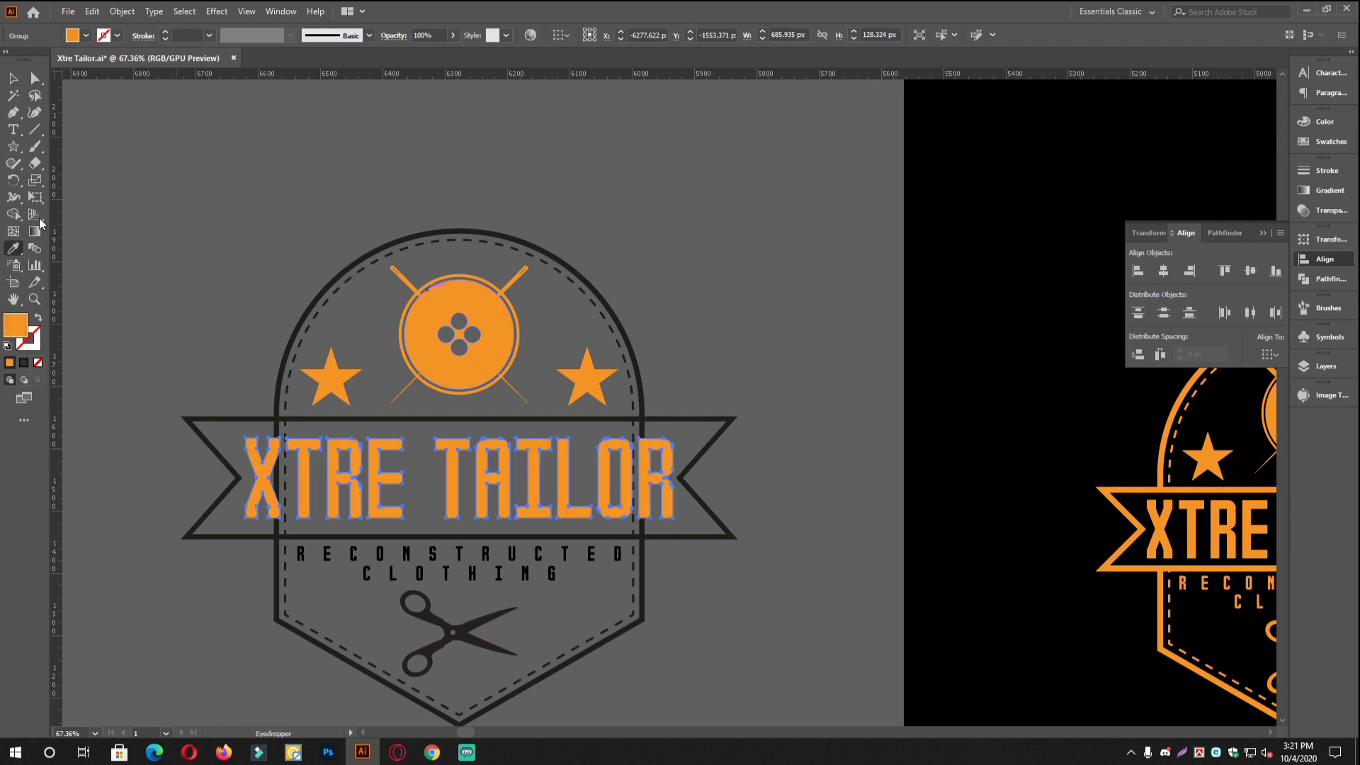
left_click(12, 78)
left_click(317, 293)
Recolour the RECONSTRUCTED CLOTHING tagline and the scissors together with the sampled orange
left_click(498, 578)
left_click(475, 622, "shift")
left_click(13, 248)
left_click(453, 293)
left_click(13, 78)
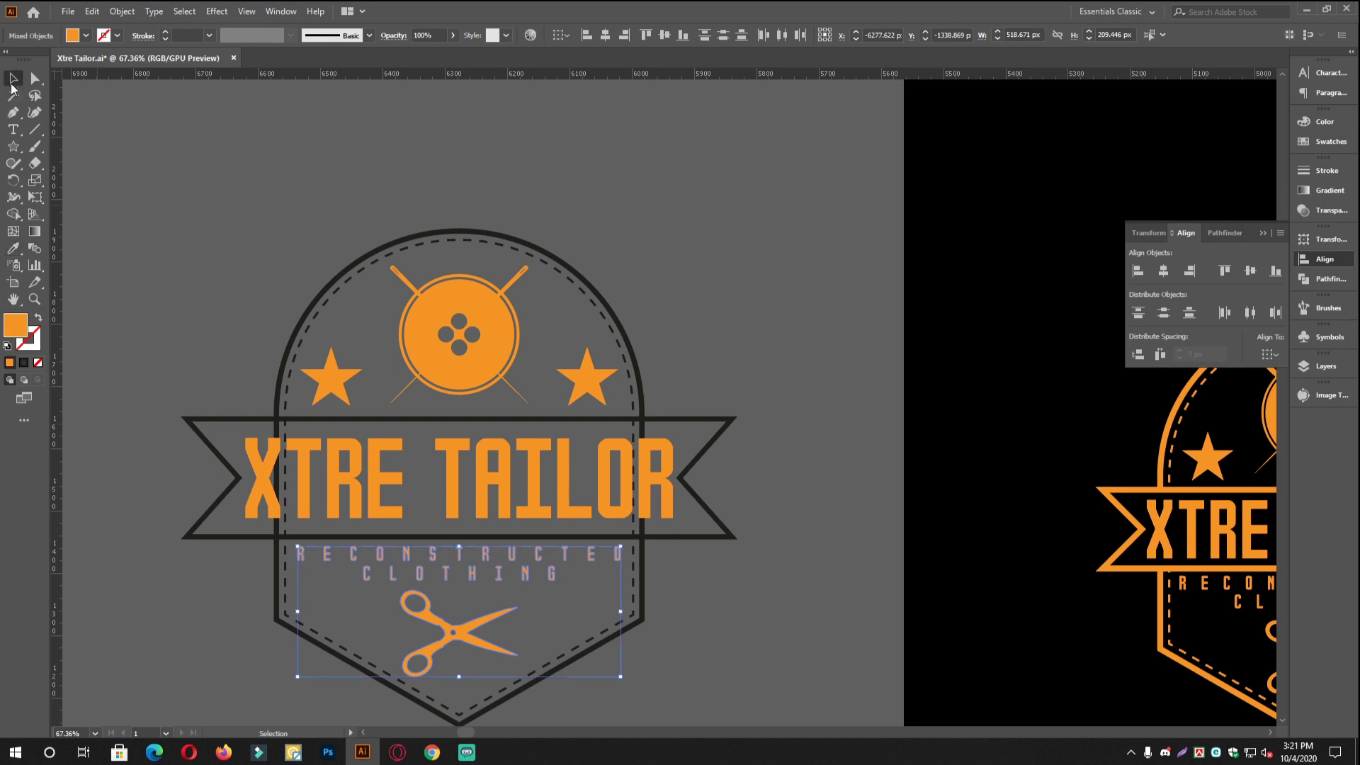
left_click(606, 519)
Expand the appearance of the badge's solid and dashed outlines, including their fill and stroke, into shapes
scroll(599, 564, "up", 4)
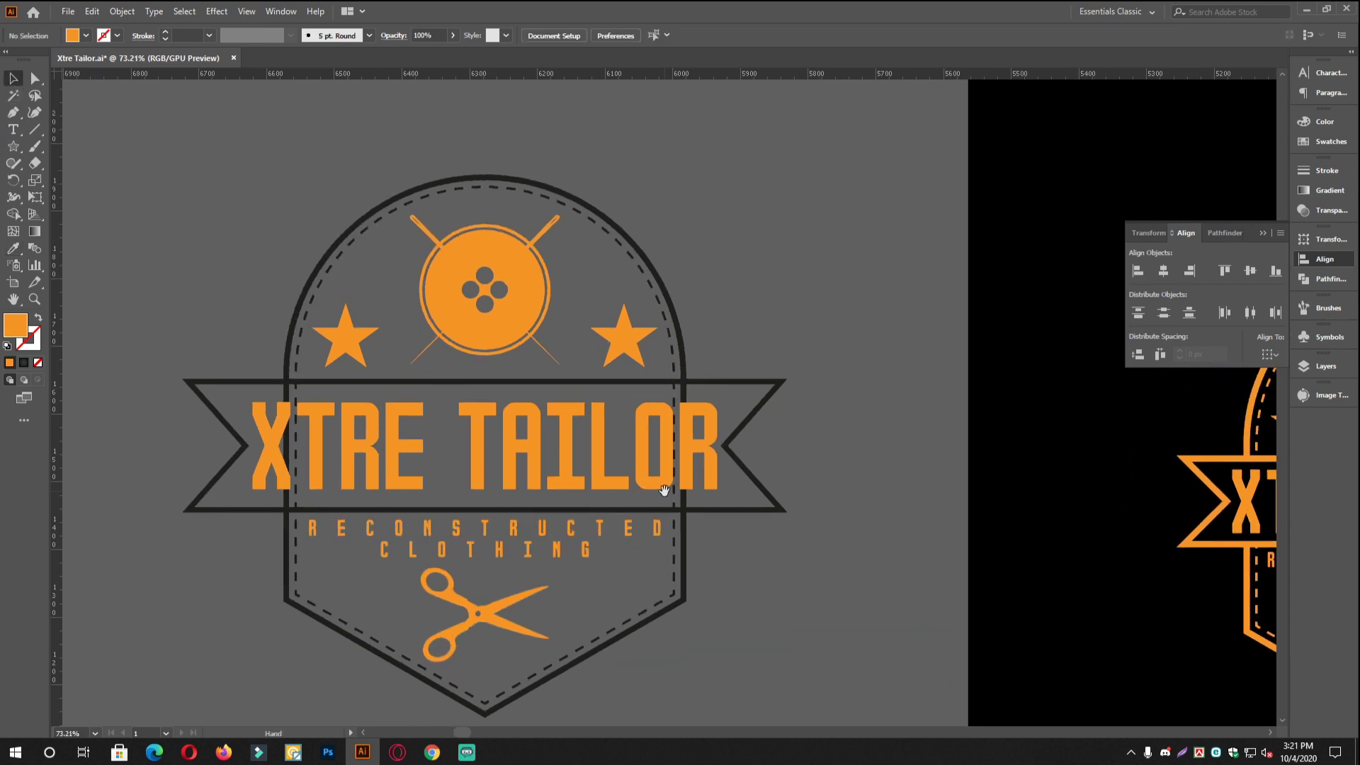
left_click(877, 645)
left_click_drag(648, 548, 625, 573)
left_click(901, 592)
left_click_drag(836, 642, 643, 546)
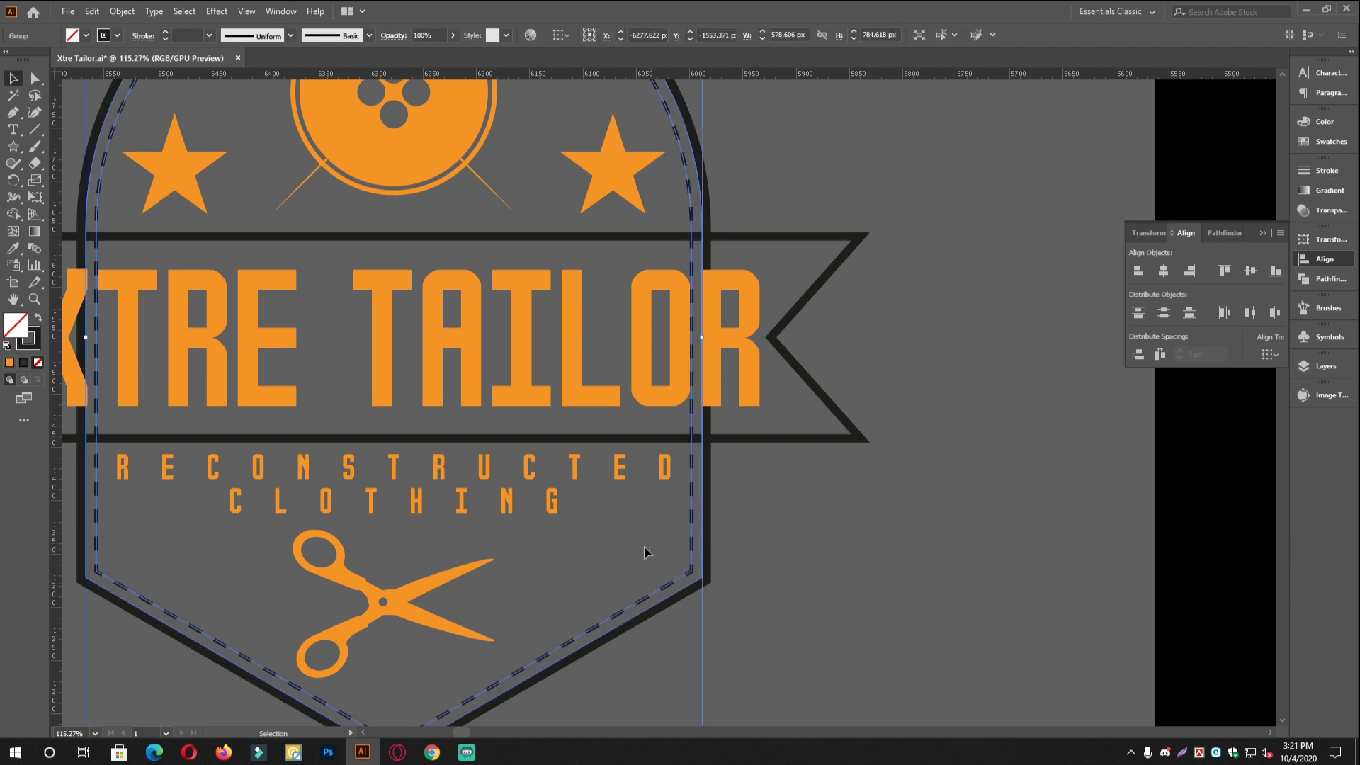
left_click(122, 11)
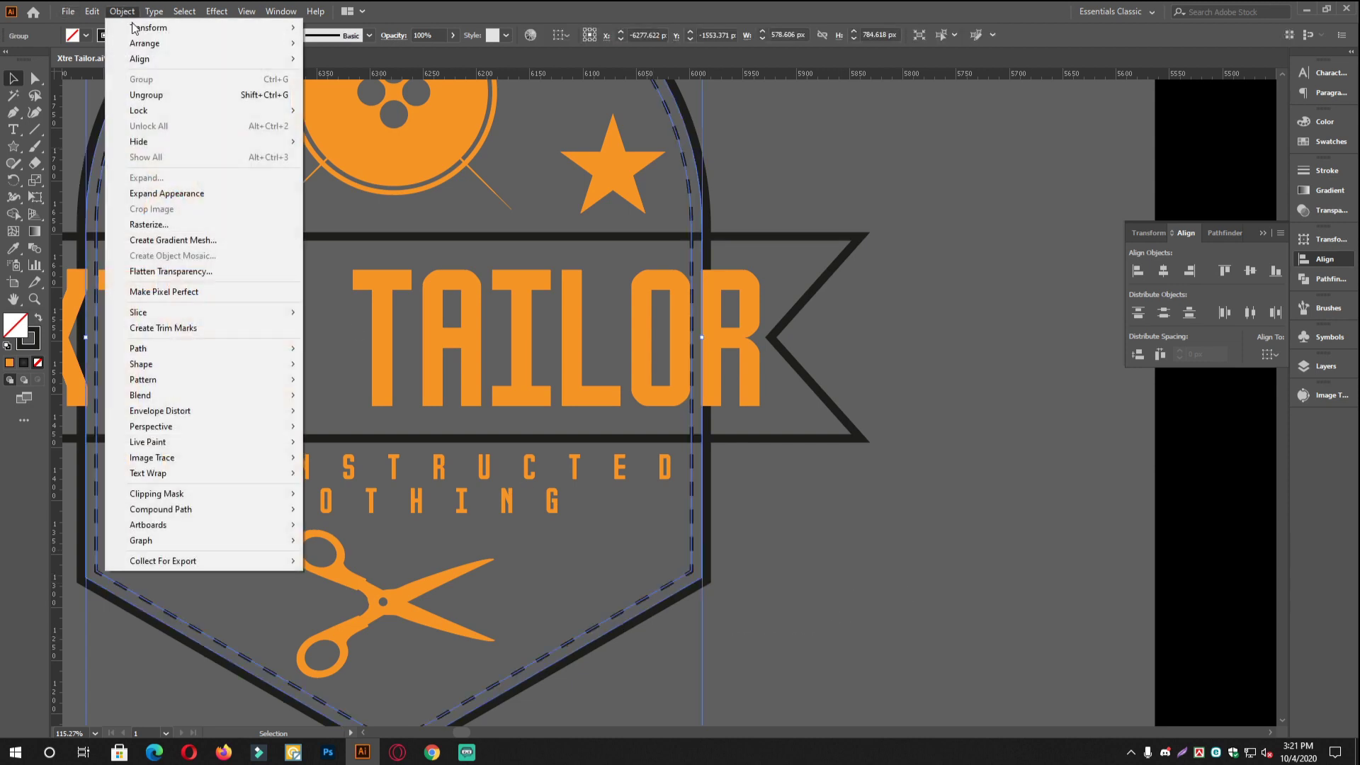
left_click(169, 196)
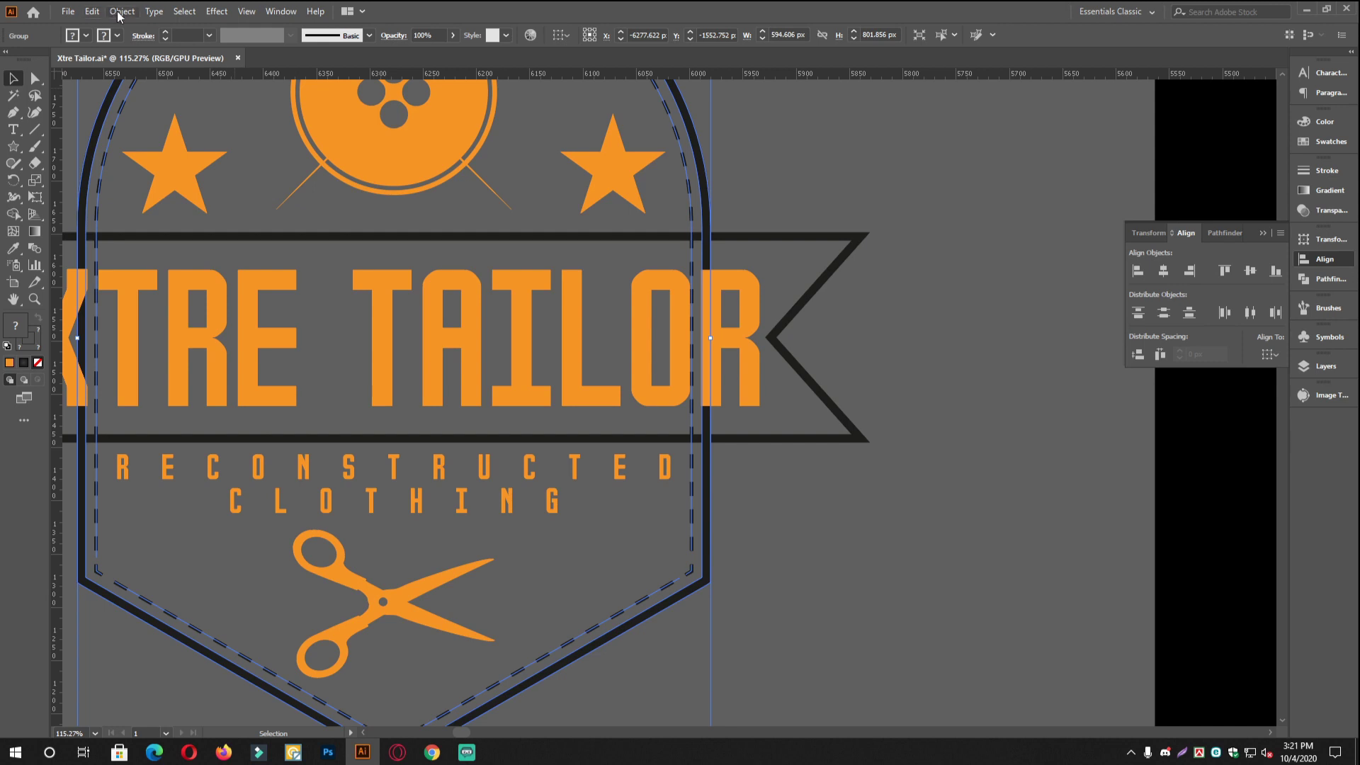
left_click(120, 11)
left_click(157, 184)
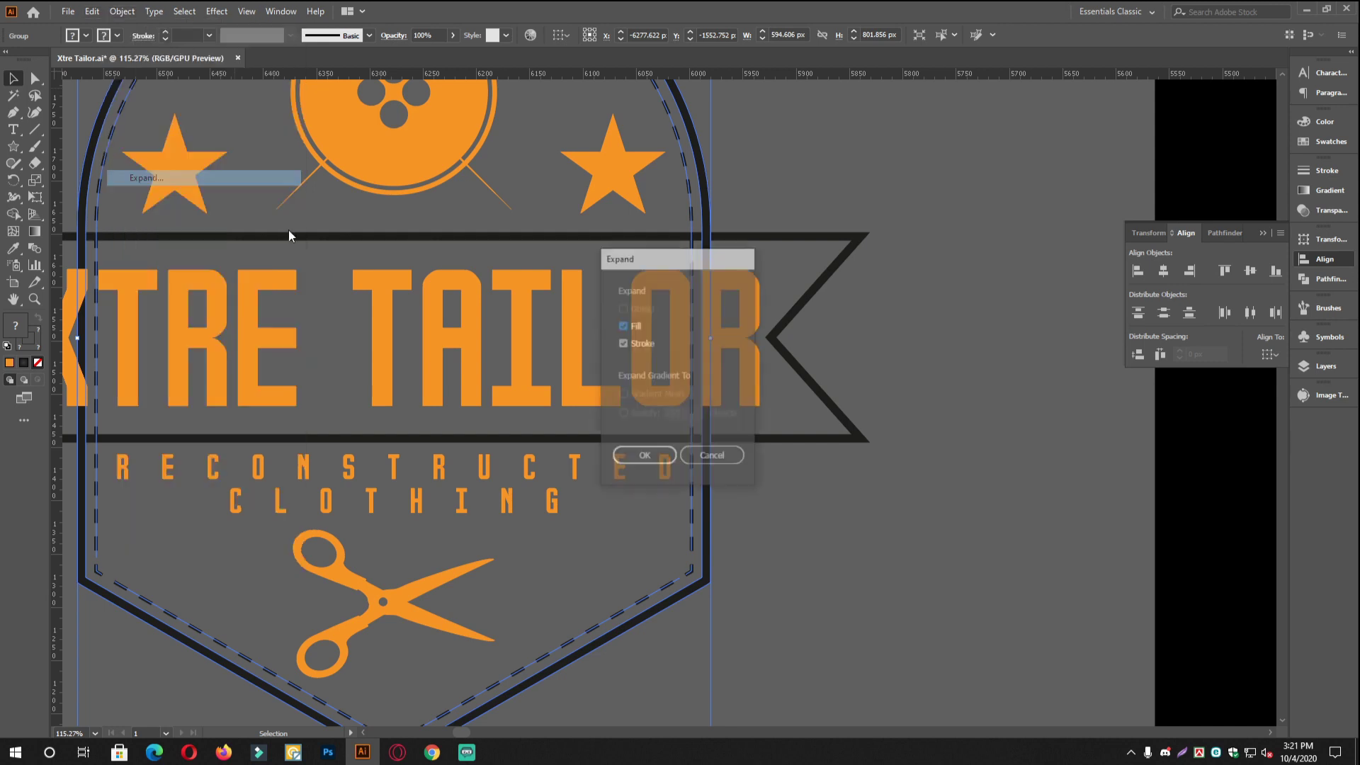
left_click(644, 457)
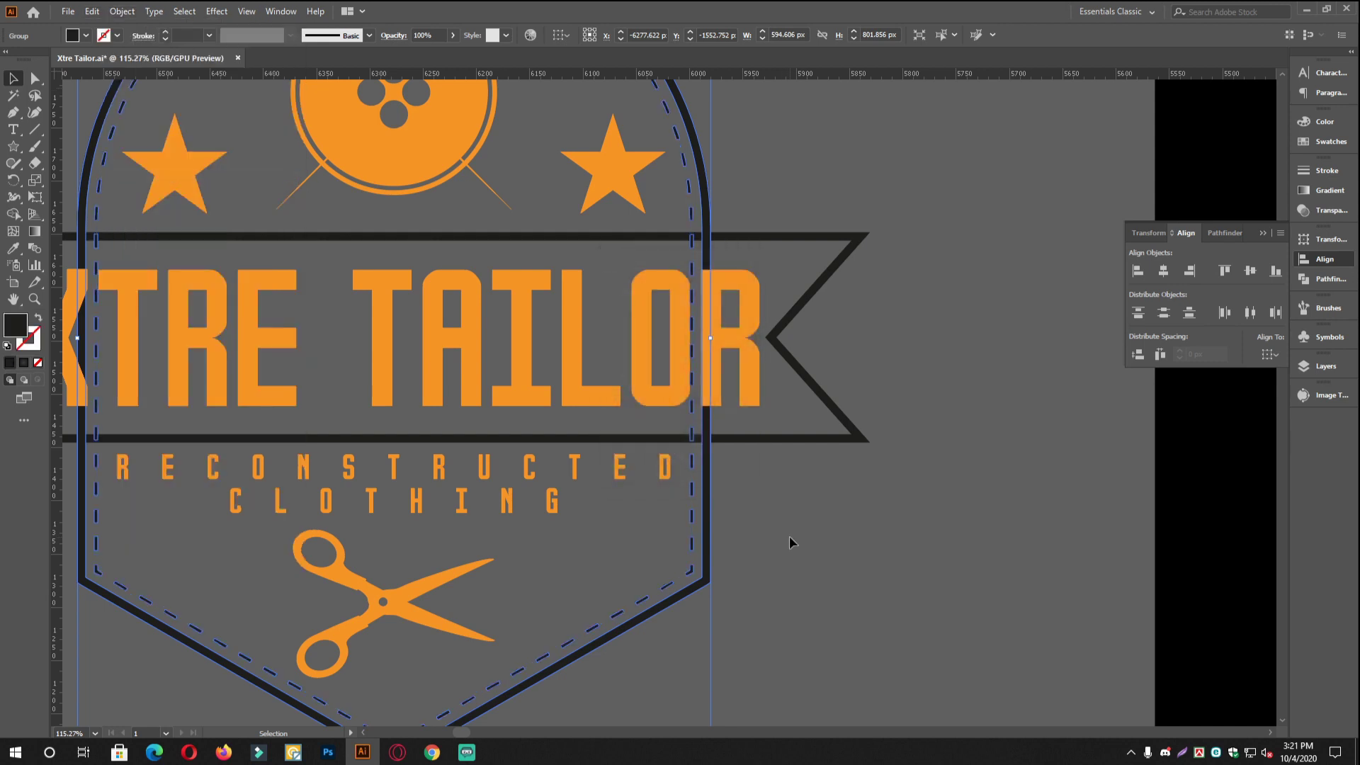
Recolour the expanded solid and dashed badge outlines with the sampled orange
scroll(656, 541, "down", 1)
left_click(13, 248)
left_click(345, 146)
left_click(13, 78)
left_click(296, 195)
Expand the ribbon's outline into a shape and recolour it with the button's orange
left_click_drag(425, 388, 594, 464)
left_click_drag(825, 473, 783, 473)
scroll(784, 474, "down", 1)
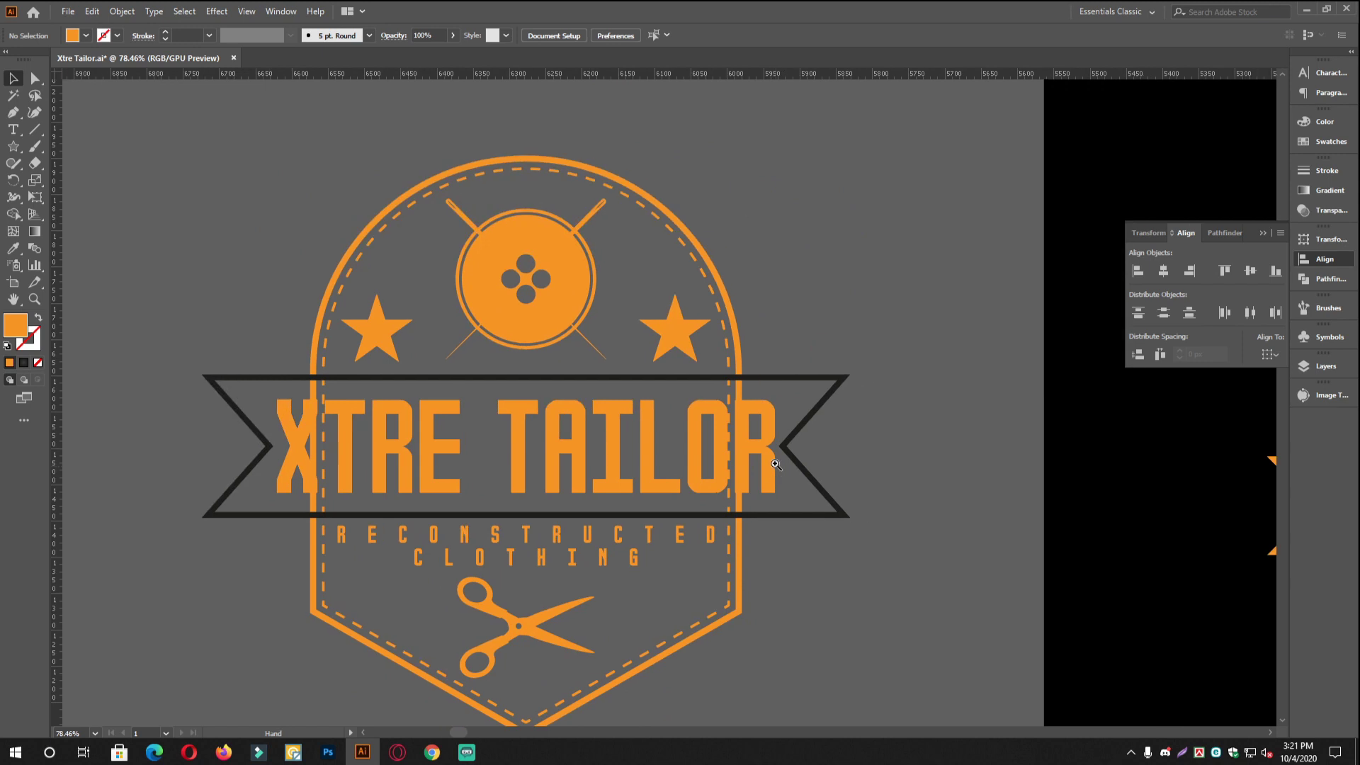
left_click(843, 368)
key("a")
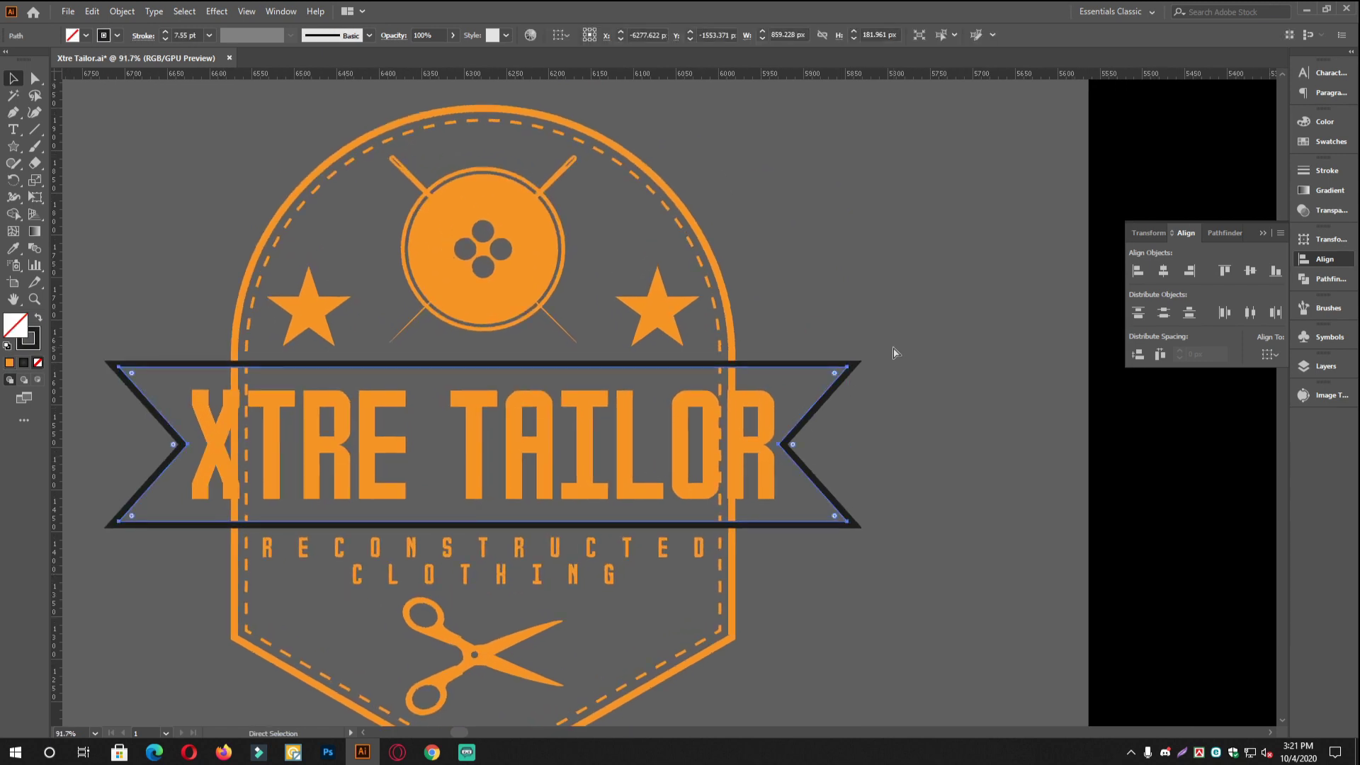
left_click(895, 352)
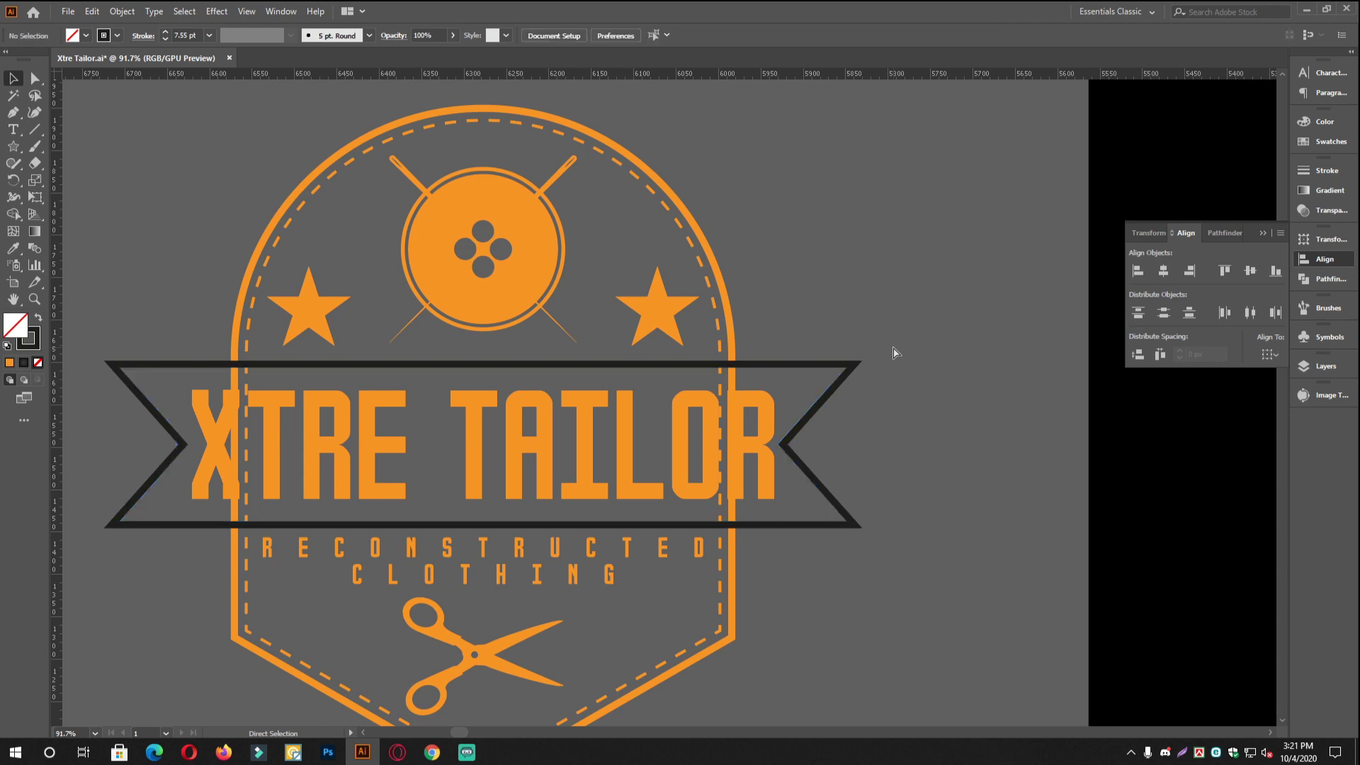
left_click(838, 367)
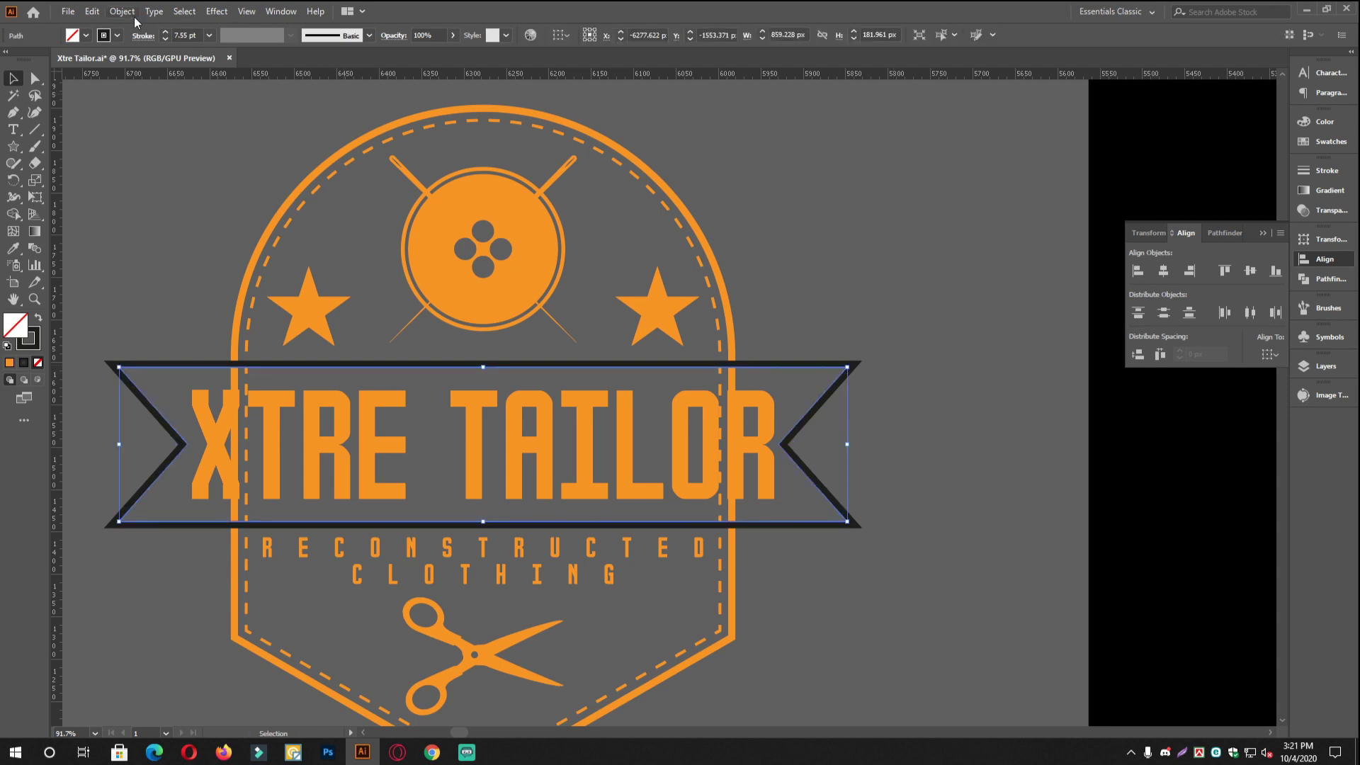
left_click(132, 13)
left_click(172, 189)
left_click(13, 247)
left_click(435, 211)
left_click(14, 78)
left_click(92, 131)
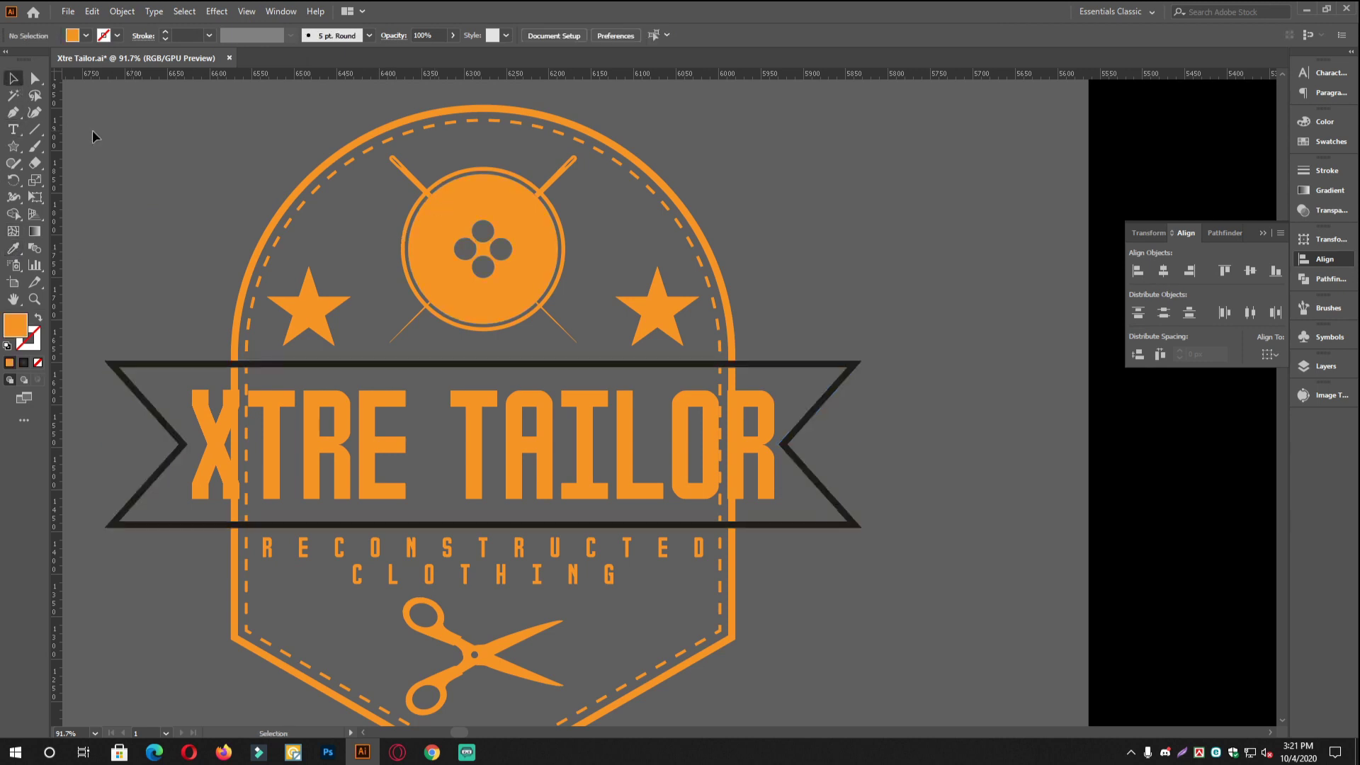
Move the black ribbon outline down off the orange ribbon to check what lies beneath, and undo the move
left_click(815, 427)
left_click(953, 418)
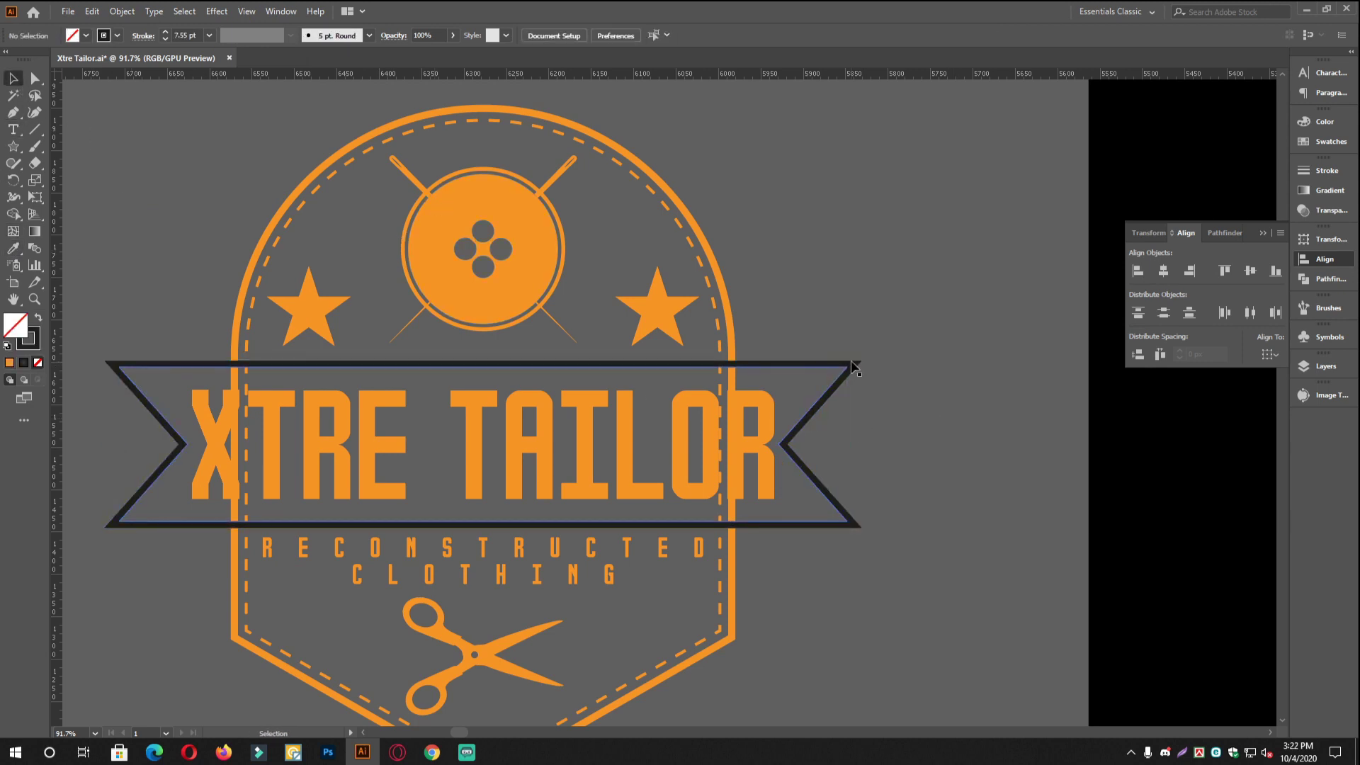
left_click_drag(854, 366, 872, 443)
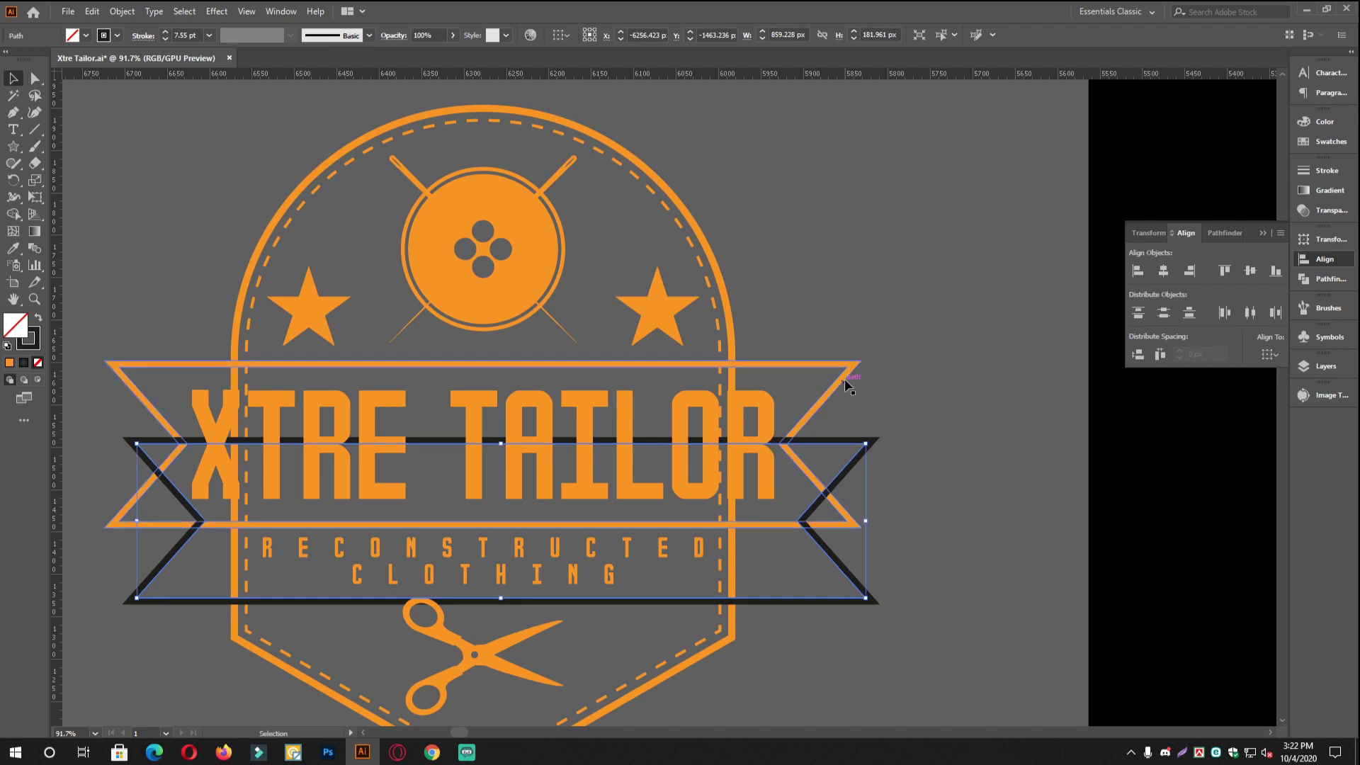
key("ctrl+z")
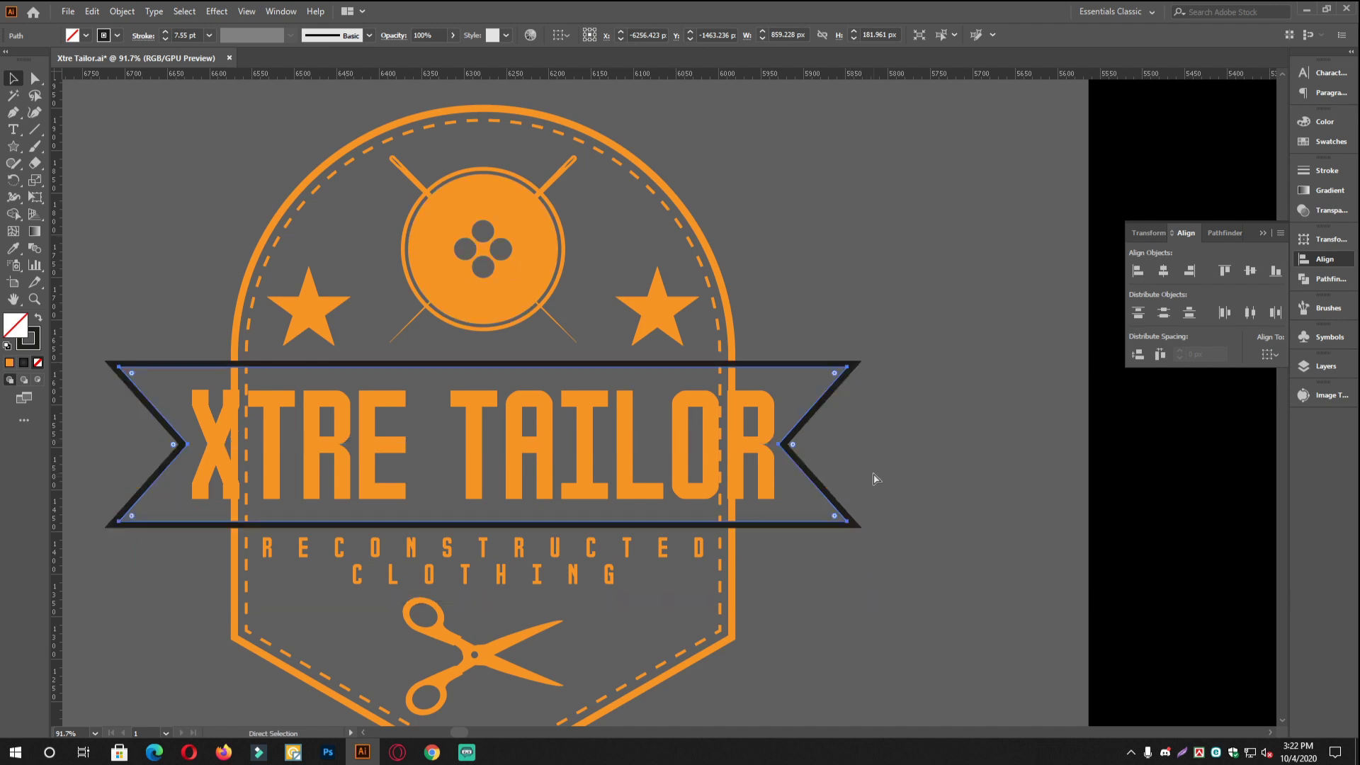
Turn the inner ribbon's dark outline into a solid fill and set that fill to black
left_click(39, 321)
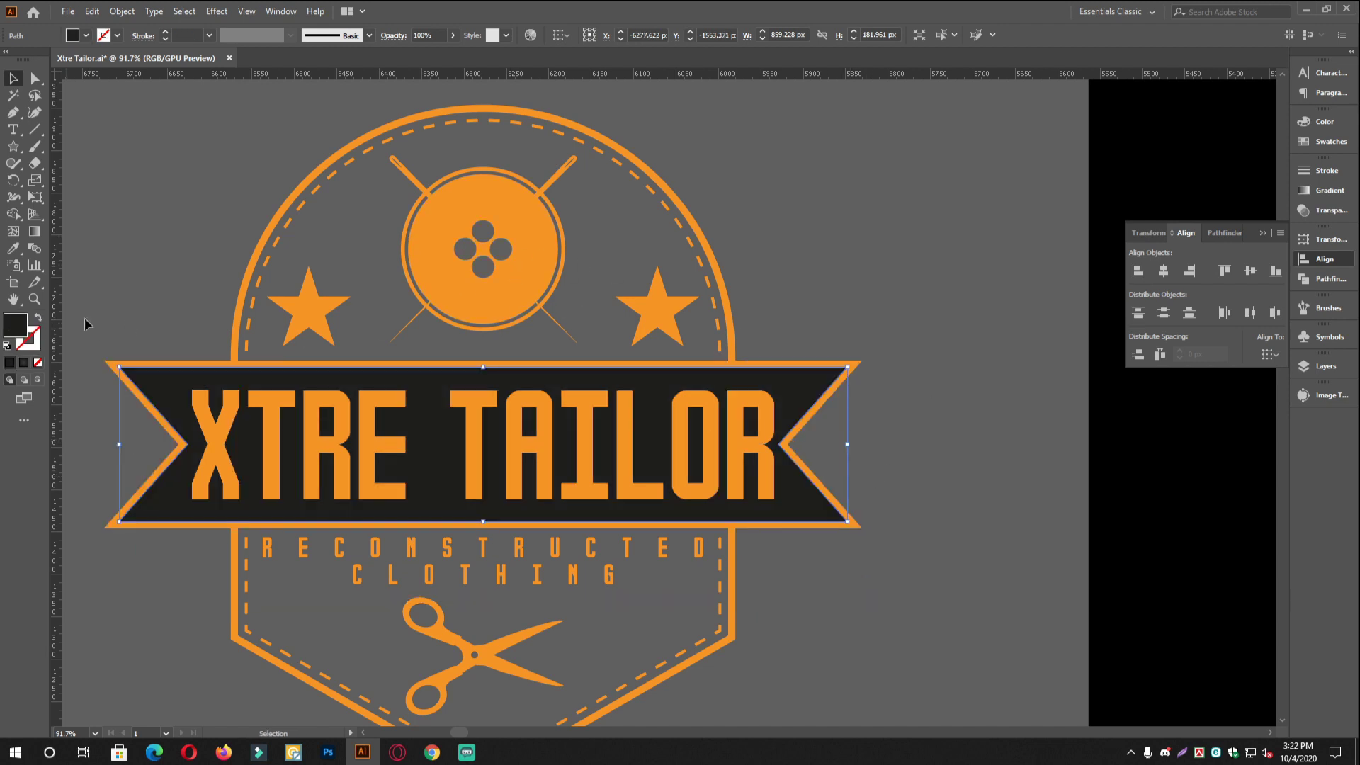
scroll(276, 393, "up", 1)
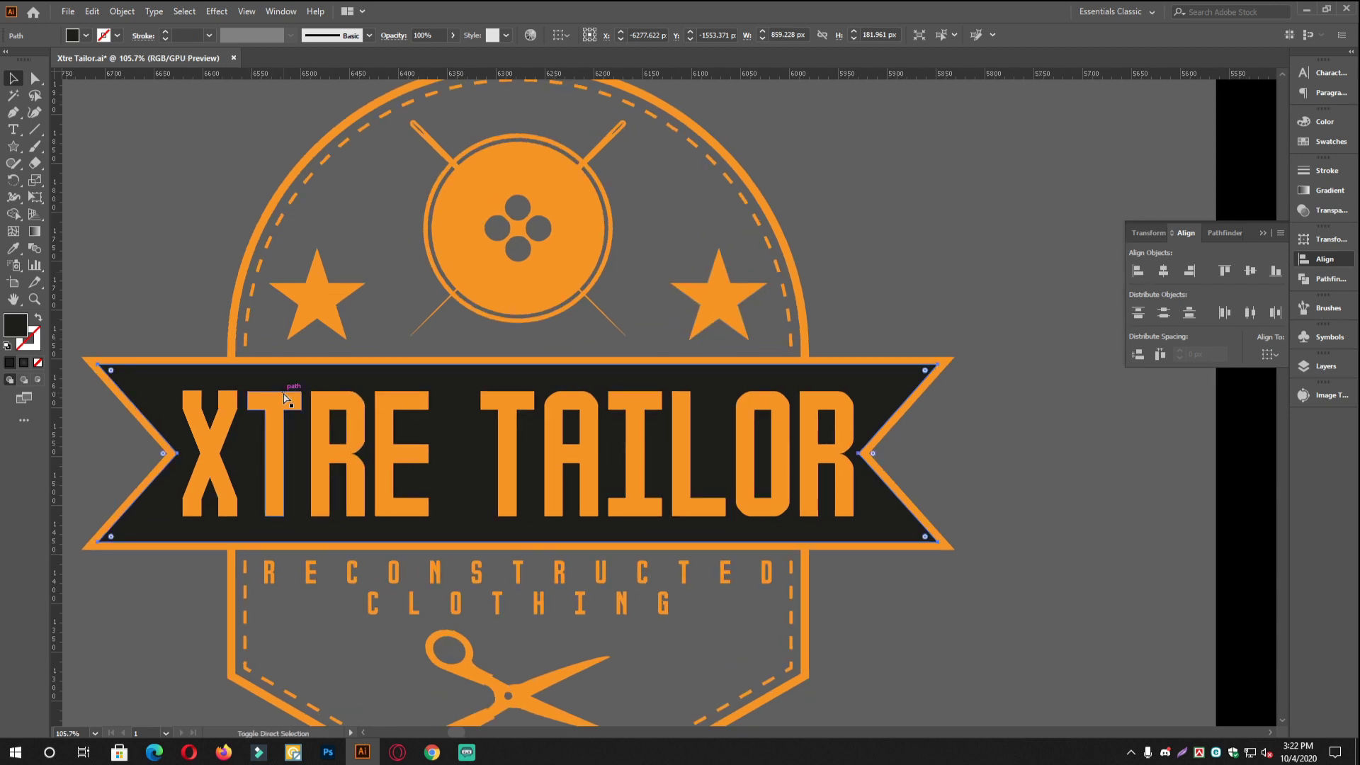
left_click(948, 362)
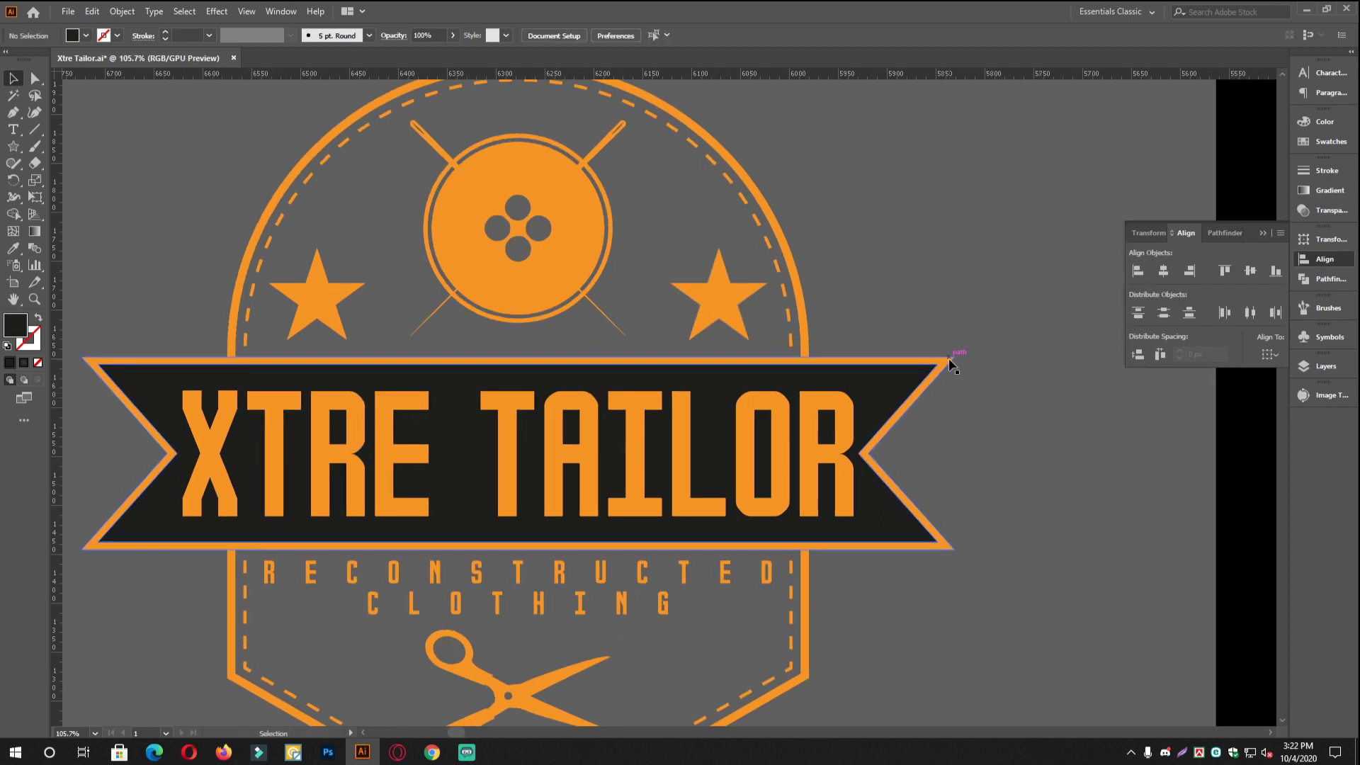
left_click(917, 391)
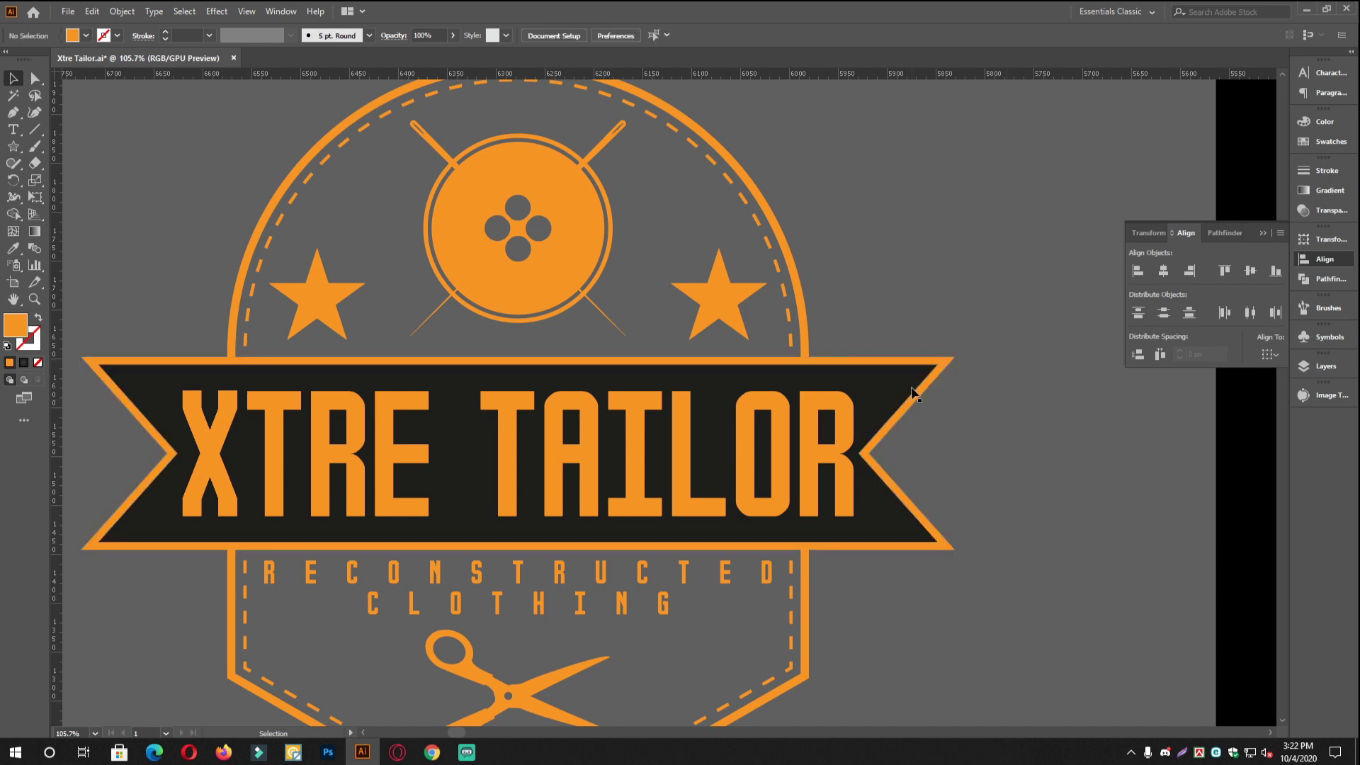
double_click(15, 326)
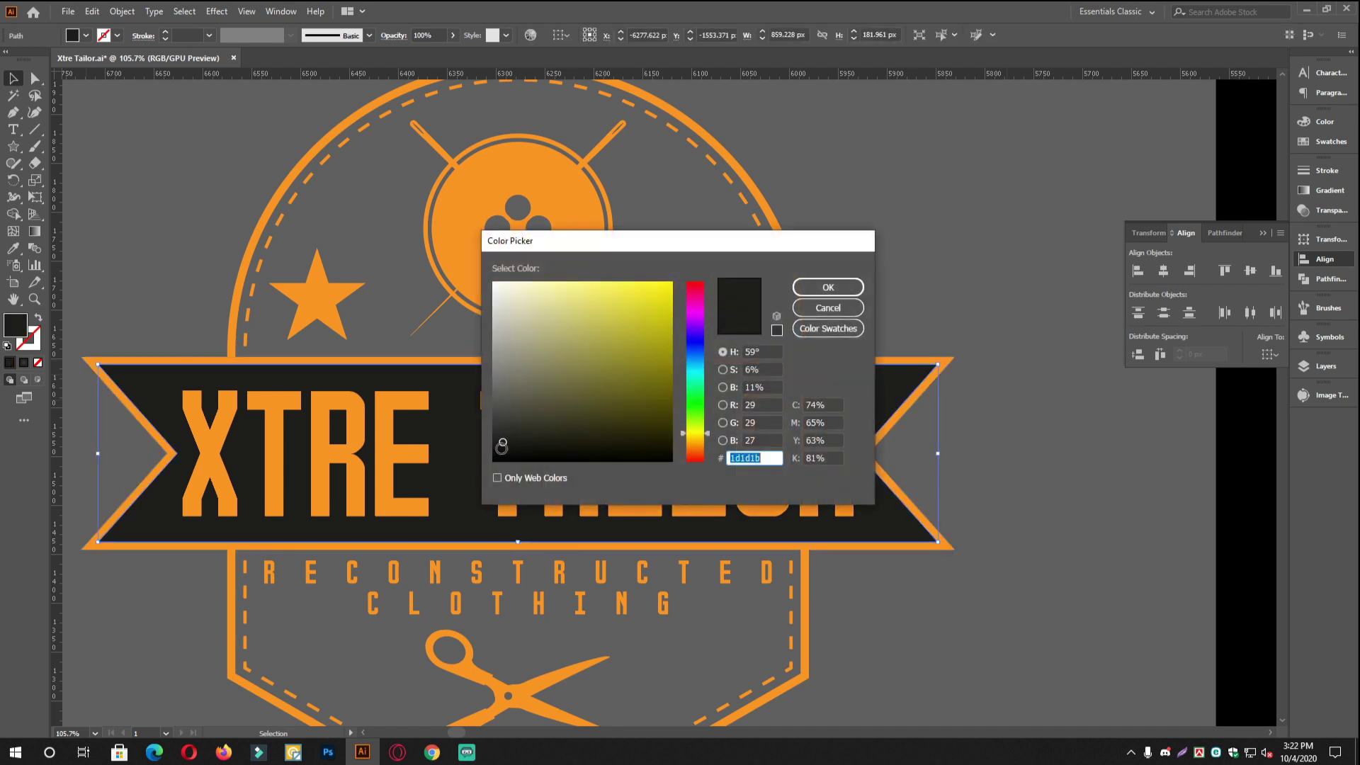
left_click(815, 289)
Try moving the black background square behind the enlarged badge, and undo the move
scroll(860, 468, "down", 2)
left_click_drag(806, 433, 672, 459)
left_click(816, 462)
scroll(816, 461, "down", 1)
left_click_drag(819, 459, 639, 458)
left_click_drag(836, 293, 155, 234)
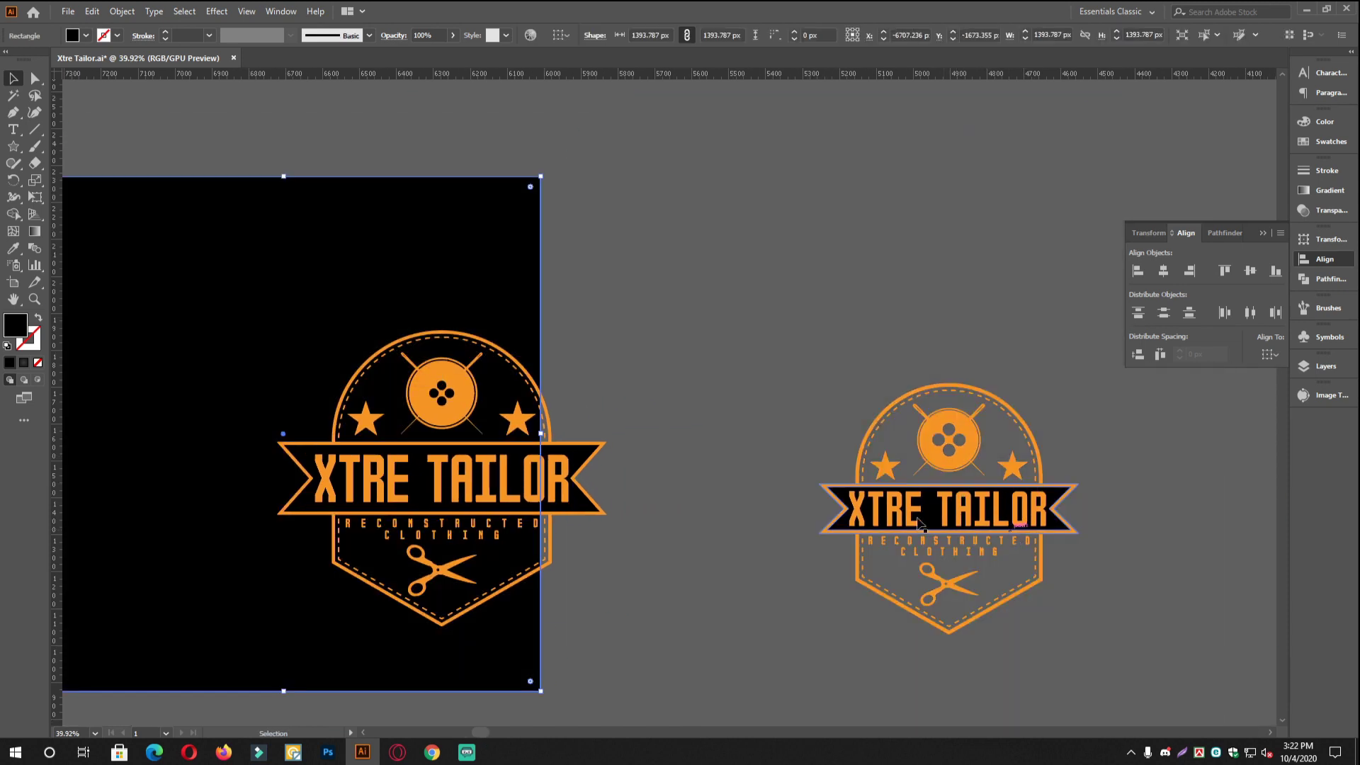
key("ctrl+z")
left_click(569, 340)
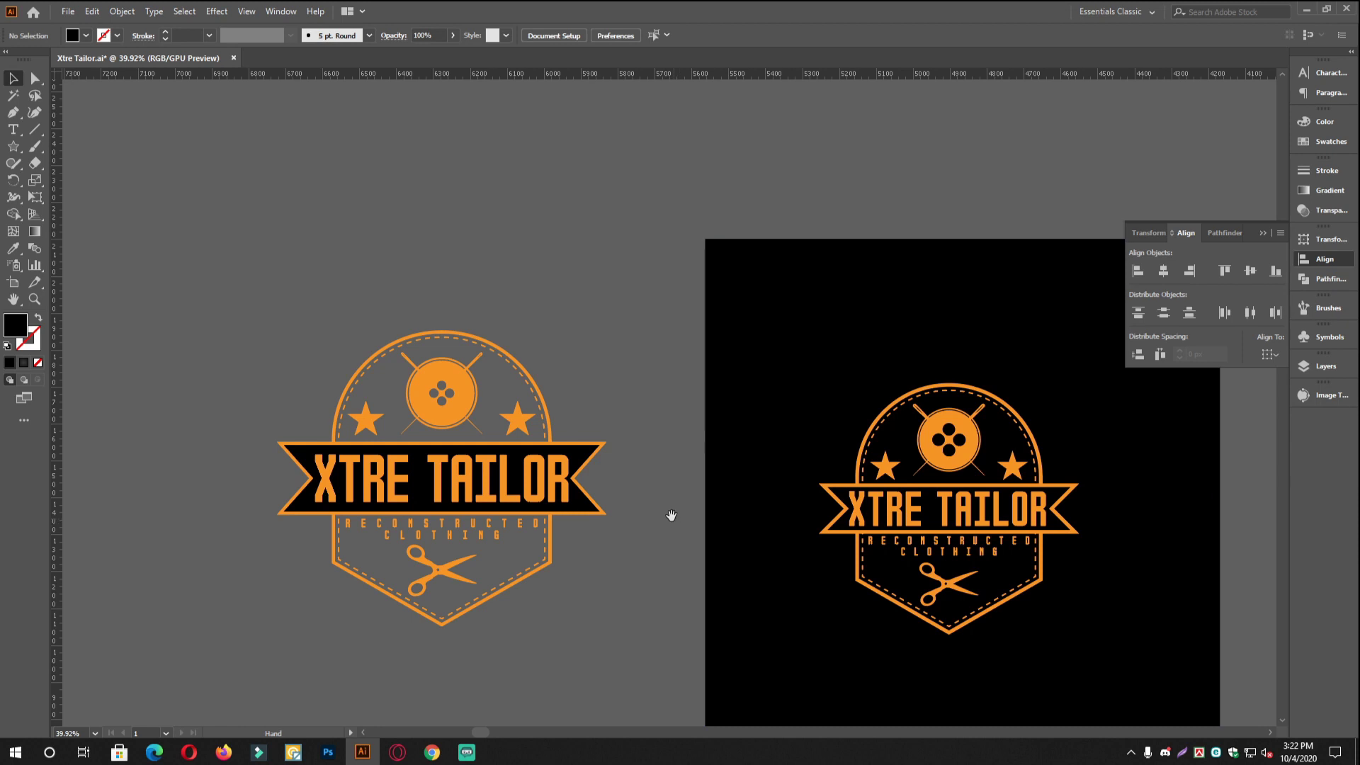
Place the badge over a black background square in the empty canvas area above the earlier artwork
scroll(670, 516, "down", 2)
scroll(496, 397, "up", 3)
left_click_drag(571, 419, 596, 418)
scroll(638, 437, "down", 3)
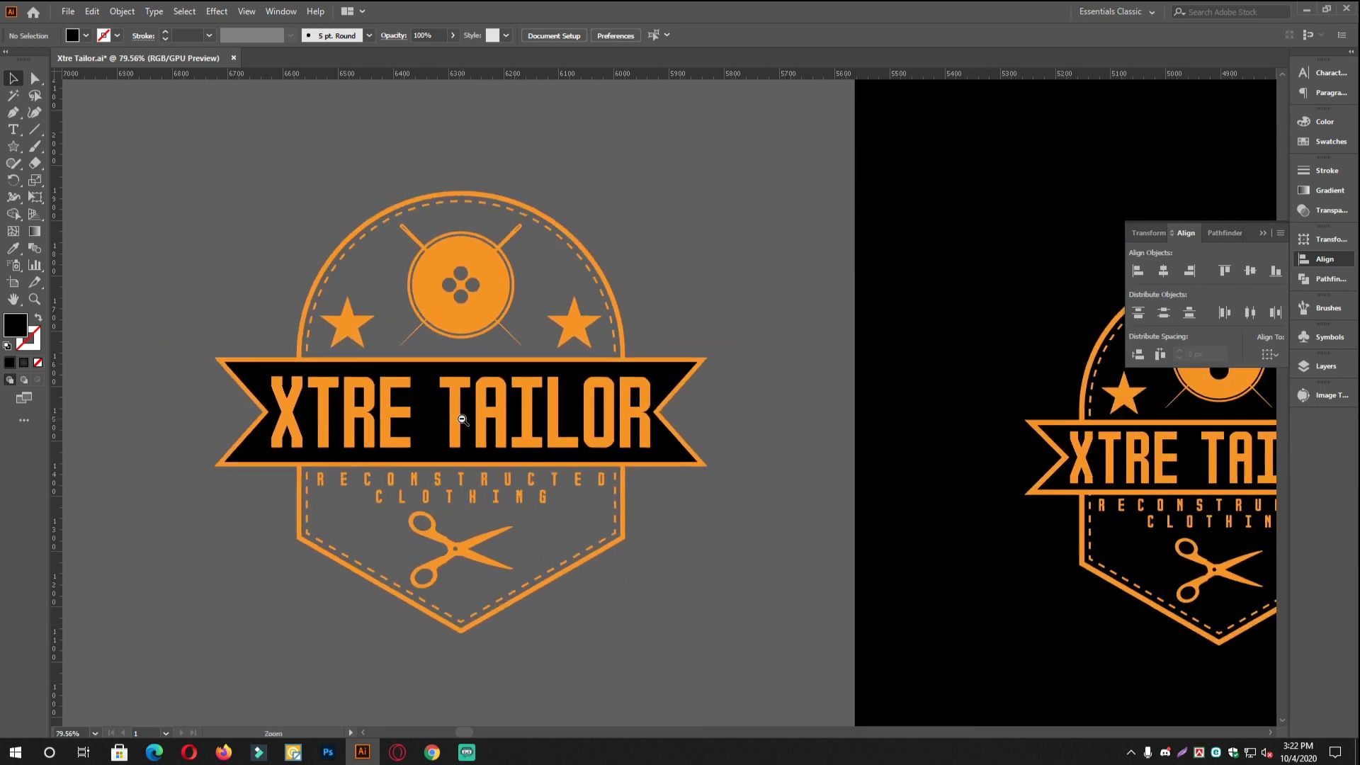
scroll(685, 443, "down", 3)
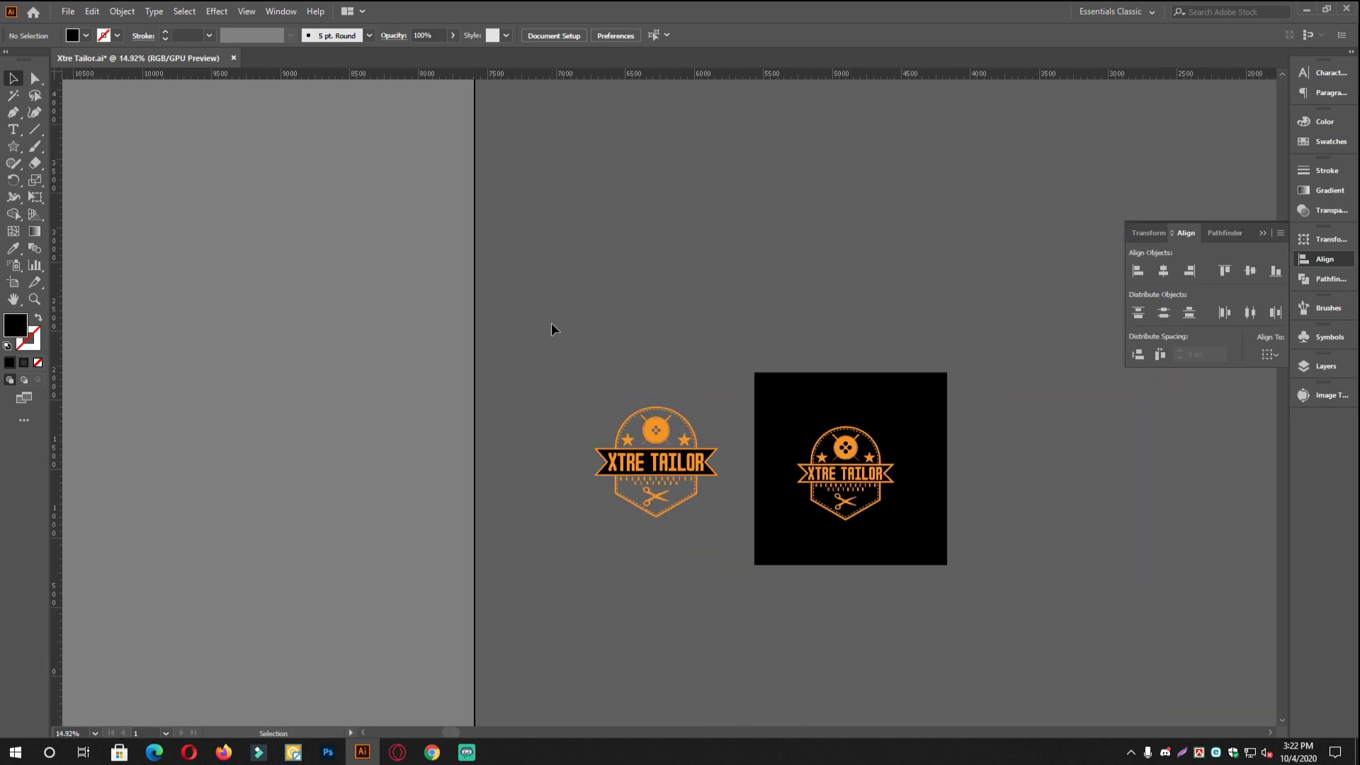
left_click_drag(710, 550, 558, 242)
left_click(626, 682)
left_click_drag(579, 599, 838, 394)
left_click(808, 317)
left_click_drag(725, 360, 723, 468)
Centre the badge and the black background square on each other vertically and horizontally
left_click_drag(1123, 522, 342, 395)
left_click(1250, 273)
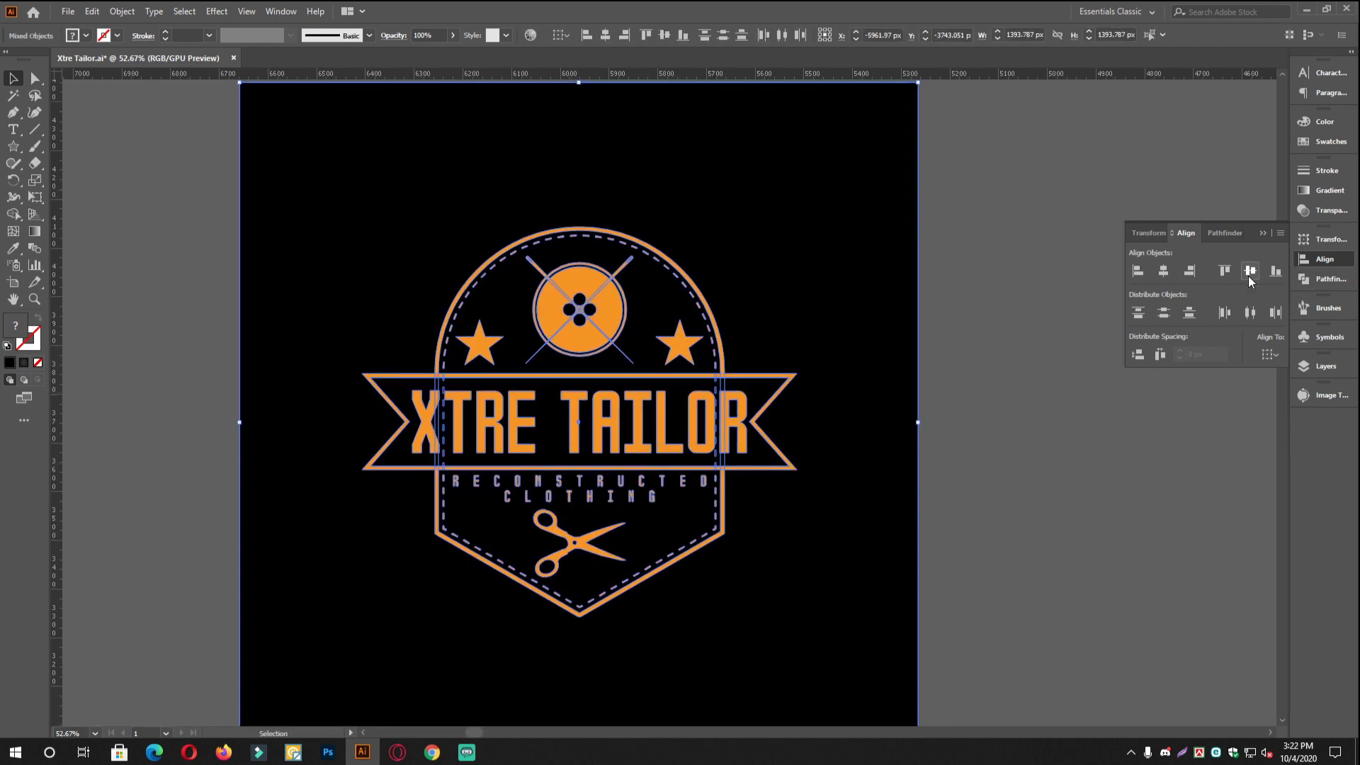
left_click(1163, 272)
left_click(992, 376)
left_click_drag(786, 483, 928, 546)
left_click_drag(833, 508, 779, 488)
left_click_drag(821, 481, 638, 390)
left_click_drag(595, 374, 937, 511)
scroll(938, 510, "down", 4)
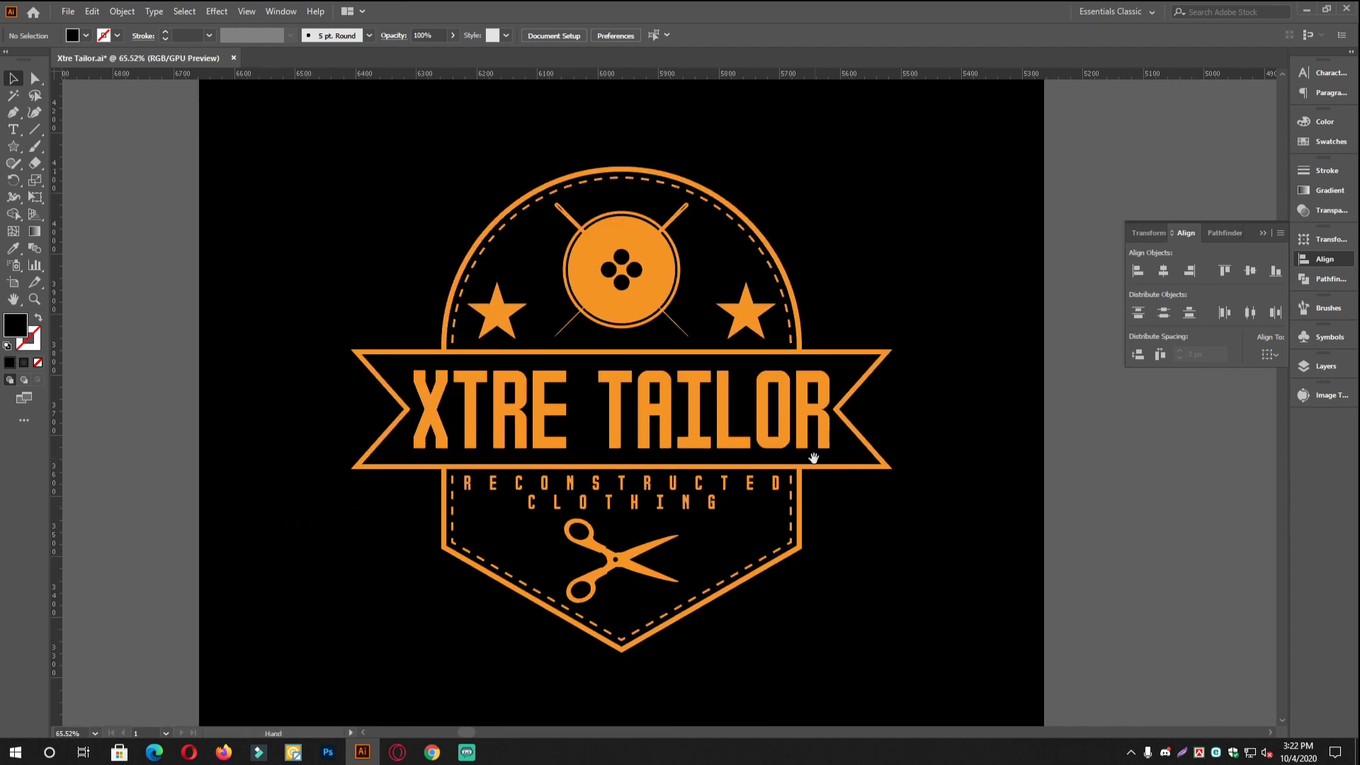